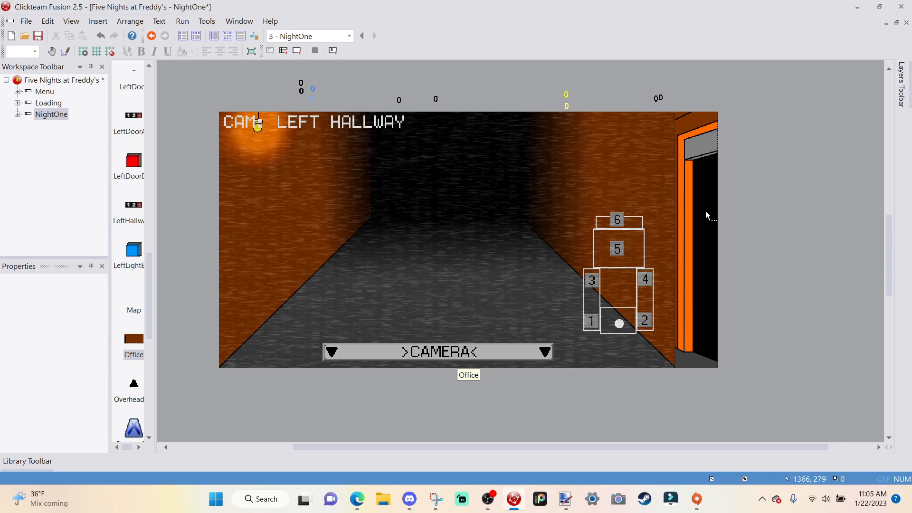
# Open the Office object's animation for editing and add a fourth frame to it.
pyautogui.doubleClick(131, 346)
pyautogui.moveTo(363, 489)
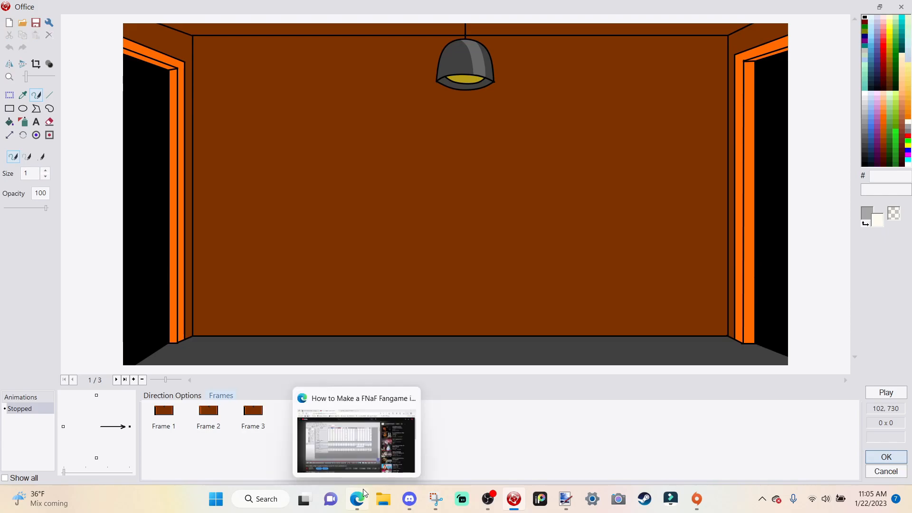
pyautogui.rightClick(343, 455)
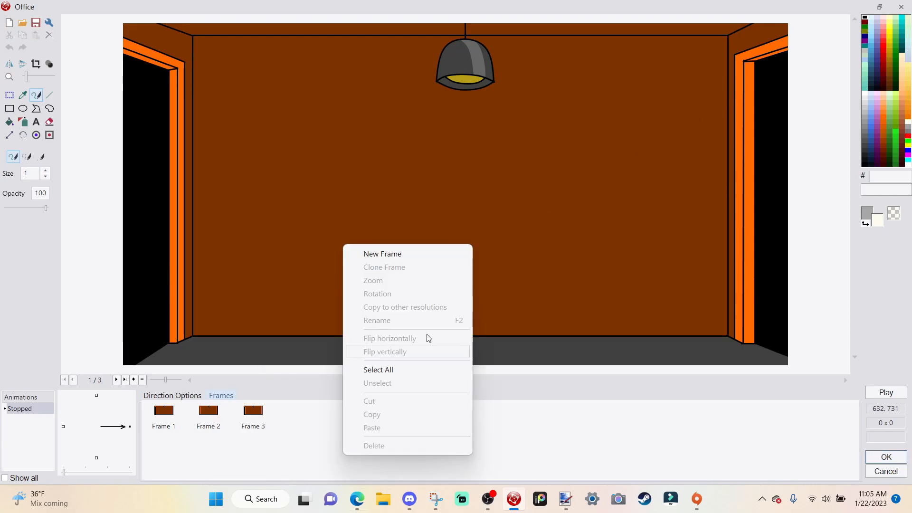
pyautogui.click(405, 253)
# Import the image "Office (left hallway lit with Bonnie)" from the Clickteam Tutorial Assets folder into frame 4, keeping the default import options.
pyautogui.click(22, 23)
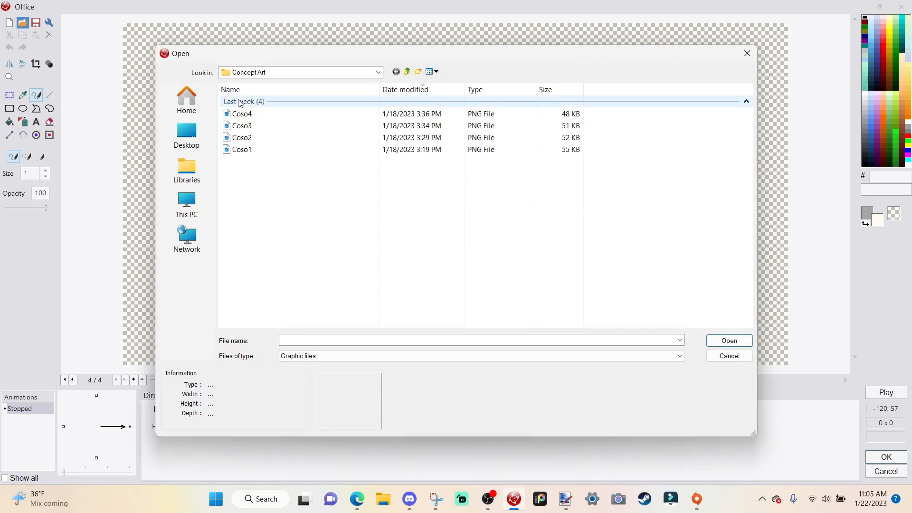
pyautogui.click(186, 100)
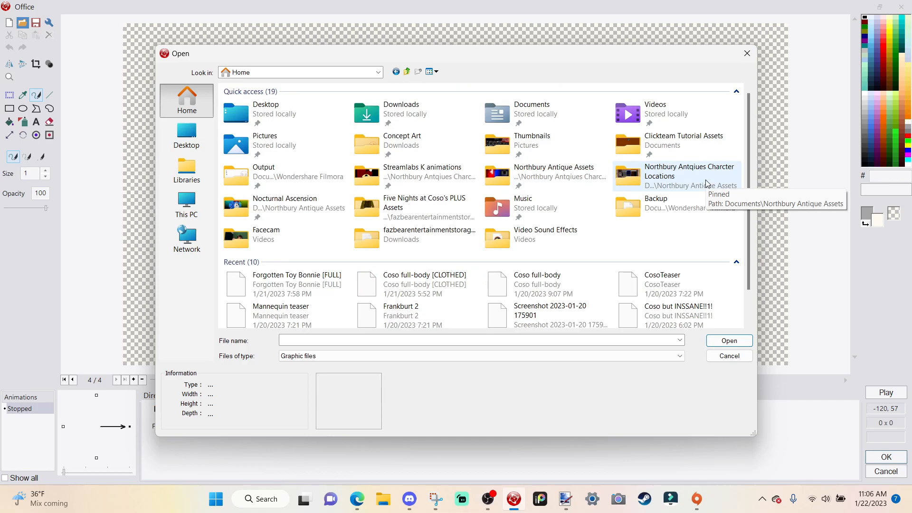
pyautogui.doubleClick(679, 140)
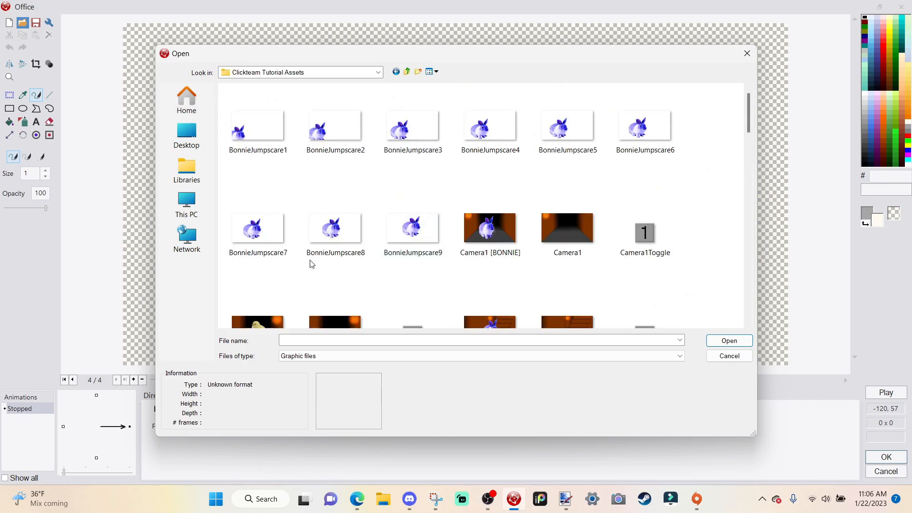
pyautogui.scroll(-3, 489, 228)
pyautogui.moveTo(749, 138); pyautogui.dragTo(733, 238)
pyautogui.scroll(-3, 733, 238)
pyautogui.click(516, 238)
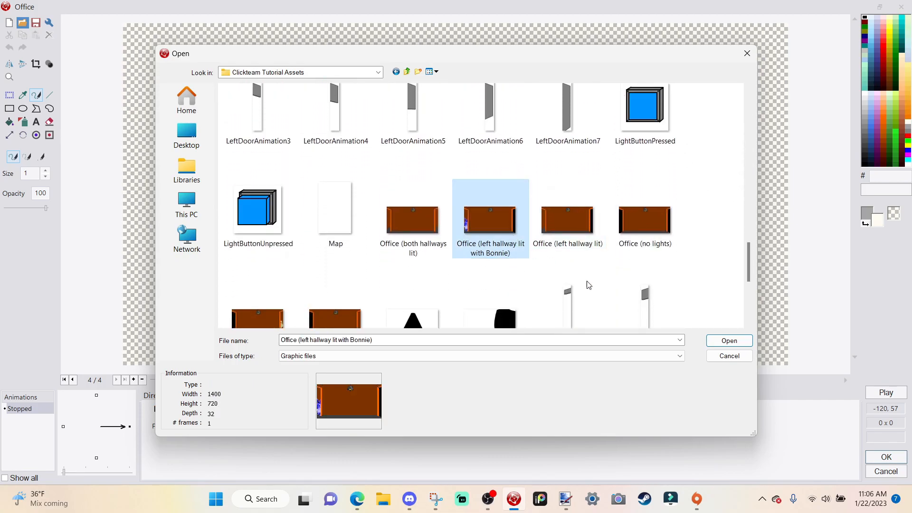
pyautogui.click(735, 342)
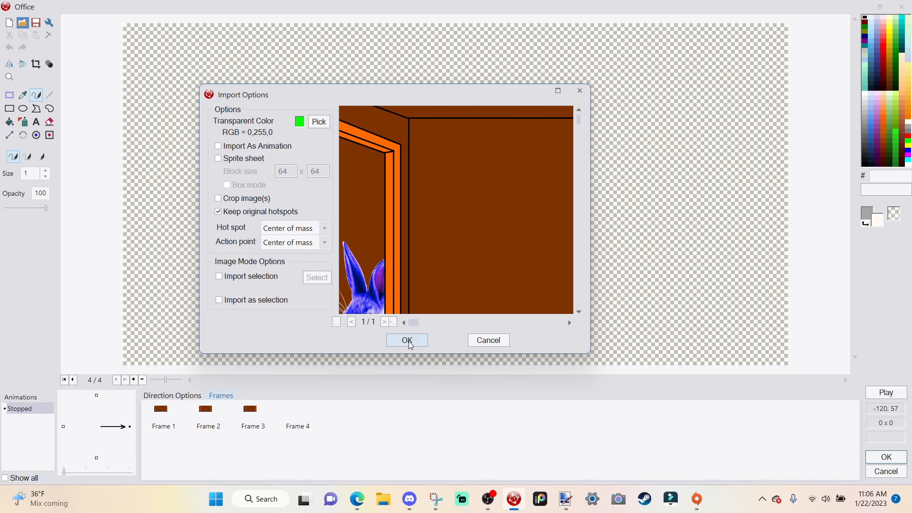
pyautogui.click(408, 341)
# Add a fifth frame and import the image "Office (right hallway lit with Chica)" into it with the default import options.
pyautogui.rightClick(388, 436)
pyautogui.click(446, 227)
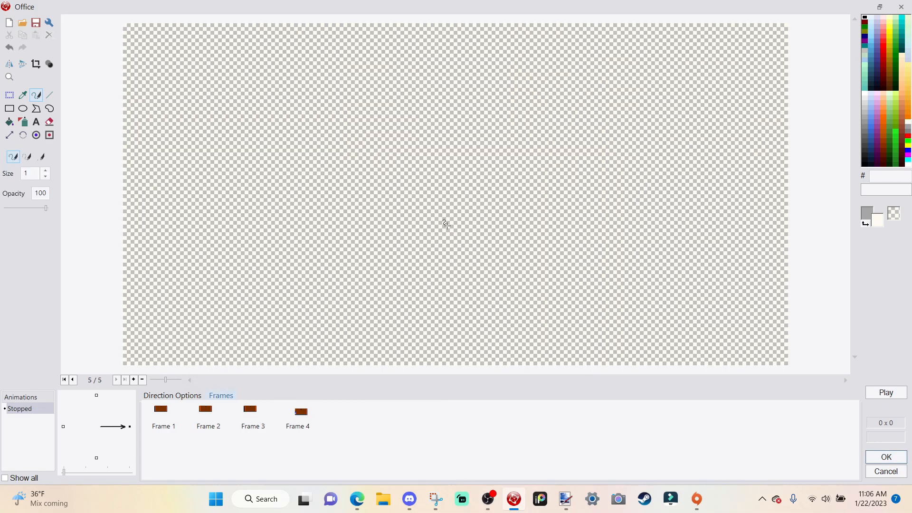
pyautogui.click(23, 23)
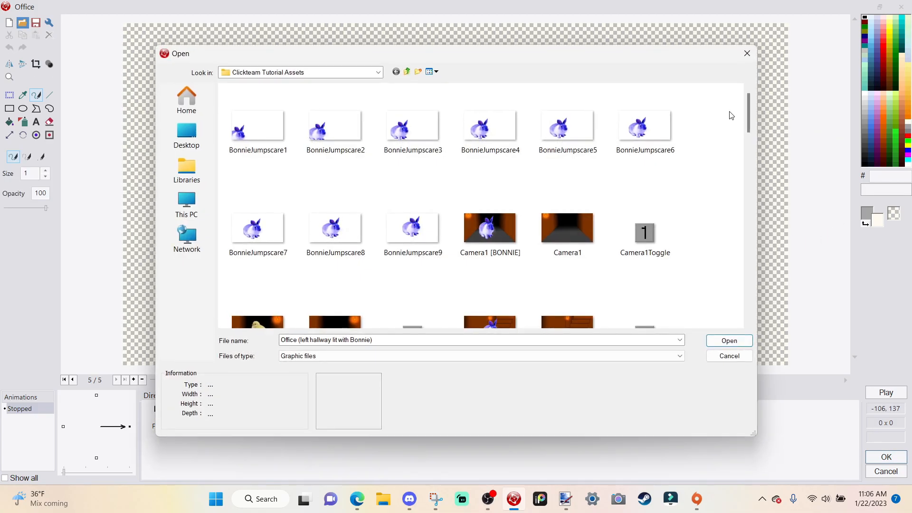
pyautogui.moveTo(748, 124); pyautogui.dragTo(752, 280)
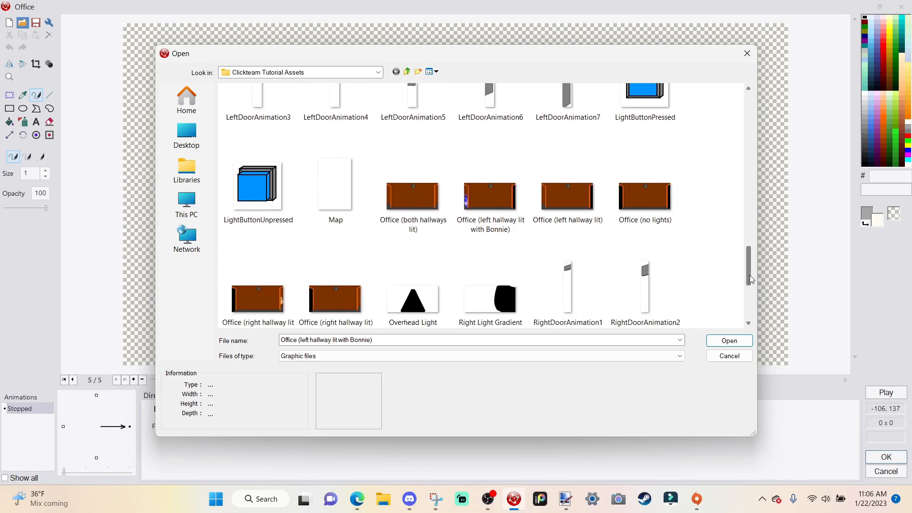
pyautogui.click(258, 299)
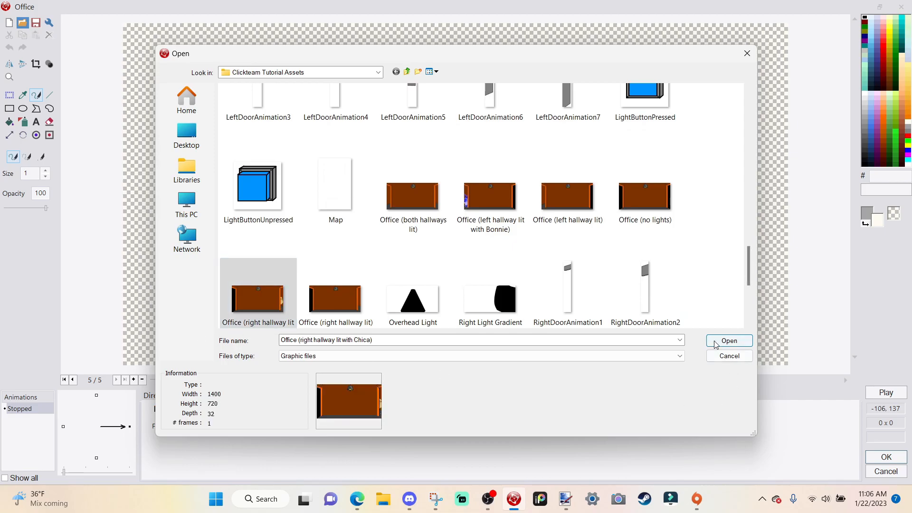
pyautogui.click(729, 340)
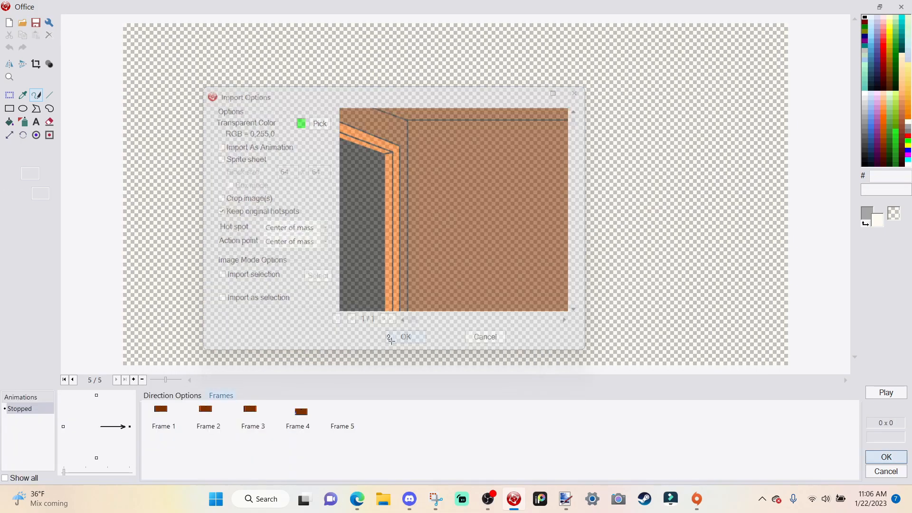
pyautogui.click(406, 340)
# Centre the hot spot of frame 4 at 700, 360 and accept the changes to the Office object.
pyautogui.click(308, 417)
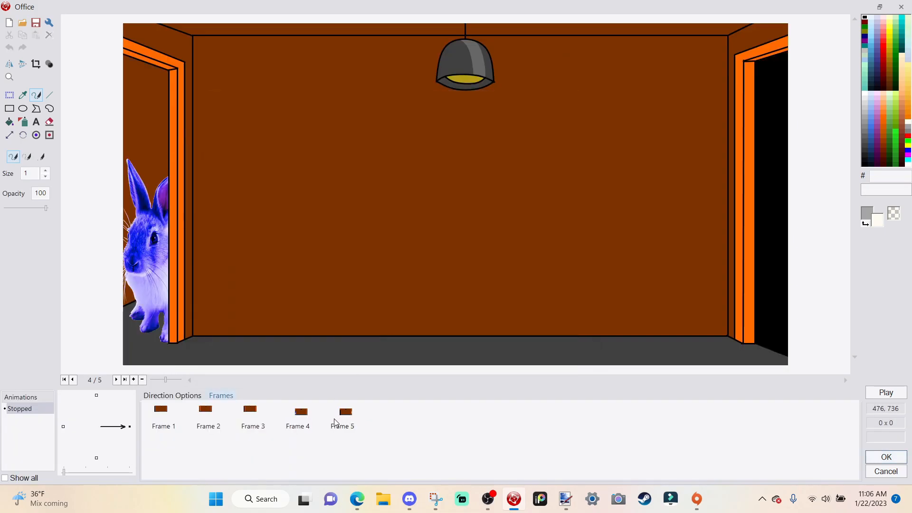
pyautogui.click(307, 420)
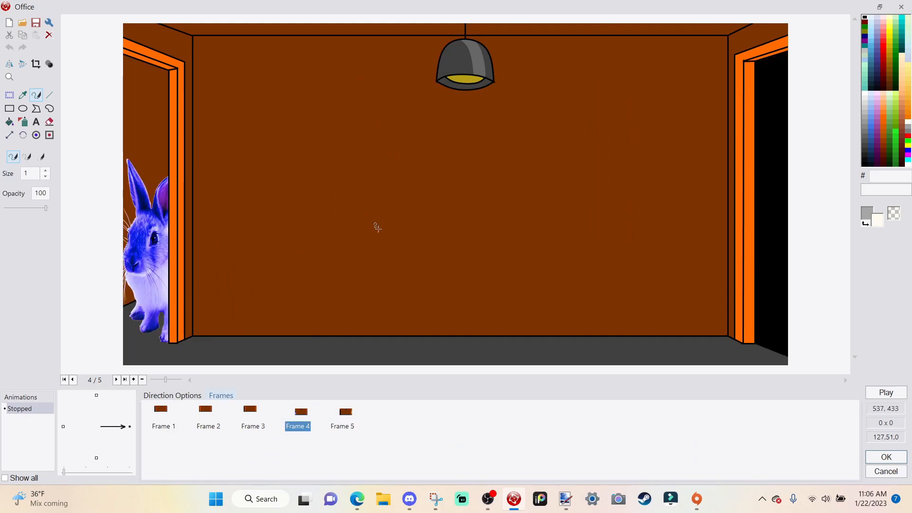
pyautogui.click(36, 135)
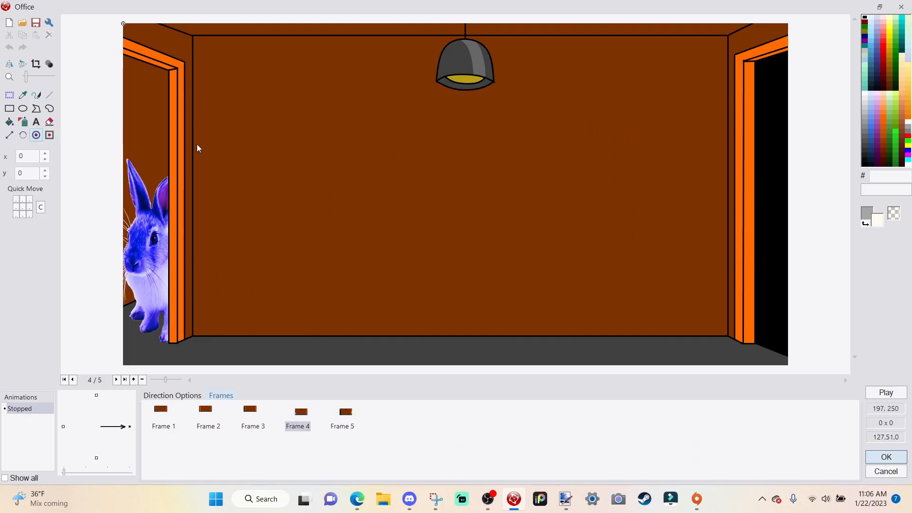
pyautogui.click(22, 207)
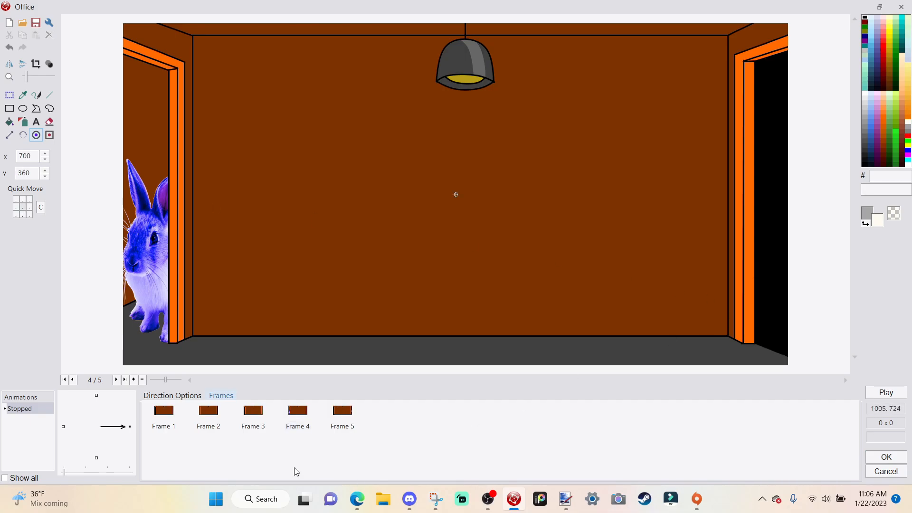
pyautogui.click(878, 463)
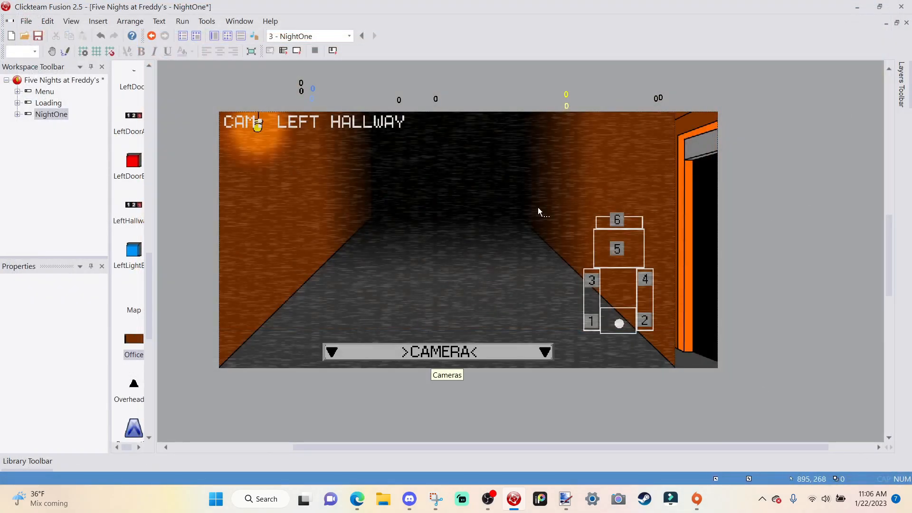
# Move the two Bonnie counters and two Chica counters together from above the frame down onto the camera image.
pyautogui.click(565, 95)
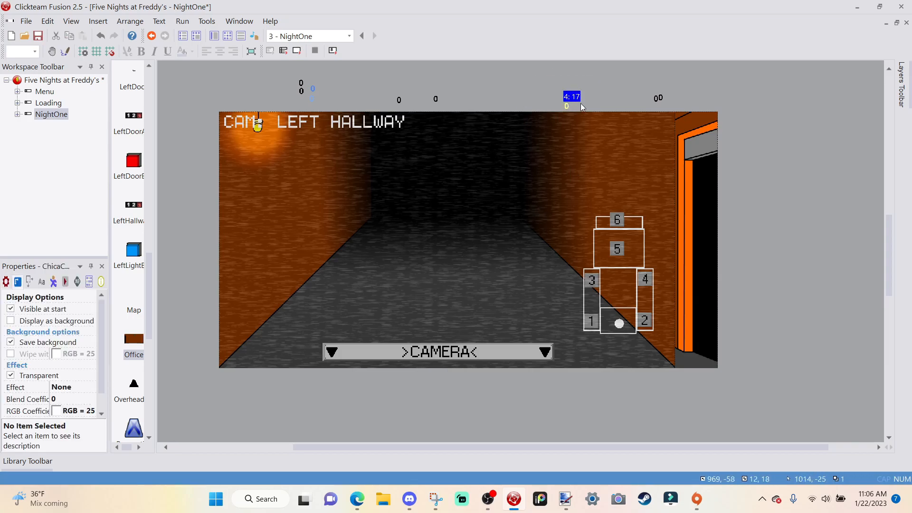
pyautogui.click(580, 103)
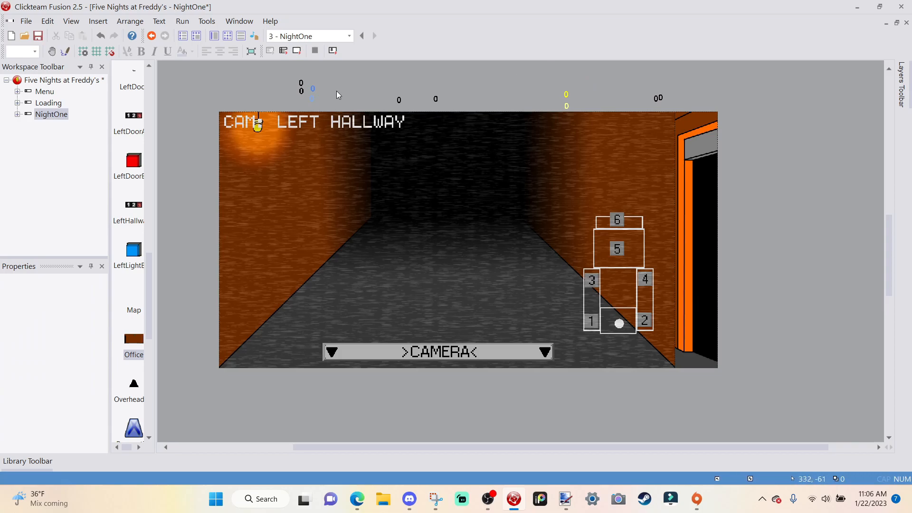
pyautogui.moveTo(312, 90); pyautogui.dragTo(313, 98)
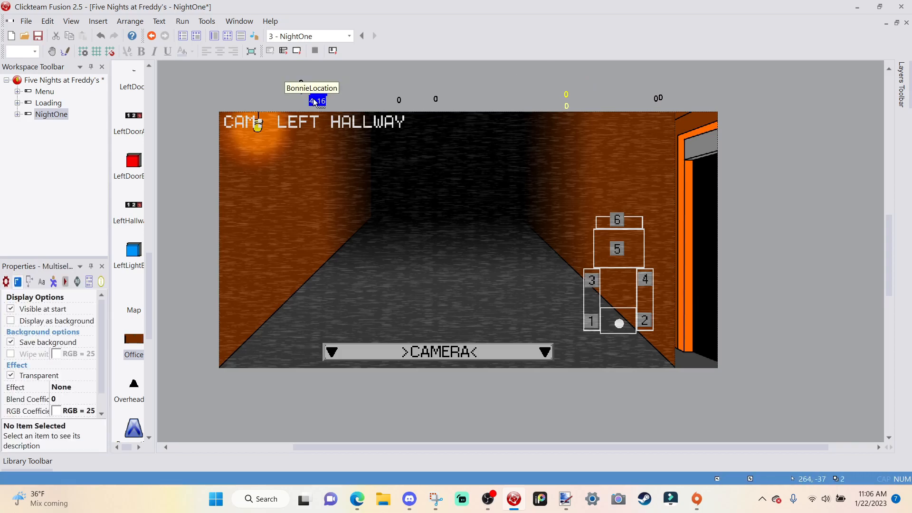
pyautogui.keyDown('shift'); pyautogui.click(565, 94); pyautogui.keyUp('shift')
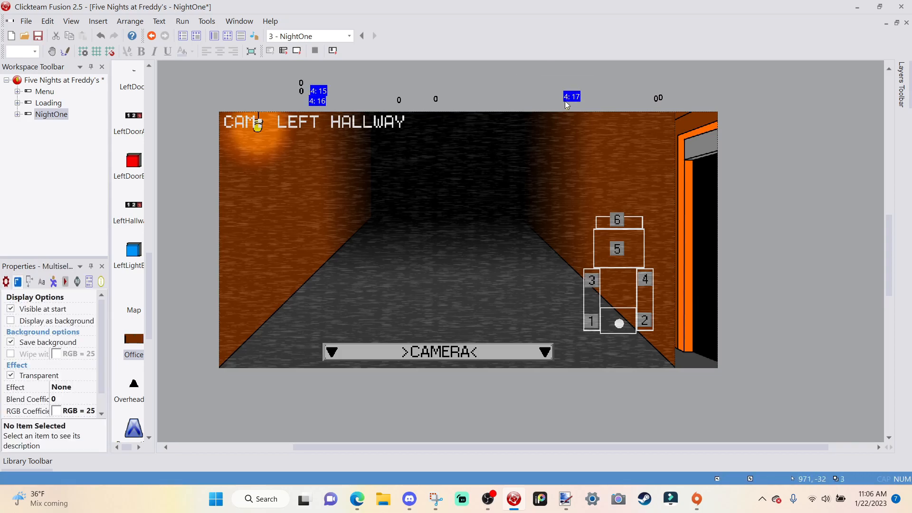
pyautogui.keyDown('shift'); pyautogui.click(568, 107); pyautogui.keyUp('shift')
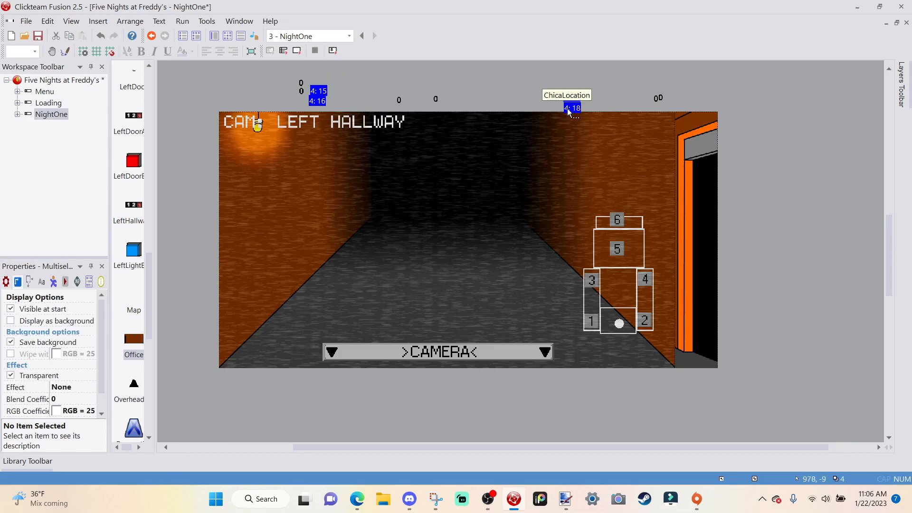
pyautogui.moveTo(556, 206); pyautogui.dragTo(555, 214)
pyautogui.click(519, 89)
# Insert a new Counter object and place it just outside the left edge of the NightOne frame.
pyautogui.rightClick(514, 96)
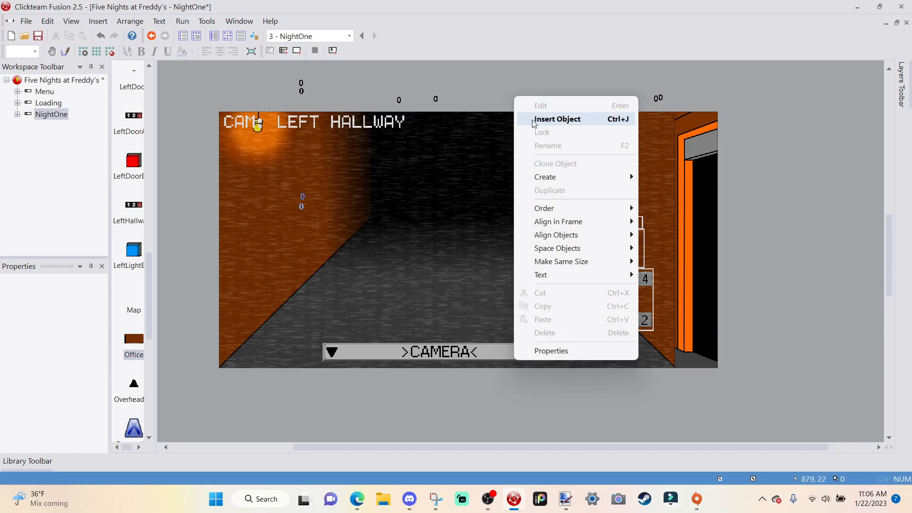
pyautogui.click(534, 119)
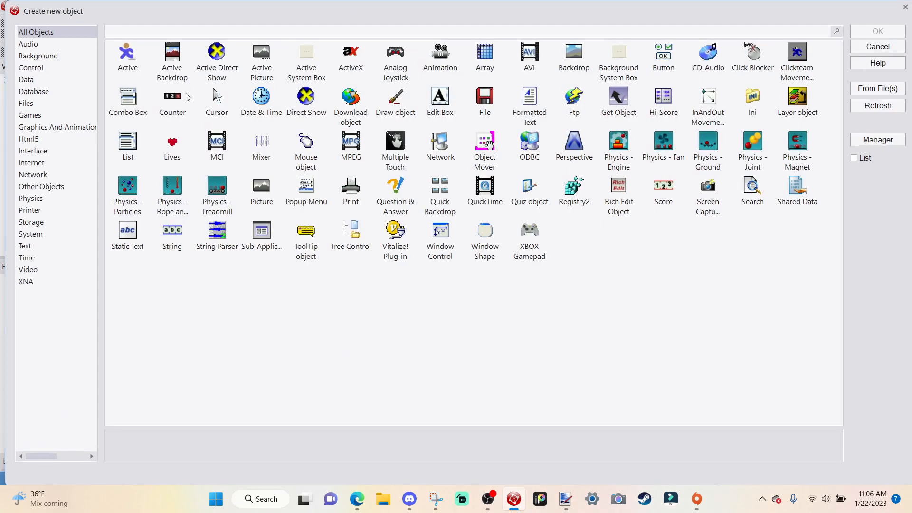
pyautogui.click(188, 98)
pyautogui.click(875, 37)
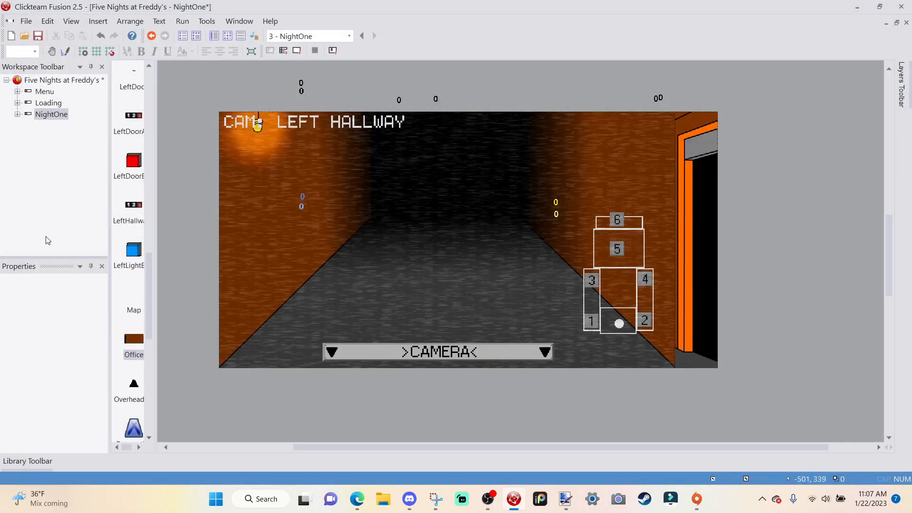
pyautogui.click(192, 248)
# Rename the new counter BonnieAggression and move it directly below Bonnie's two other counters.
pyautogui.rightClick(192, 249)
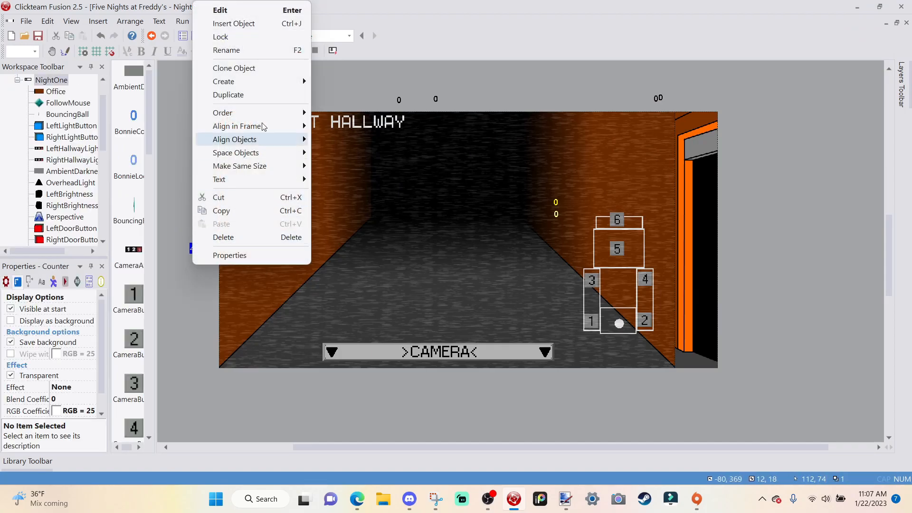
pyautogui.click(255, 50)
pyautogui.write('Bon')
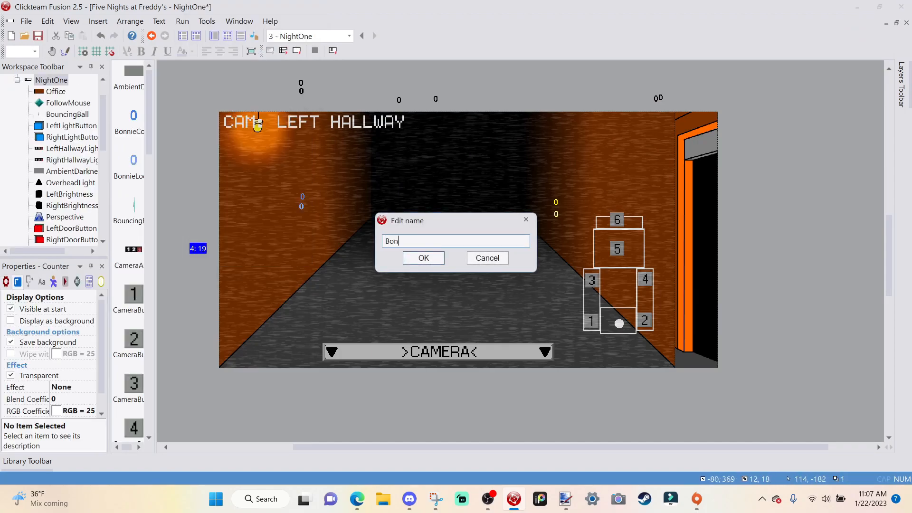
pyautogui.write('nieAggression')
pyautogui.press('Return')
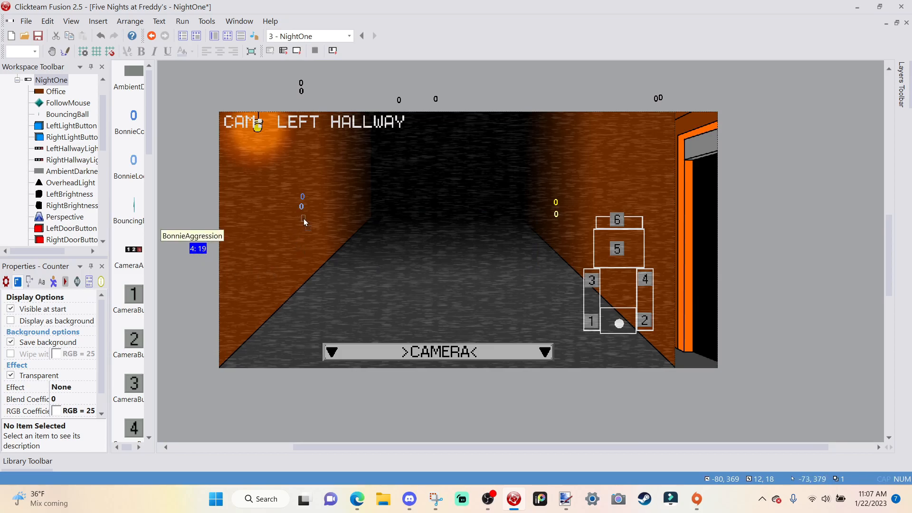
pyautogui.moveTo(193, 245); pyautogui.dragTo(303, 214)
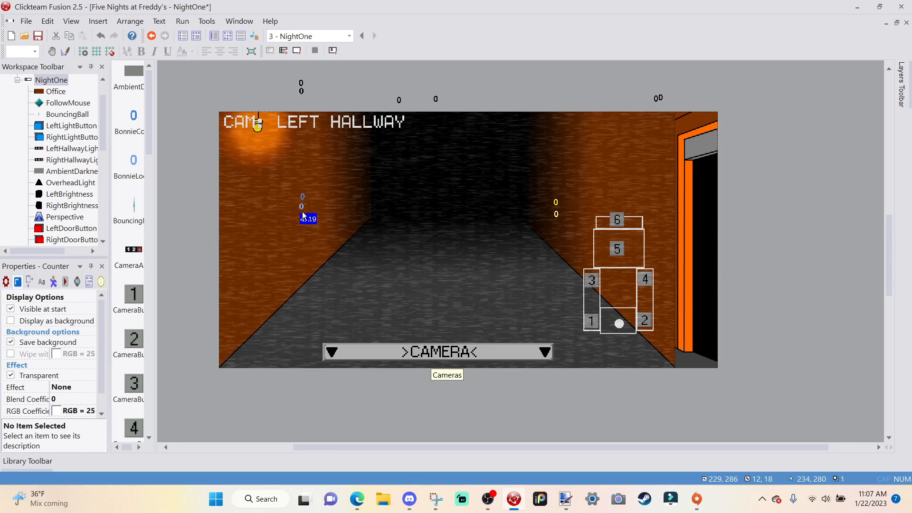
pyautogui.click(284, 232)
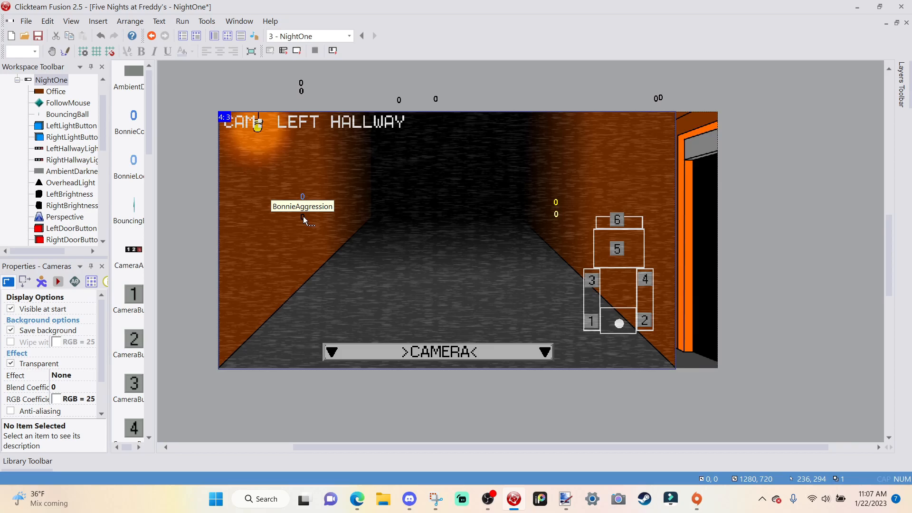
# Clone the BonnieAggression counter with 2 rows, 1 column and zero row and column spacing.
pyautogui.scroll(2, 304, 219)
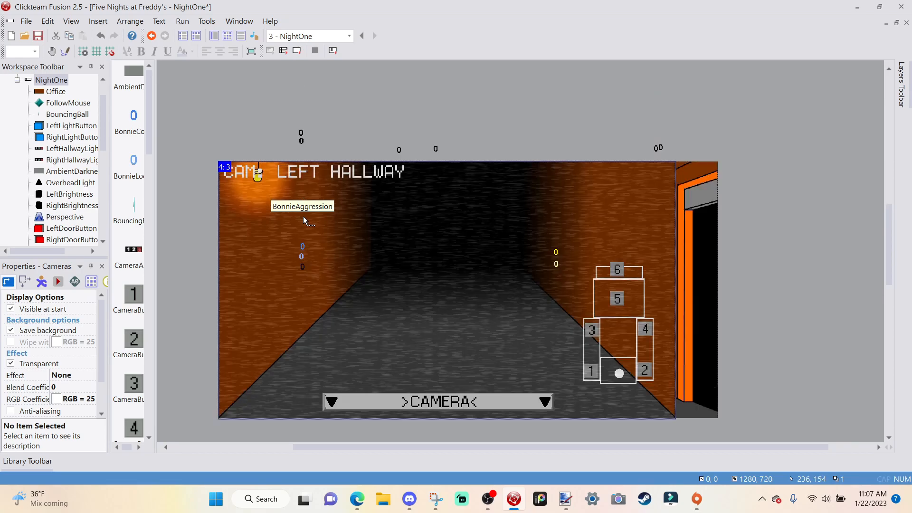
pyautogui.rightClick(304, 265)
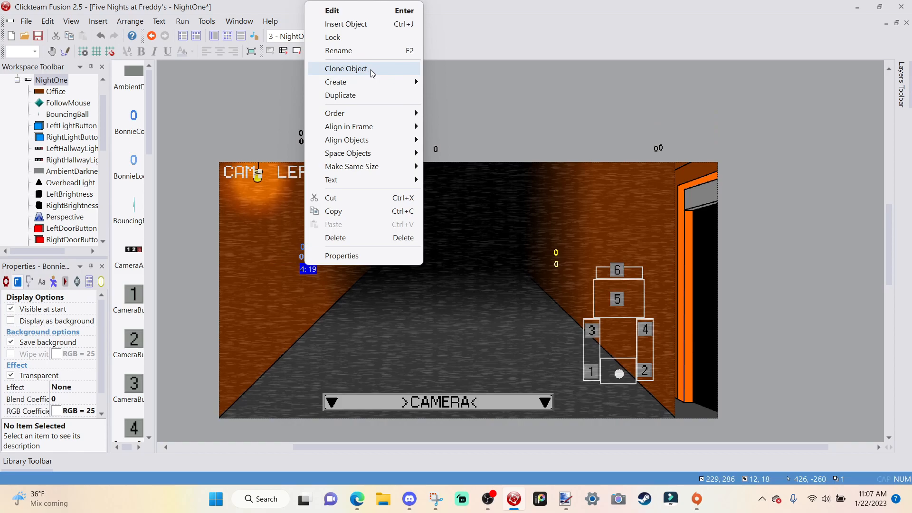
pyautogui.click(371, 69)
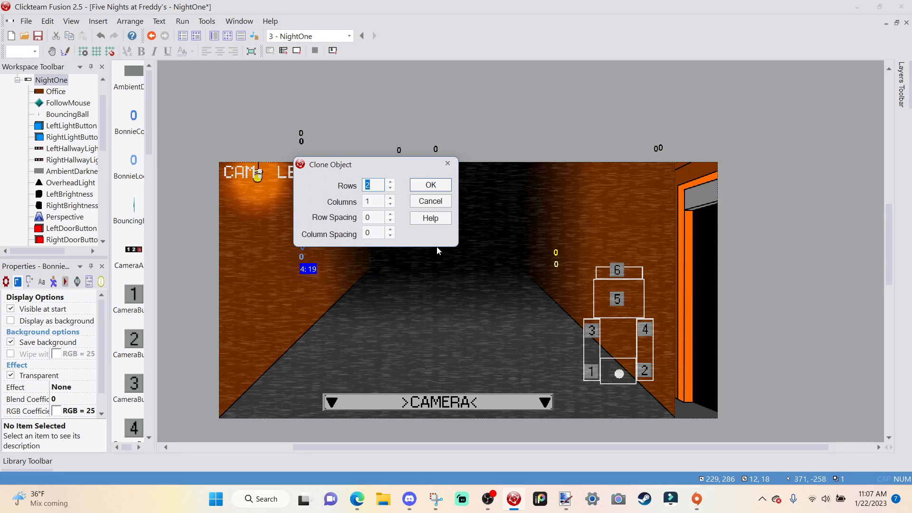
pyautogui.click(430, 185)
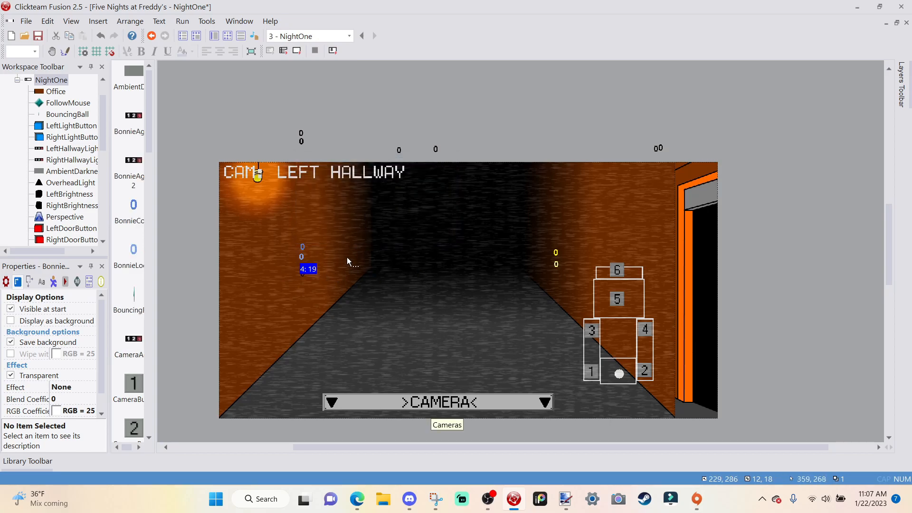
pyautogui.click(352, 246)
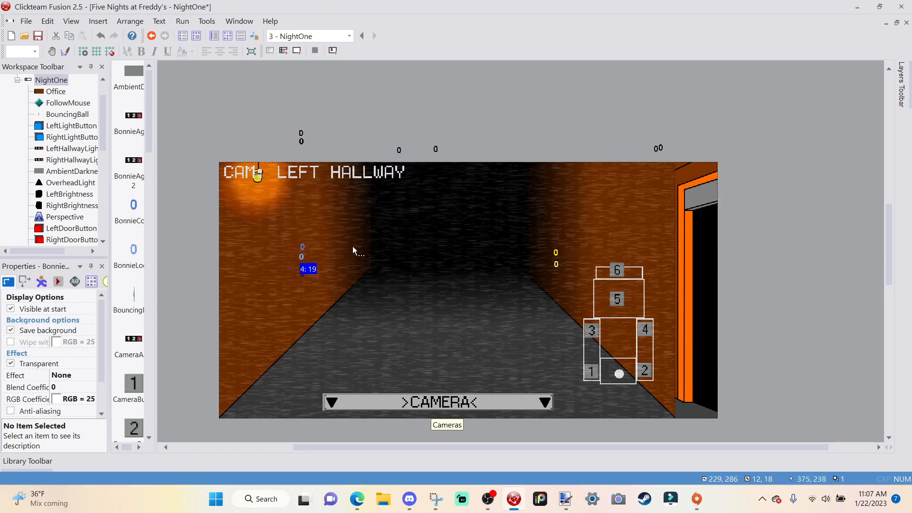
# Rename the cloned BonnieAggression 2 counter to ChicaAggression.
pyautogui.rightClick(302, 275)
pyautogui.click(362, 60)
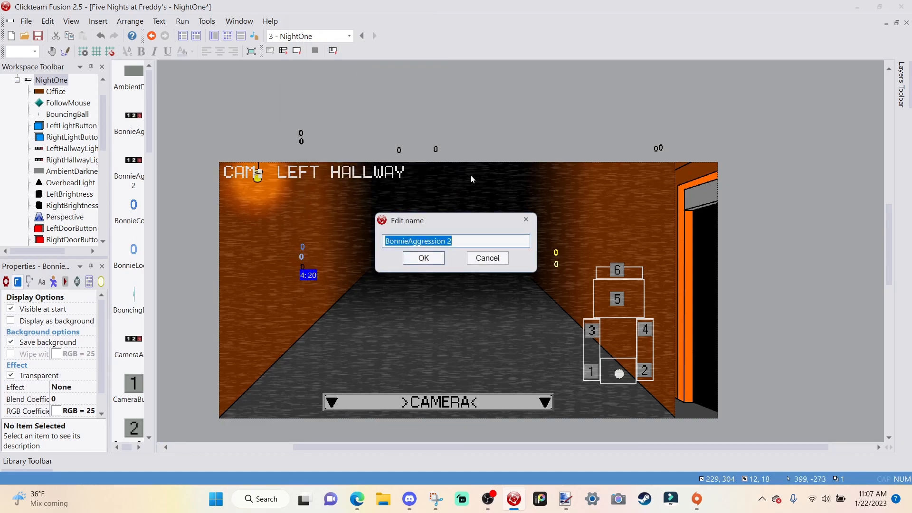
pyautogui.write('ChicaAg')
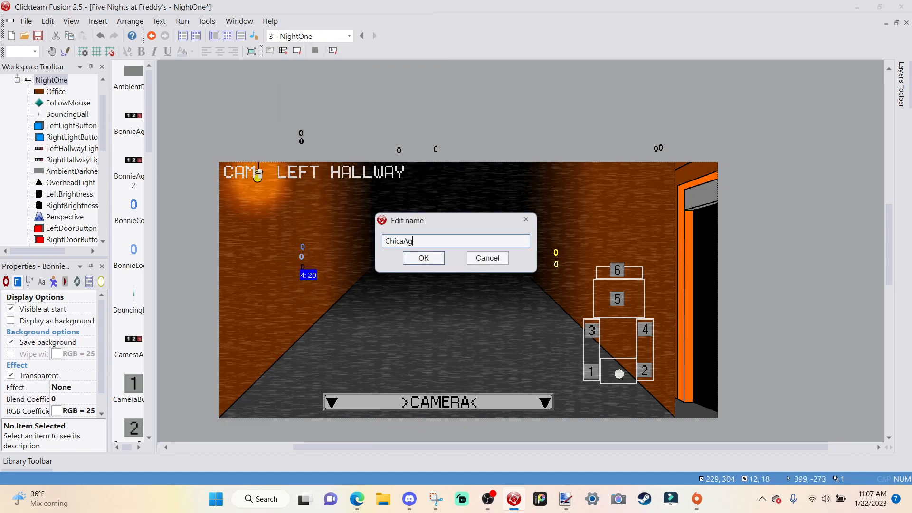
pyautogui.write('gression')
pyautogui.press('Return')
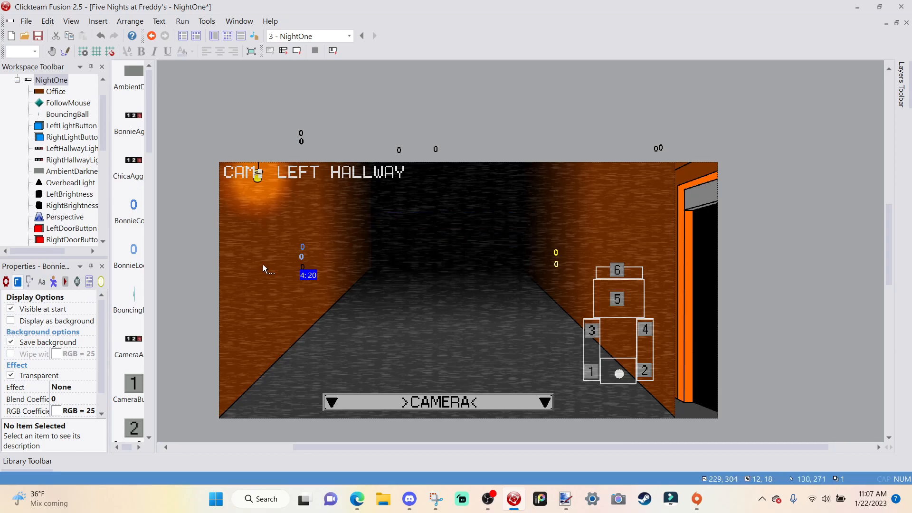
# Place the ChicaAggression counter directly below Chica's two other counters and shift all three together closer to the camera map.
pyautogui.moveTo(555, 277); pyautogui.dragTo(556, 275)
pyautogui.click(557, 263)
pyautogui.keyDown('shift'); pyautogui.click(556, 251); pyautogui.keyUp('shift')
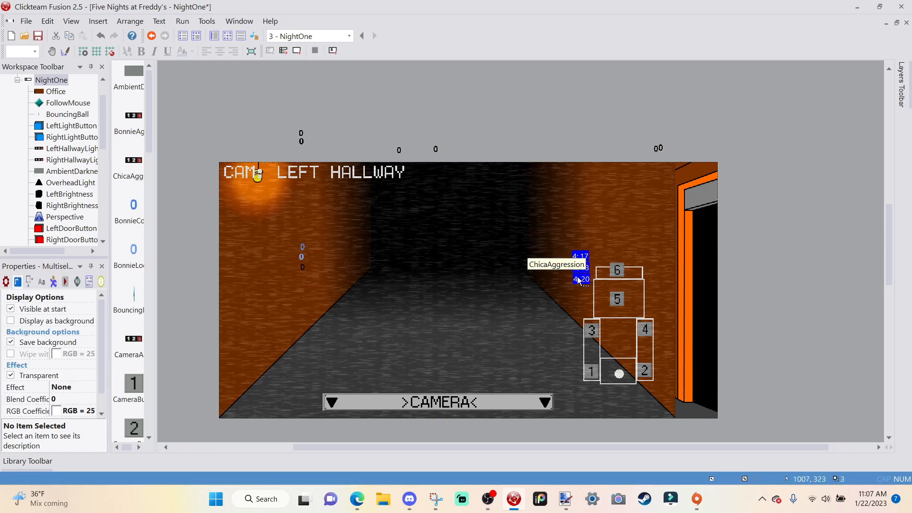
pyautogui.click(674, 222)
pyautogui.click(820, 187)
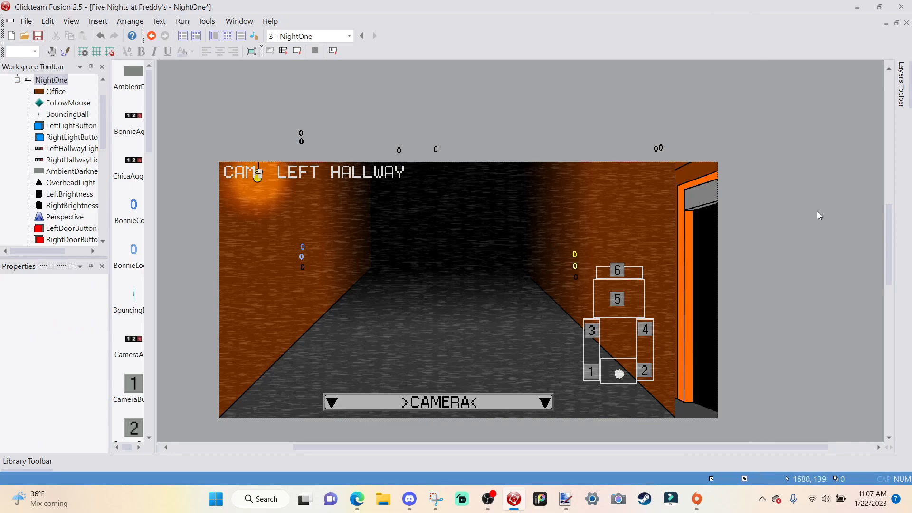
# Insert a new Active object and place it in the empty area above the NightOne frame.
pyautogui.rightClick(730, 136)
pyautogui.click(743, 157)
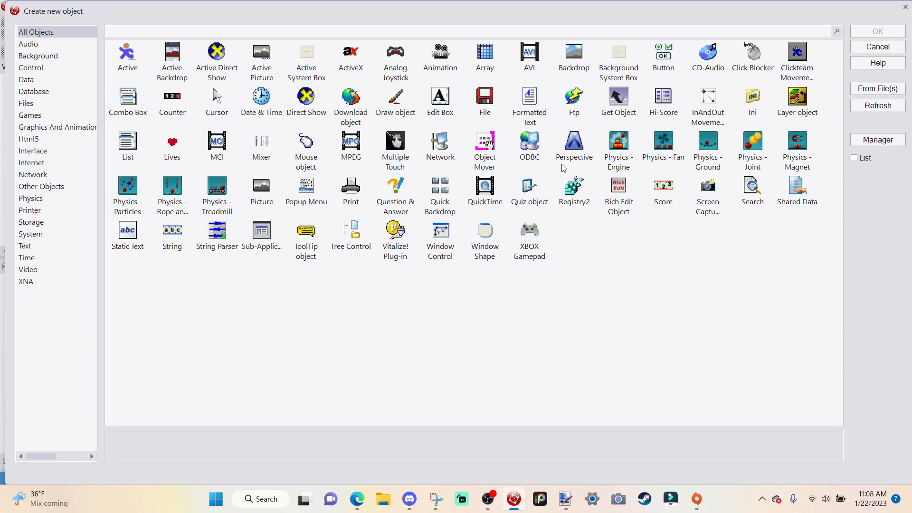
pyautogui.click(132, 65)
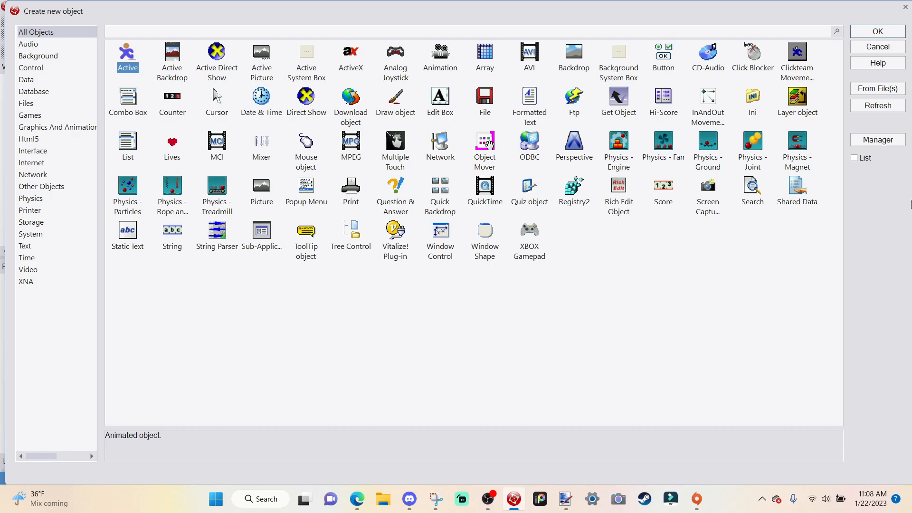
pyautogui.click(893, 32)
pyautogui.click(436, 81)
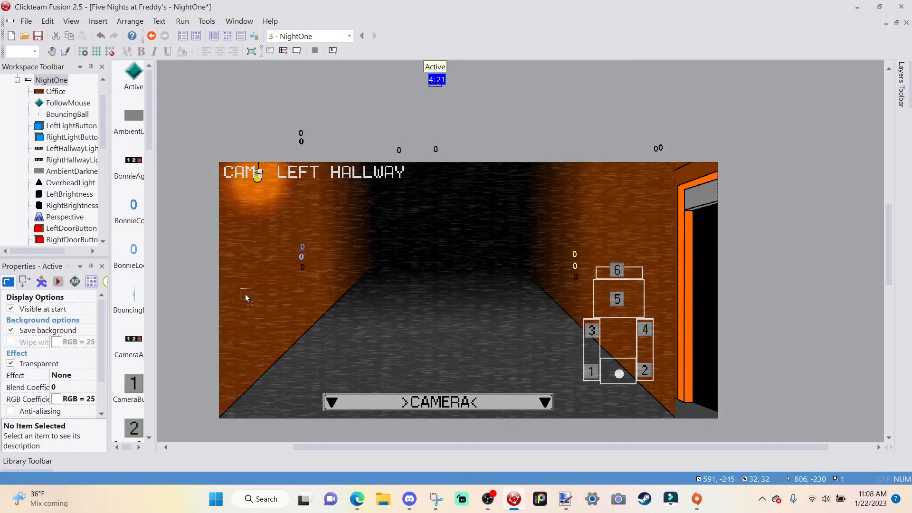
# Move the new Active object just outside the left edge of the frame and rename it BonnieJumpscare.
pyautogui.moveTo(209, 291); pyautogui.dragTo(207, 290)
pyautogui.rightClick(208, 290)
pyautogui.click(253, 76)
pyautogui.write('Bo')
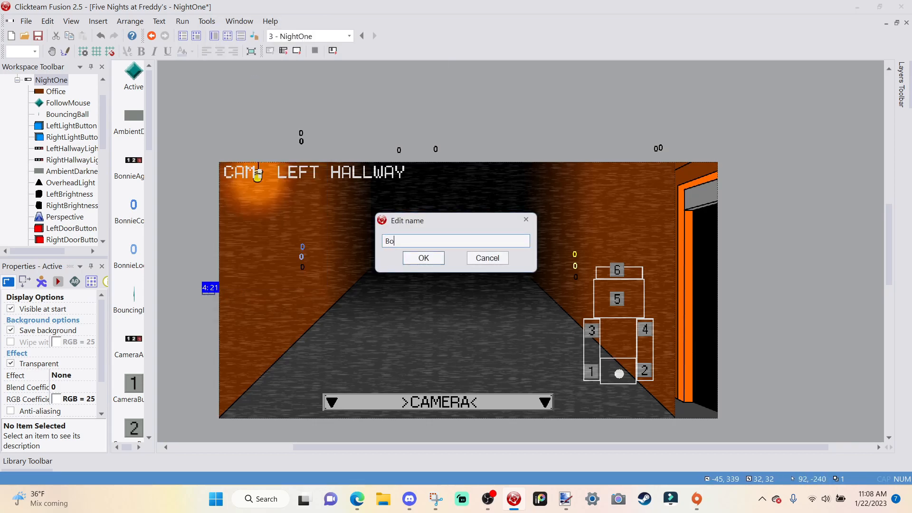
pyautogui.write('nnieJumpscare')
pyautogui.press('Return')
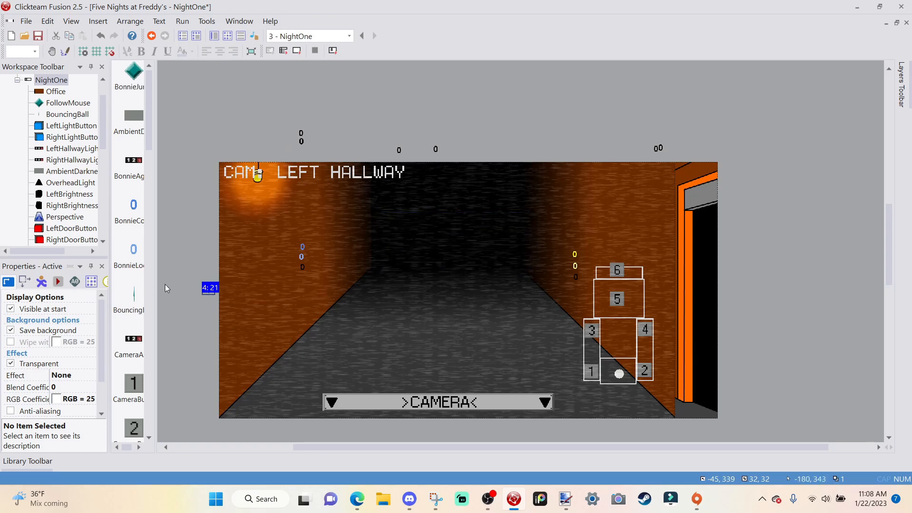
# Open the BonnieJumpscare object's animation and import the BonnieJumpscare1 image into its first frame with the default import options.
pyautogui.doubleClick(210, 289)
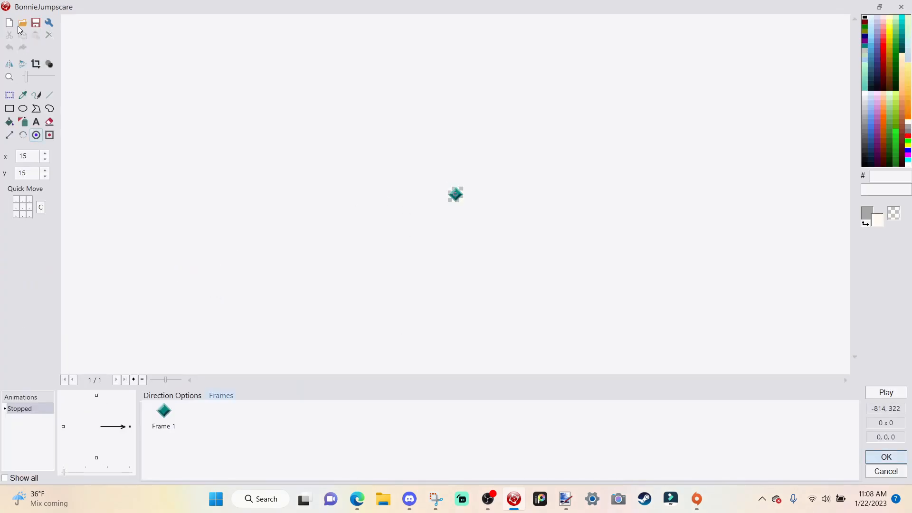
pyautogui.click(19, 24)
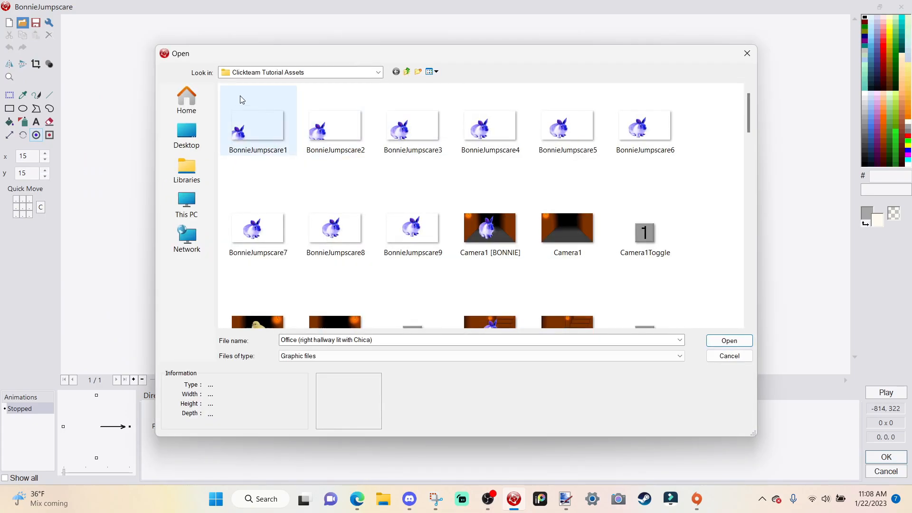
pyautogui.click(258, 95)
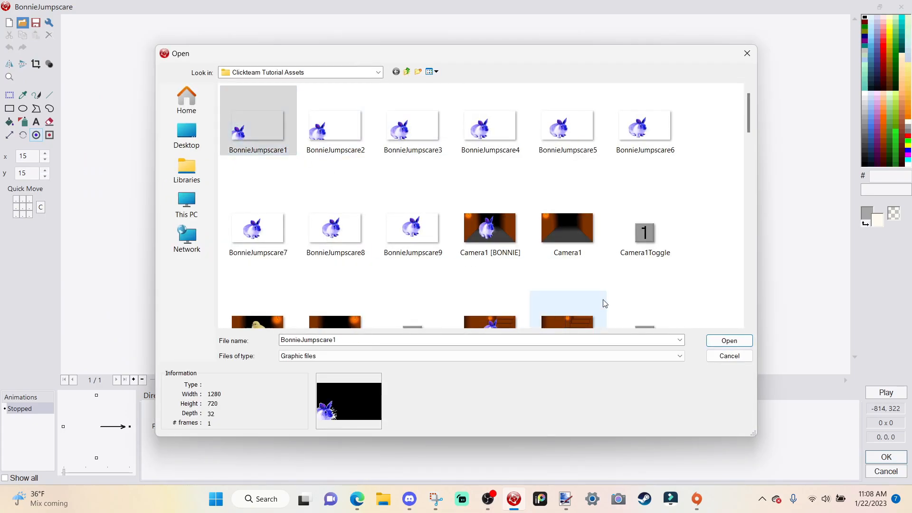
pyautogui.click(729, 341)
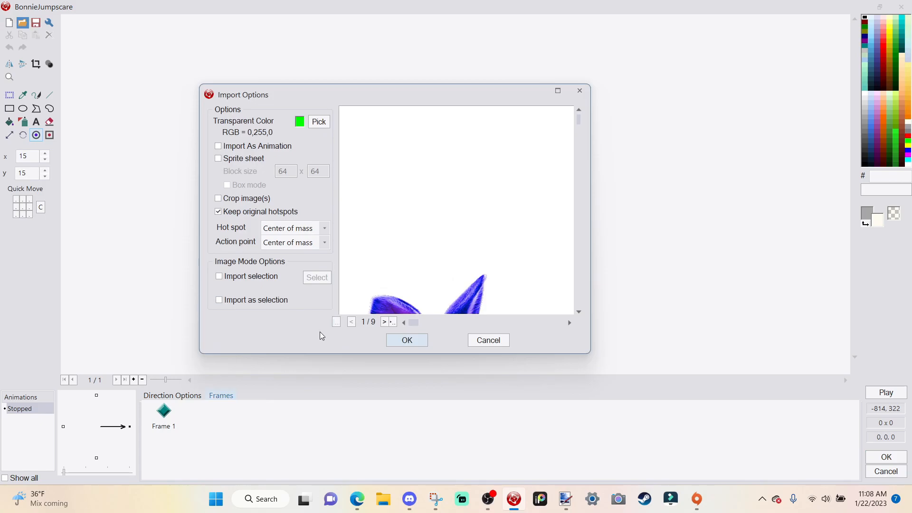
pyautogui.click(411, 346)
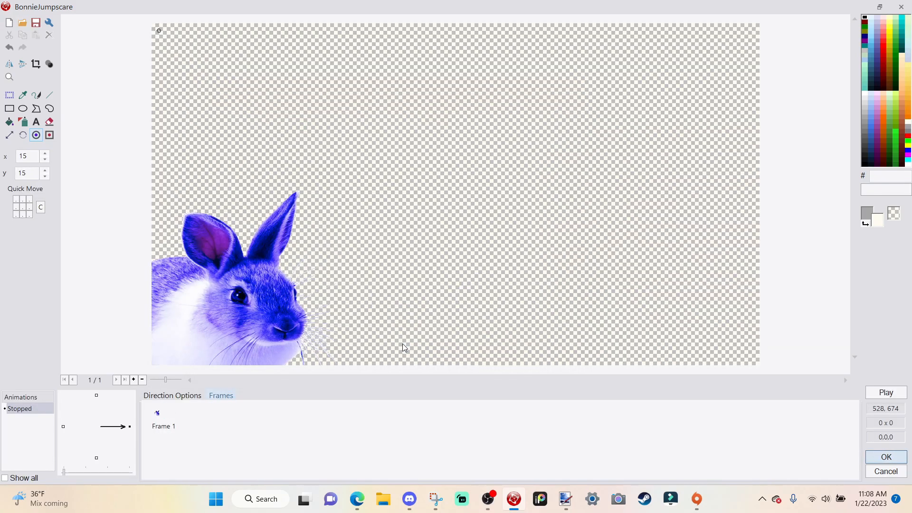
# Add a second animation frame and import the BonnieJumpscare2 image into it.
pyautogui.rightClick(315, 465)
pyautogui.click(392, 257)
pyautogui.click(22, 24)
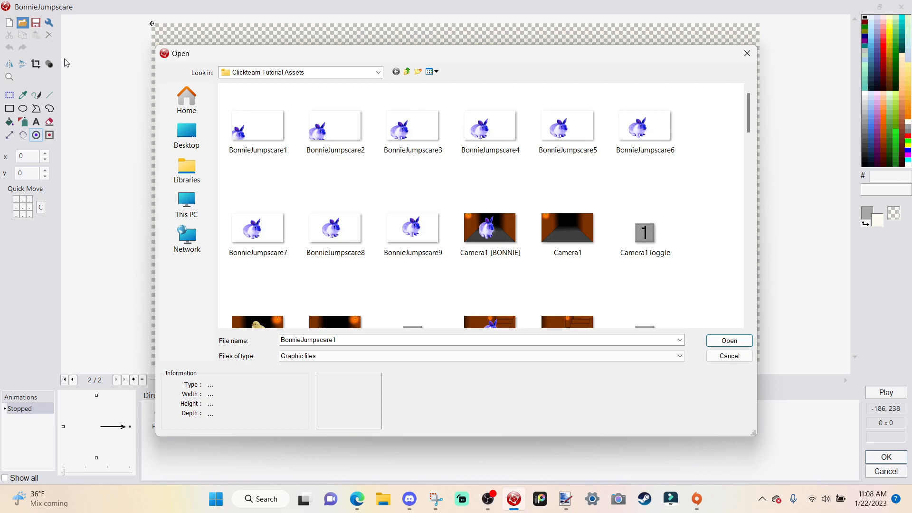
pyautogui.click(300, 149)
pyautogui.click(729, 341)
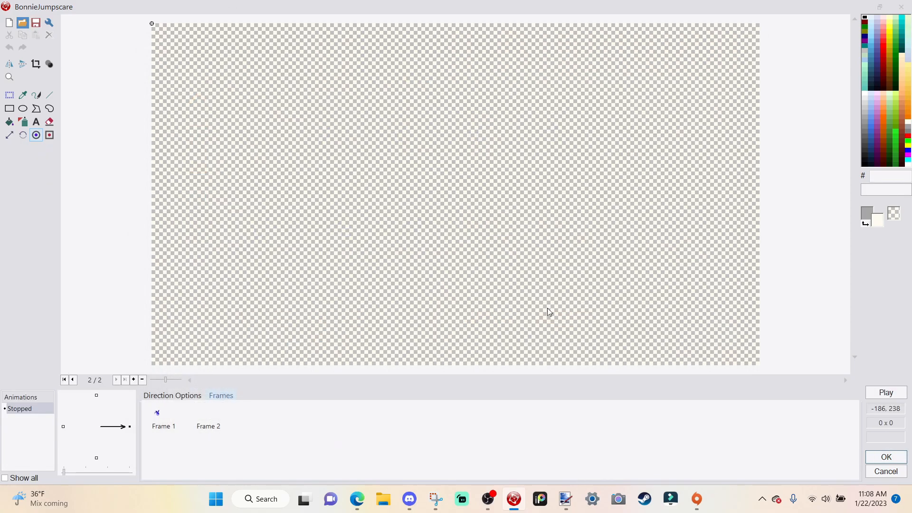
pyautogui.click(389, 340)
# Add a third animation frame and import the BonnieJumpscare3 image into it.
pyautogui.rightClick(295, 426)
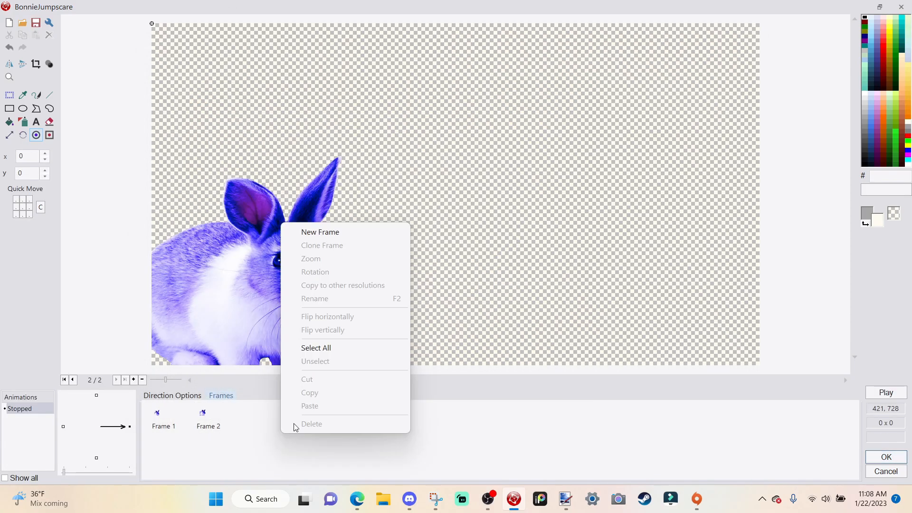
pyautogui.click(346, 226)
pyautogui.click(22, 22)
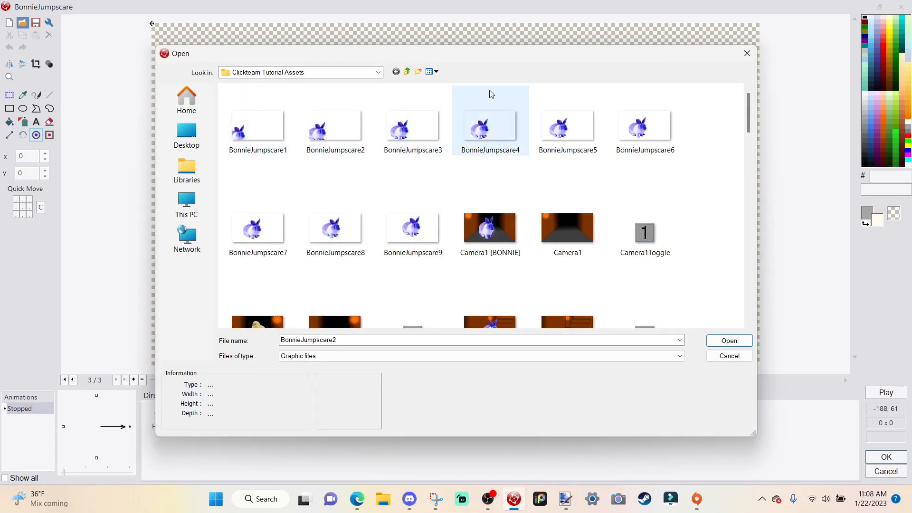
pyautogui.click(412, 125)
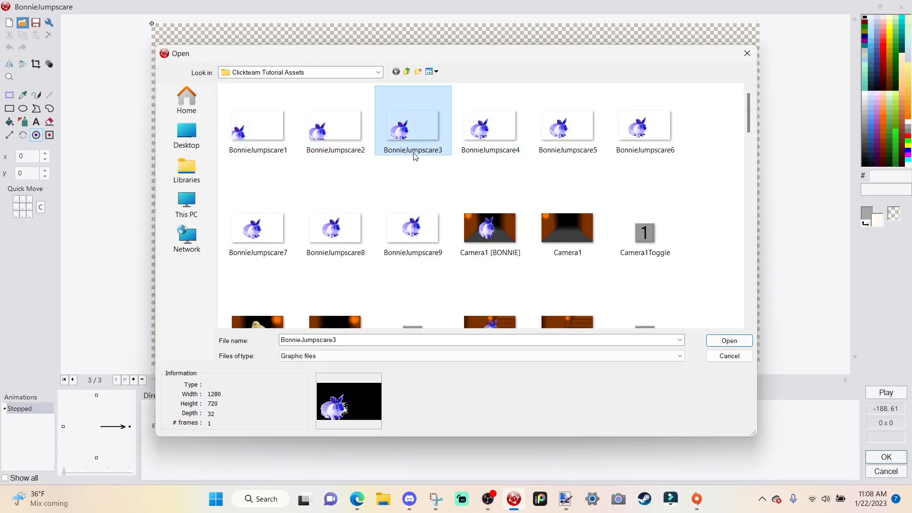
pyautogui.click(726, 341)
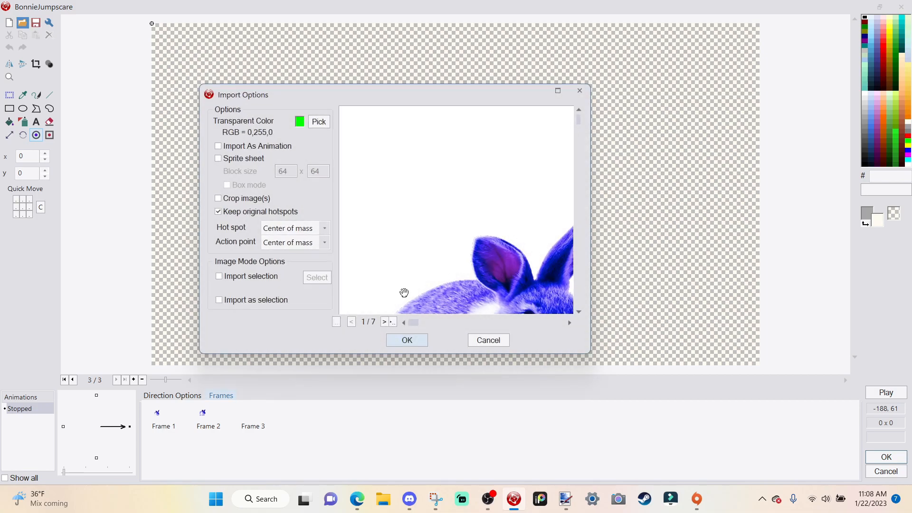
pyautogui.click(407, 341)
pyautogui.rightClick(371, 231)
pyautogui.click(423, 224)
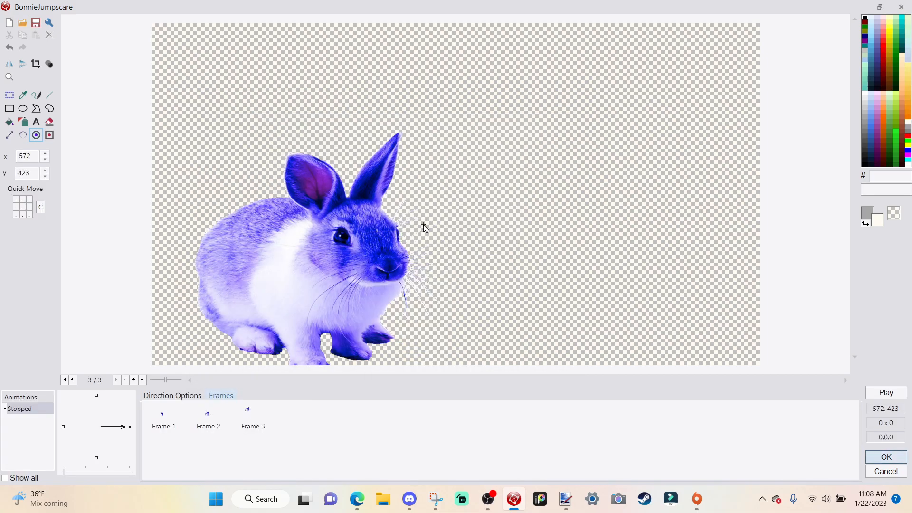
# Add a fourth animation frame and import the BonnieJumpscare4 image into it.
pyautogui.rightClick(304, 220)
pyautogui.click(366, 226)
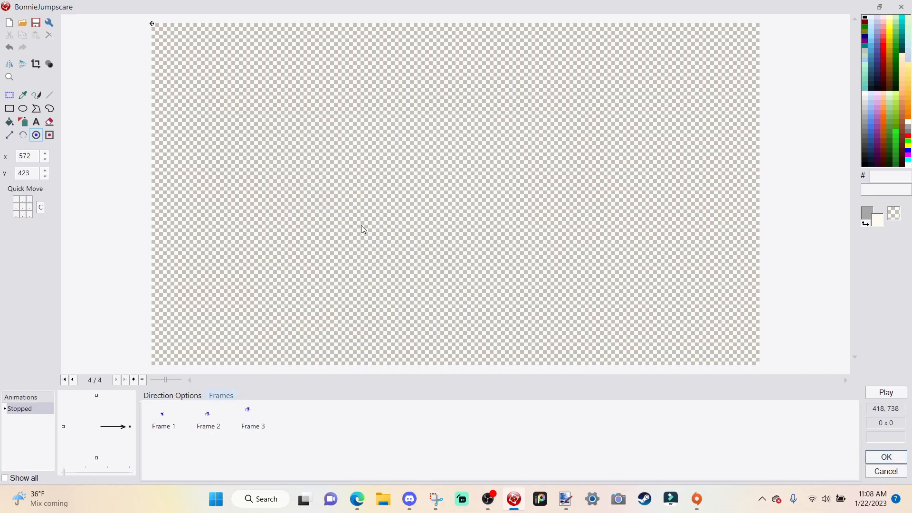
pyautogui.click(21, 22)
pyautogui.click(489, 126)
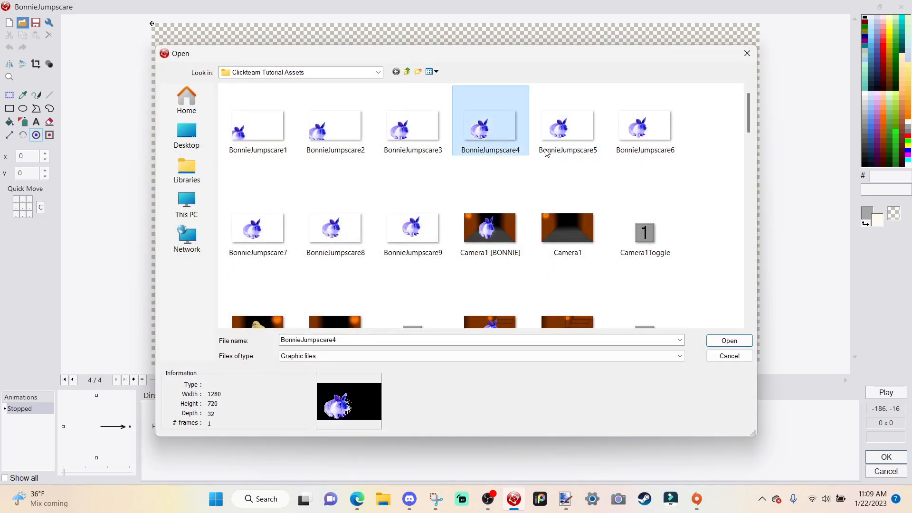
pyautogui.click(750, 342)
pyautogui.click(406, 340)
# Add a fifth animation frame and import the BonnieJumpscare5 image into it.
pyautogui.rightClick(374, 445)
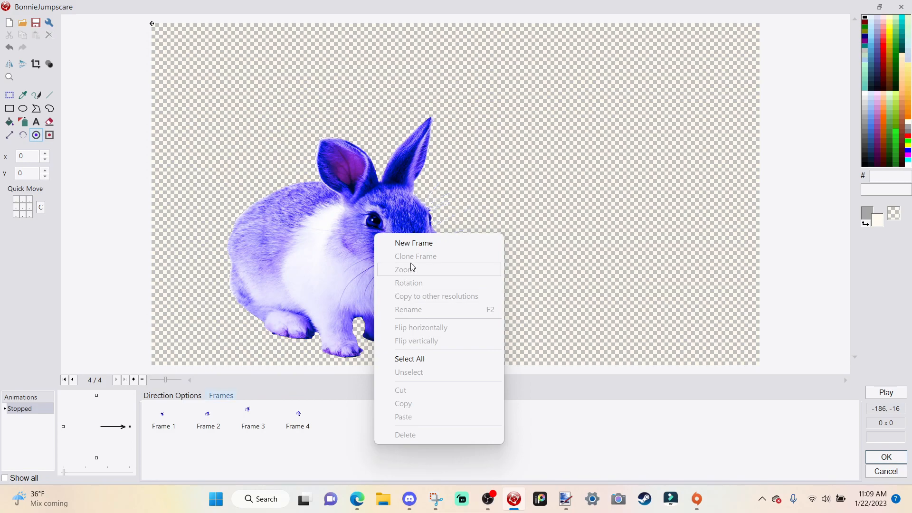
pyautogui.click(413, 242)
pyautogui.click(22, 22)
pyautogui.click(585, 135)
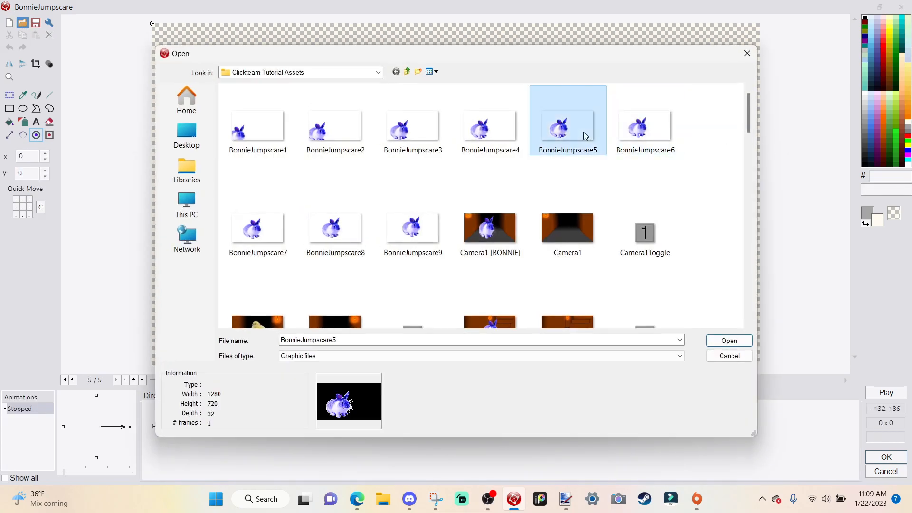
pyautogui.click(730, 341)
pyautogui.click(405, 340)
# Import the BonnieJumpscare9 image into the empty ninth animation frame.
pyautogui.click(21, 23)
pyautogui.click(413, 230)
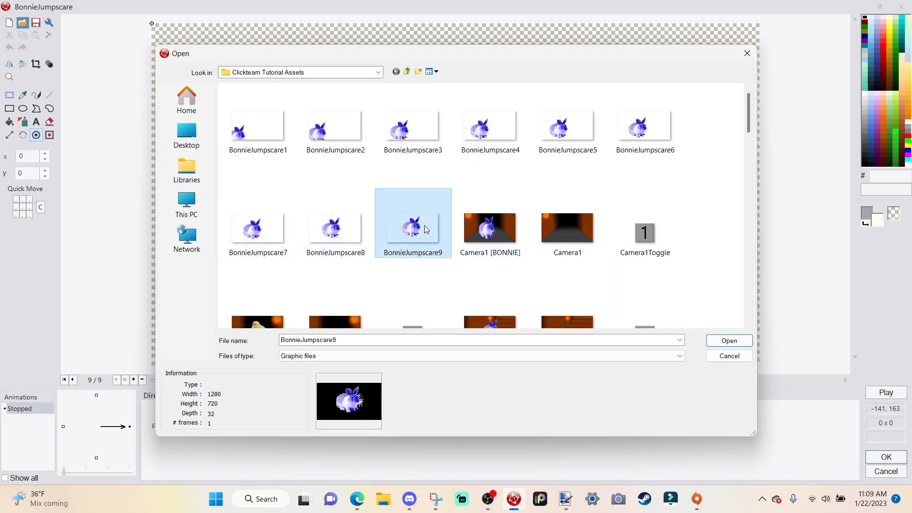
pyautogui.click(737, 338)
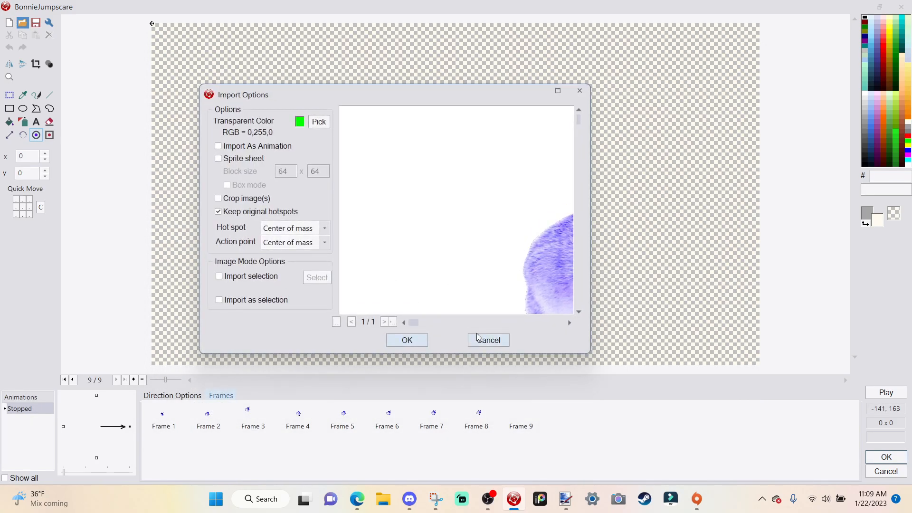
pyautogui.click(411, 341)
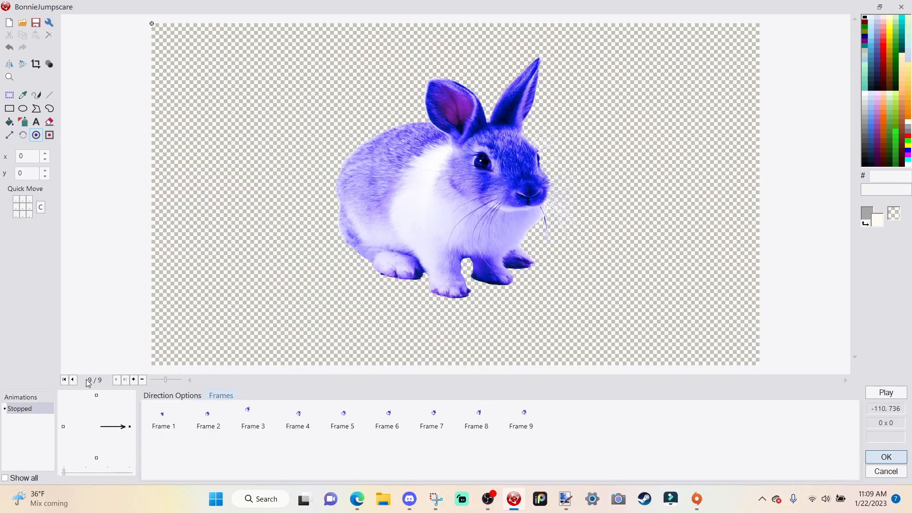
# Set the hot spot of the jumpscare frames to the image centre at 640, 360.
pyautogui.click(162, 416)
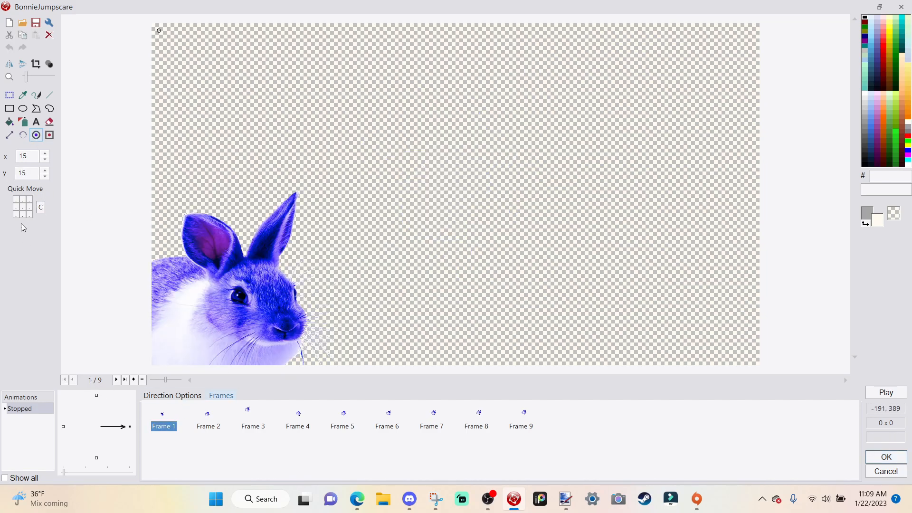
pyautogui.click(23, 207)
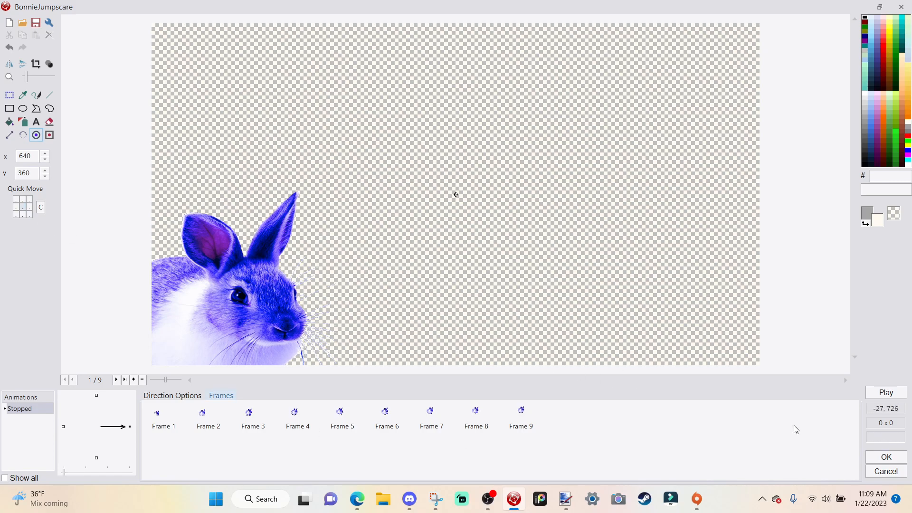
# Check the hot spot position on frames 2 through 9 and play the animation preview from the first frame.
pyautogui.click(204, 425)
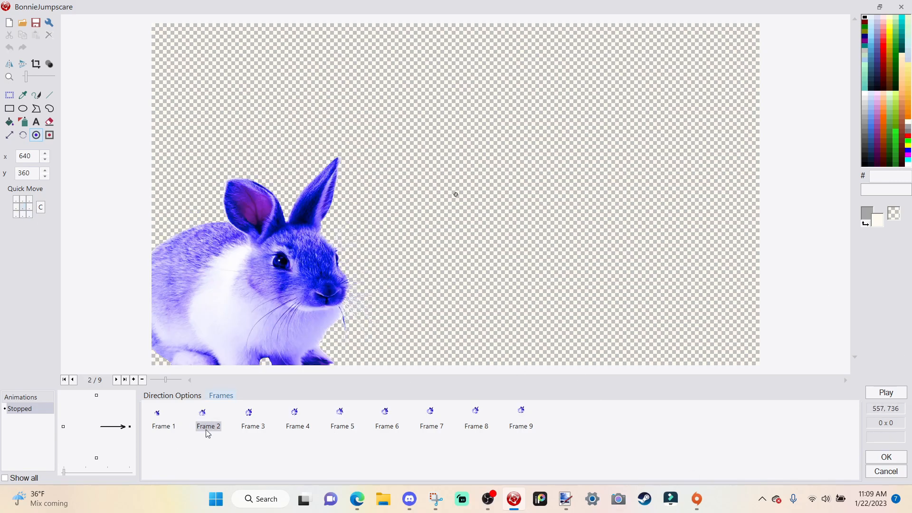
pyautogui.click(252, 425)
pyautogui.click(295, 425)
pyautogui.click(346, 426)
pyautogui.click(390, 425)
pyautogui.click(433, 425)
pyautogui.click(477, 425)
pyautogui.click(530, 422)
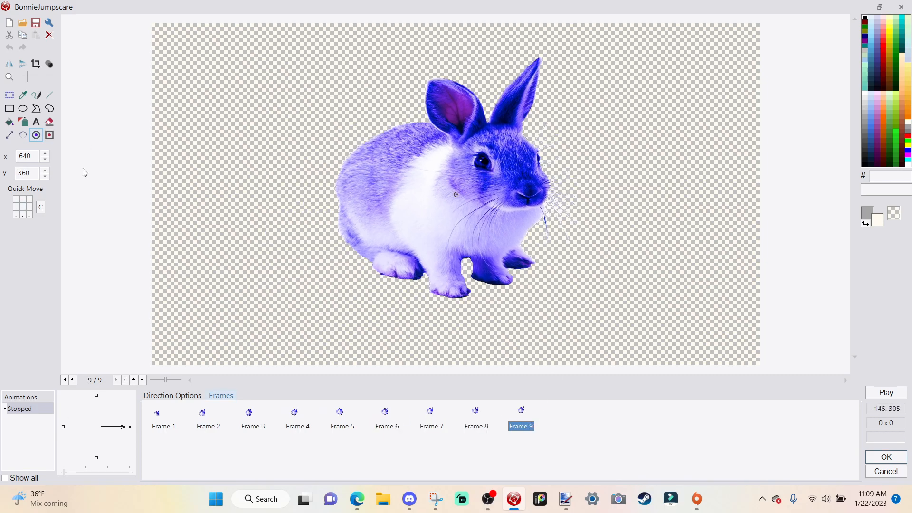
pyautogui.click(177, 426)
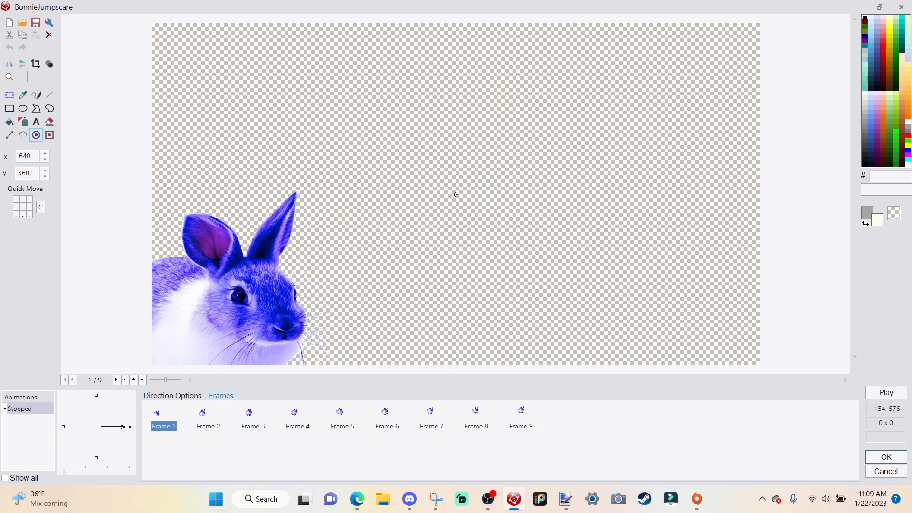
pyautogui.click(886, 392)
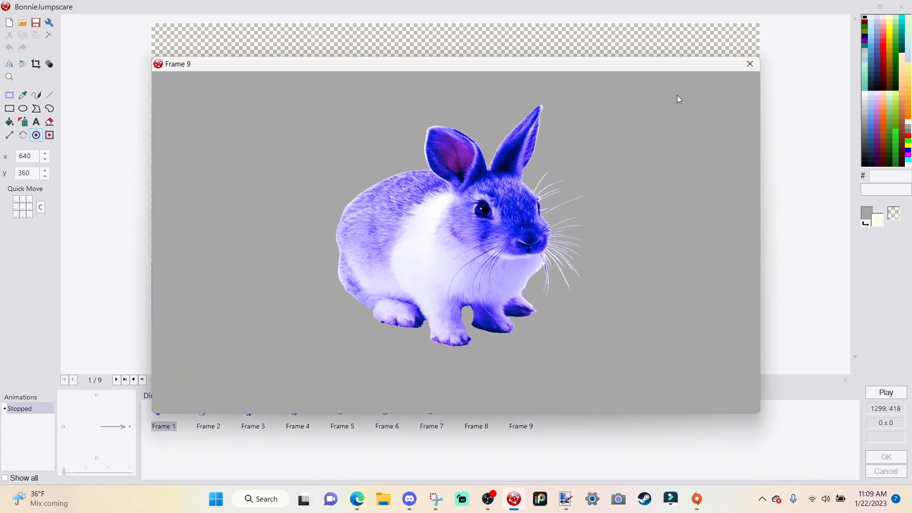
# Set the BonnieJumpscare animation speed to 85, preview it, and accept the edited animation.
pyautogui.click(750, 63)
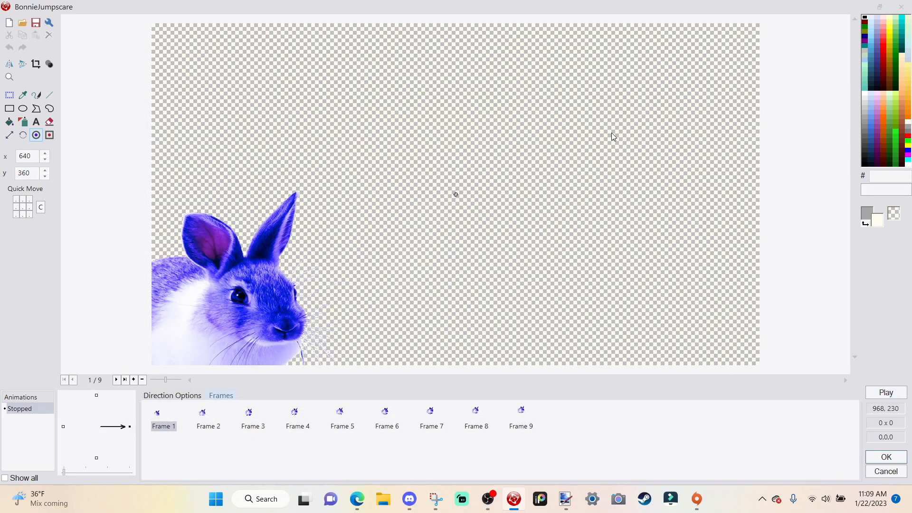
pyautogui.click(197, 394)
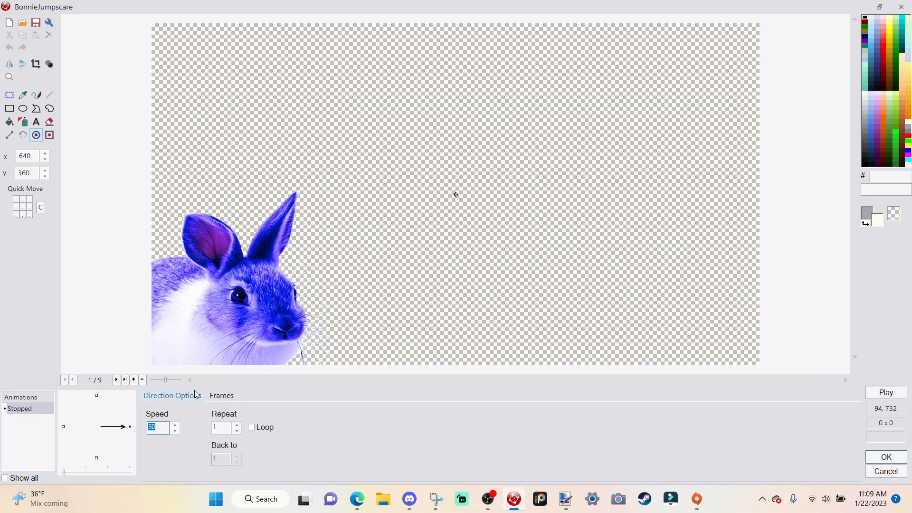
pyautogui.write('85')
pyautogui.click(884, 392)
pyautogui.click(744, 69)
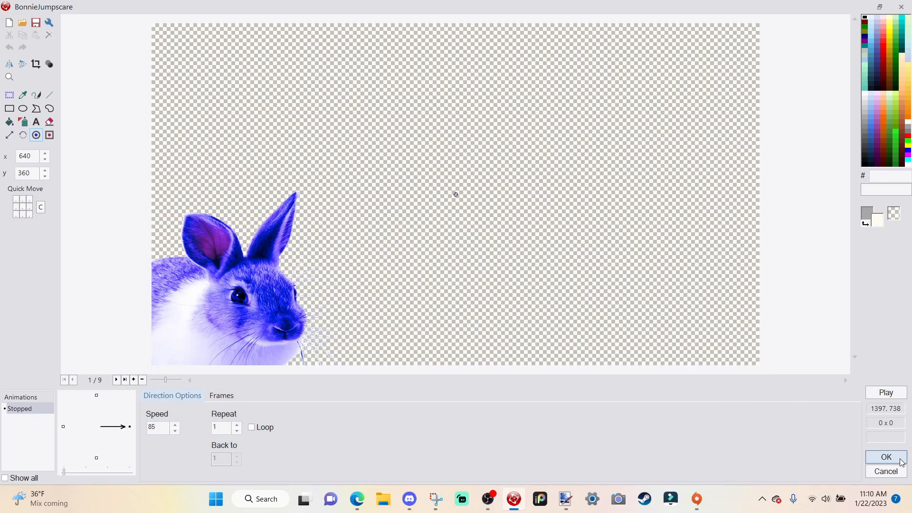
pyautogui.click(900, 458)
# Align the BonnieJumpscare object with the frame's origin at 0, 0 using grid snapping.
pyautogui.scroll(-3, 411, 338)
pyautogui.moveTo(472, 443); pyautogui.dragTo(286, 441)
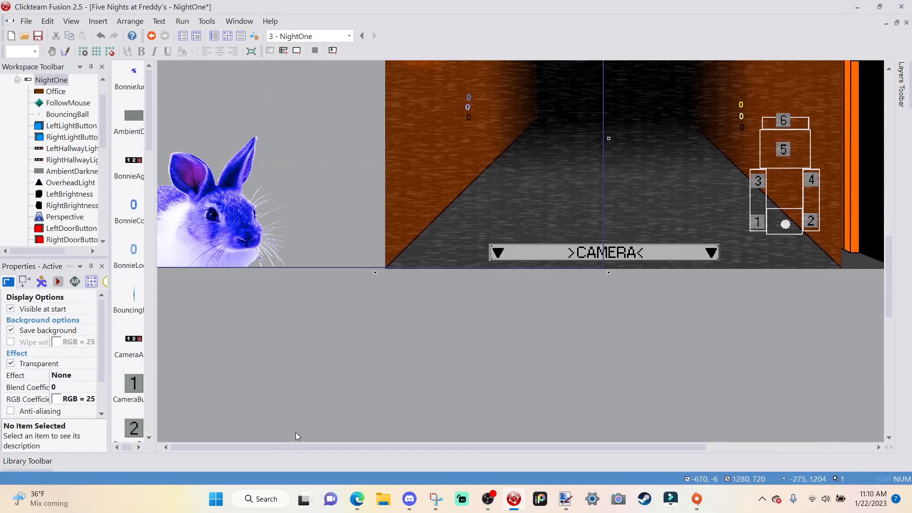
pyautogui.scroll(3, 279, 301)
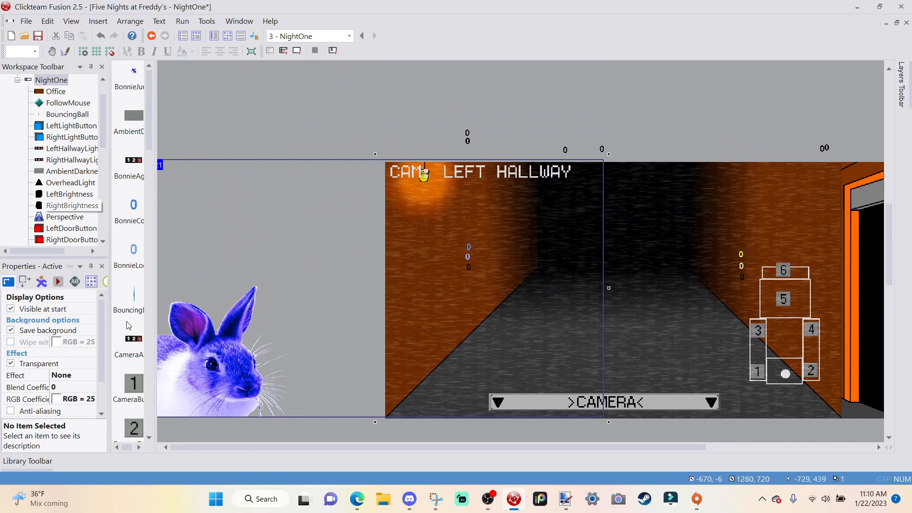
pyautogui.click(108, 51)
pyautogui.moveTo(195, 369); pyautogui.dragTo(432, 369)
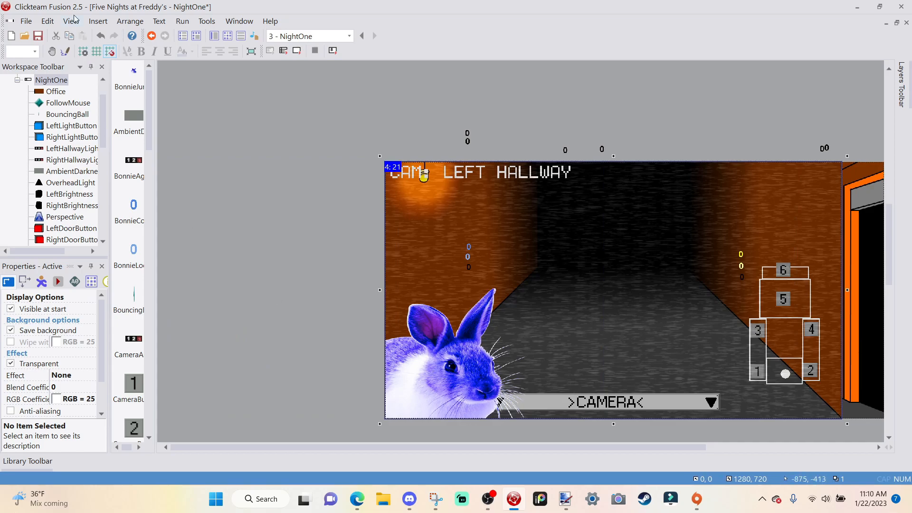
pyautogui.click(112, 54)
# Insert a new Active object in the empty area below the game frame and name it ChicaJumpscare.
pyautogui.scroll(1, 635, 372)
pyautogui.moveTo(371, 448); pyautogui.dragTo(501, 447)
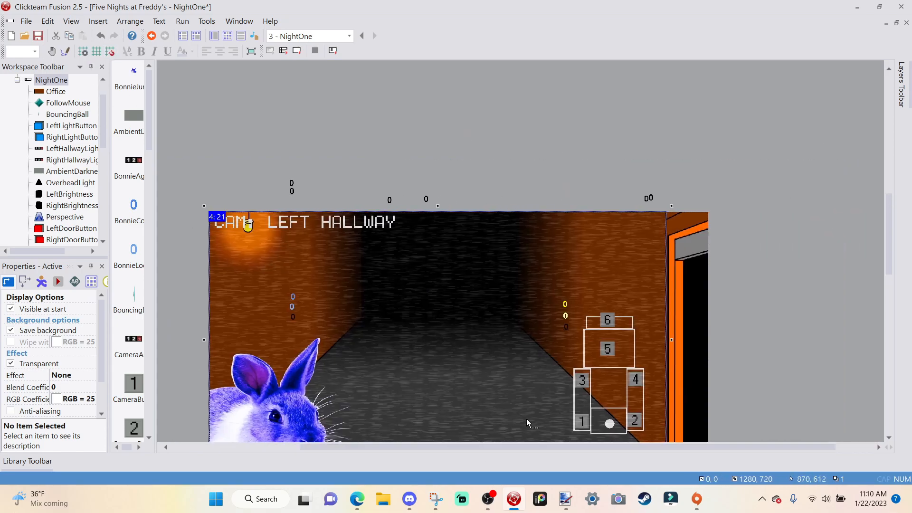
pyautogui.scroll(-4, 695, 298)
pyautogui.rightClick(697, 298)
pyautogui.click(772, 53)
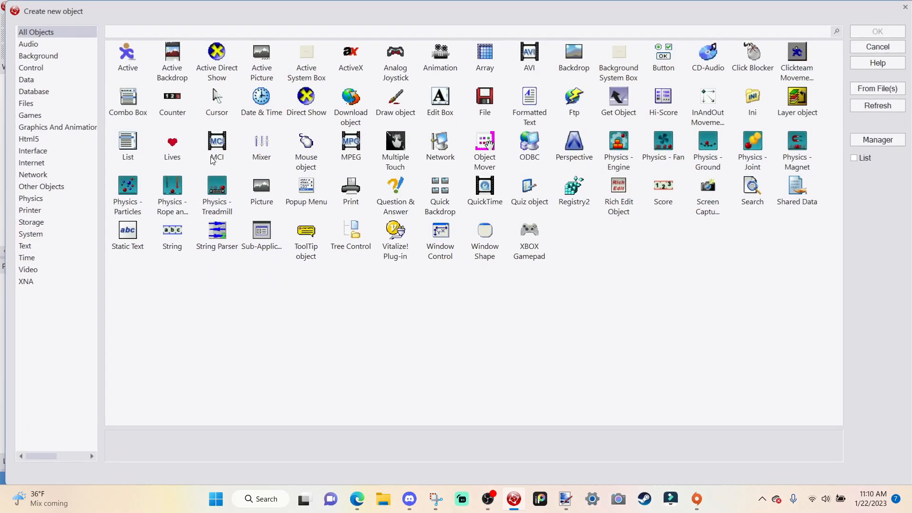
pyautogui.click(127, 56)
pyautogui.click(878, 31)
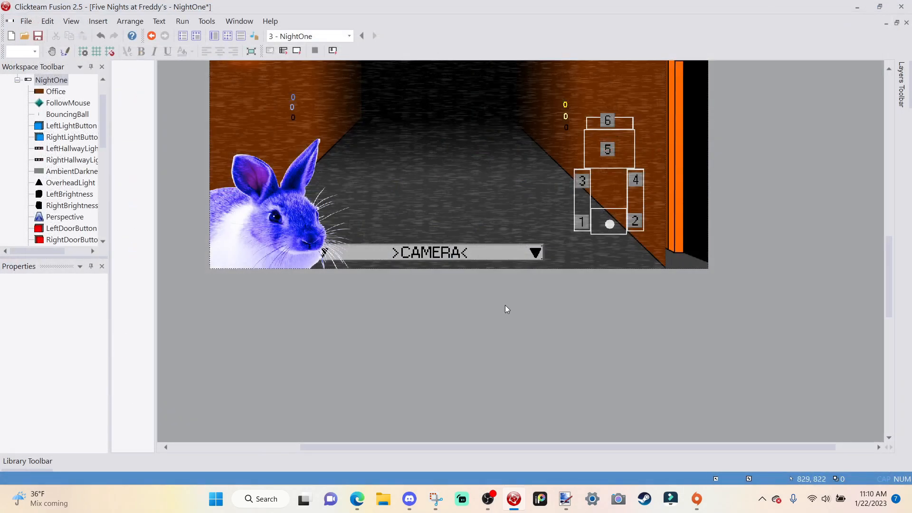
pyautogui.click(585, 87)
pyautogui.write('ChicaJumpscare')
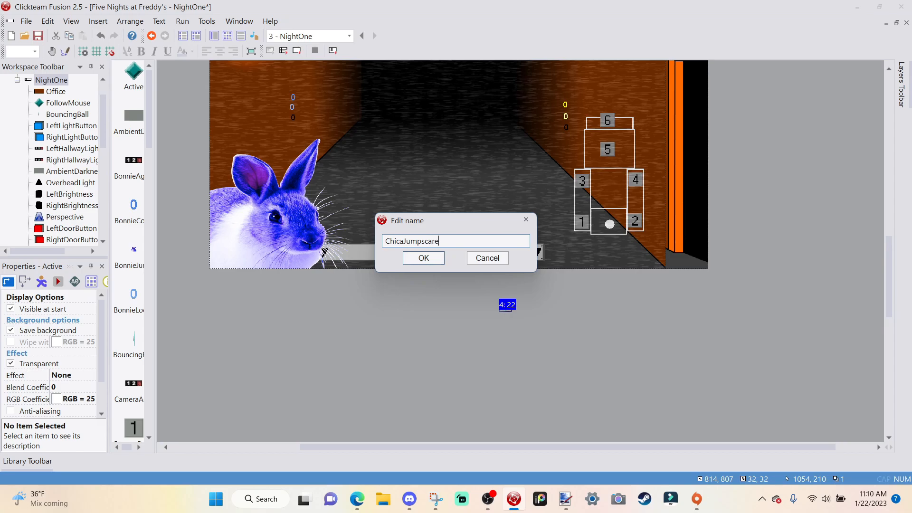
pyautogui.press('Return')
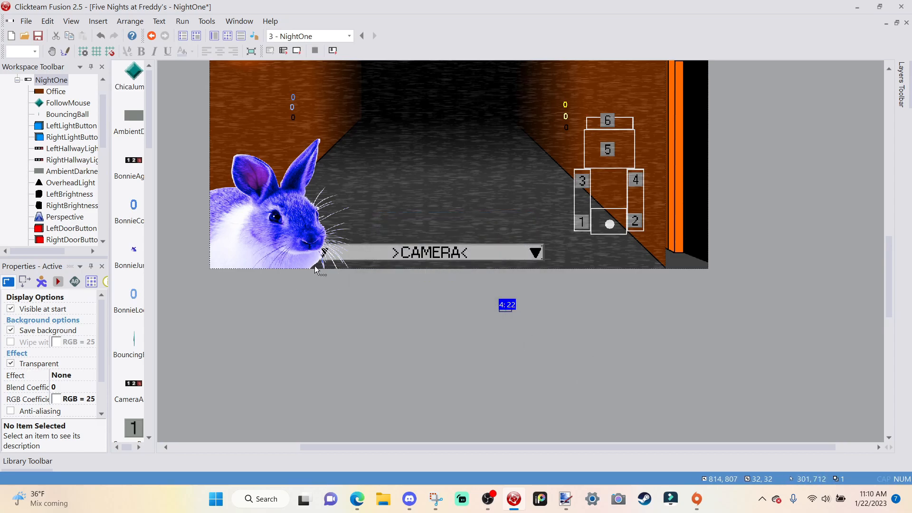
# Open the ChicaJumpscare object's animation and import the single ChicaJumpscare1 image into its first frame.
pyautogui.doubleClick(508, 306)
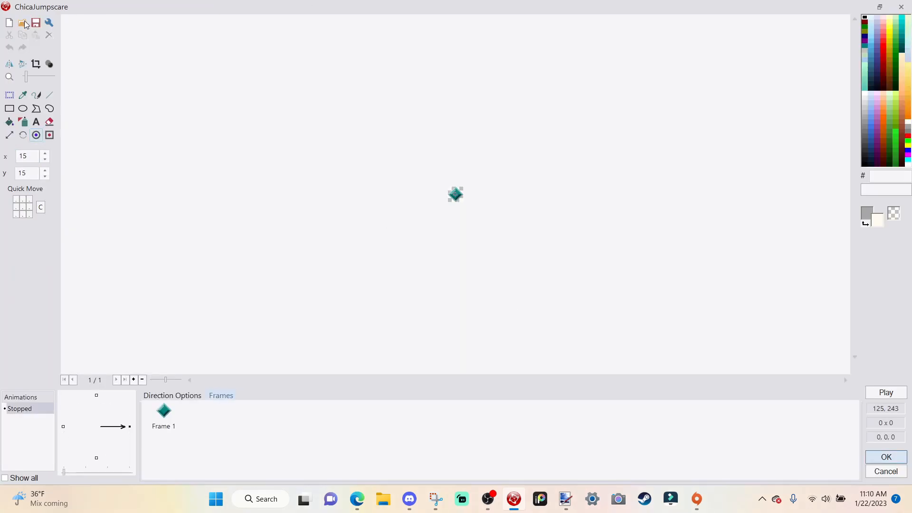
pyautogui.click(22, 23)
pyautogui.scroll(-10, 700, 232)
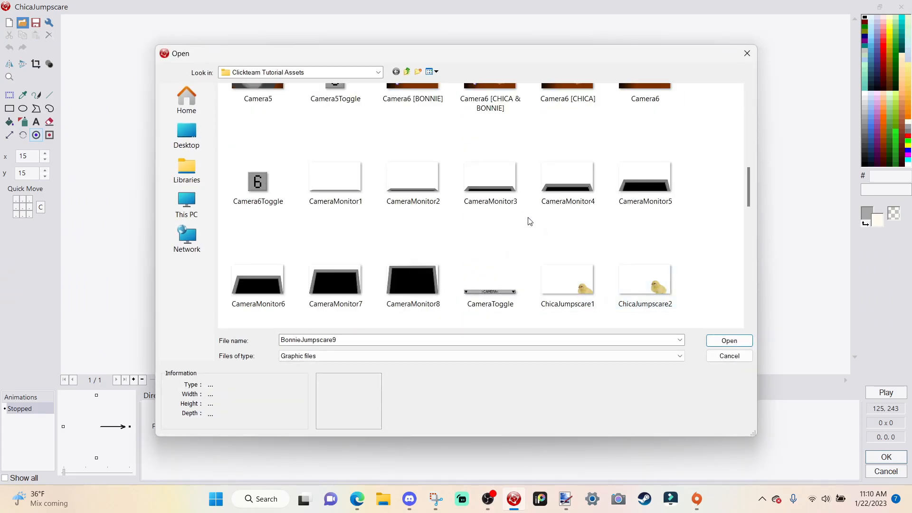
pyautogui.click(602, 256)
pyautogui.click(723, 340)
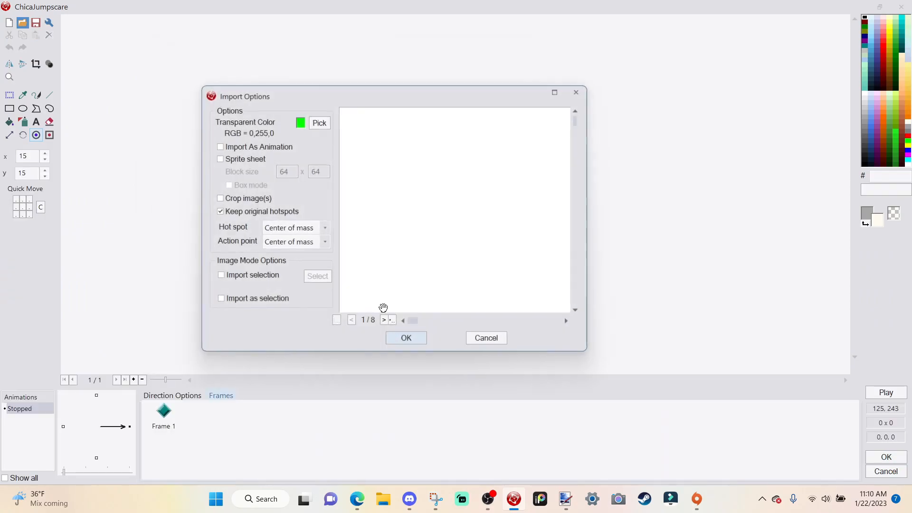
pyautogui.click(403, 341)
# Add a second animation frame and import the ChicaJumpscare2 image into it.
pyautogui.rightClick(336, 416)
pyautogui.click(375, 210)
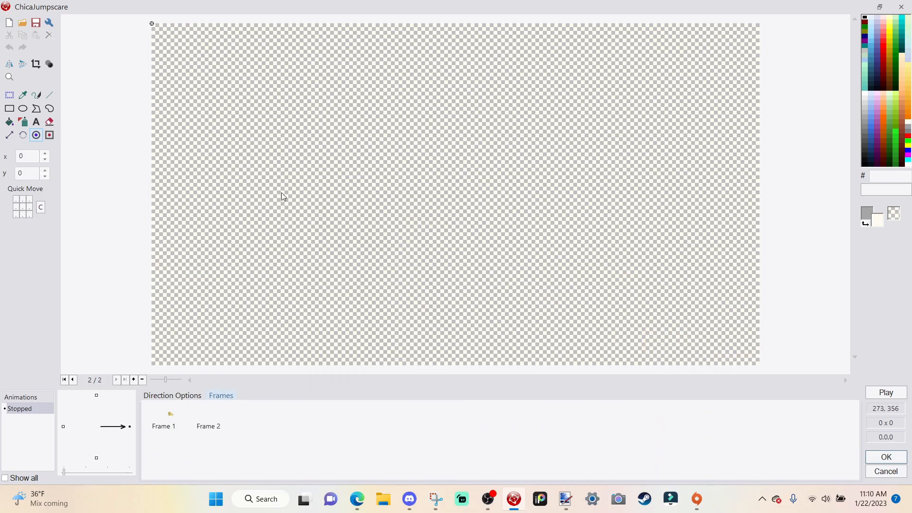
pyautogui.click(22, 23)
pyautogui.scroll(-12, 698, 181)
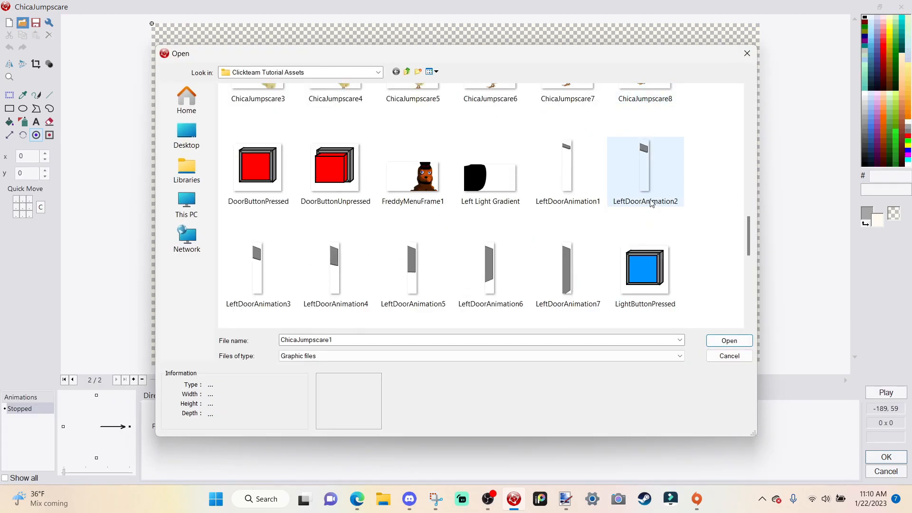
pyautogui.scroll(4, 648, 157)
pyautogui.click(648, 135)
pyautogui.click(728, 340)
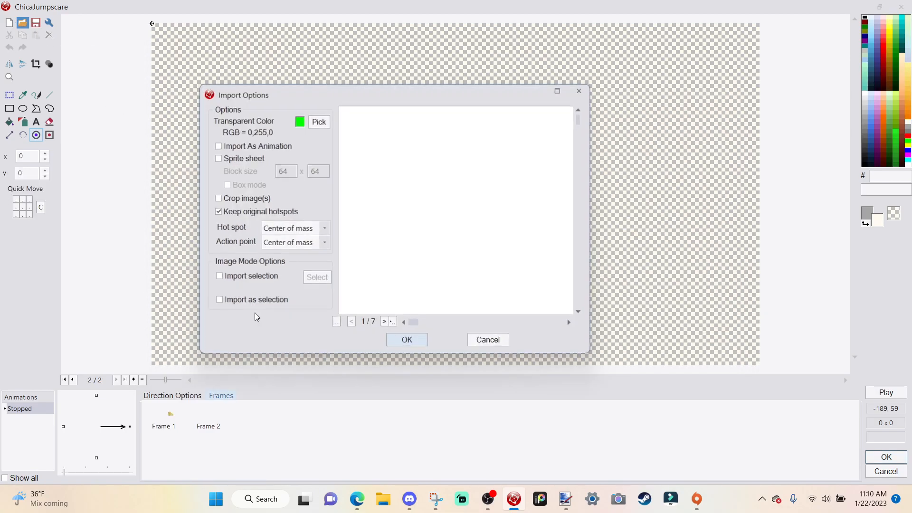
pyautogui.click(406, 338)
# Add a third animation frame with the ChicaJumpscare3 image imported, and create an empty fourth frame.
pyautogui.rightClick(338, 416)
pyautogui.click(376, 216)
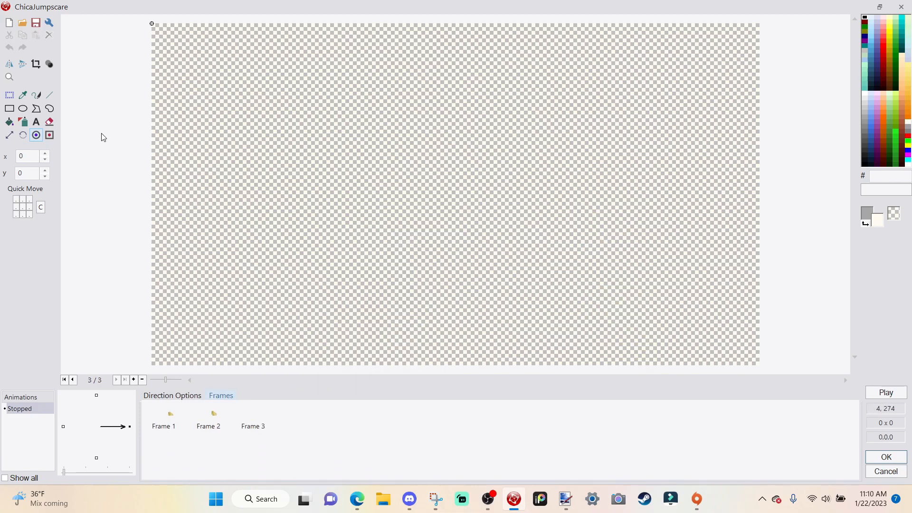
pyautogui.click(22, 22)
pyautogui.scroll(-8, 637, 201)
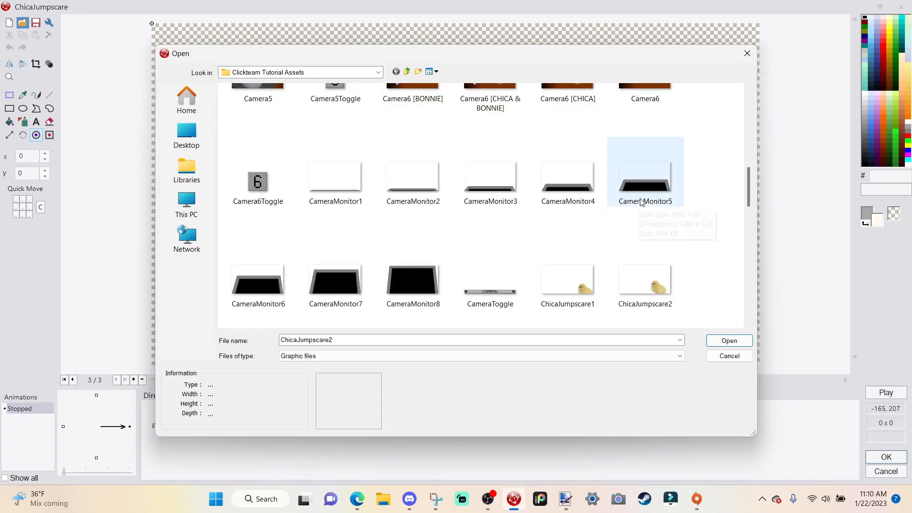
pyautogui.scroll(6, 256, 190)
pyautogui.scroll(-2, 304, 276)
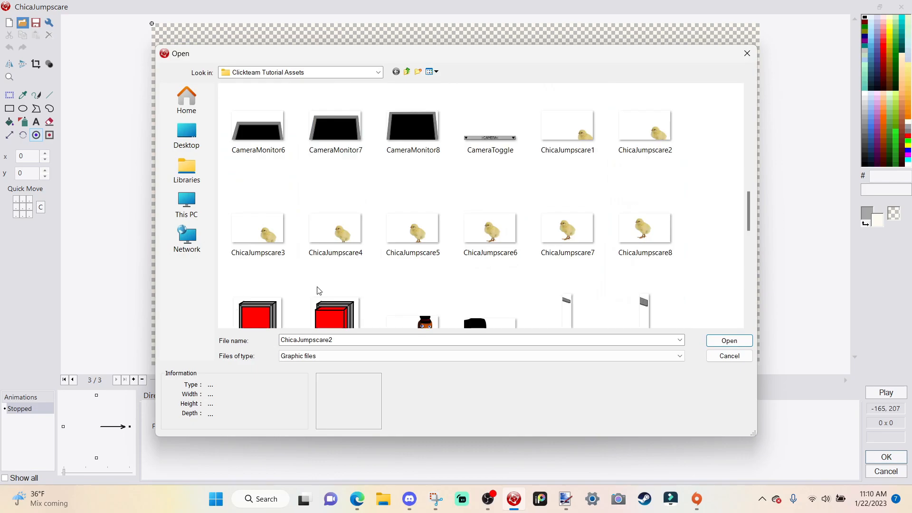
pyautogui.click(289, 250)
pyautogui.click(712, 345)
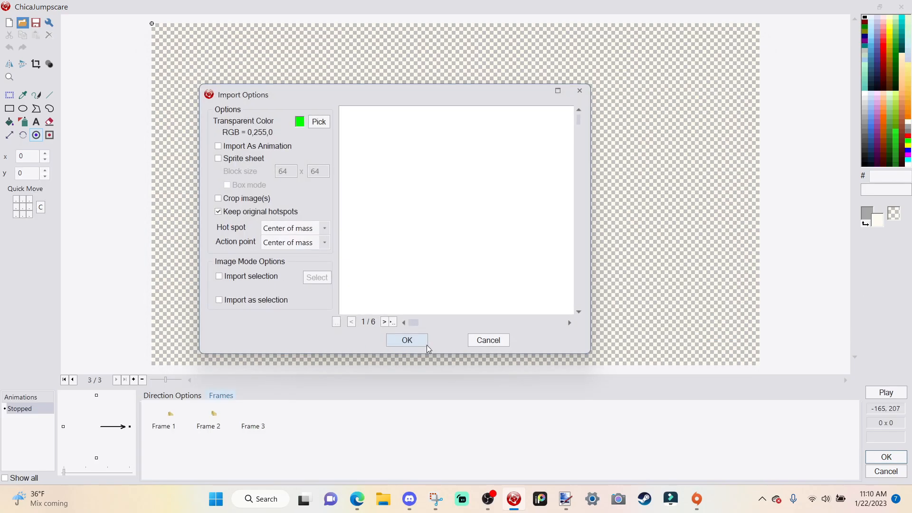
pyautogui.click(425, 344)
pyautogui.rightClick(400, 406)
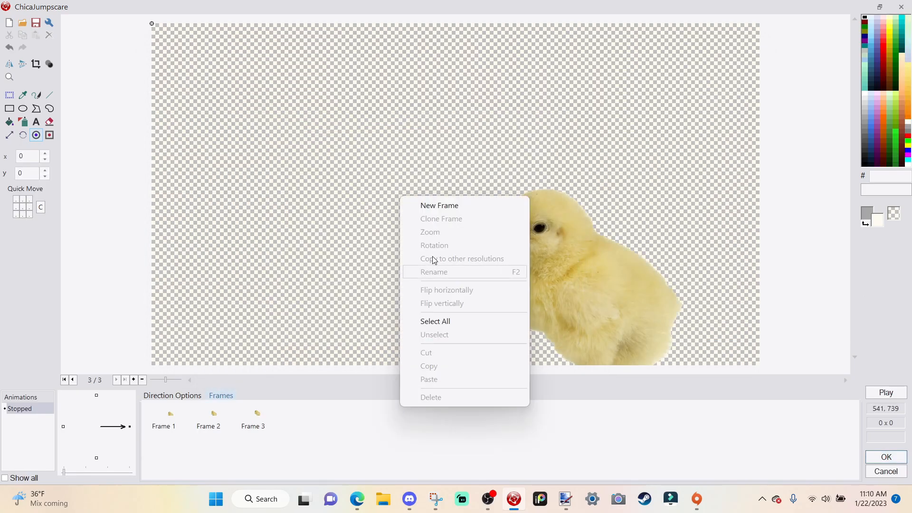
pyautogui.click(417, 206)
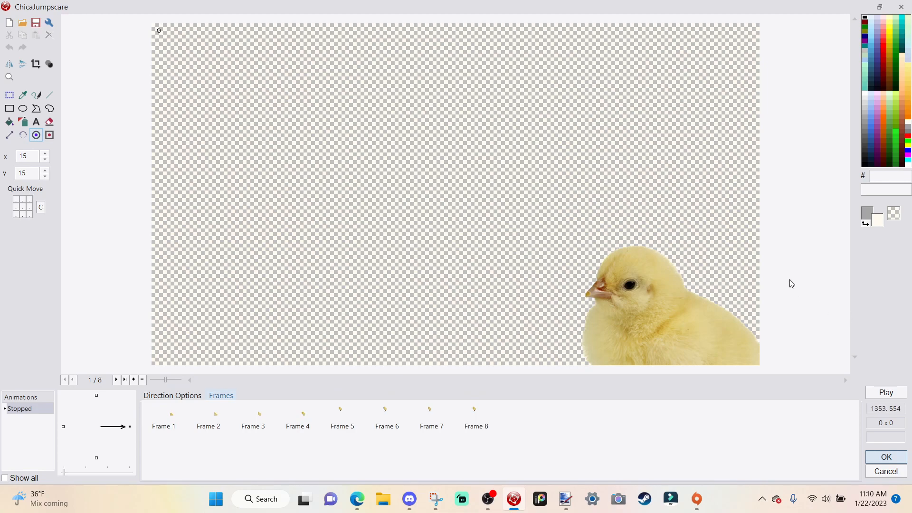
# Set the hot spot of all ChicaJumpscare frames to the image centre at 640, 360 and preview the animation.
pyautogui.click(420, 417)
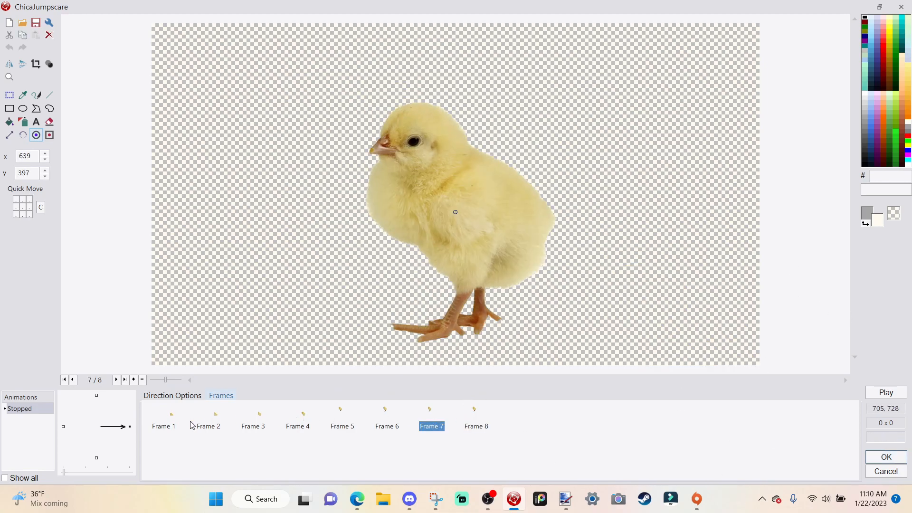
pyautogui.click(173, 415)
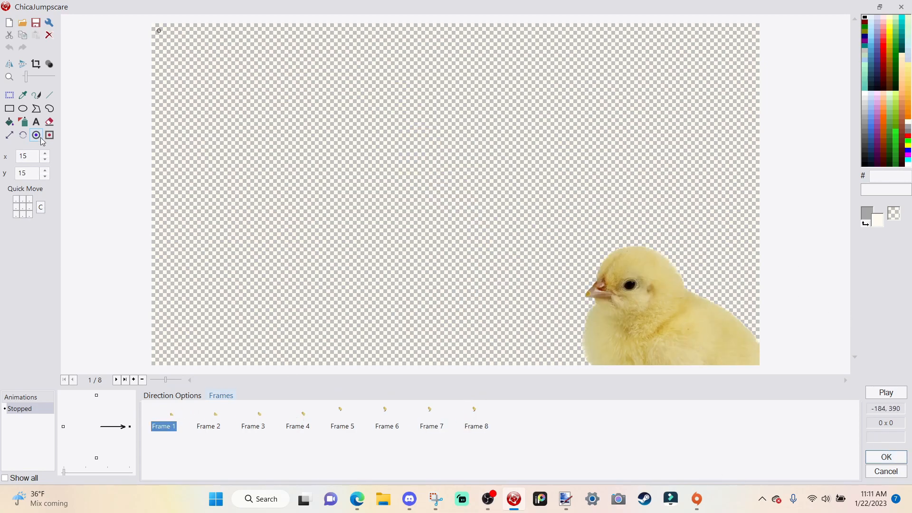
pyautogui.click(24, 208)
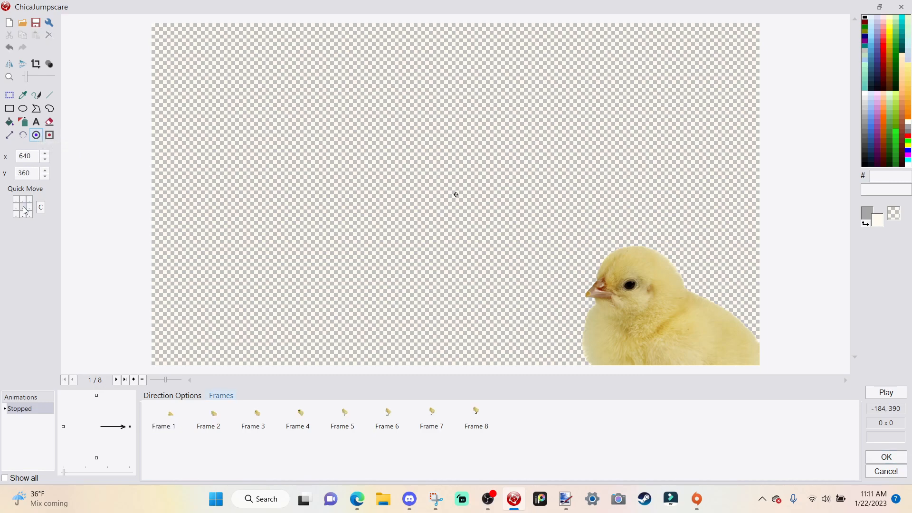
pyautogui.click(886, 392)
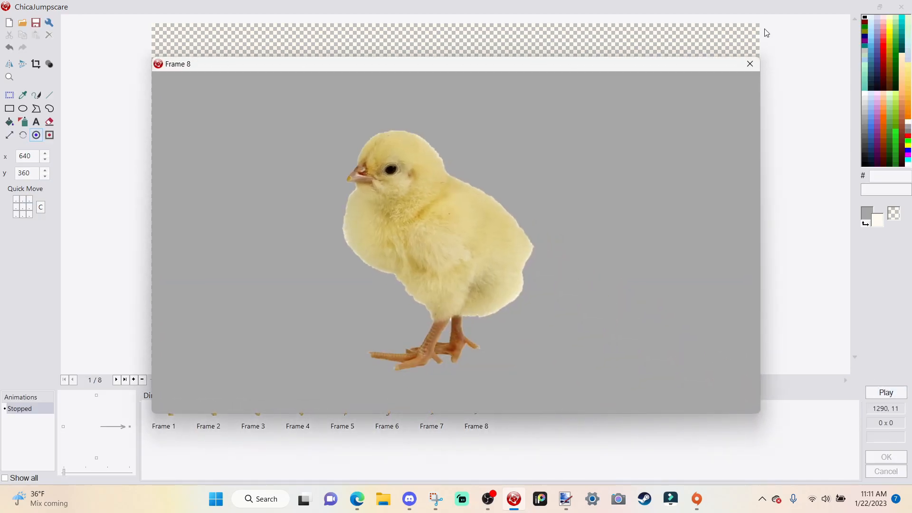
pyautogui.click(750, 65)
# Set the ChicaJumpscare animation speed to 85, preview it, and accept the edited animation.
pyautogui.click(184, 398)
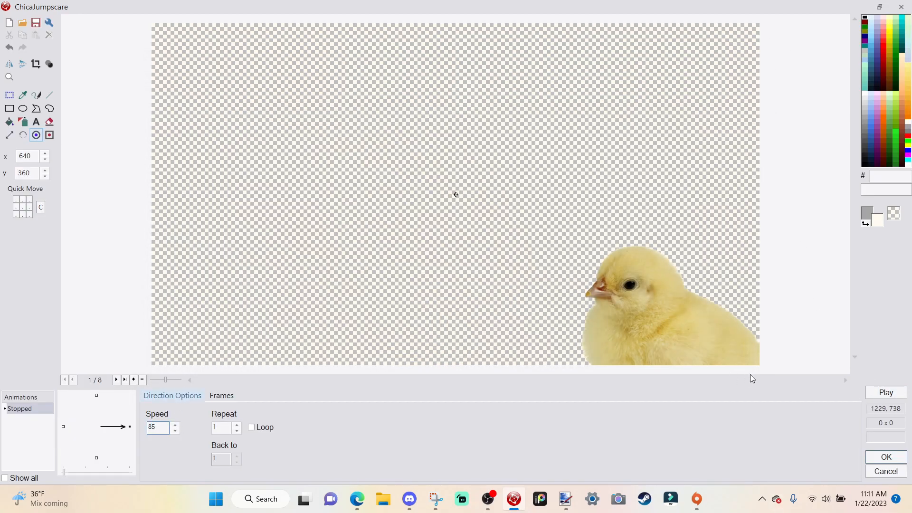
pyautogui.click(882, 392)
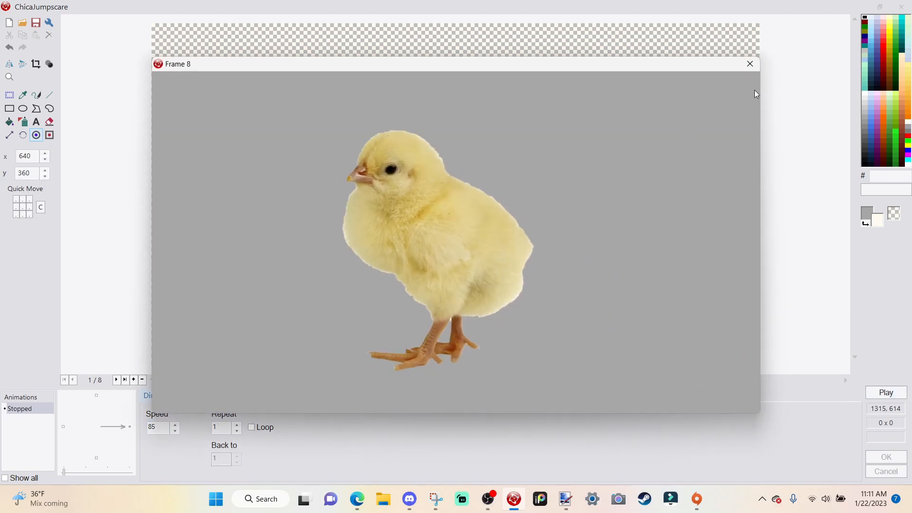
pyautogui.click(750, 64)
pyautogui.click(883, 469)
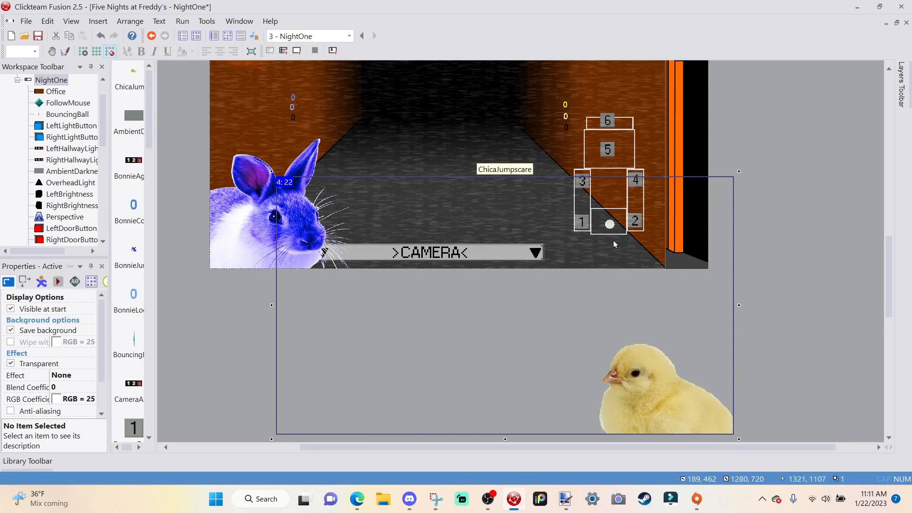
# Align the ChicaJumpscare object with the frame's origin at 0, 0 and deselect it.
pyautogui.moveTo(680, 406); pyautogui.dragTo(613, 241)
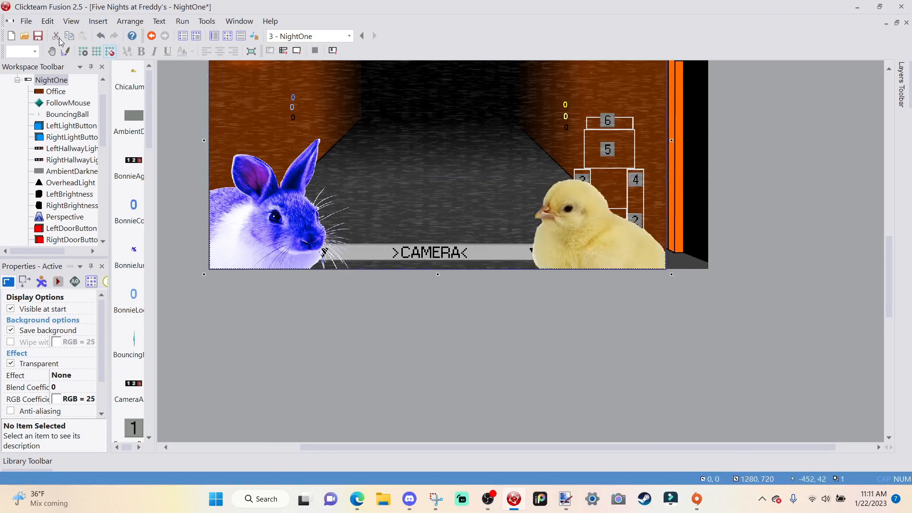
pyautogui.scroll(3, 666, 357)
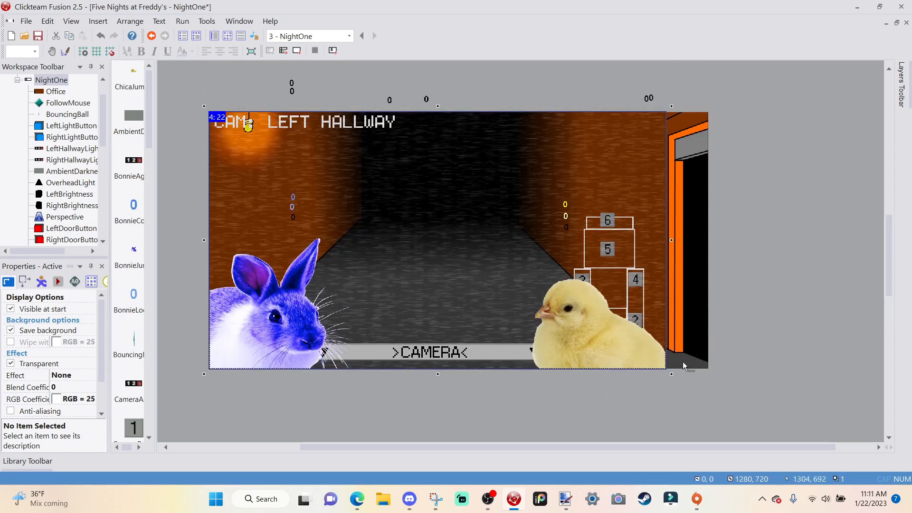
pyautogui.click(743, 352)
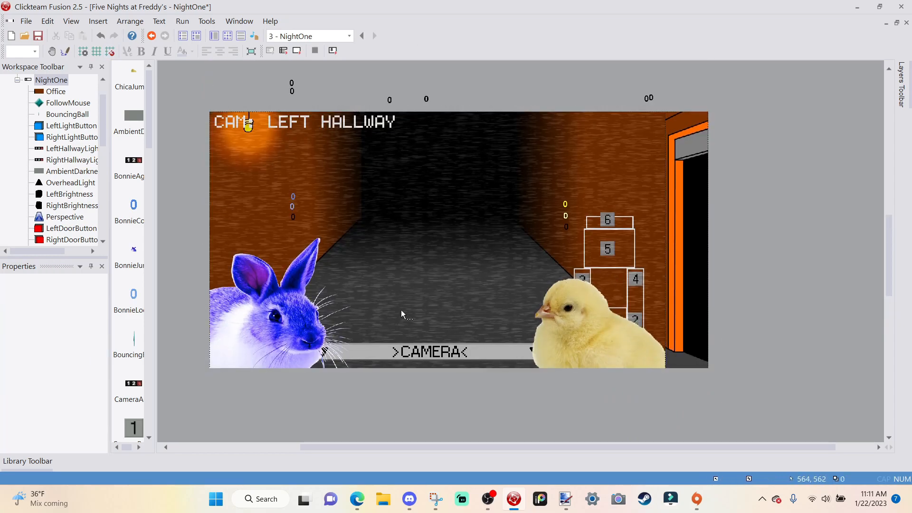
# Make sure Follow the frame is off in the runtime options of both the BonnieJumpscare and ChicaJumpscare objects.
pyautogui.click(293, 313)
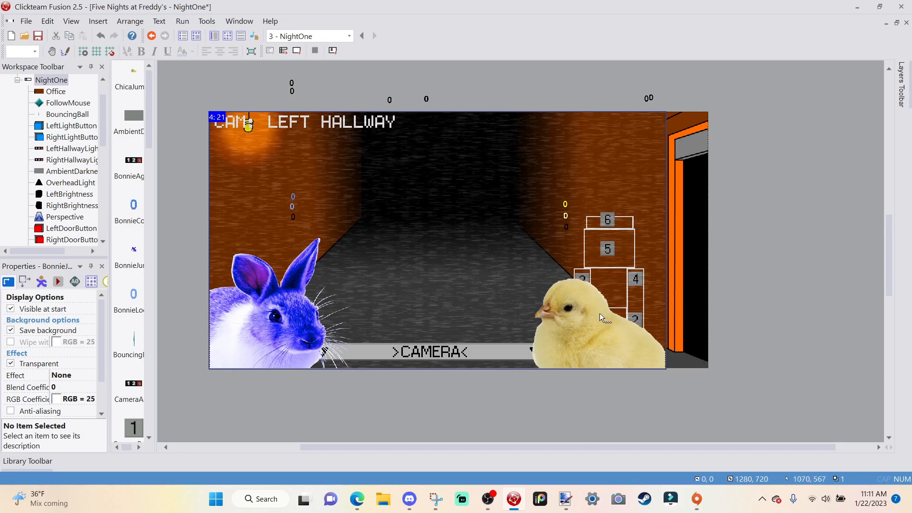
pyautogui.keyDown('shift'); pyautogui.click(614, 328); pyautogui.keyUp('shift')
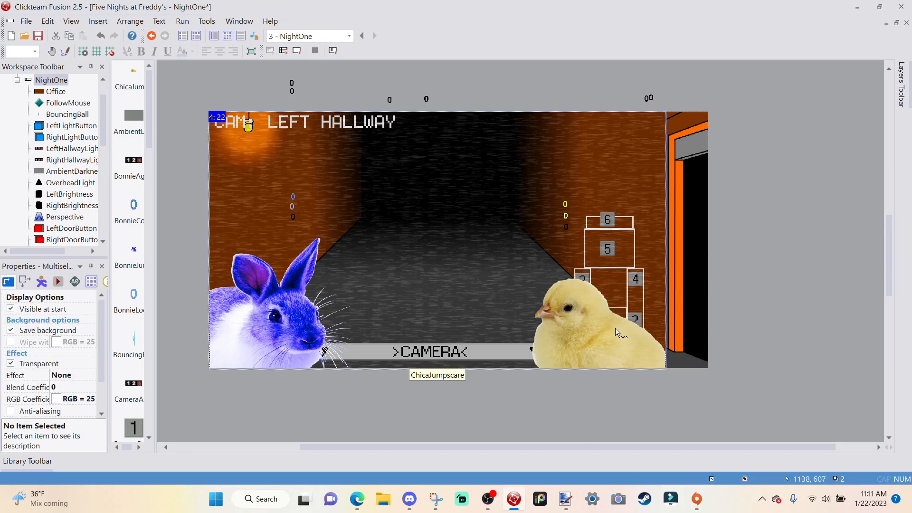
pyautogui.click(58, 283)
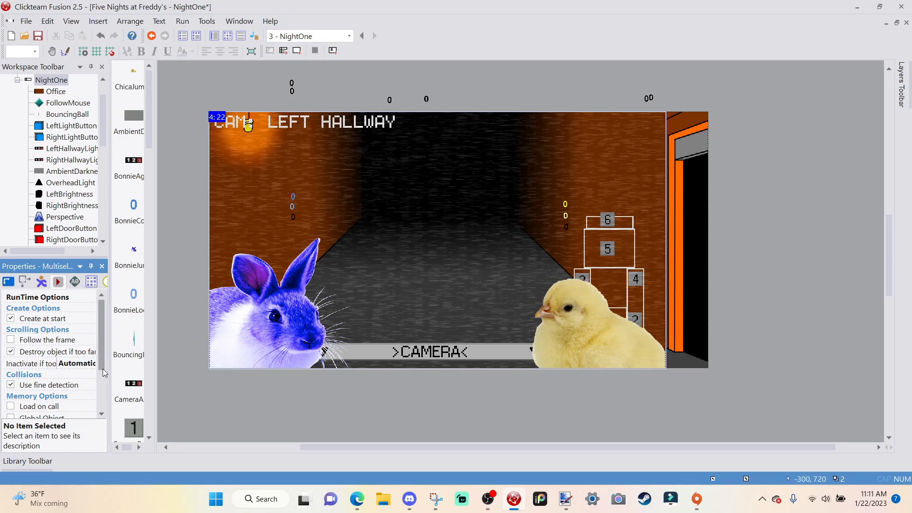
pyautogui.click(199, 238)
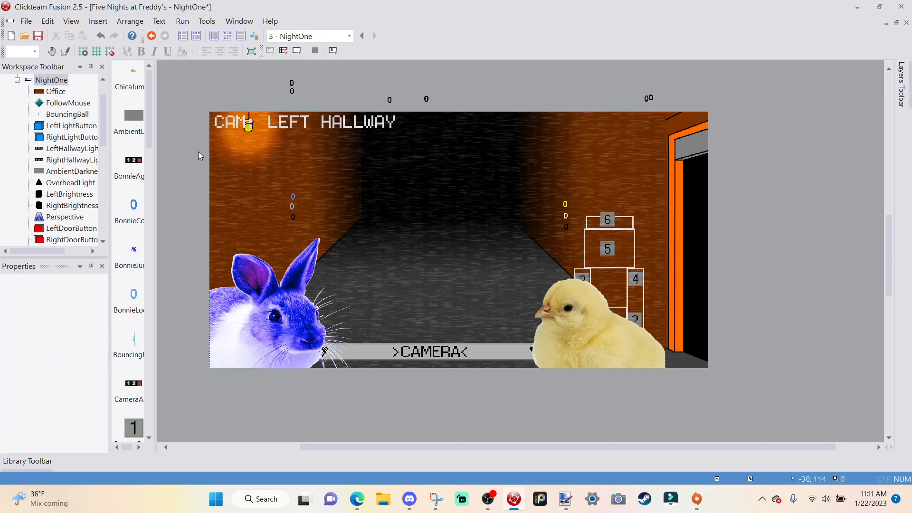
# In the event editor's BonnieA.I. group, insert a counter comparison on Bonnie's location counter into the Every RRandom(100, 250) event.
pyautogui.click(227, 36)
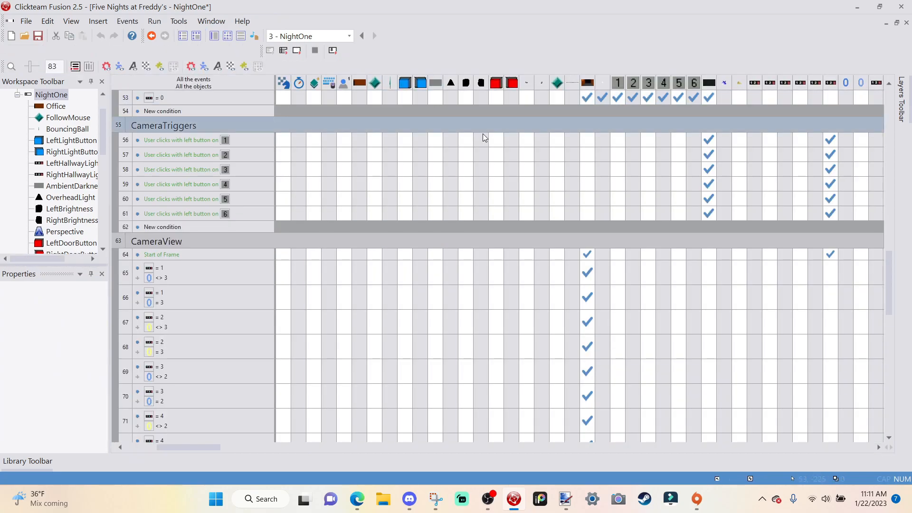
pyautogui.scroll(-10, 486, 138)
pyautogui.scroll(-5, 487, 138)
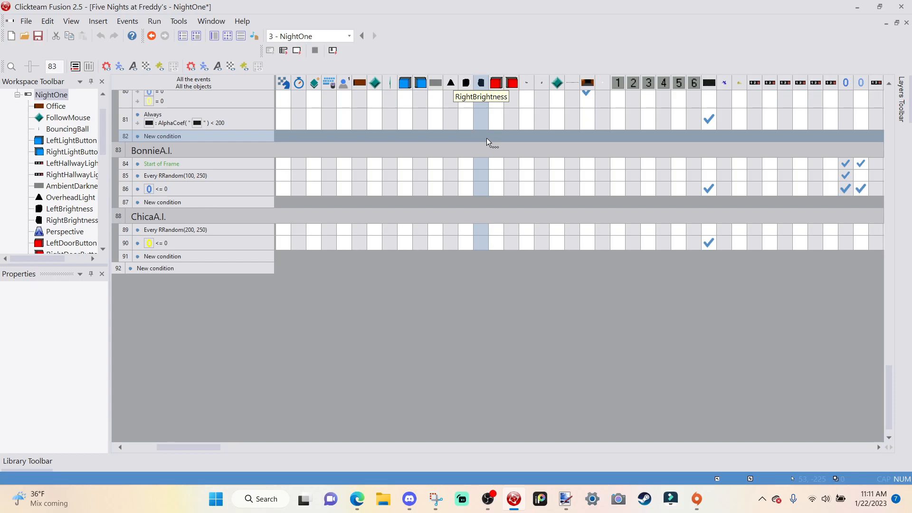
pyautogui.scroll(1, 211, 240)
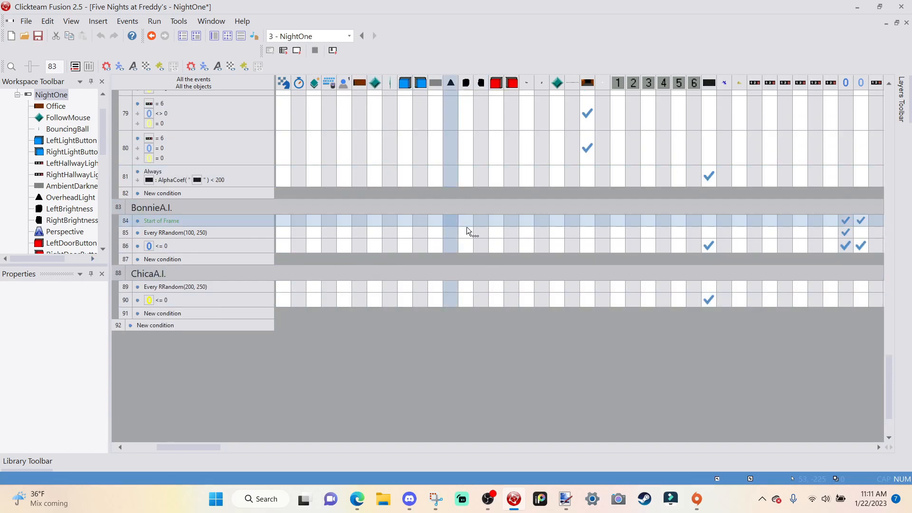
pyautogui.rightClick(187, 232)
pyautogui.click(211, 269)
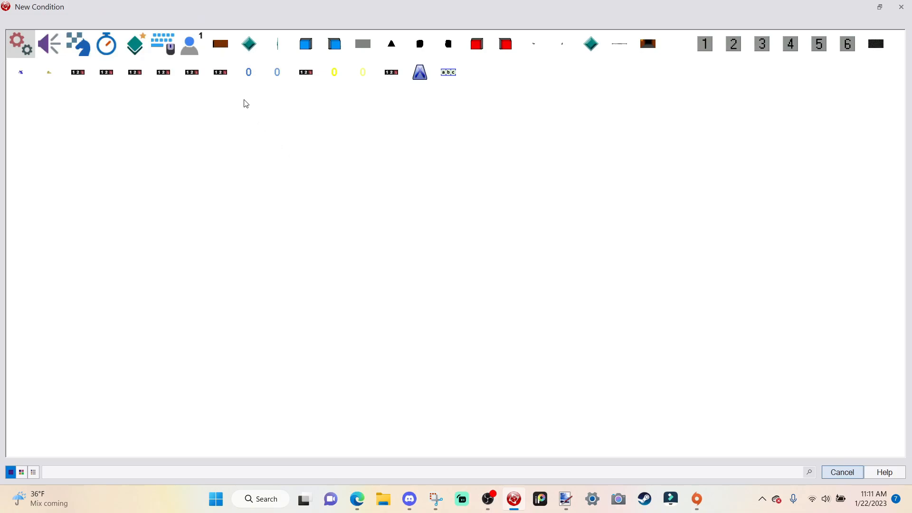
pyautogui.click(279, 71)
pyautogui.click(371, 183)
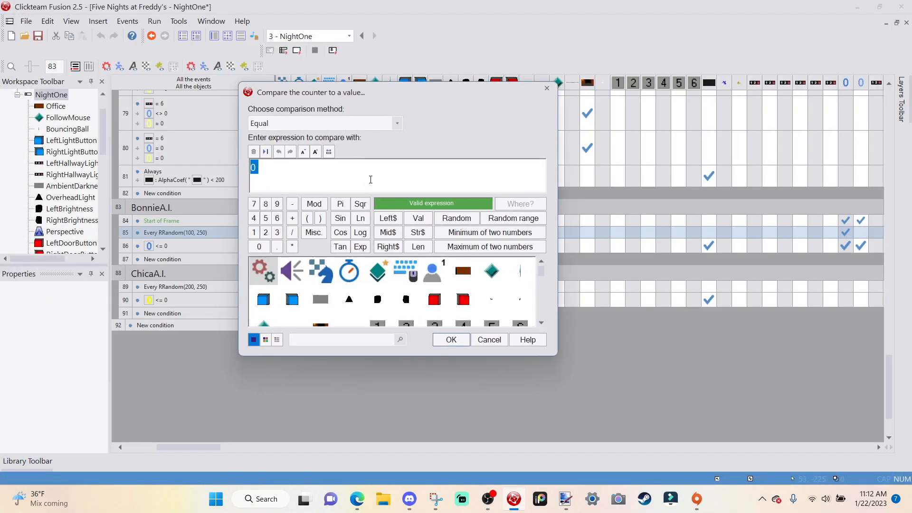
# Set the Bonnie location comparison to Lower than 4 and accept the condition.
pyautogui.click(345, 123)
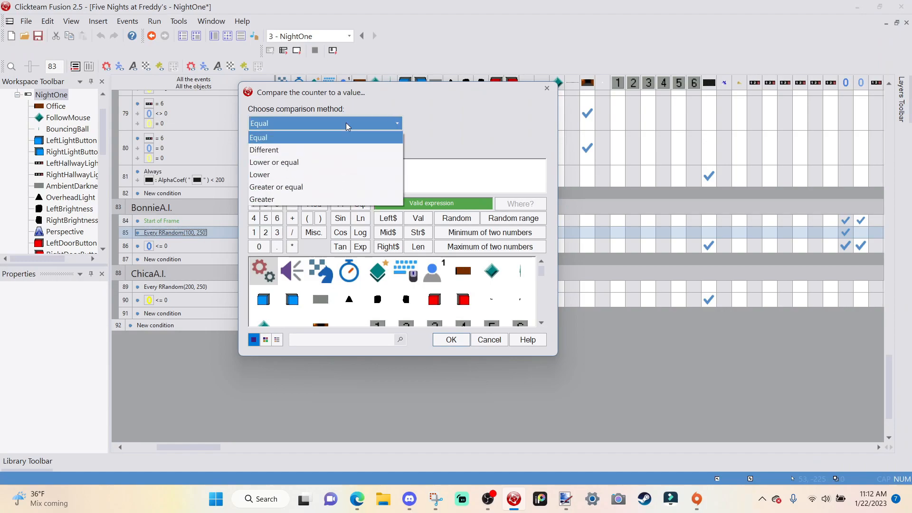
pyautogui.click(332, 162)
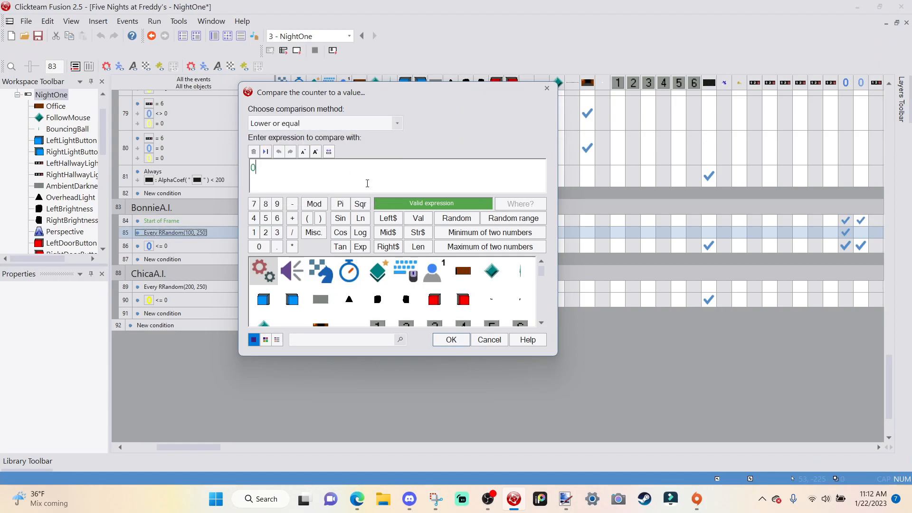
pyautogui.write('4')
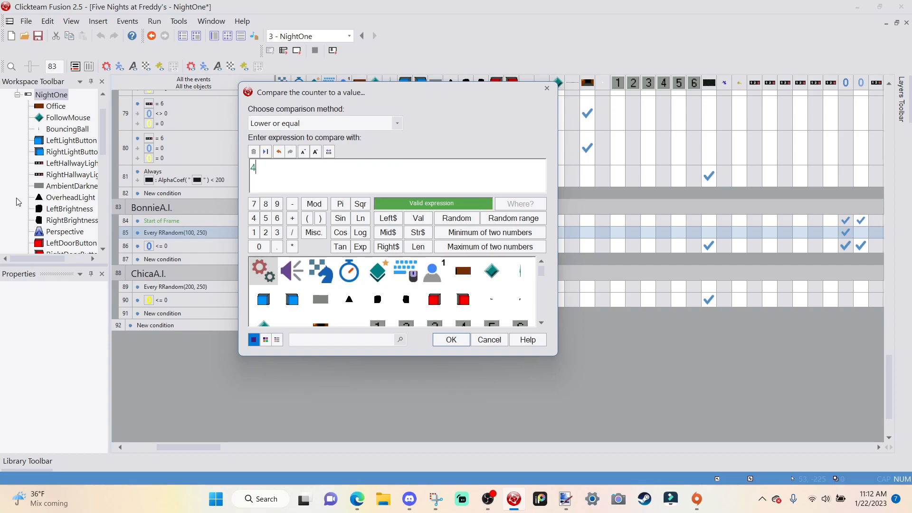
pyautogui.click(339, 123)
pyautogui.click(308, 171)
pyautogui.click(459, 338)
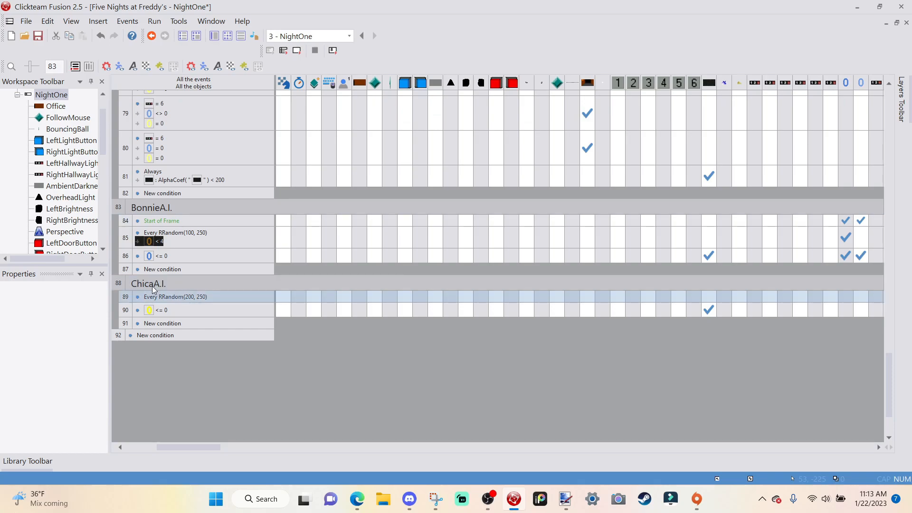
# Insert a condition into the ChicaA.I. group's Every RRandom(200, 250) event that Chica's location counter is Lower than 4.
pyautogui.rightClick(169, 295)
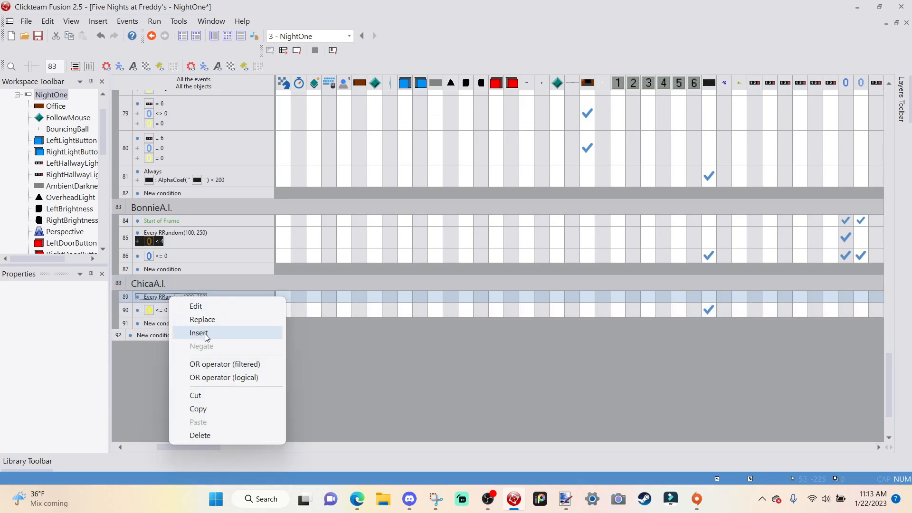
pyautogui.click(200, 332)
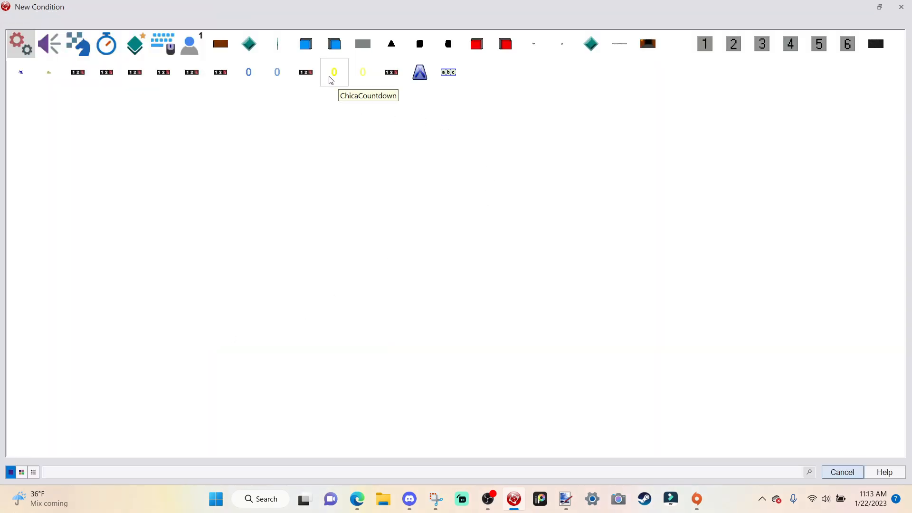
pyautogui.rightClick(363, 72)
pyautogui.click(437, 200)
pyautogui.click(317, 123)
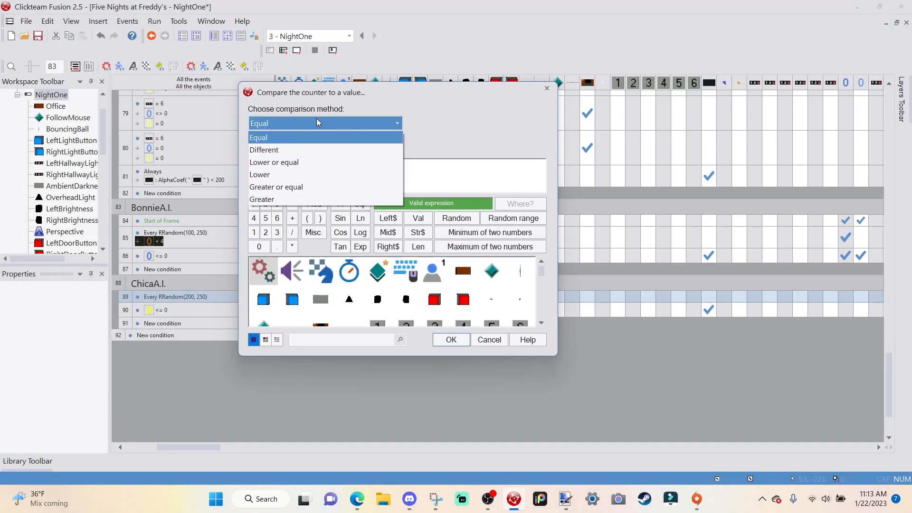
pyautogui.click(311, 172)
pyautogui.write('4')
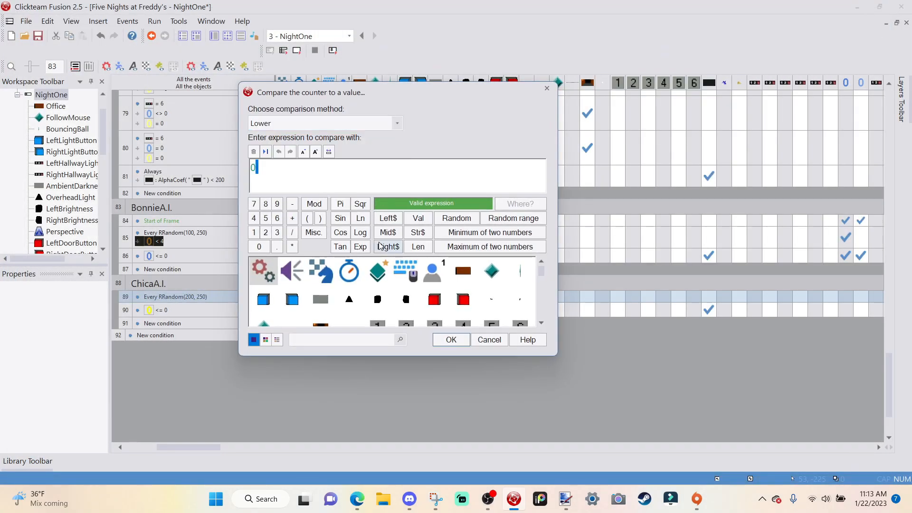
pyautogui.press('Return')
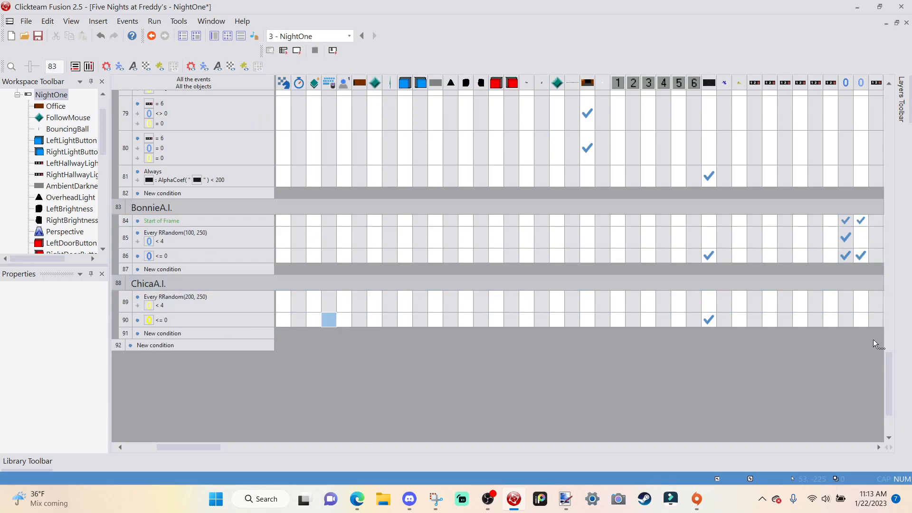
# In the LeftLight group, insert a Bonnie location counter equal to 4 condition into the event for left light 1 and right light 0.
pyautogui.moveTo(886, 385); pyautogui.dragTo(907, 114)
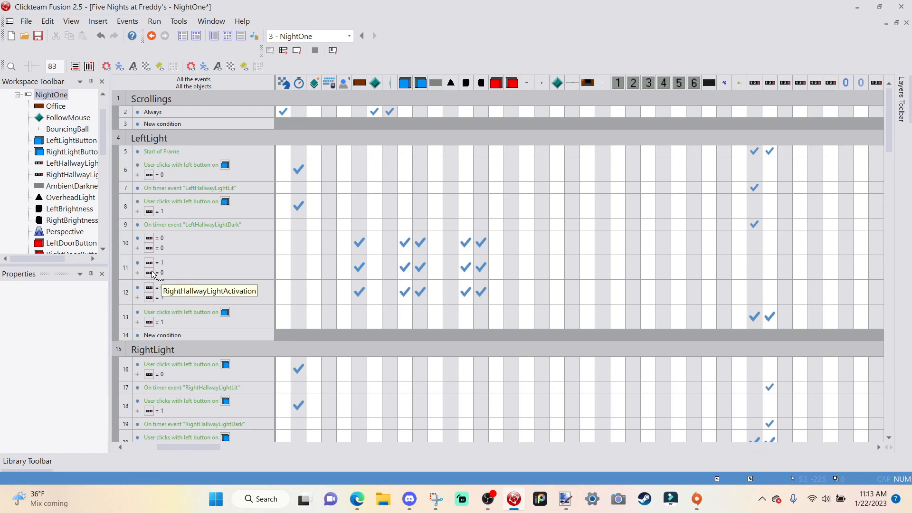
pyautogui.rightClick(124, 274)
pyautogui.moveTo(156, 311)
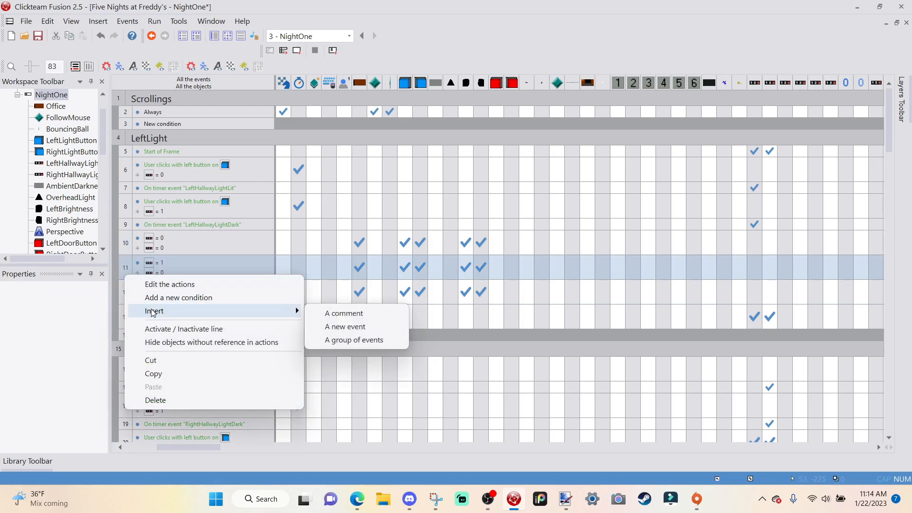
pyautogui.click(201, 252)
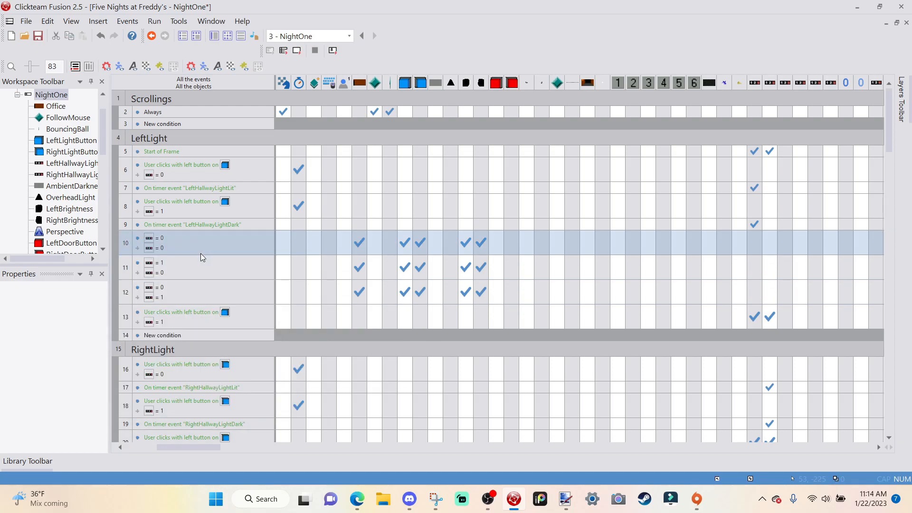
pyautogui.rightClick(161, 276)
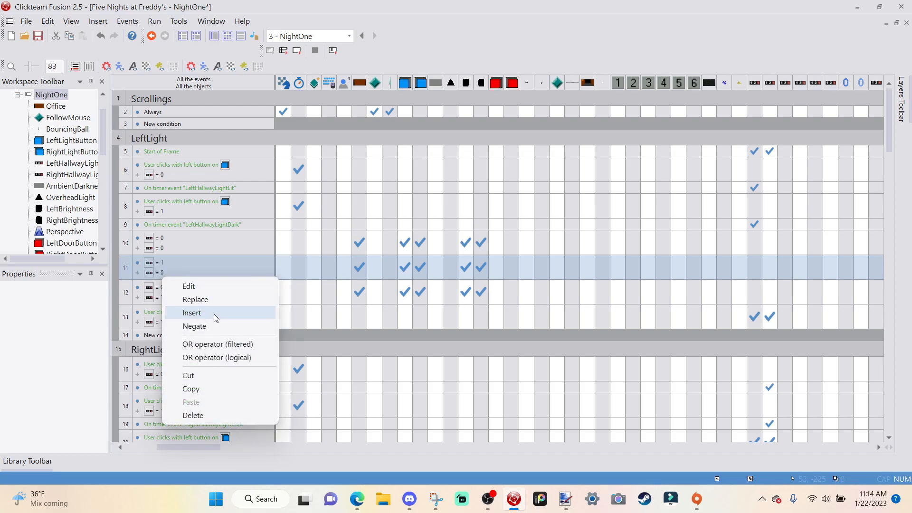
pyautogui.click(213, 311)
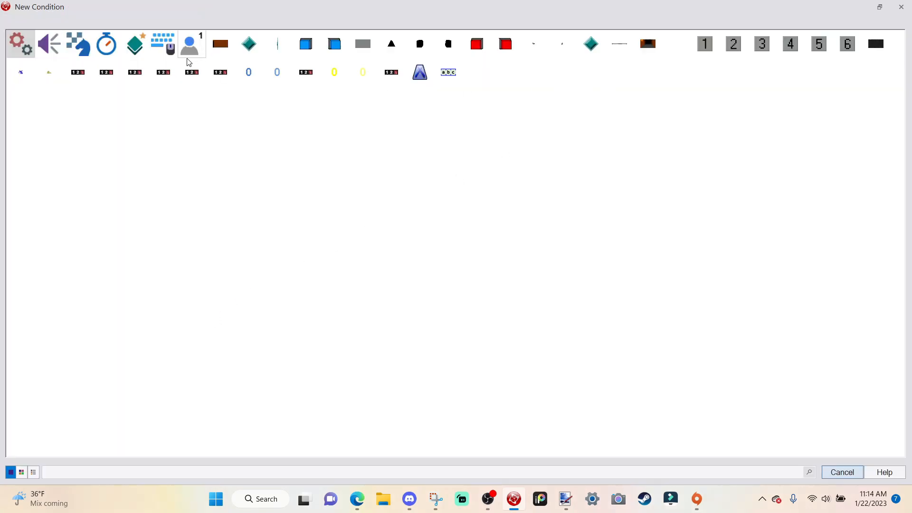
pyautogui.click(278, 75)
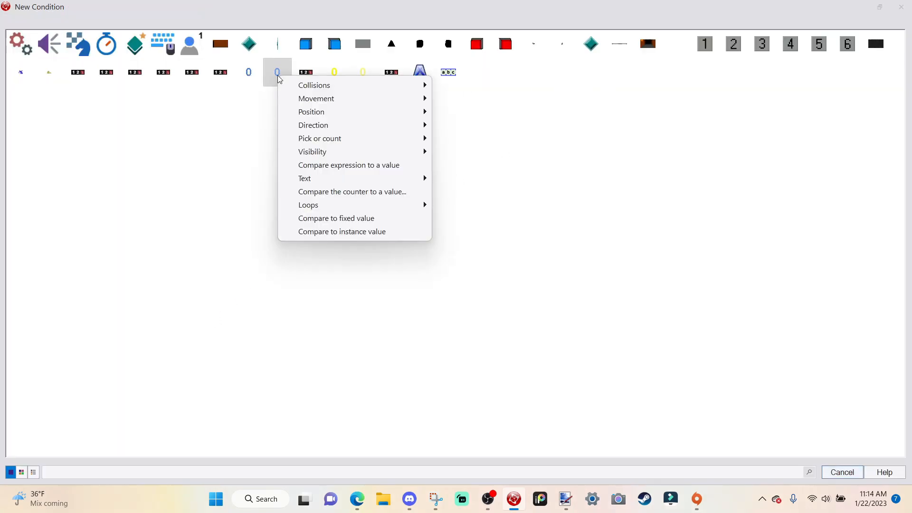
pyautogui.click(346, 193)
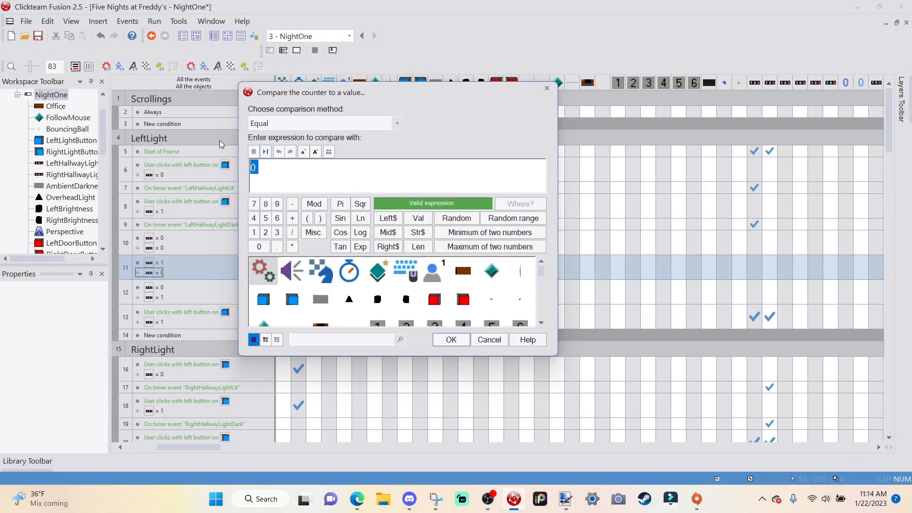
pyautogui.write('4')
pyautogui.press('Return')
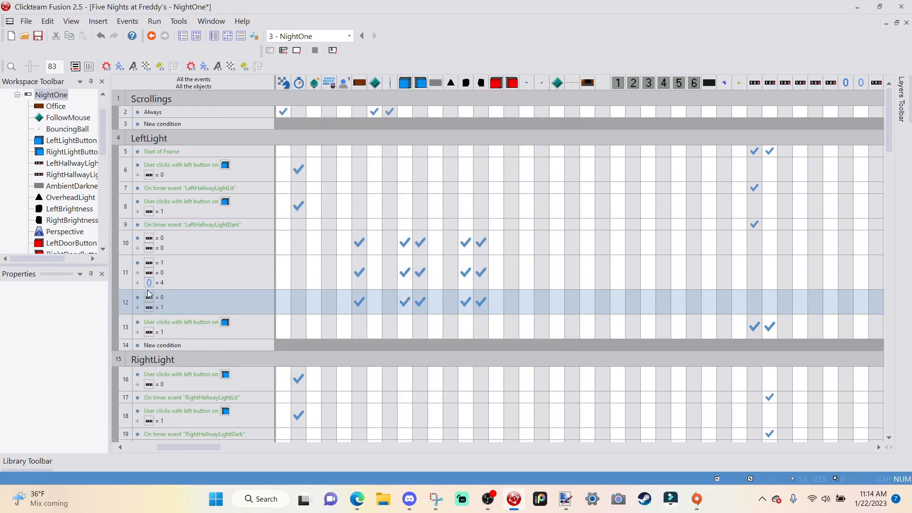
# Change the new Bonnie location condition's comparison method to Different, keeping 4 as the compared value.
pyautogui.click(158, 282)
pyautogui.doubleClick(158, 282)
pyautogui.click(353, 123)
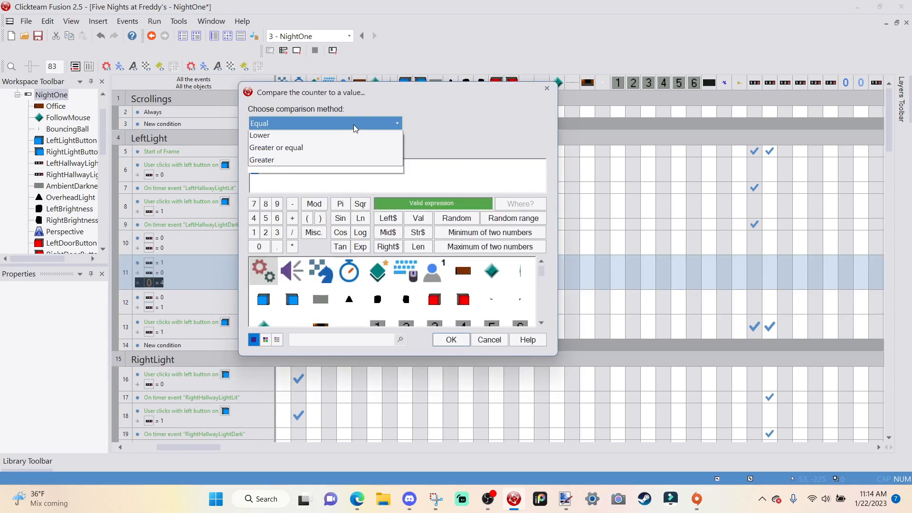
pyautogui.click(319, 147)
pyautogui.click(451, 339)
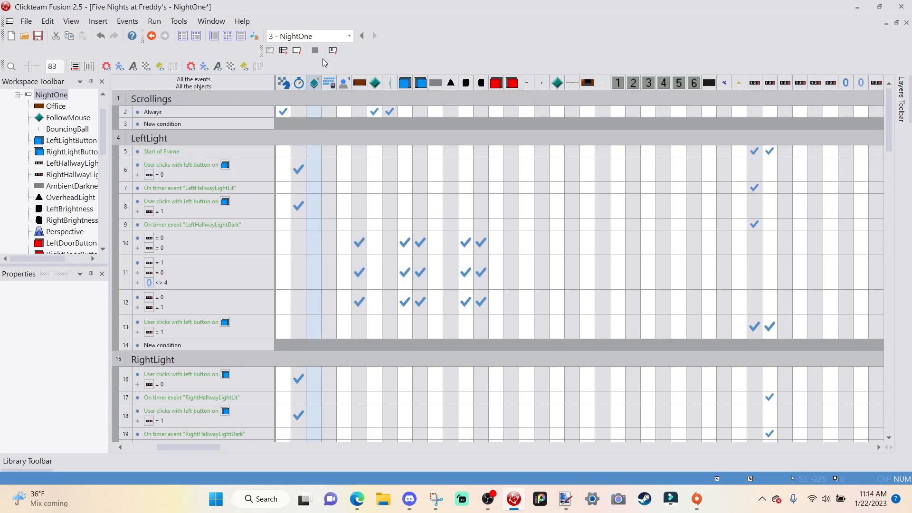
# Run the frame, test the left hallway light button in the office several times, and close the game window.
pyautogui.click(297, 51)
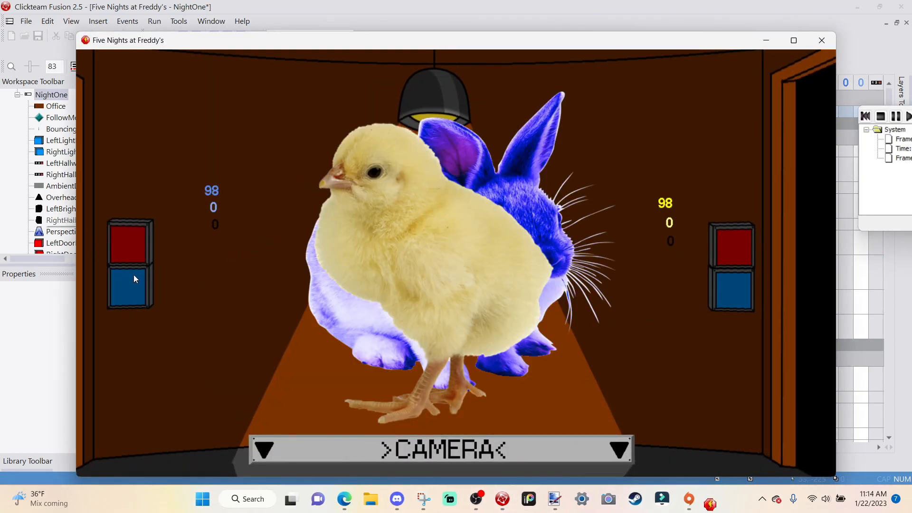
pyautogui.click(200, 292)
pyautogui.click(190, 292)
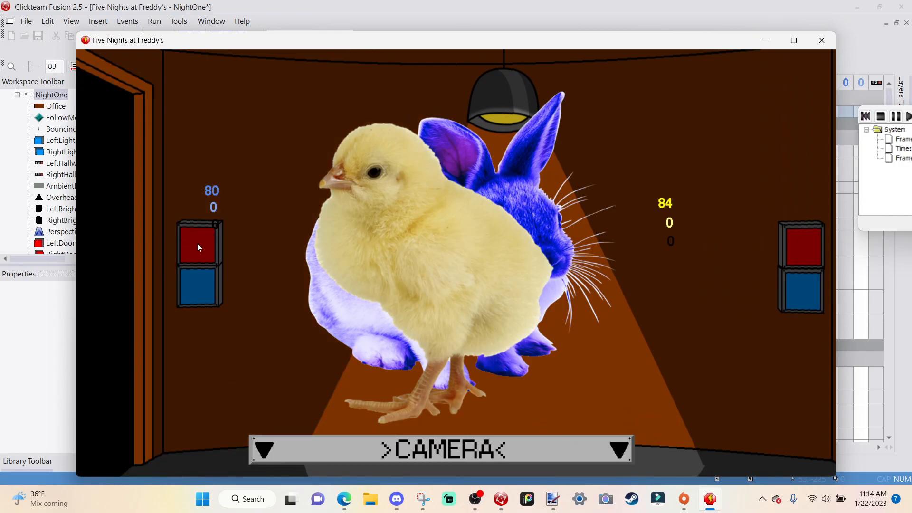
pyautogui.click(194, 295)
pyautogui.click(195, 298)
pyautogui.click(190, 283)
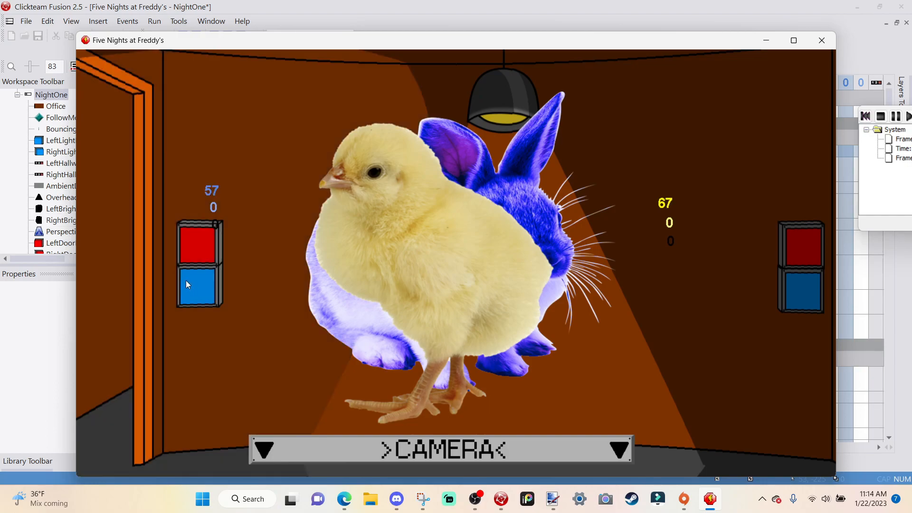
pyautogui.click(187, 283)
pyautogui.click(821, 39)
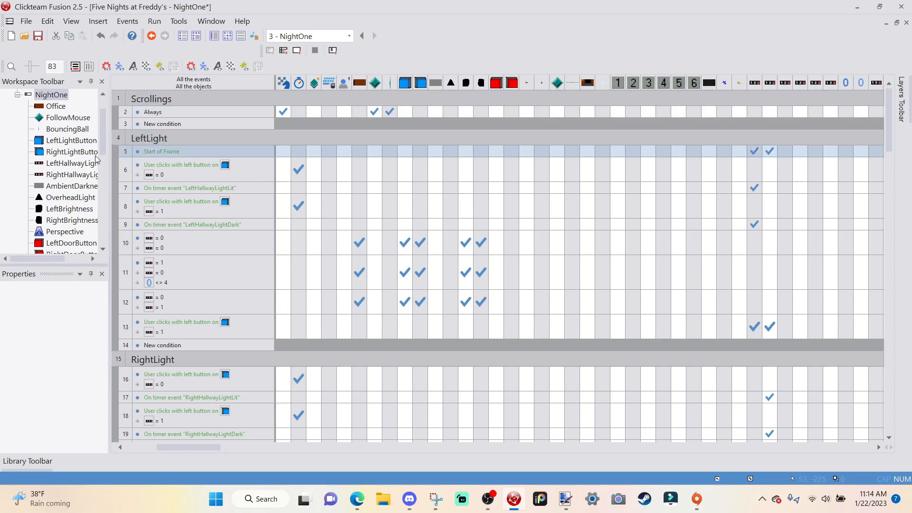
# Duplicate the LeftLight event that contains the Bonnie location different from 4 condition.
pyautogui.click(118, 262)
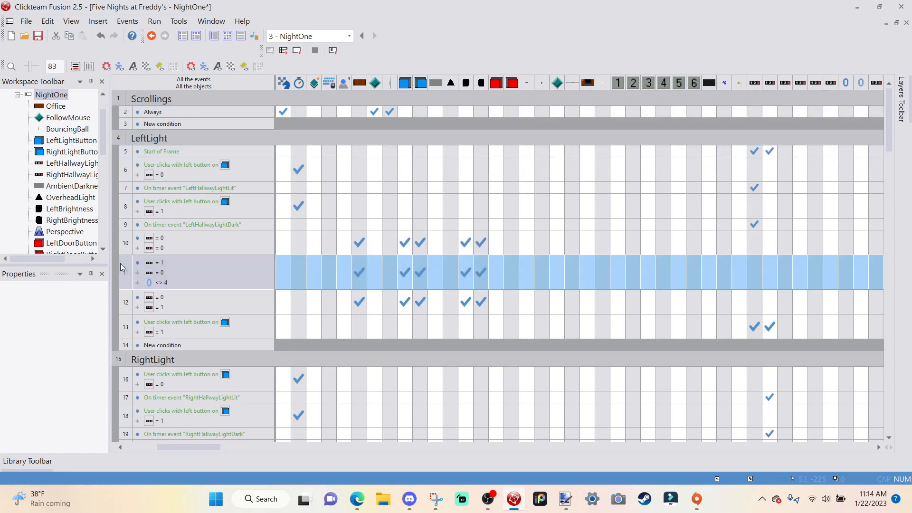
pyautogui.hotkey('ctrl', 'c')
pyautogui.hotkey('ctrl', 'v')
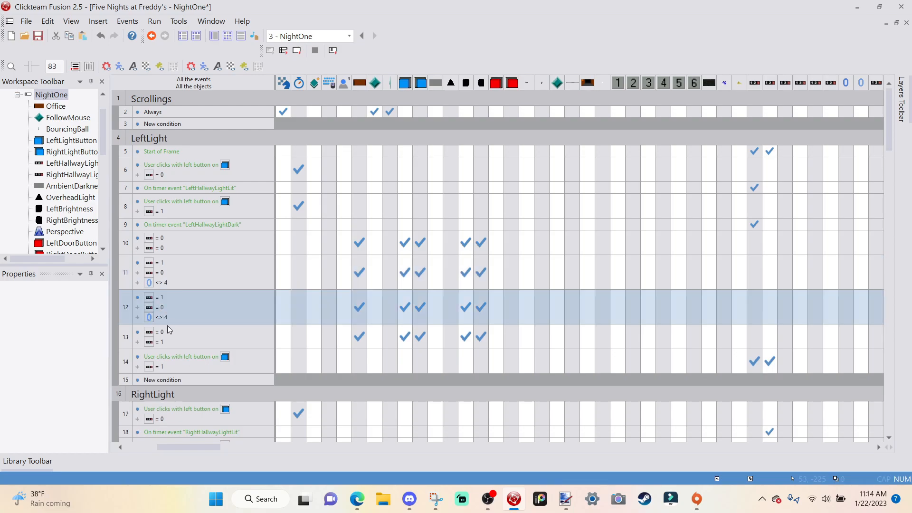
# Change the duplicated LeftLight event's Bonnie location condition to the Equal comparison with 4.
pyautogui.moveTo(119, 318); pyautogui.dragTo(161, 323)
pyautogui.doubleClick(157, 318)
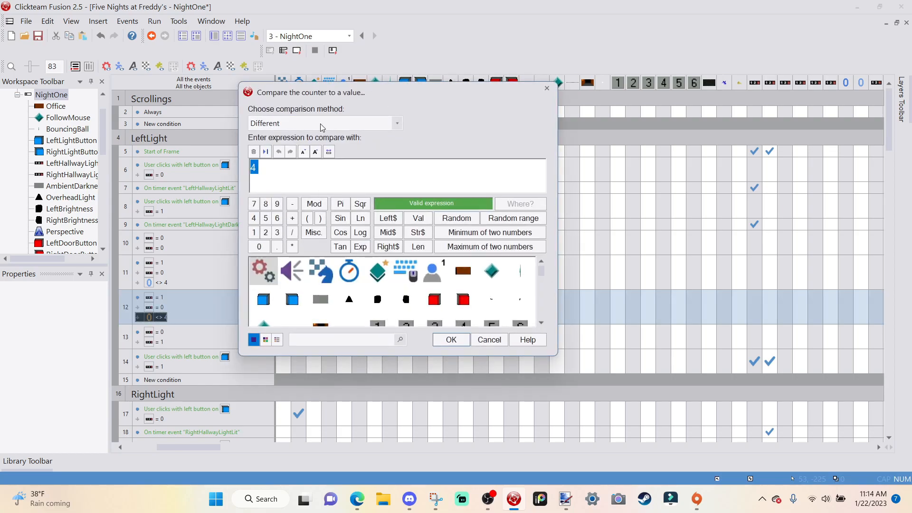
pyautogui.click(322, 124)
pyautogui.click(285, 137)
pyautogui.click(437, 335)
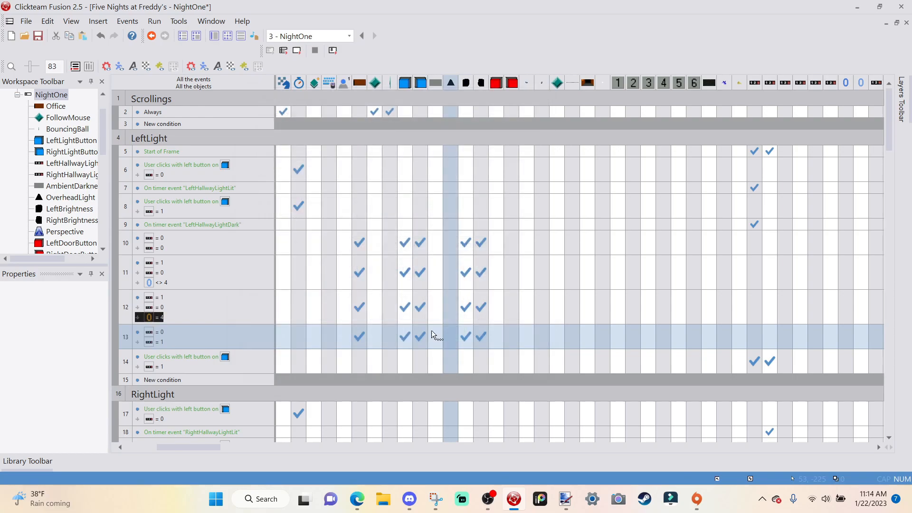
# Check the Office picture with Bonnie in the left doorway and edit the Office animation frame action in the Bonnie location equals 4 event.
pyautogui.click(214, 38)
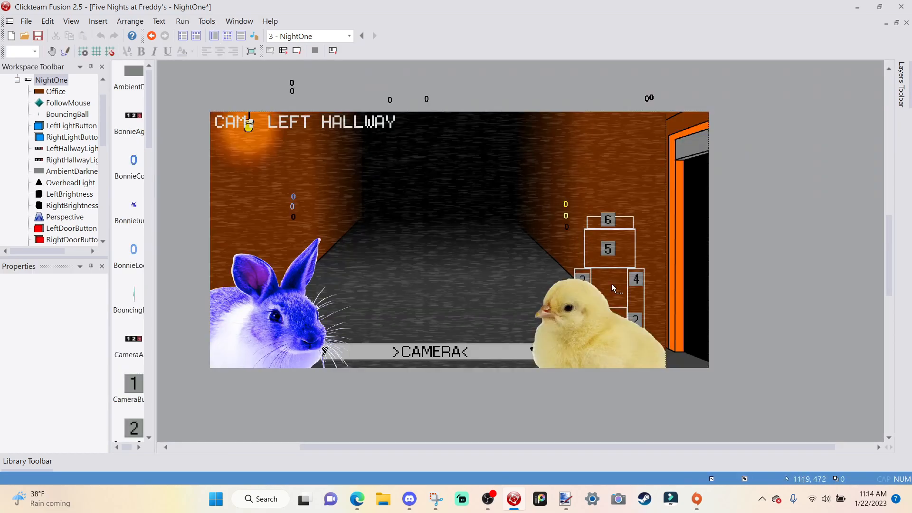
pyautogui.doubleClick(695, 321)
pyautogui.click(299, 424)
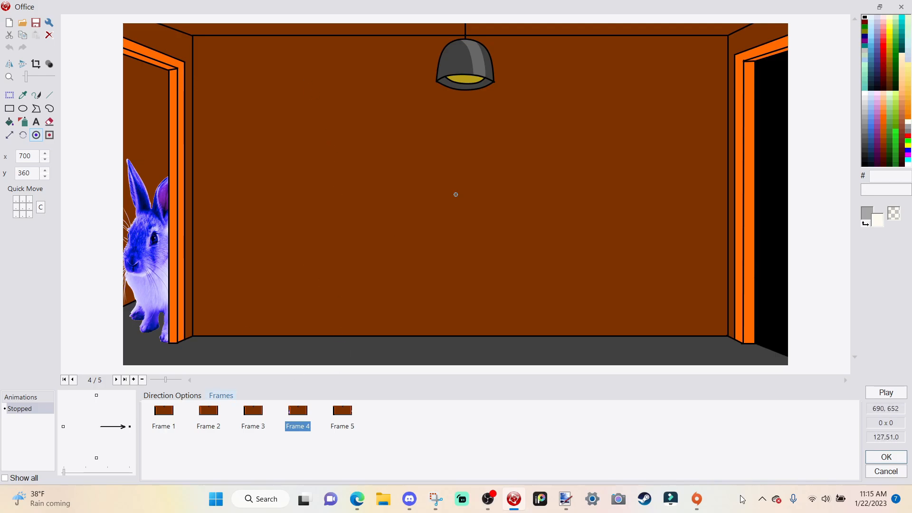
pyautogui.click(886, 456)
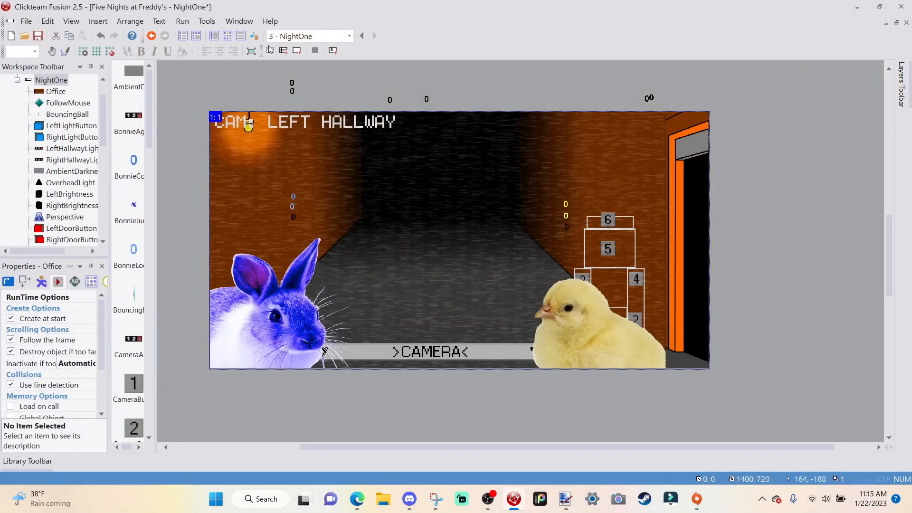
pyautogui.click(228, 36)
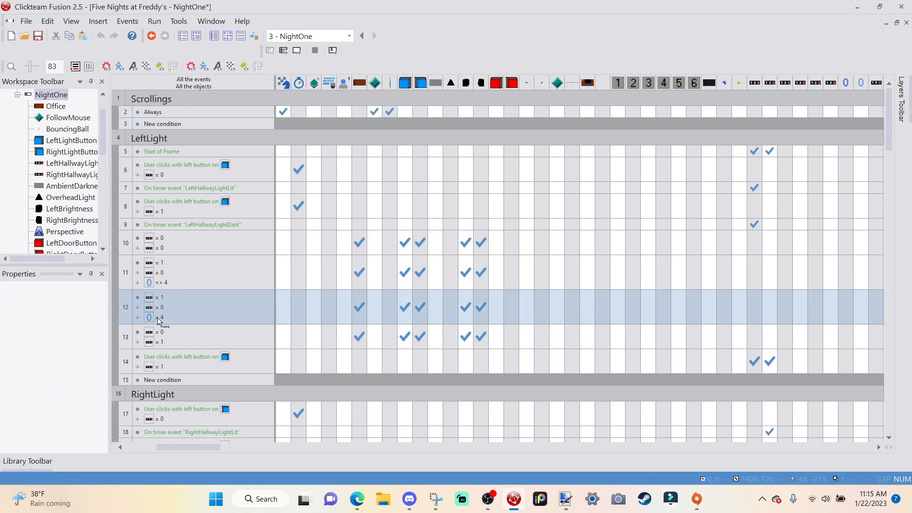
pyautogui.rightClick(363, 299)
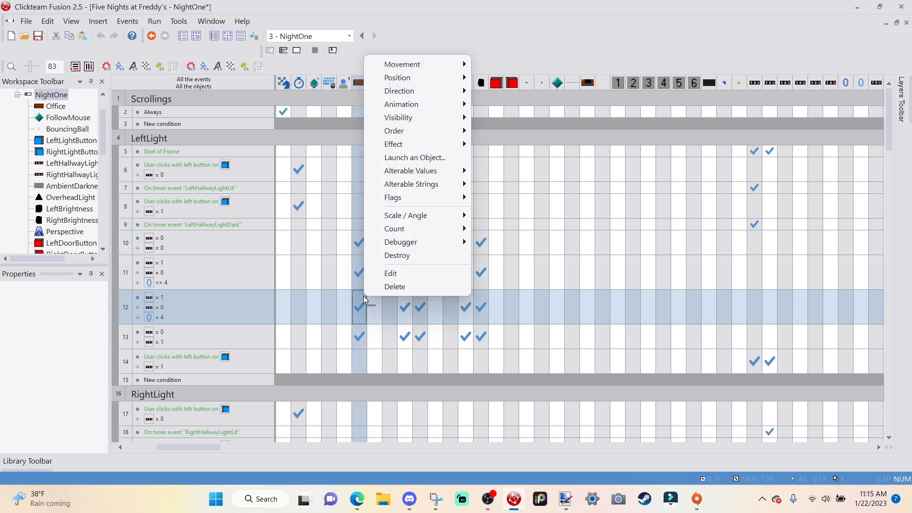
pyautogui.click(391, 269)
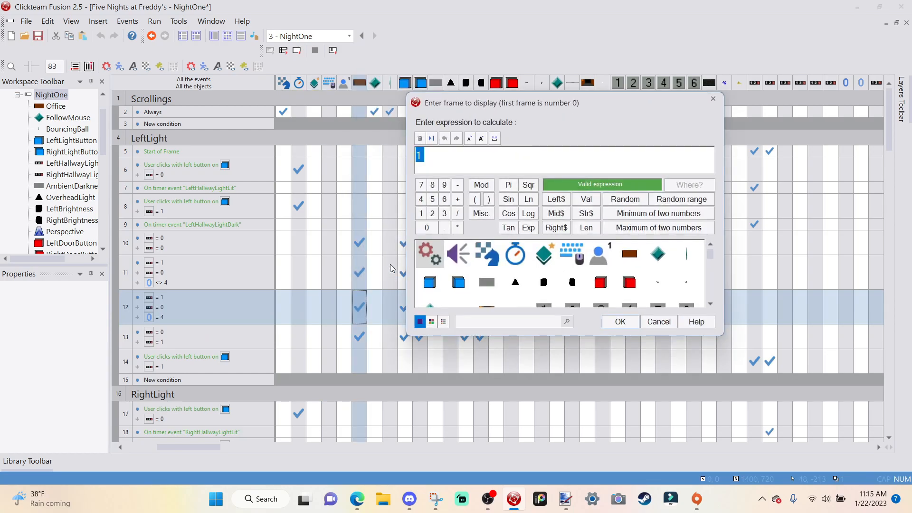
pyautogui.press('Return')
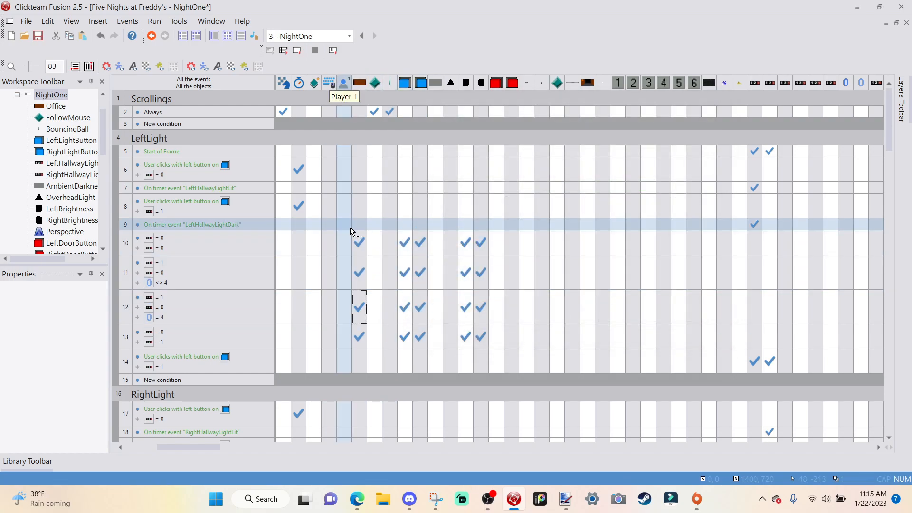
# Insert a Chica location counter different from 4 condition into the LeftLight event for left light 0 and right light 1.
pyautogui.scroll(-3, 395, 157)
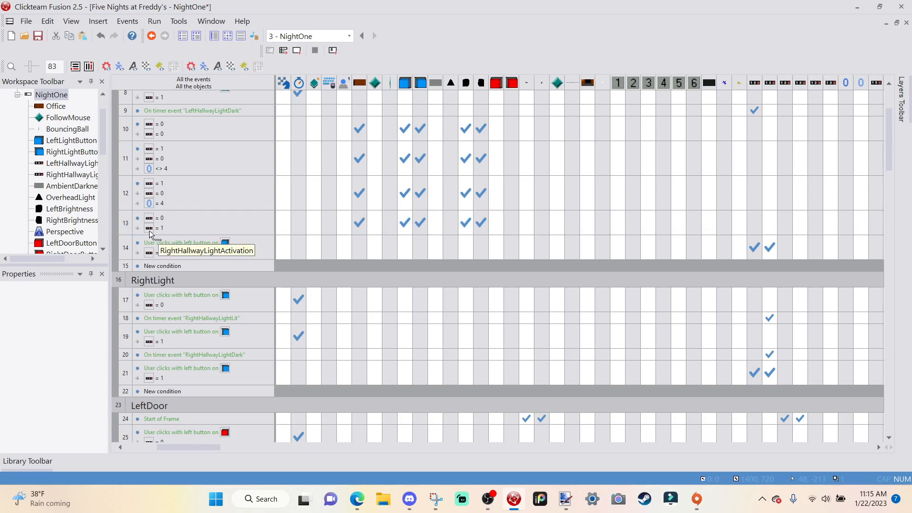
pyautogui.click(132, 225)
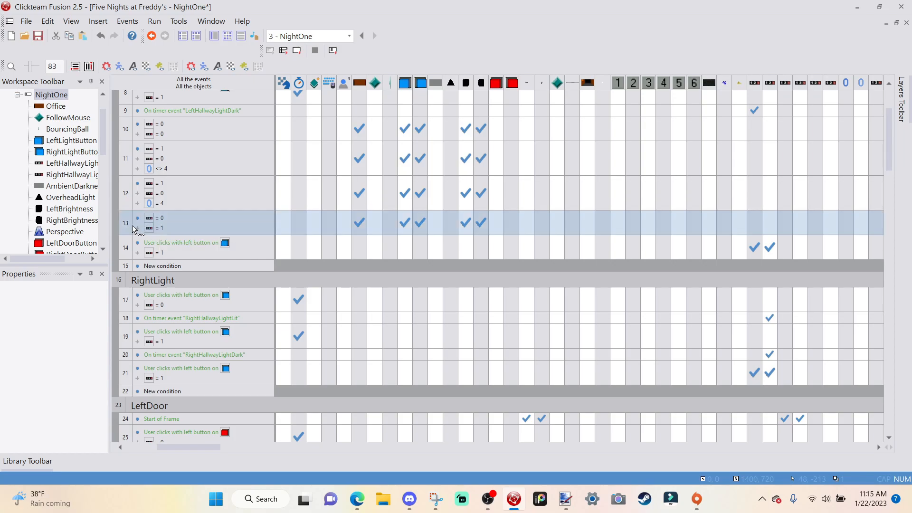
pyautogui.rightClick(133, 226)
pyautogui.click(186, 267)
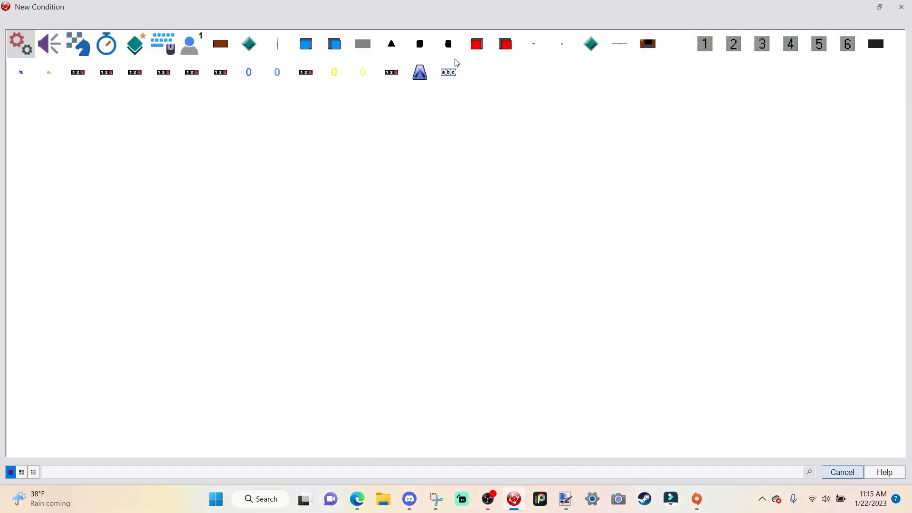
pyautogui.click(363, 74)
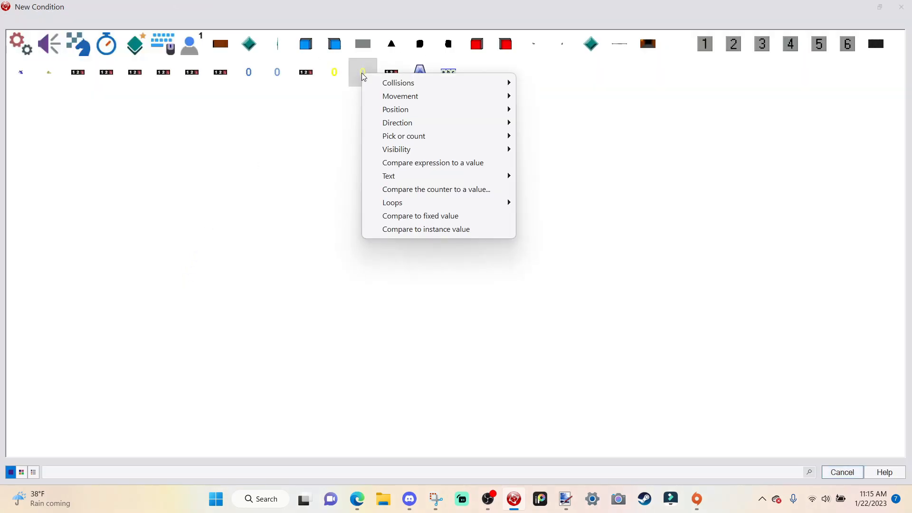
pyautogui.click(430, 190)
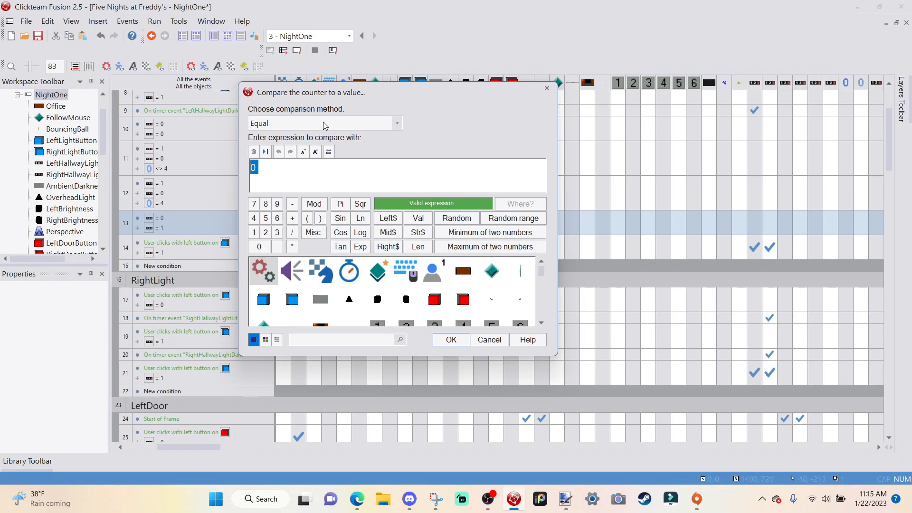
pyautogui.click(325, 123)
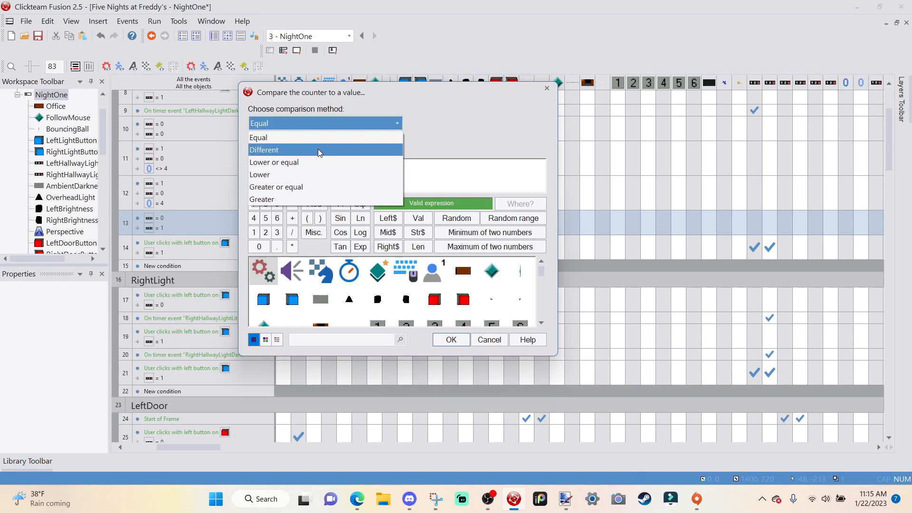
pyautogui.click(317, 149)
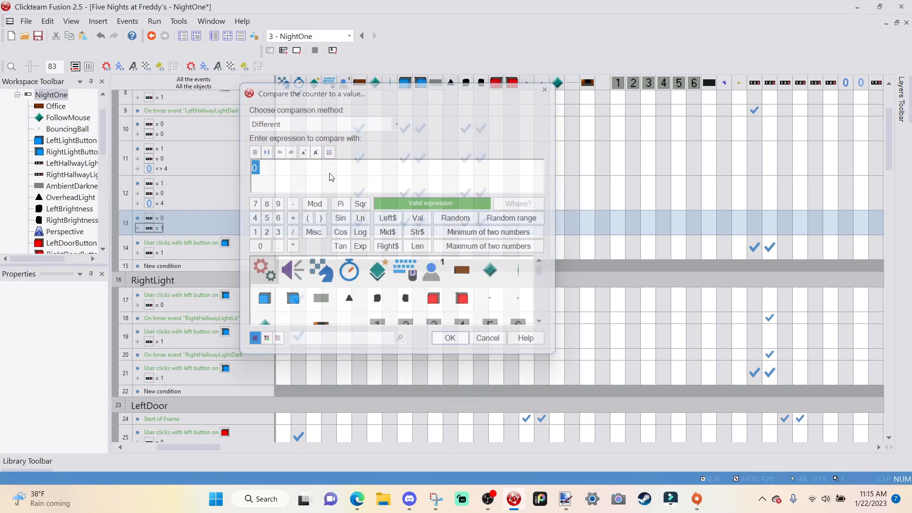
pyautogui.press('Return')
pyautogui.doubleClick(157, 238)
pyautogui.write('4')
pyautogui.press('Return')
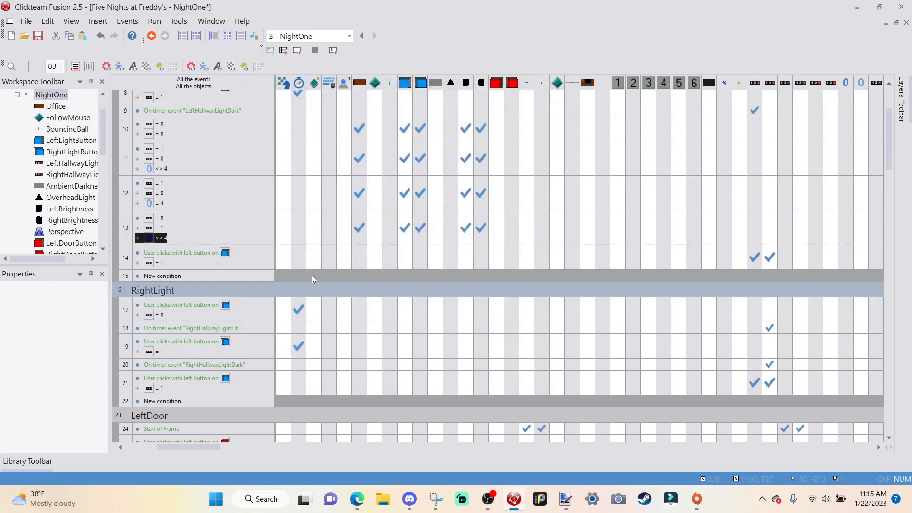
# Duplicate the event with the Chica location condition and change the copy's comparison method to Equal, keeping 4 as the compared value.
pyautogui.click(128, 234)
pyautogui.hotkey('ctrl', 'c')
pyautogui.hotkey('ctrl', 'v')
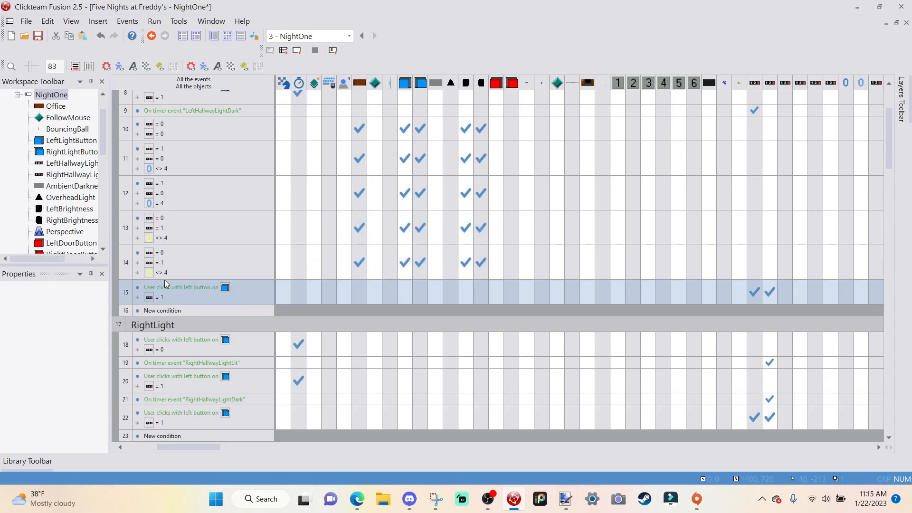
pyautogui.click(161, 273)
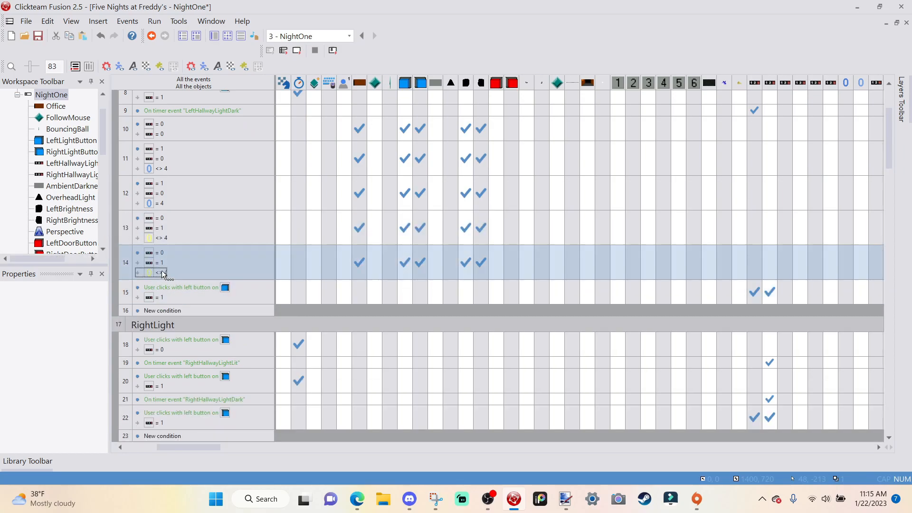
pyautogui.doubleClick(161, 273)
pyautogui.click(313, 123)
pyautogui.click(294, 136)
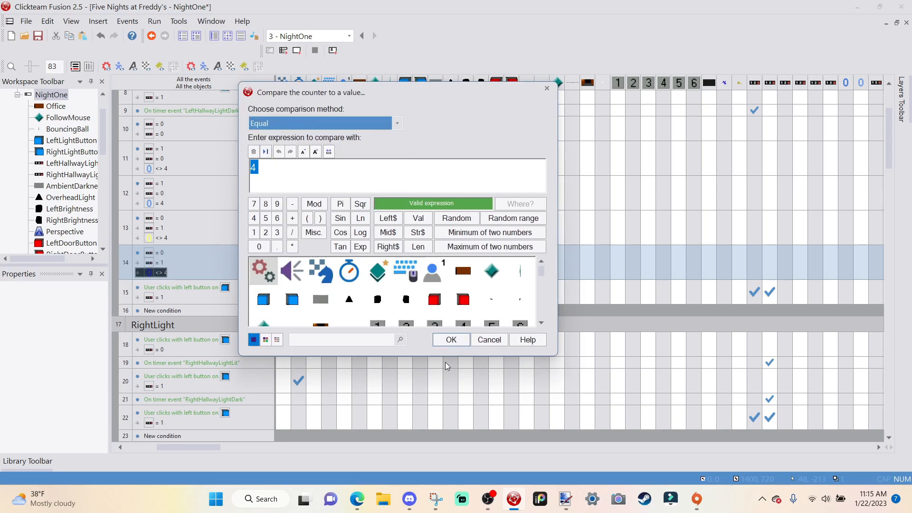
pyautogui.click(449, 340)
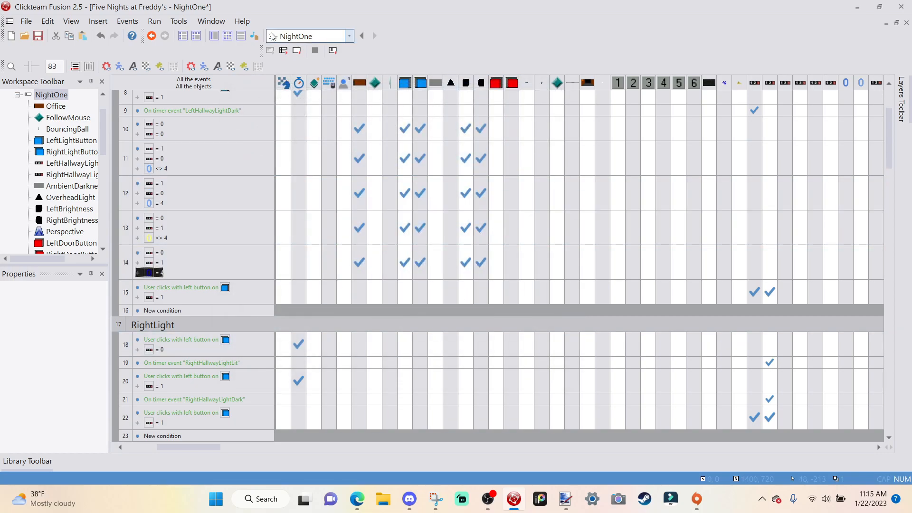
# Check the Office picture with Chica in the right doorway and set the forced Office frame to 4 in the Chica location equals 4 event.
pyautogui.click(215, 36)
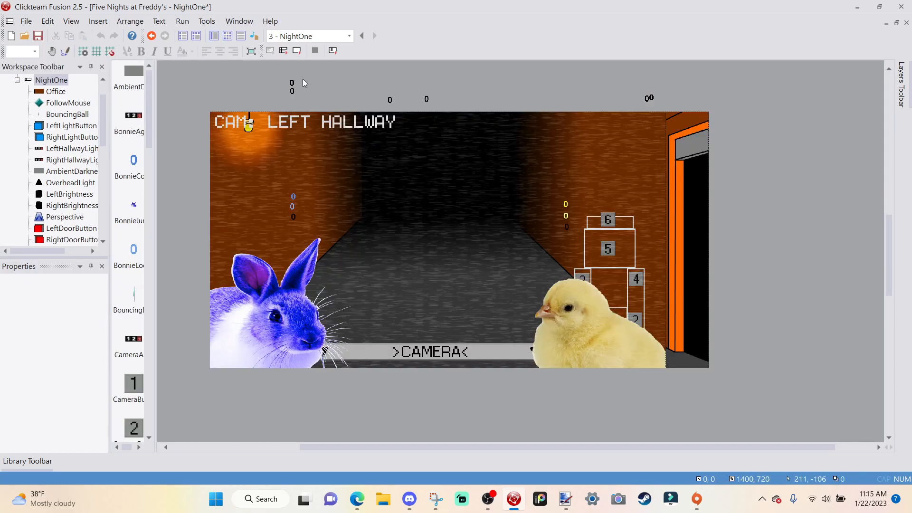
pyautogui.doubleClick(700, 326)
pyautogui.click(342, 421)
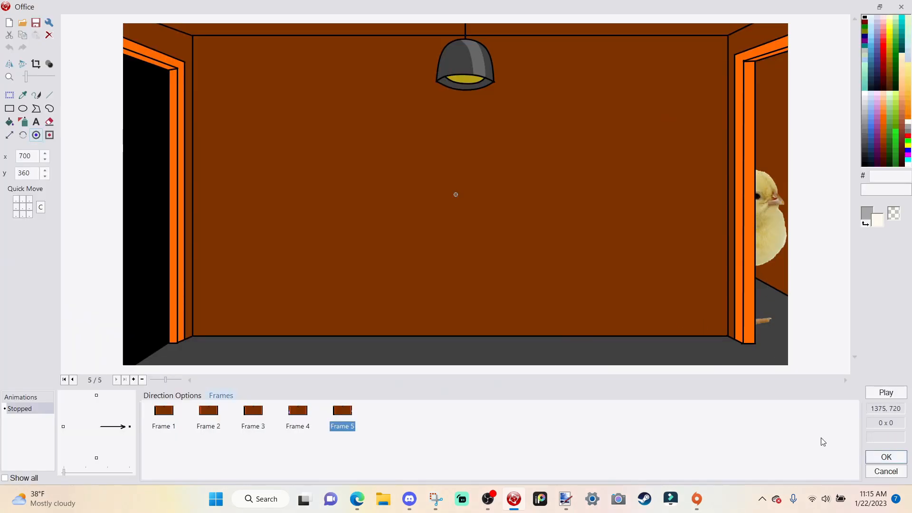
pyautogui.click(886, 457)
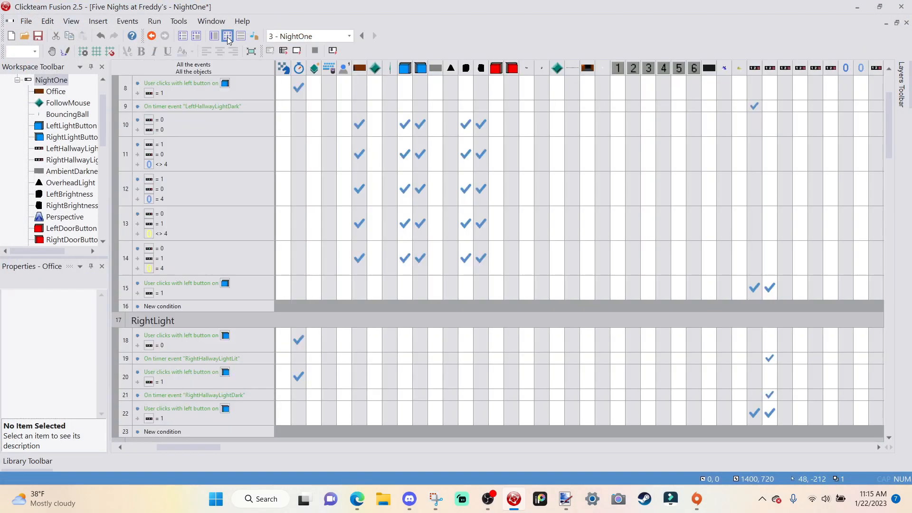
pyautogui.click(227, 36)
pyautogui.moveTo(358, 281)
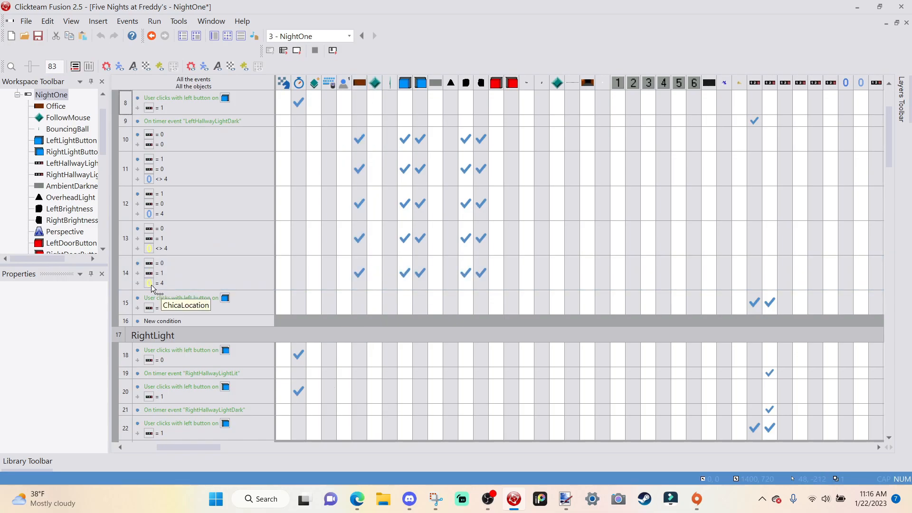
pyautogui.rightClick(360, 276)
pyautogui.click(398, 260)
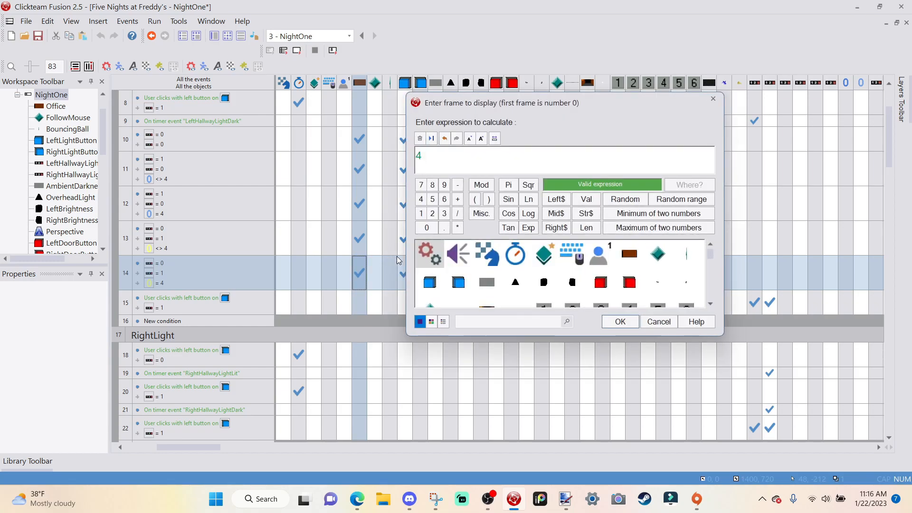
pyautogui.press('Return')
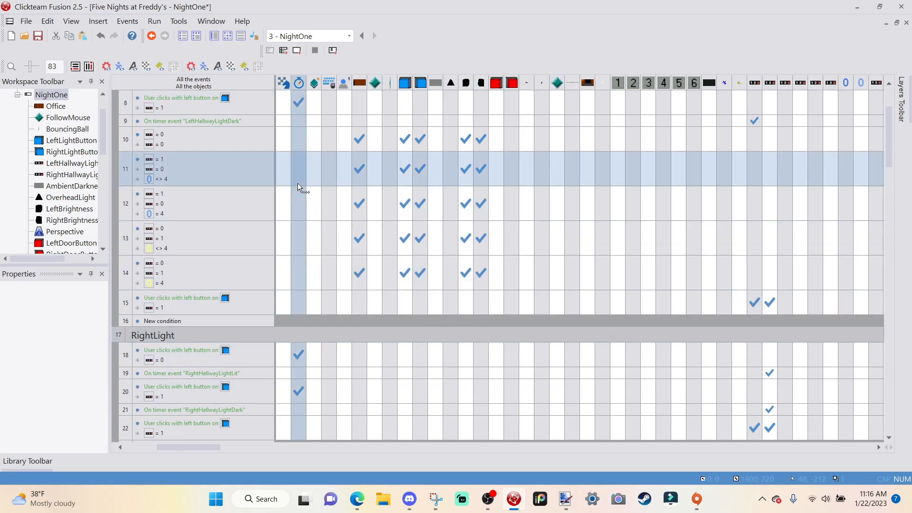
# In the BonnieA.I. Start of Frame event, stop BonnieJumpscare's animation and make it invisible, and copy both actions to Chica's jumpscare object.
pyautogui.scroll(-5, 475, 195)
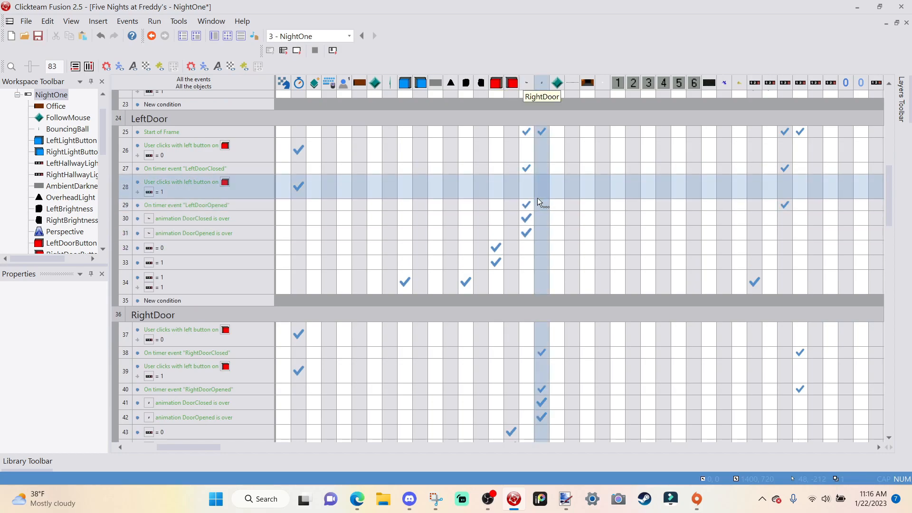
pyautogui.scroll(-15, 580, 218)
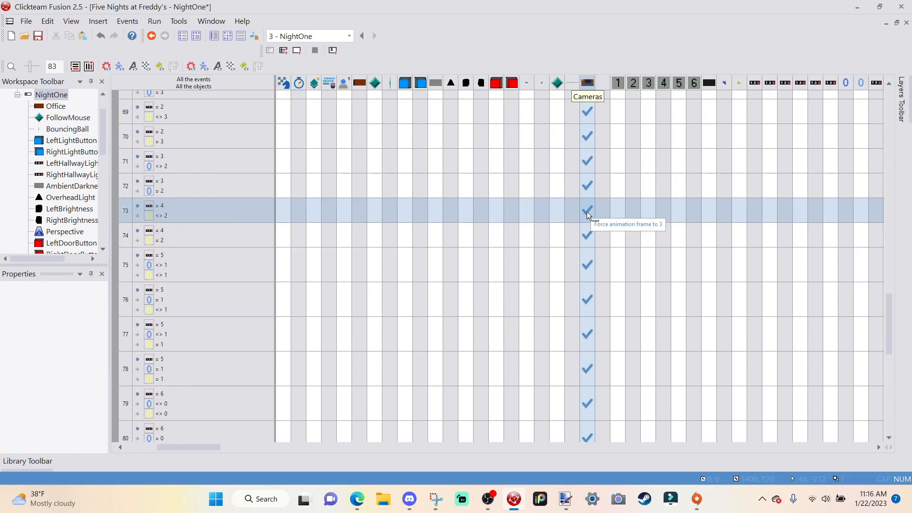
pyautogui.scroll(2, 577, 213)
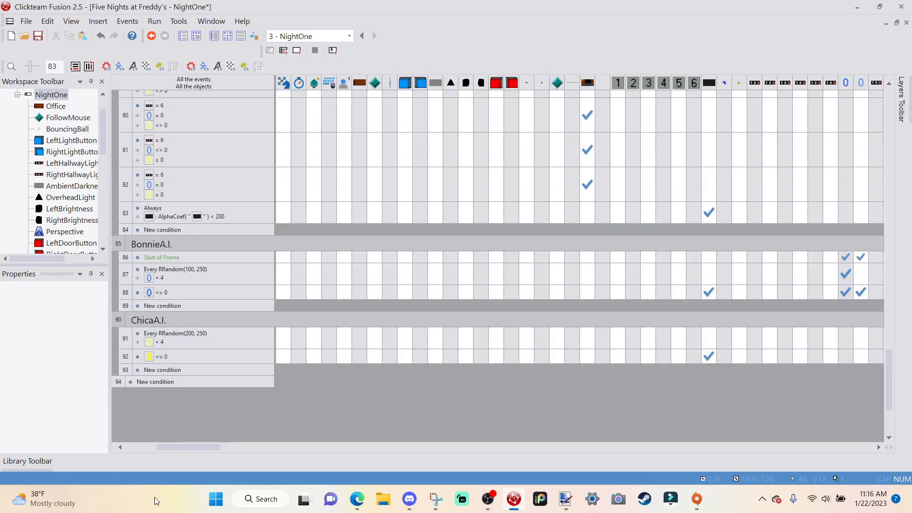
pyautogui.moveTo(185, 446); pyautogui.dragTo(369, 476)
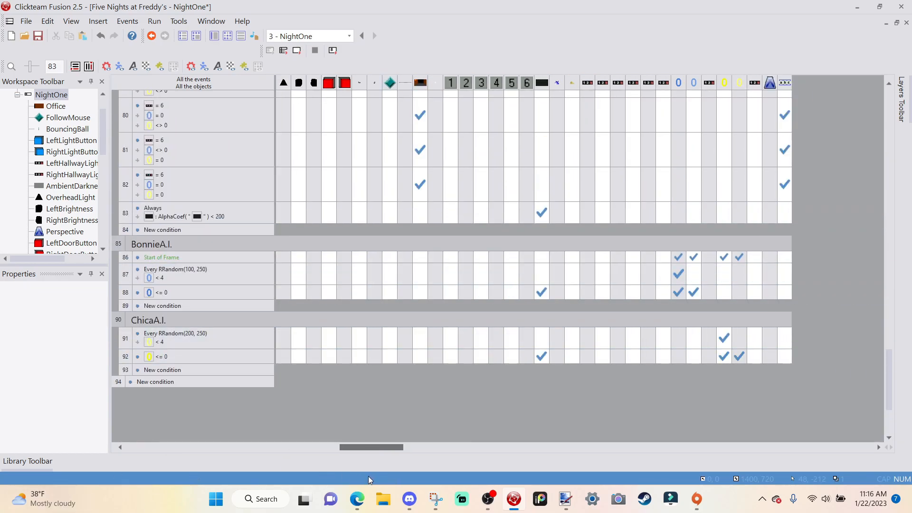
pyautogui.rightClick(558, 258)
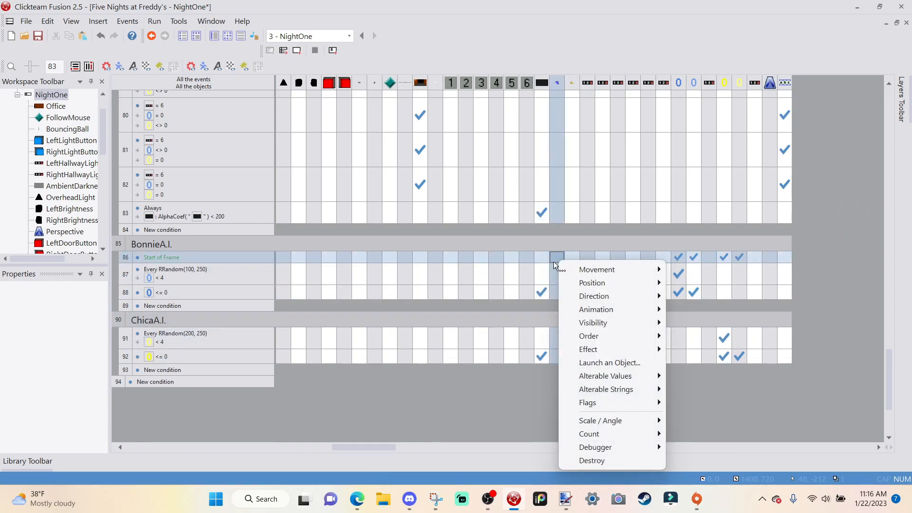
pyautogui.moveTo(603, 309)
pyautogui.click(735, 310)
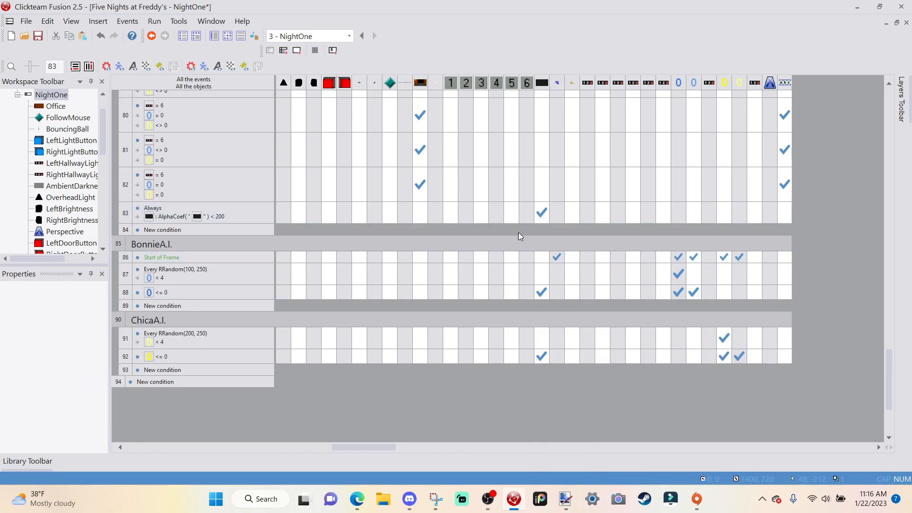
pyautogui.rightClick(561, 257)
pyautogui.moveTo(638, 81)
pyautogui.click(719, 80)
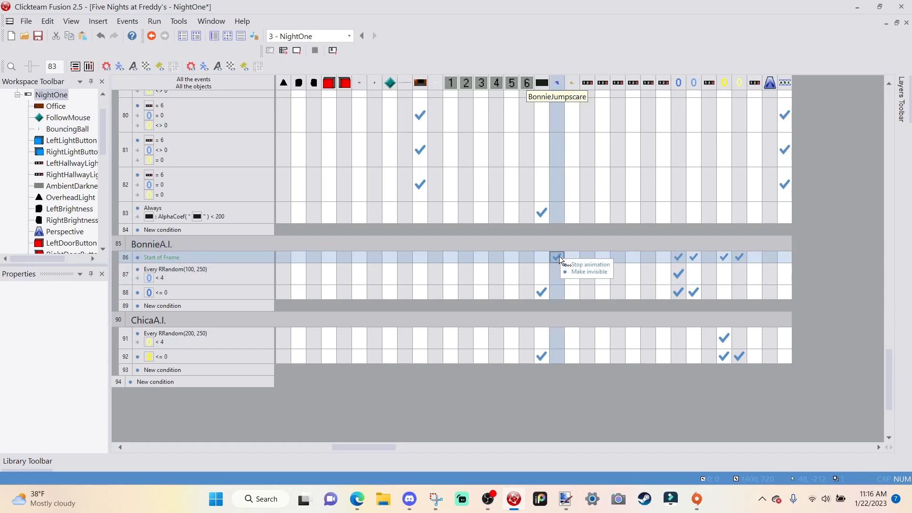
pyautogui.moveTo(560, 256); pyautogui.dragTo(572, 257)
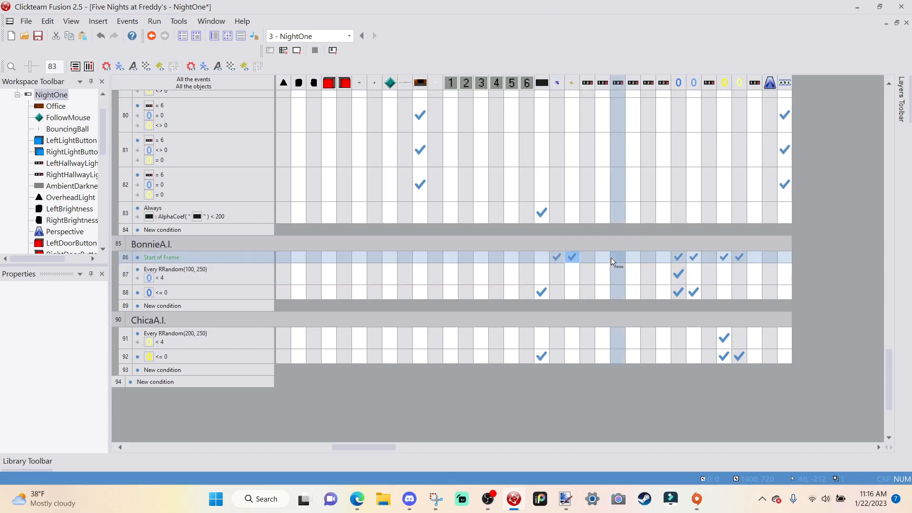
# Run the NightOne frame and test the left and right hallway lights in the office.
pyautogui.click(298, 50)
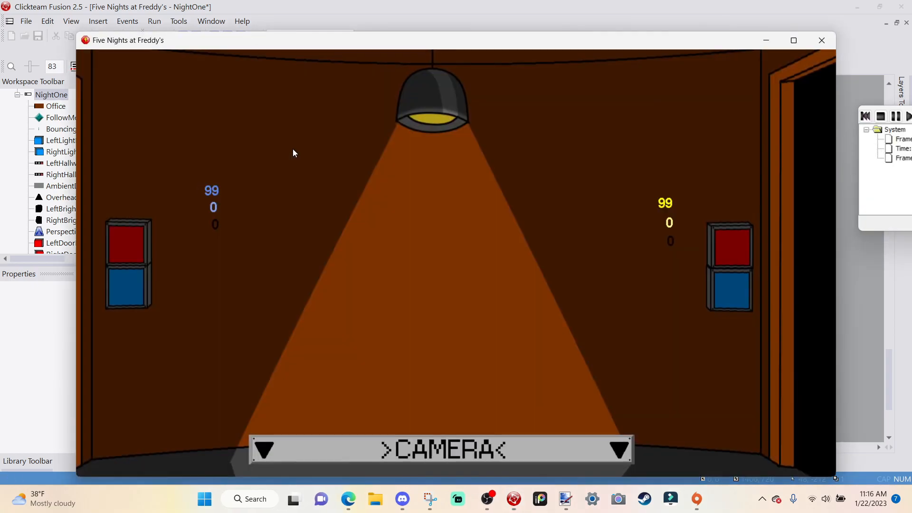
pyautogui.click(195, 286)
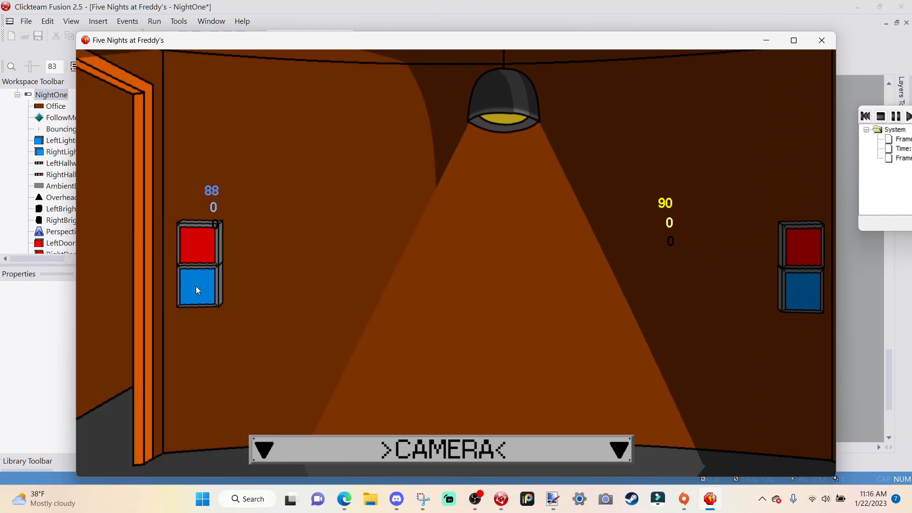
pyautogui.click(733, 302)
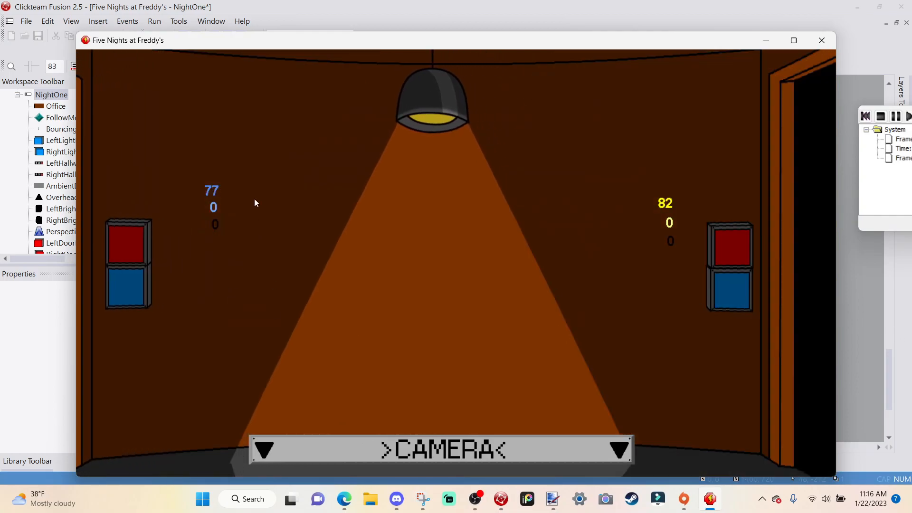
# Check the showstage, dining area and stairway cameras for Bonnie's and Chica's movements in the running game.
pyautogui.moveTo(491, 464)
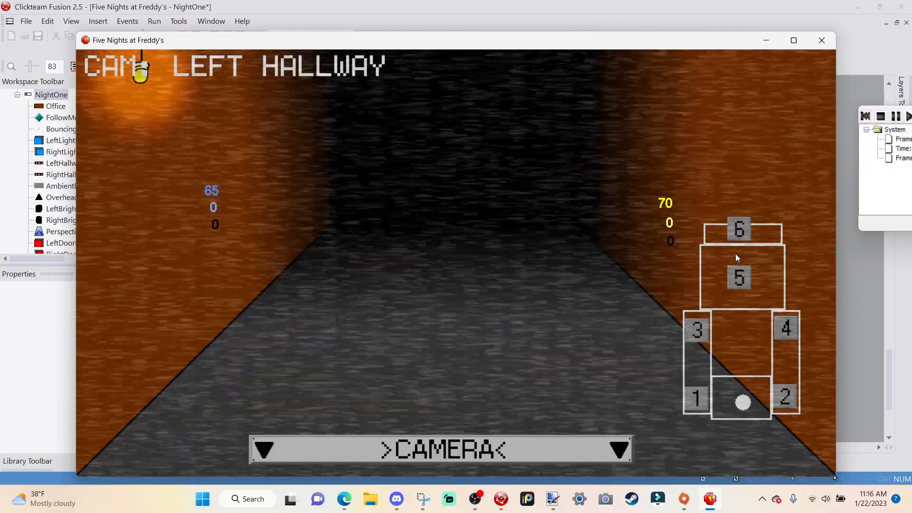
pyautogui.click(732, 238)
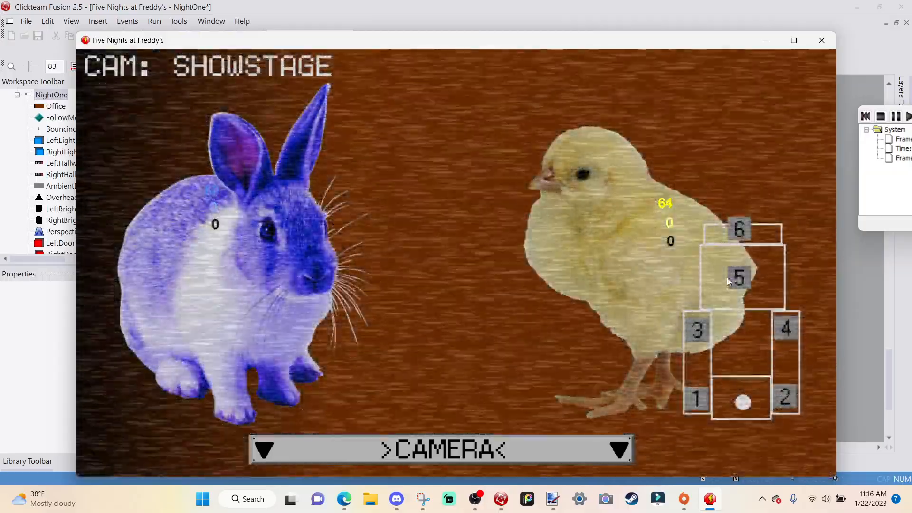
pyautogui.click(728, 280)
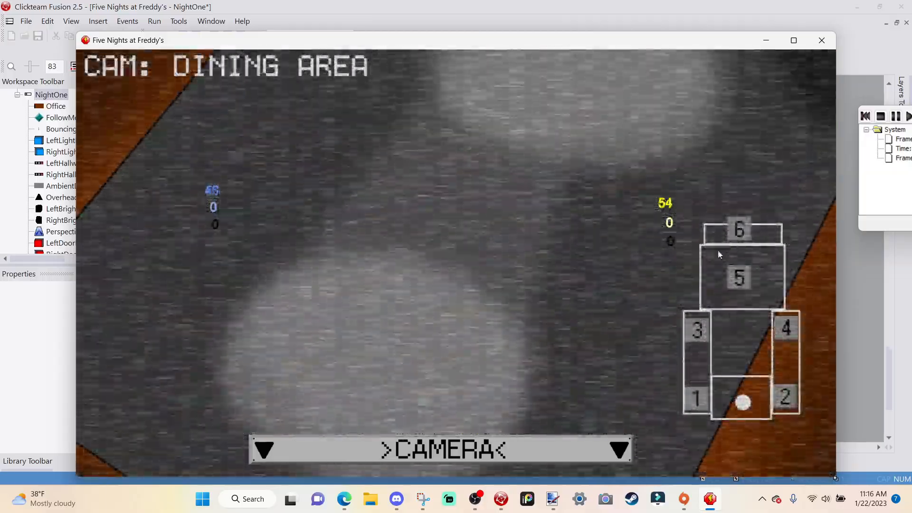
pyautogui.click(739, 237)
pyautogui.click(742, 271)
pyautogui.click(691, 327)
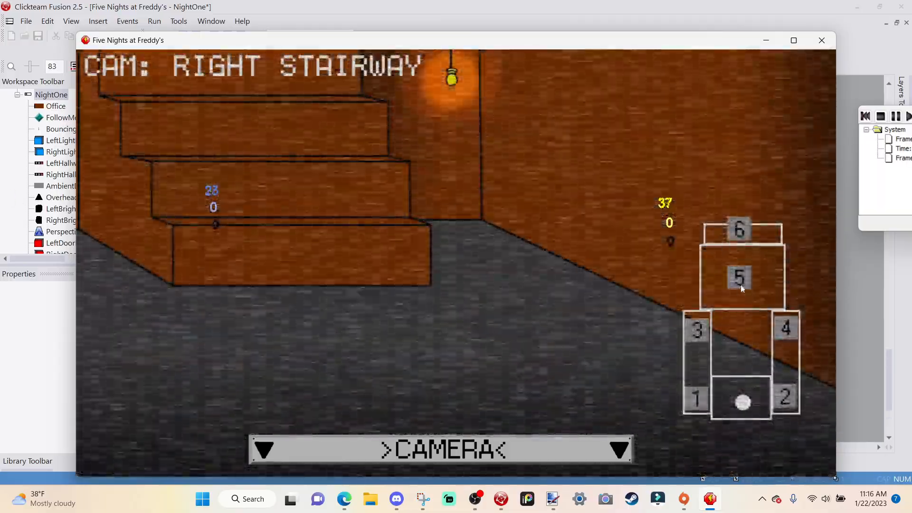
pyautogui.click(740, 283)
pyautogui.click(741, 230)
pyautogui.click(696, 336)
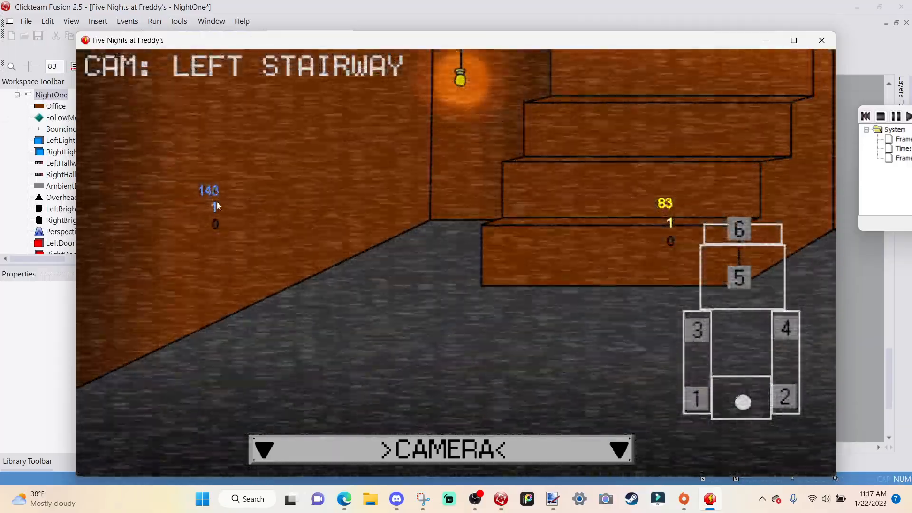
# Test the right hallway light, check the left stairway and right hallway cameras, and return to the office view.
pyautogui.moveTo(450, 442)
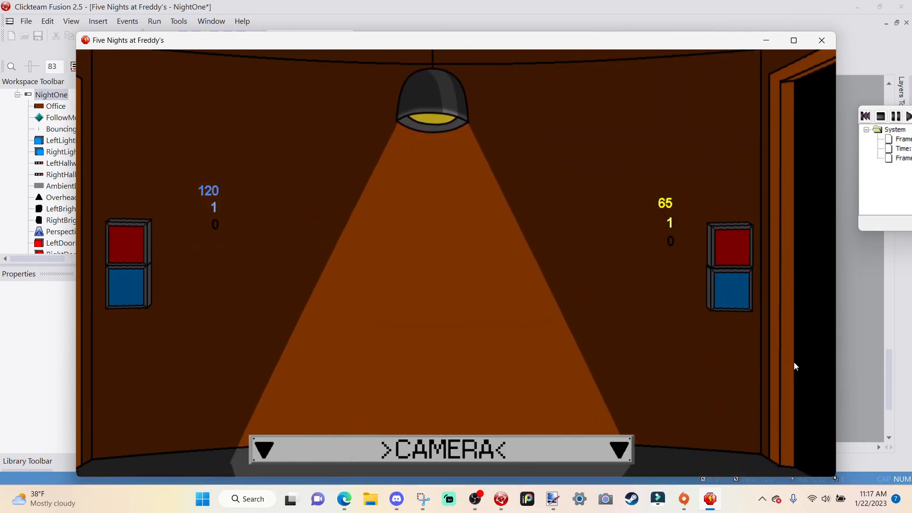
pyautogui.click(733, 294)
pyautogui.moveTo(380, 458)
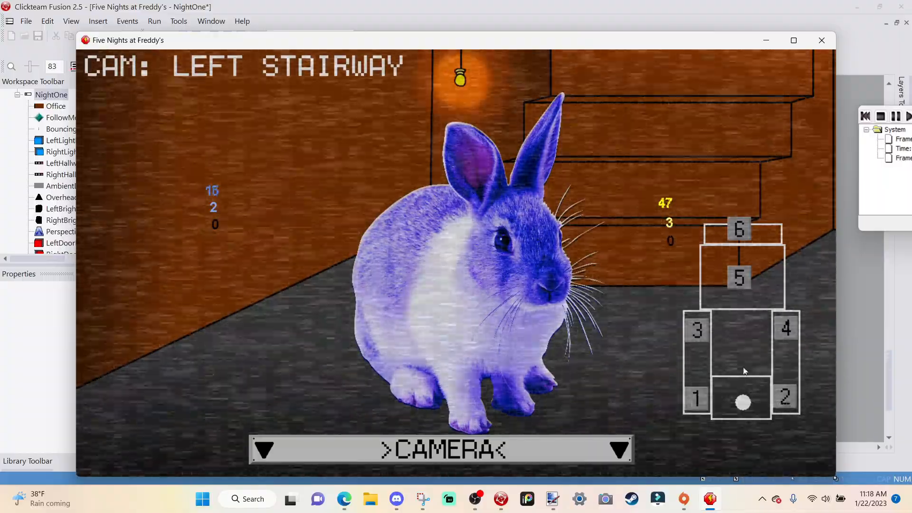
pyautogui.click(793, 401)
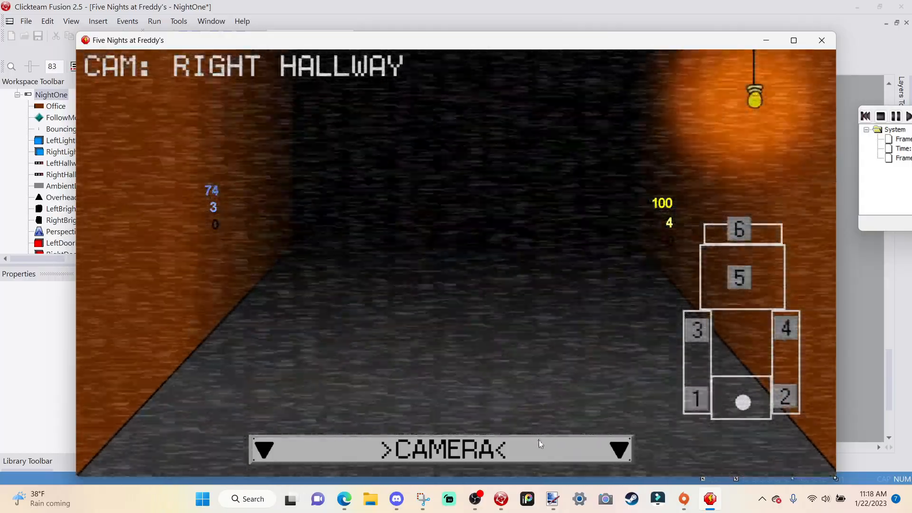
pyautogui.moveTo(540, 444)
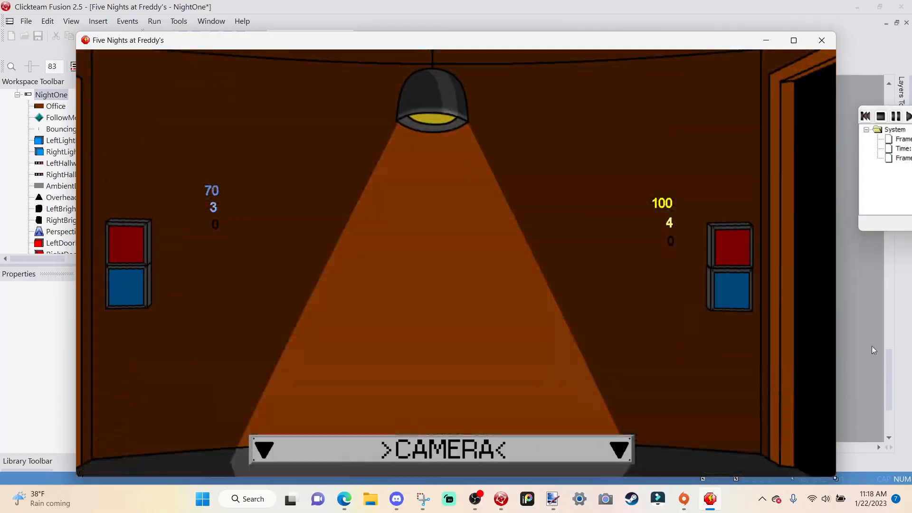
# Test the right hallway light for Chica in the doorway and try the right door and light buttons.
pyautogui.click(719, 303)
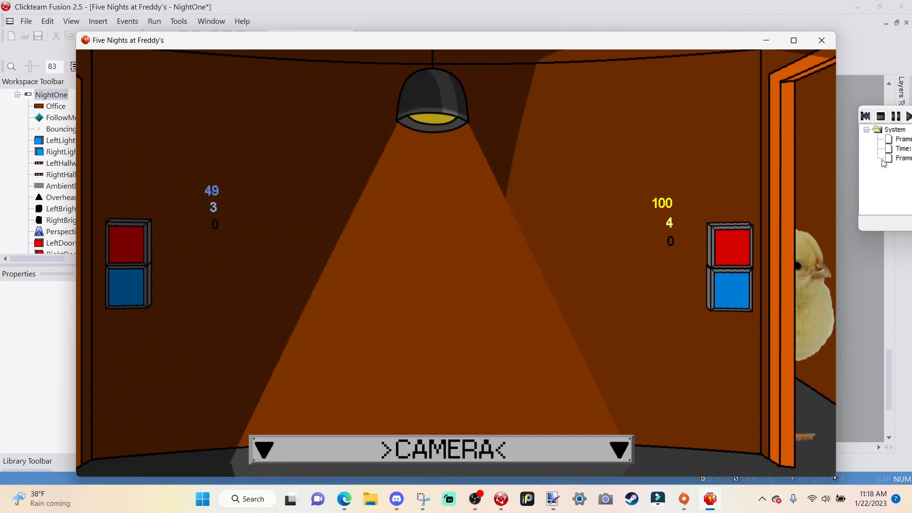
pyautogui.click(728, 274)
pyautogui.click(720, 254)
pyautogui.click(718, 243)
pyautogui.click(720, 292)
pyautogui.click(719, 293)
pyautogui.click(730, 288)
pyautogui.click(730, 289)
# Check the left hallway camera, test both hallway lights from the office, and close the running game.
pyautogui.moveTo(354, 457)
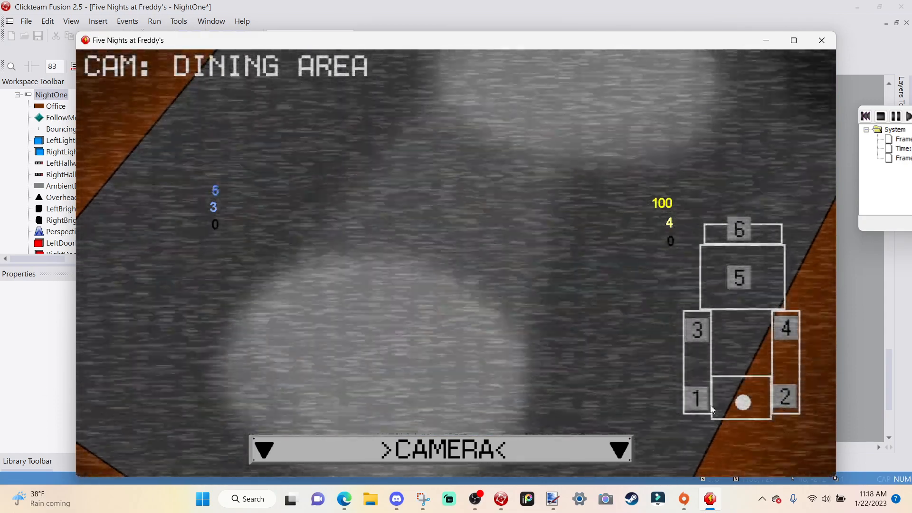
pyautogui.click(695, 397)
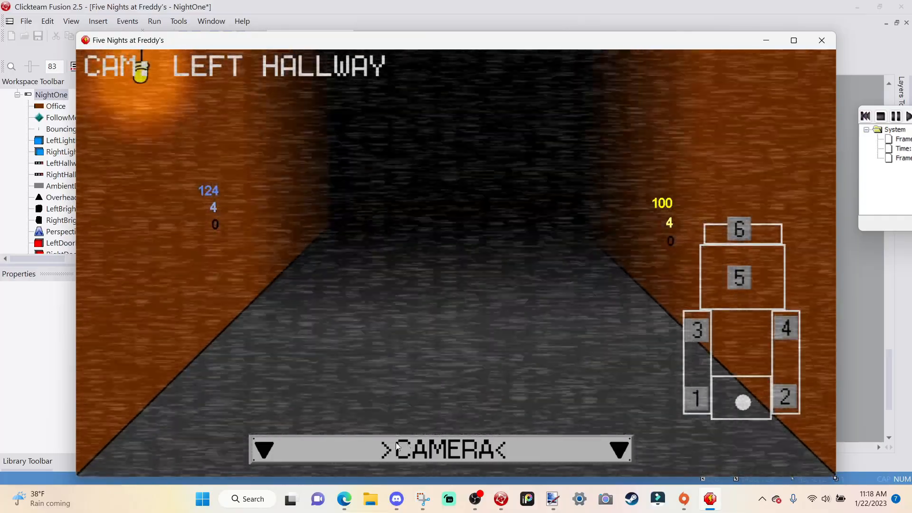
pyautogui.moveTo(418, 448)
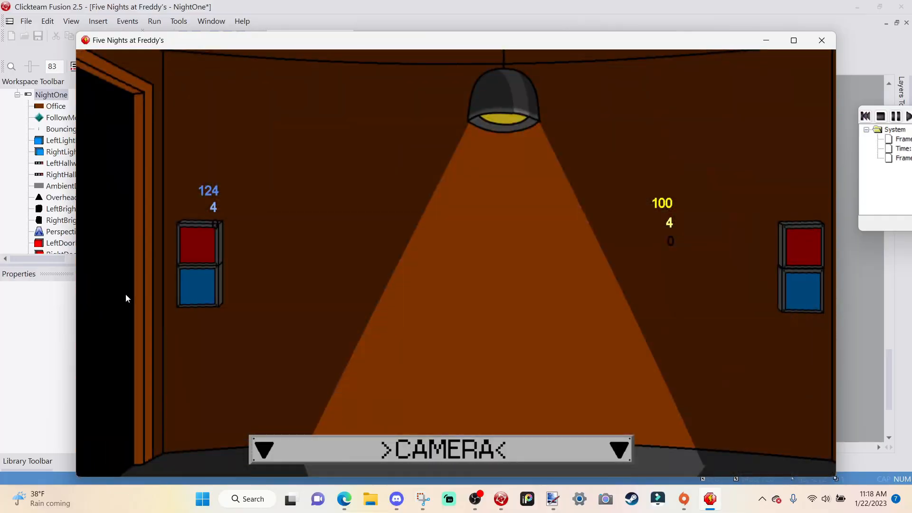
pyautogui.click(197, 292)
pyautogui.click(195, 291)
pyautogui.click(731, 287)
pyautogui.click(716, 269)
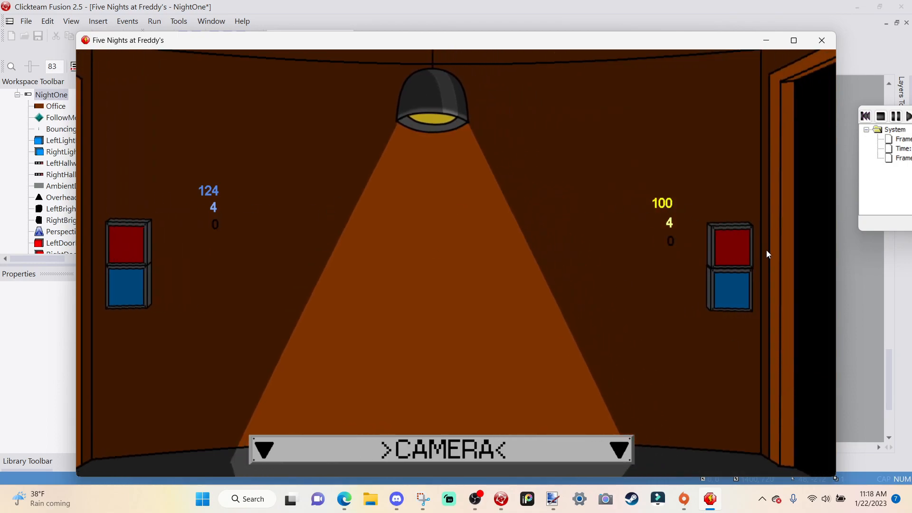
pyautogui.click(732, 294)
pyautogui.click(821, 40)
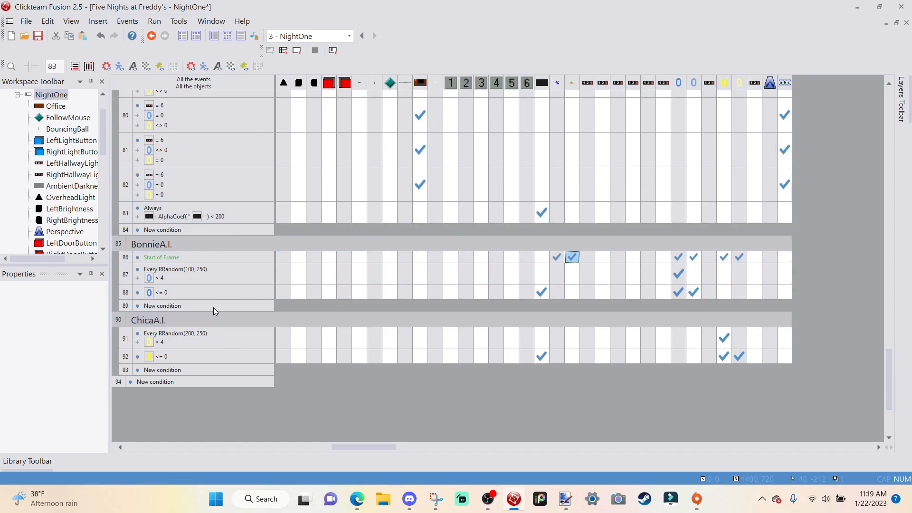
# Add a new condition to the BonnieA.I. group comparing the BonnieLocation counter as Equal to 4.
pyautogui.moveTo(341, 448); pyautogui.dragTo(261, 449)
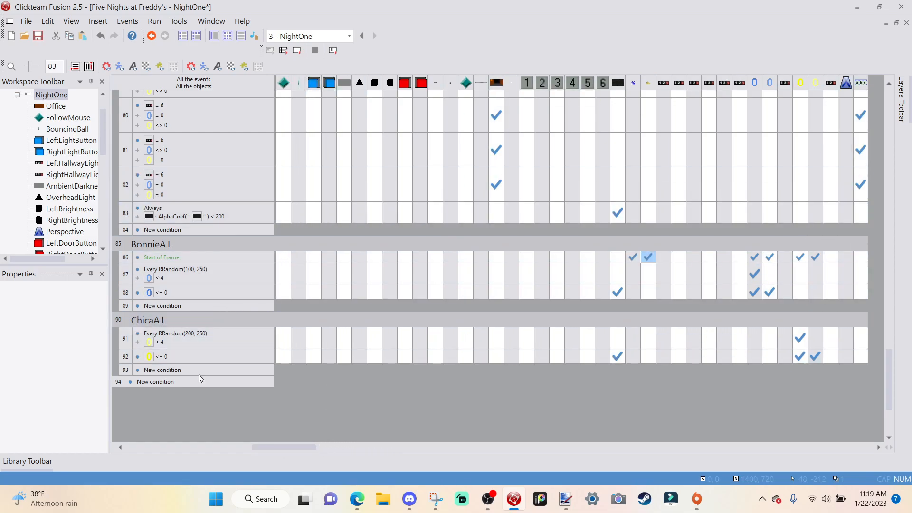
pyautogui.click(169, 304)
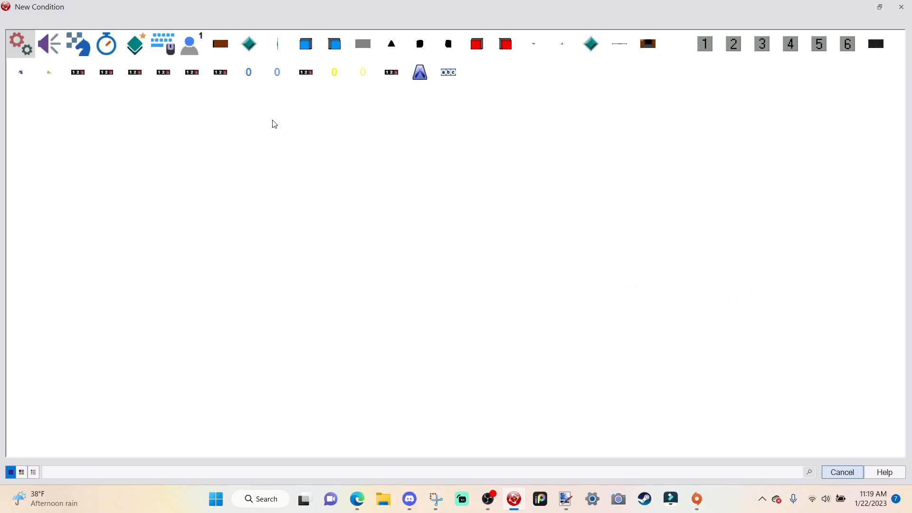
pyautogui.click(280, 82)
pyautogui.click(336, 198)
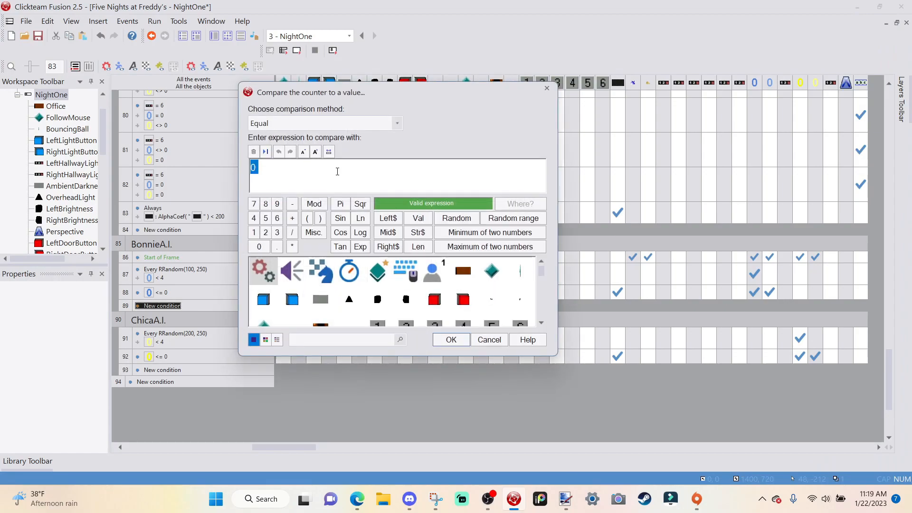
pyautogui.press('Return')
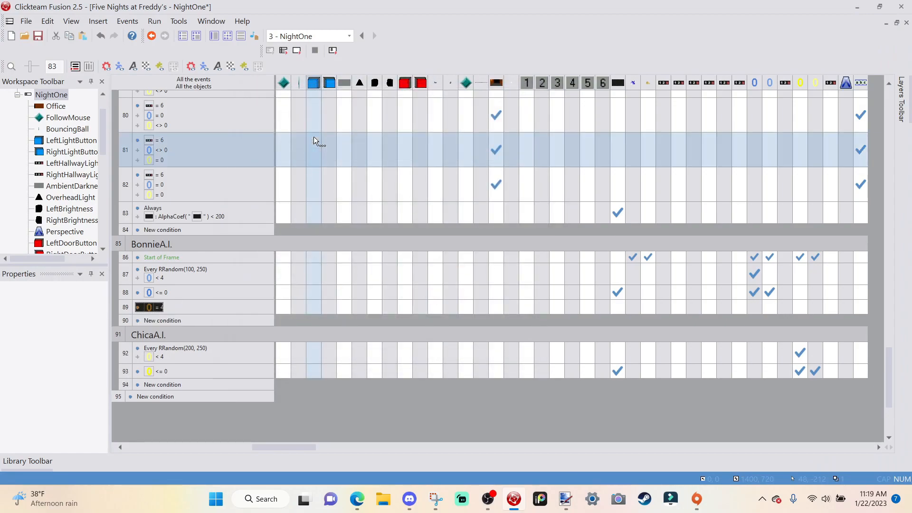
# Insert an Every timer condition of 8/100 second into the BonnieLocation equals 4 event.
pyautogui.rightClick(160, 310)
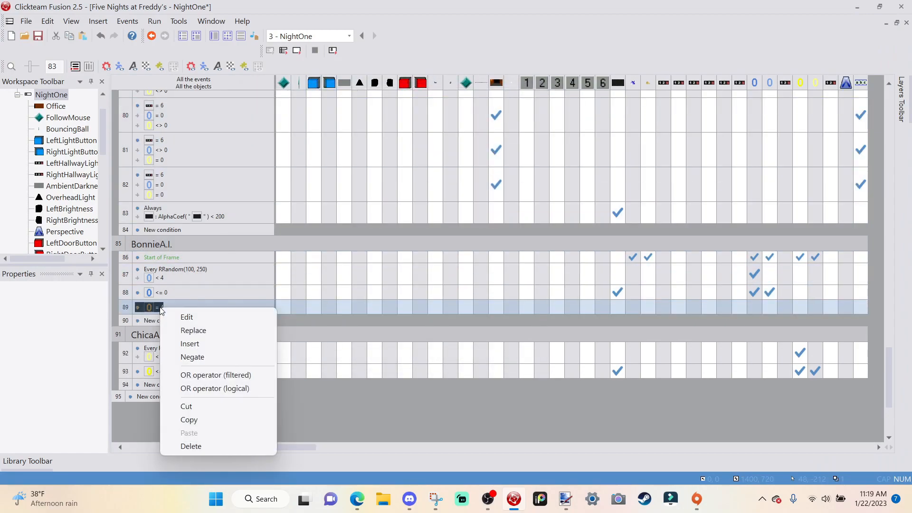
pyautogui.click(192, 342)
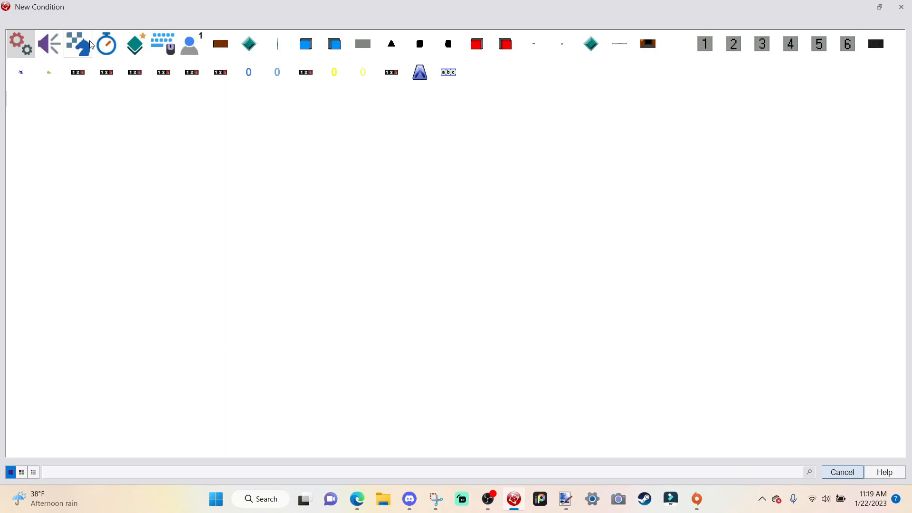
pyautogui.click(107, 44)
pyautogui.click(127, 94)
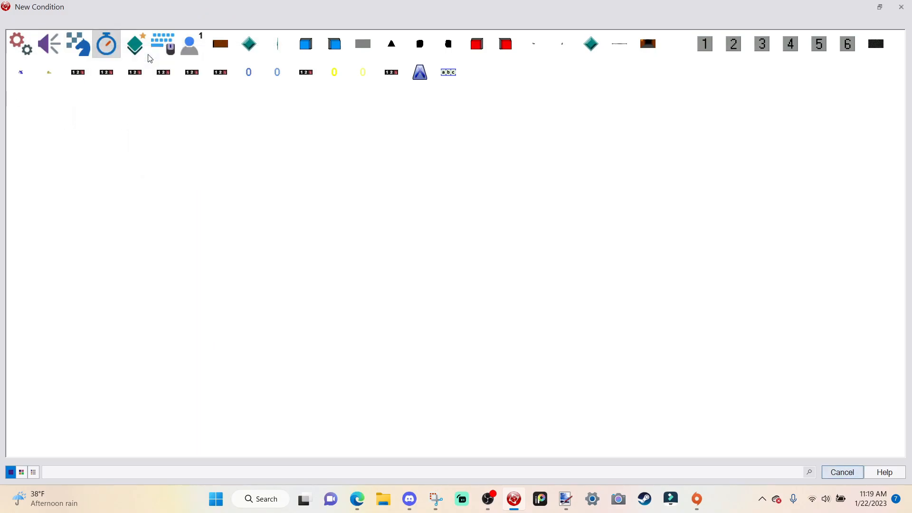
pyautogui.press('Tab')
pyautogui.press('Tab')
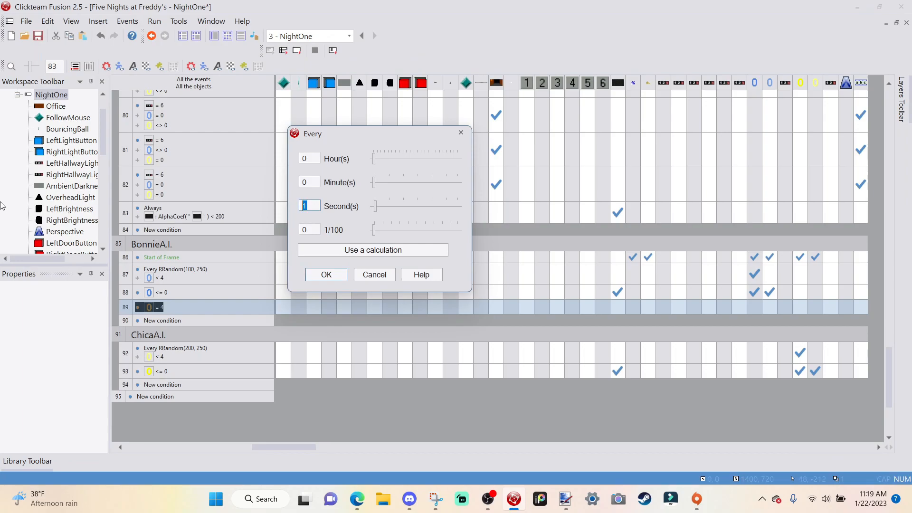
pyautogui.press('Tab')
pyautogui.write('8')
pyautogui.click(328, 273)
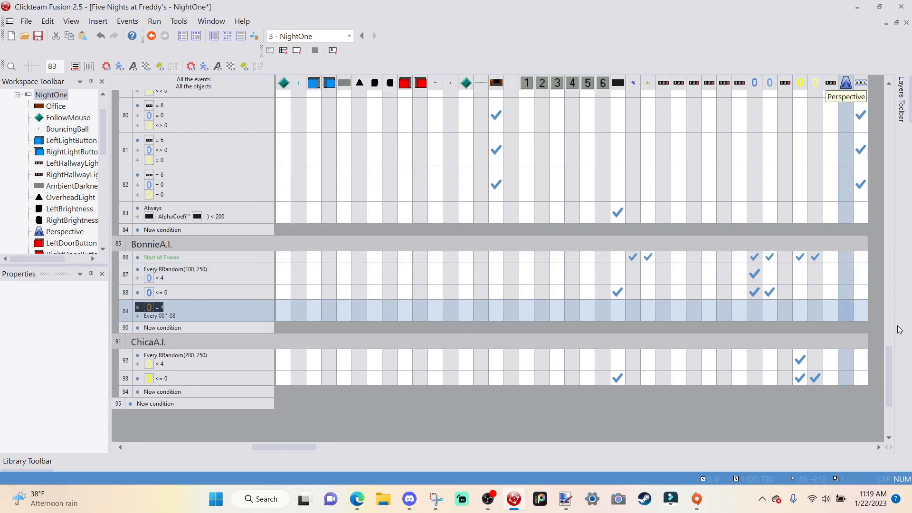
# In the BonnieLocation equals 4 event, subtract 1 from the counter object that follows BonnieLocation.
pyautogui.click(785, 310)
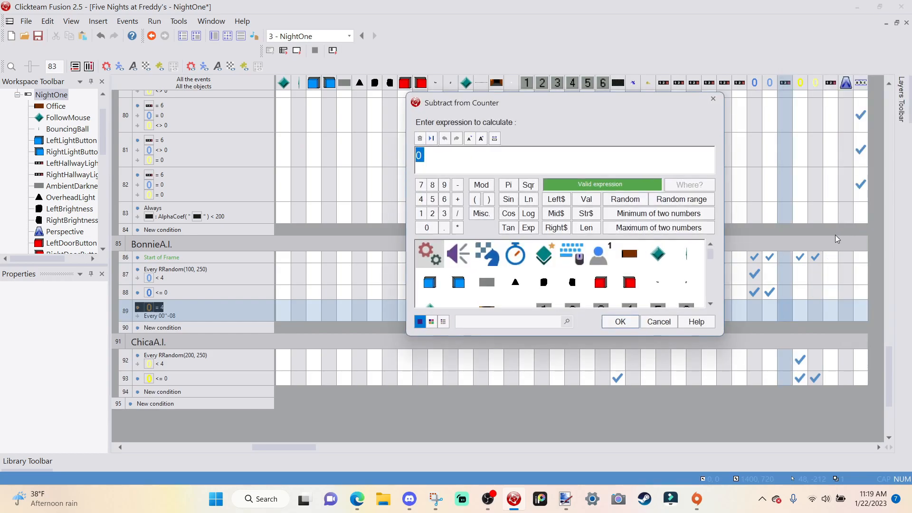
pyautogui.write('1')
pyautogui.press('Return')
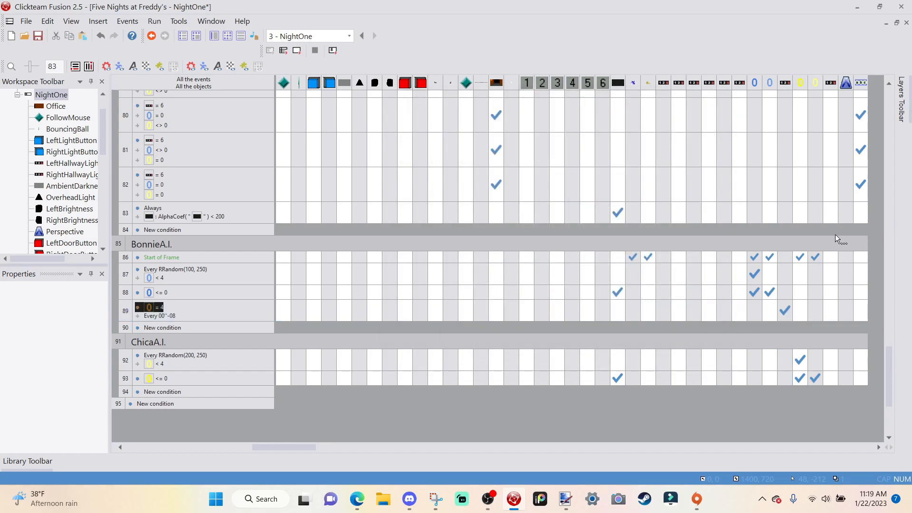
# Add a new BonnieA.I. condition comparing the BonnieLocation counter as Different from 4.
pyautogui.doubleClick(149, 326)
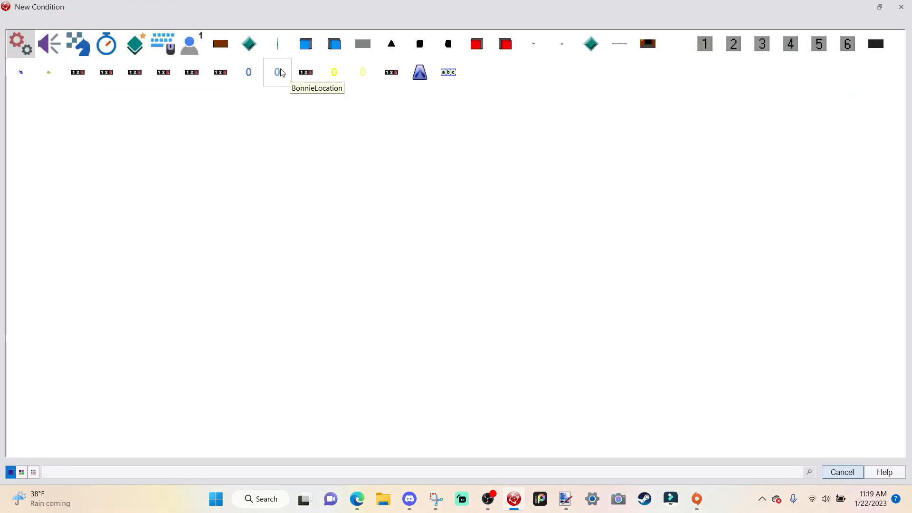
pyautogui.click(281, 72)
pyautogui.click(373, 185)
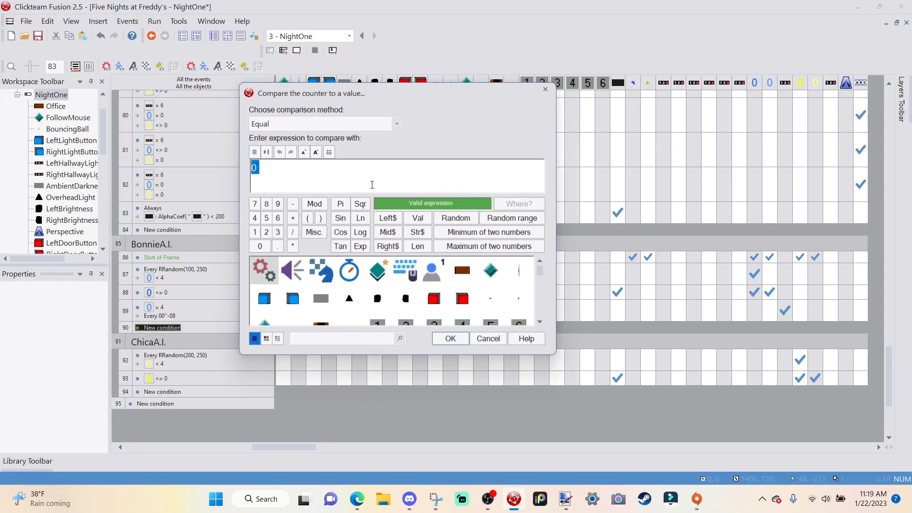
pyautogui.click(371, 123)
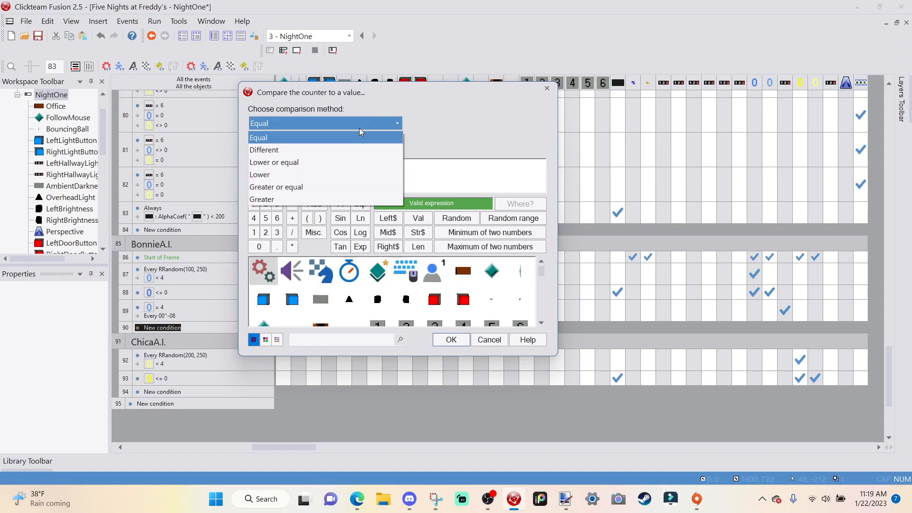
pyautogui.click(318, 152)
pyautogui.write('4')
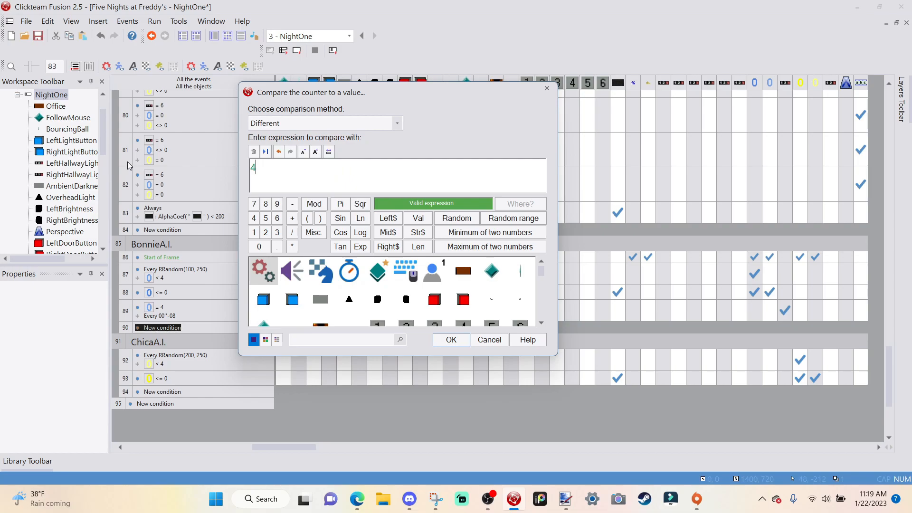
pyautogui.press('Return')
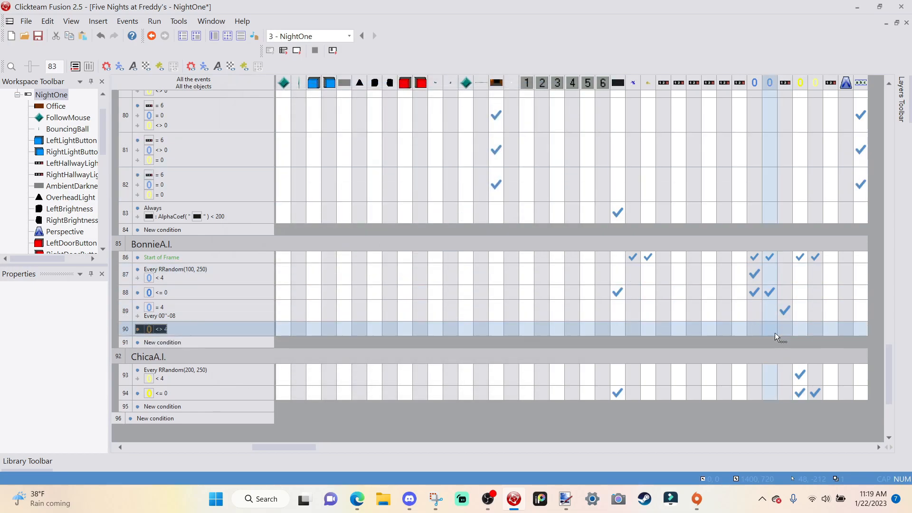
# In the BonnieLocation different from 4 event, set the counter object that follows BonnieLocation to 100.
pyautogui.rightClick(781, 332)
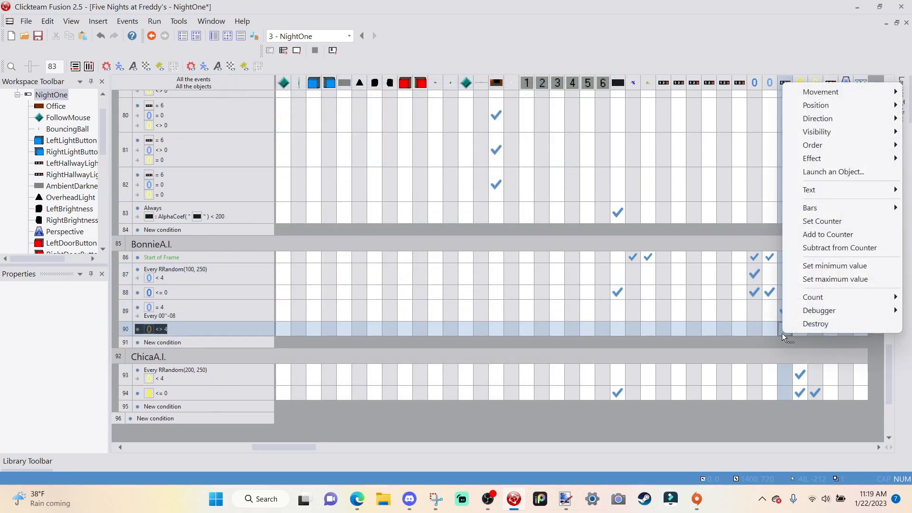
pyautogui.click(822, 223)
pyautogui.write('10')
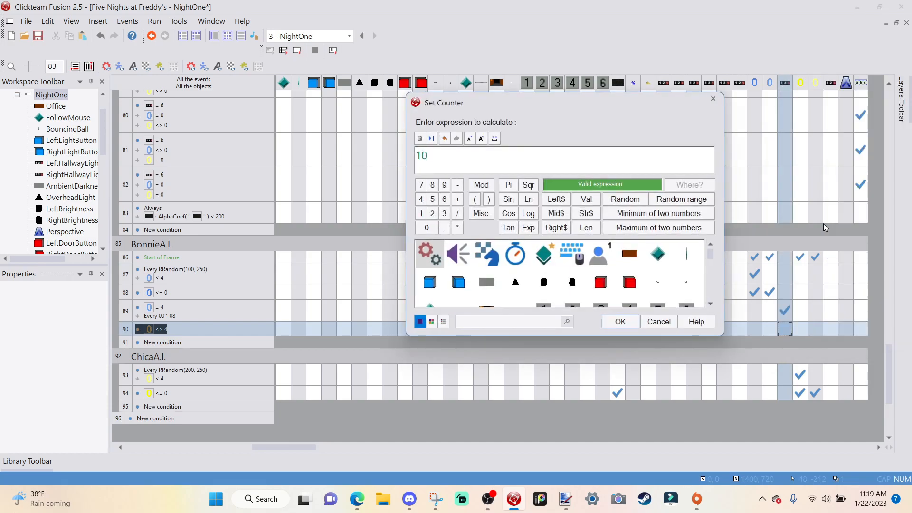
pyautogui.press('Return')
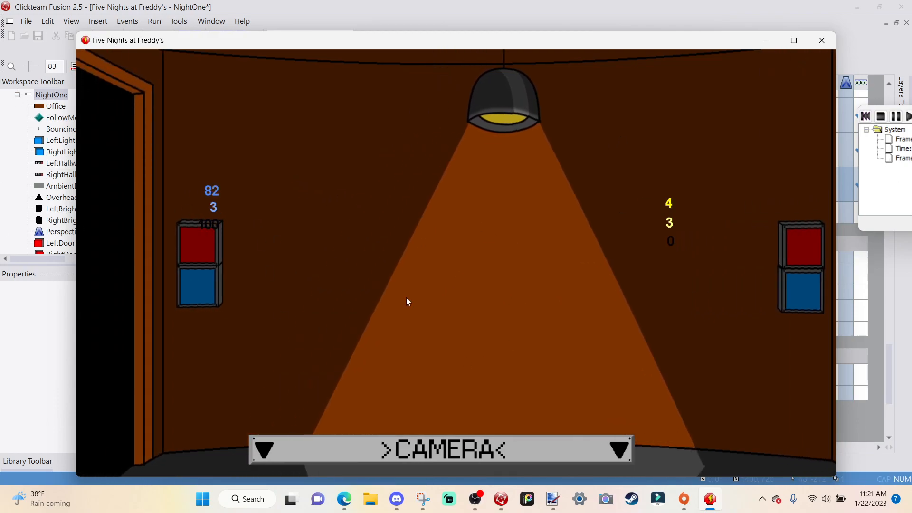
# Test the left and right hallway light buttons in the running game, watch the Bonnie and Chica counters, and close the game.
pyautogui.click(189, 290)
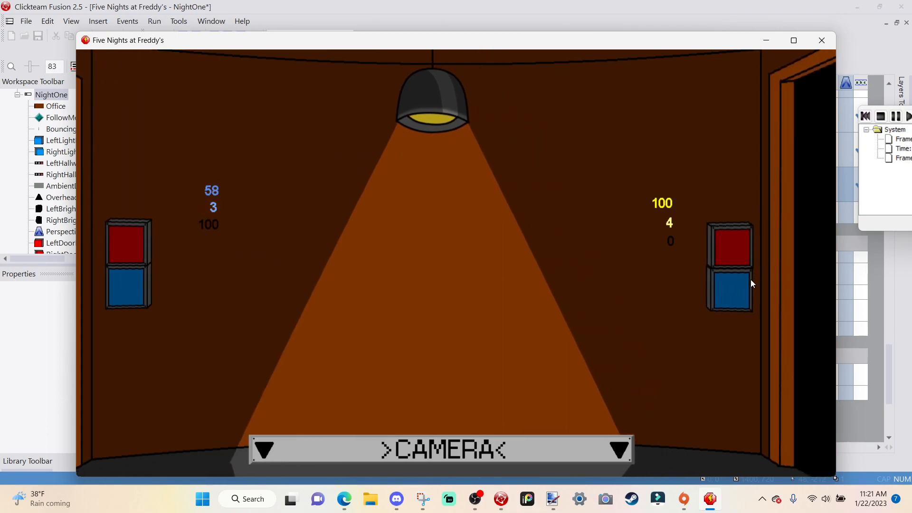
pyautogui.click(736, 283)
pyautogui.click(734, 299)
pyautogui.click(196, 301)
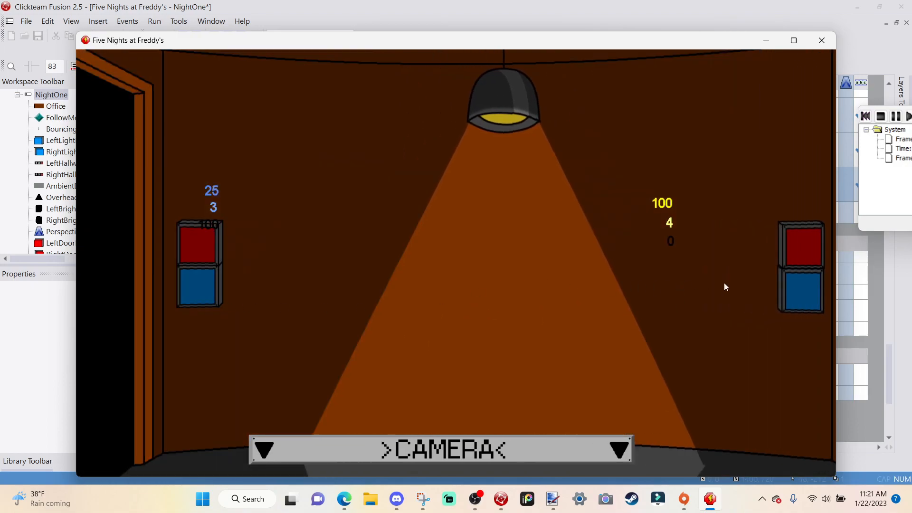
pyautogui.click(196, 302)
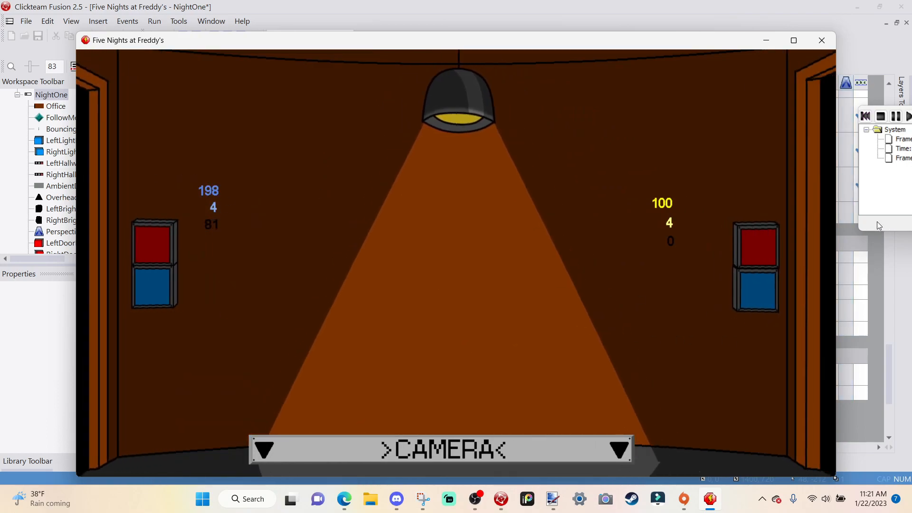
pyautogui.click(201, 286)
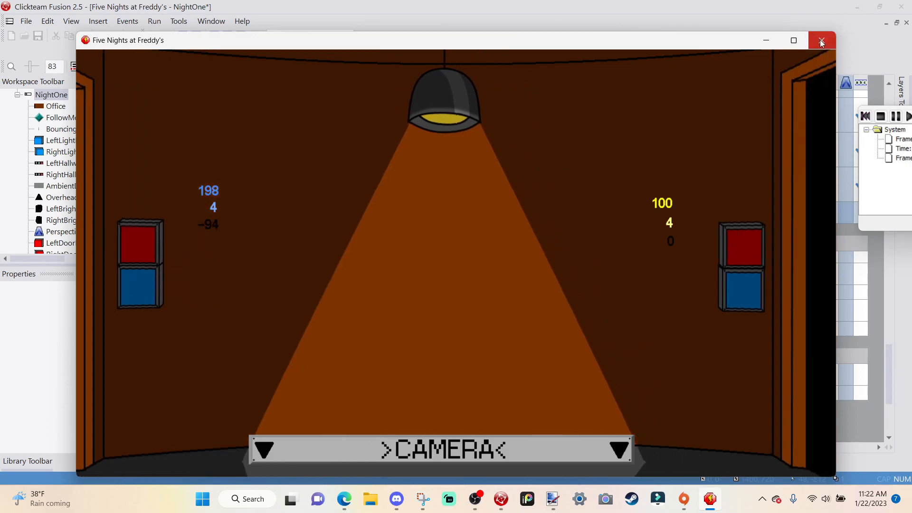
pyautogui.click(820, 39)
pyautogui.click(316, 51)
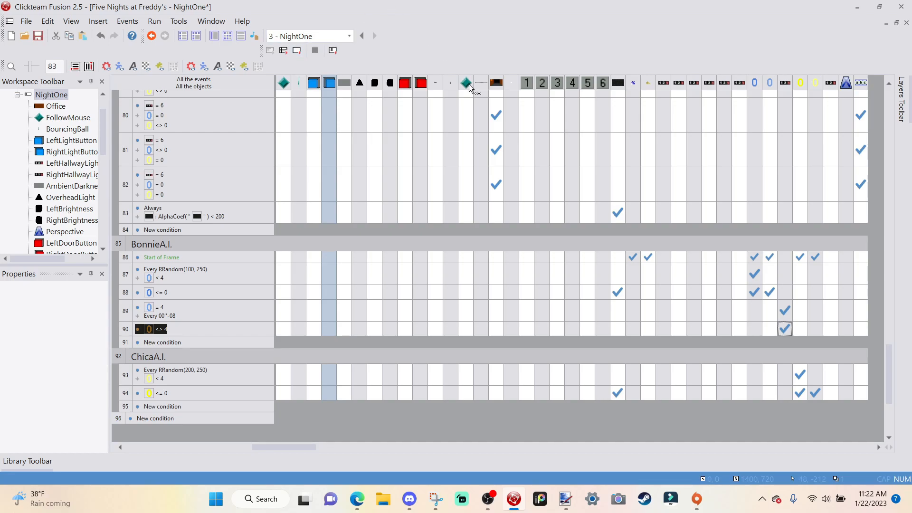
# Add a new condition to the BonnieA.I. group comparing the LeftDoorActivation counter as Equal to 1.
pyautogui.click(169, 342)
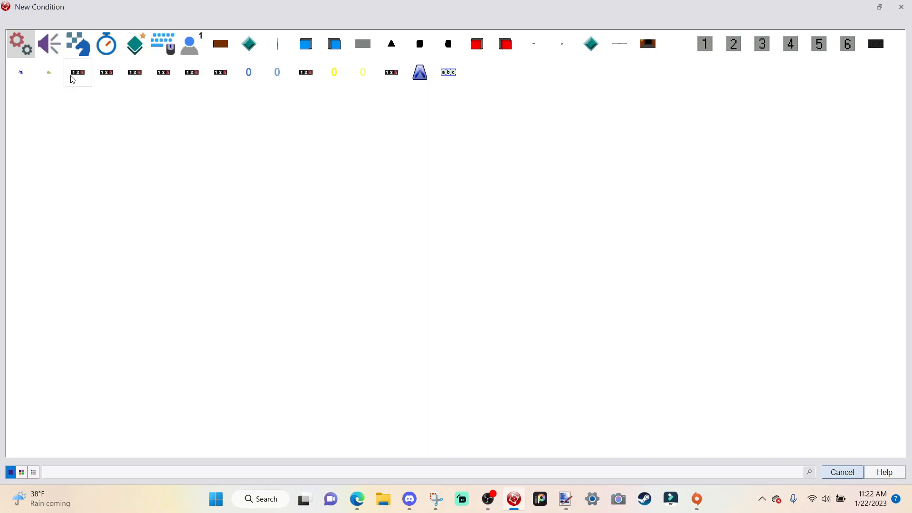
pyautogui.click(133, 76)
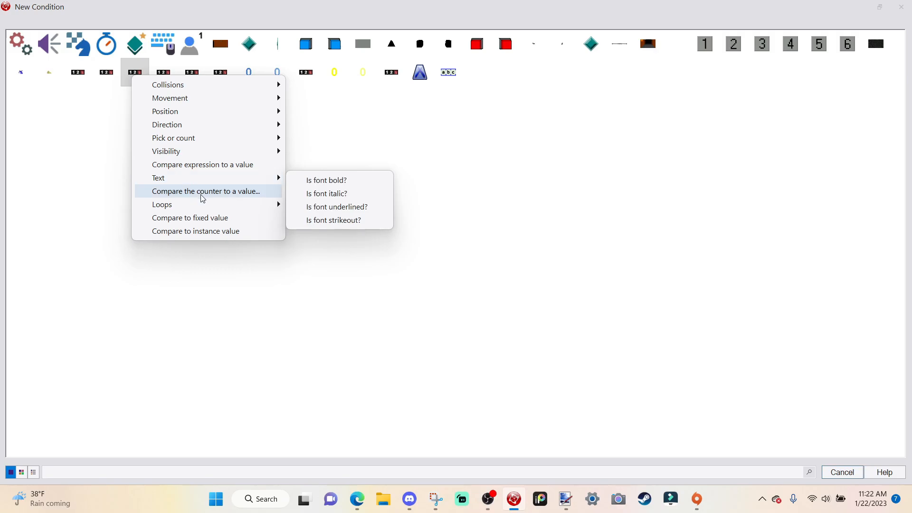
pyautogui.click(202, 195)
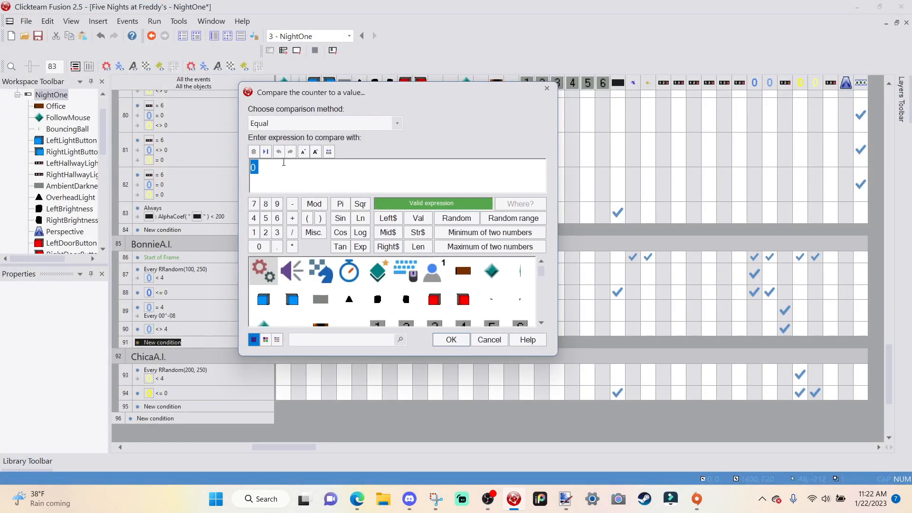
pyautogui.write('1')
pyautogui.press('Return')
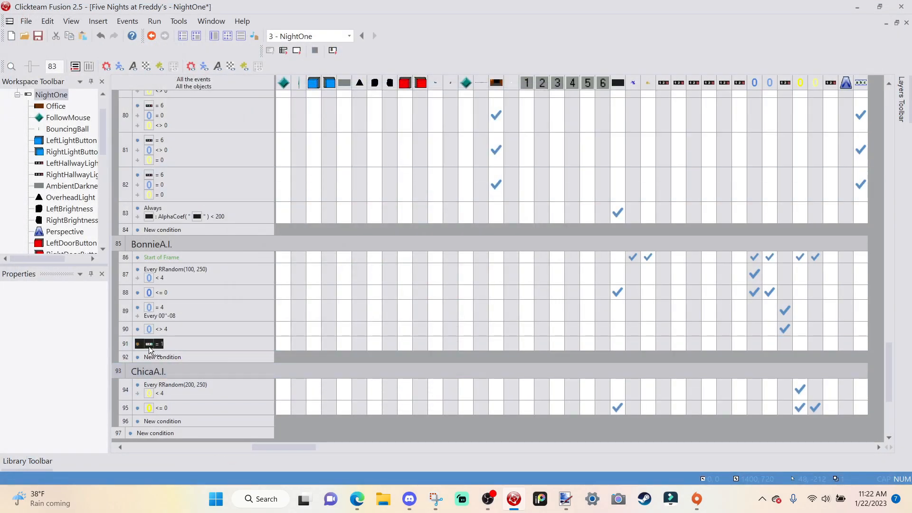
# Insert a condition into the LeftDoorActivation equals 1 event comparing the counter that follows BonnieLocation as Equal to 0.
pyautogui.click(150, 346)
pyautogui.rightClick(160, 351)
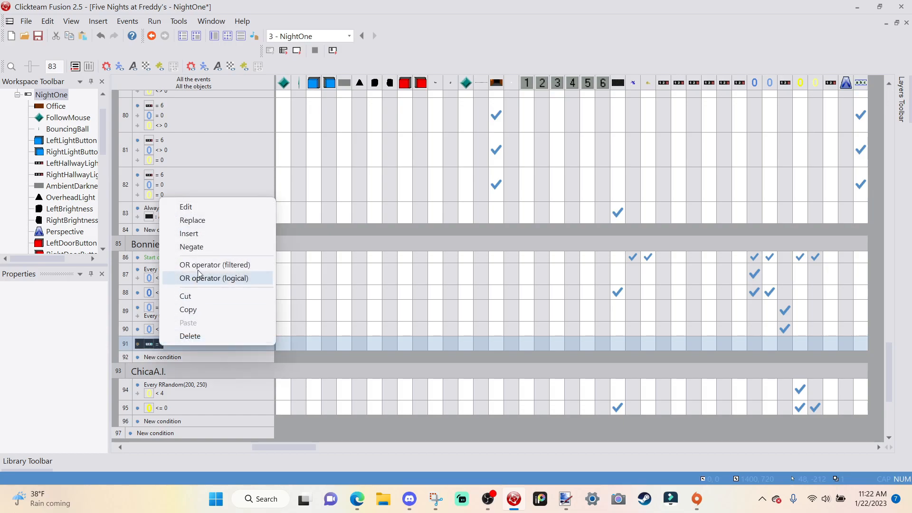
pyautogui.click(212, 235)
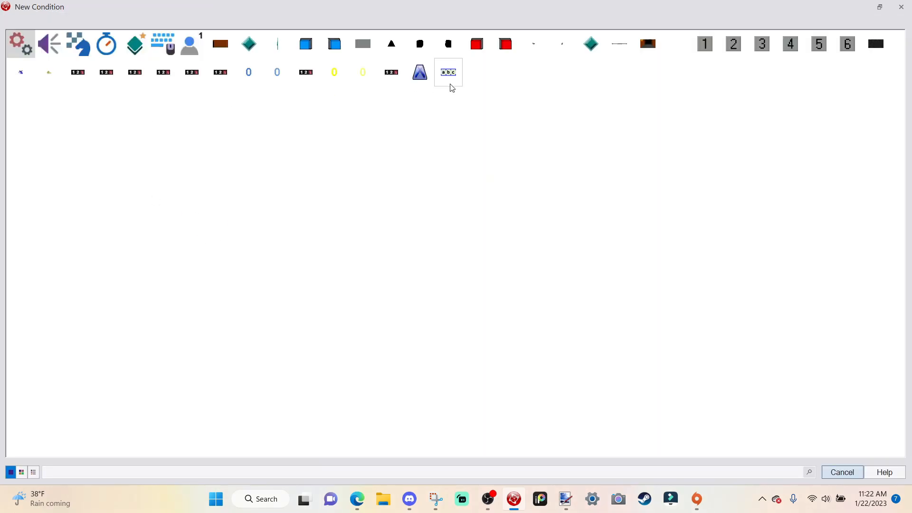
pyautogui.click(312, 81)
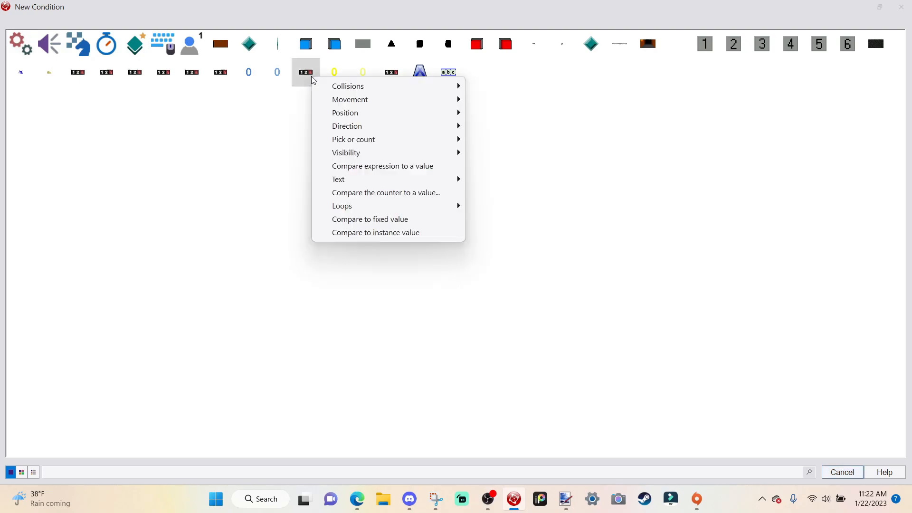
pyautogui.click(375, 192)
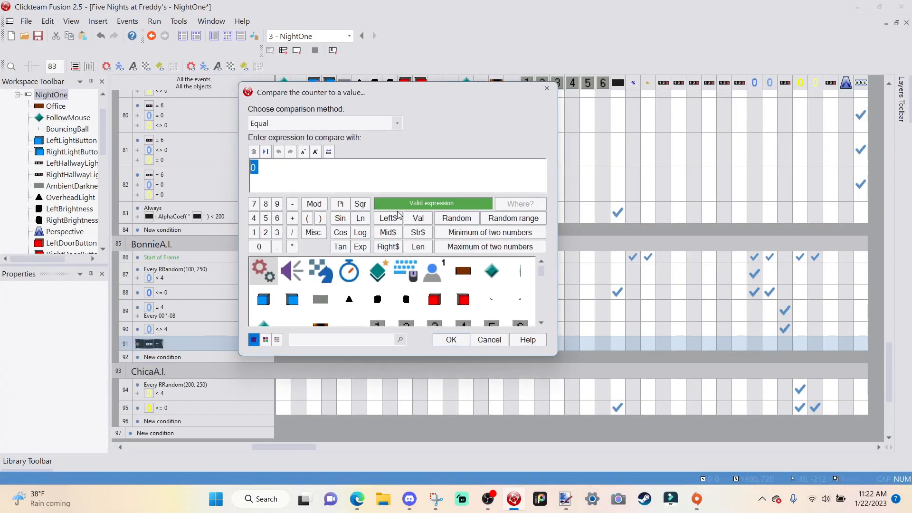
pyautogui.press('Return')
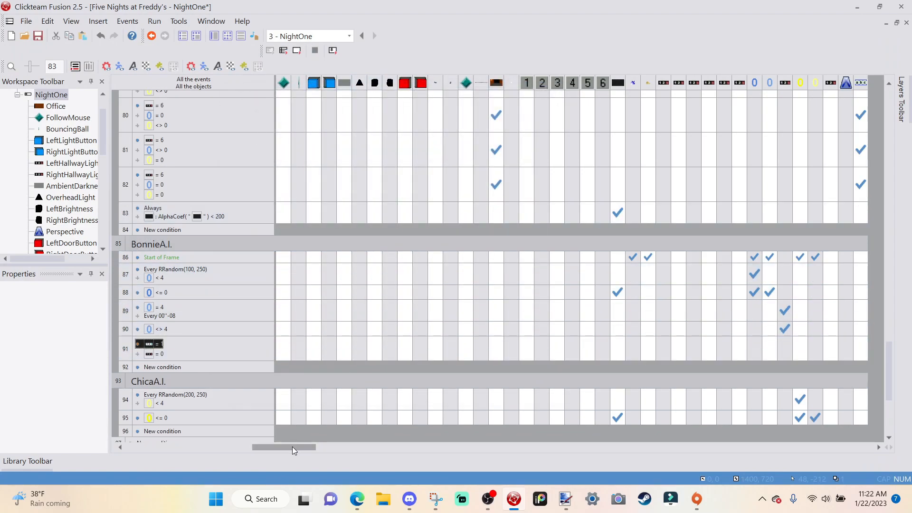
# In the LeftDoorActivation equals 1 event, set the BonnieLocation counter to 0.
pyautogui.moveTo(292, 447); pyautogui.dragTo(427, 466)
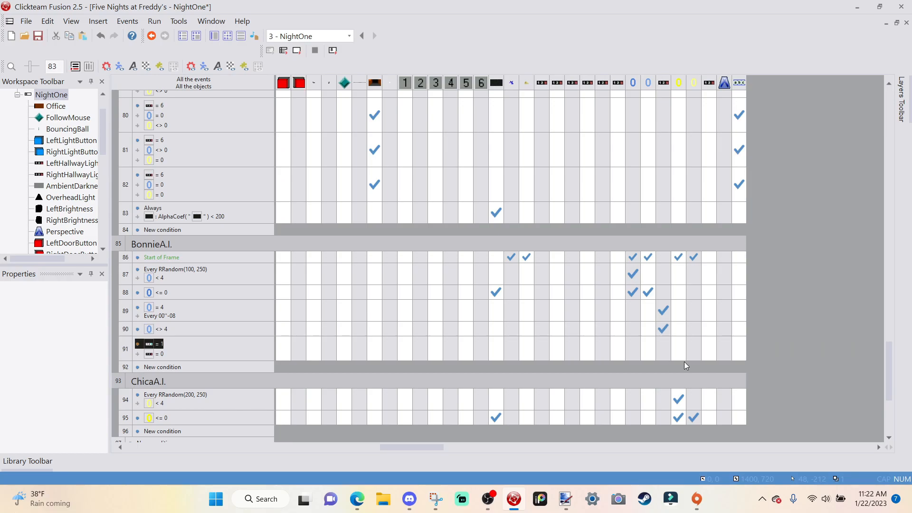
pyautogui.click(642, 347)
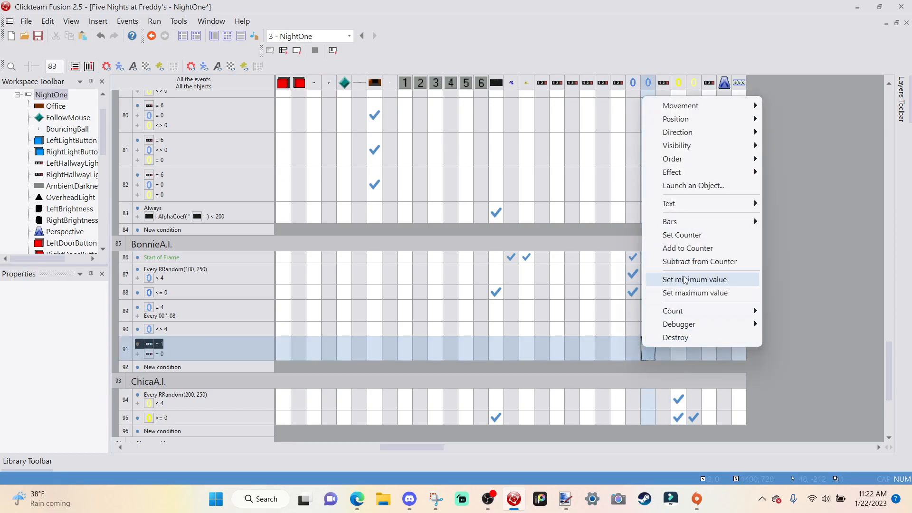
pyautogui.click(674, 234)
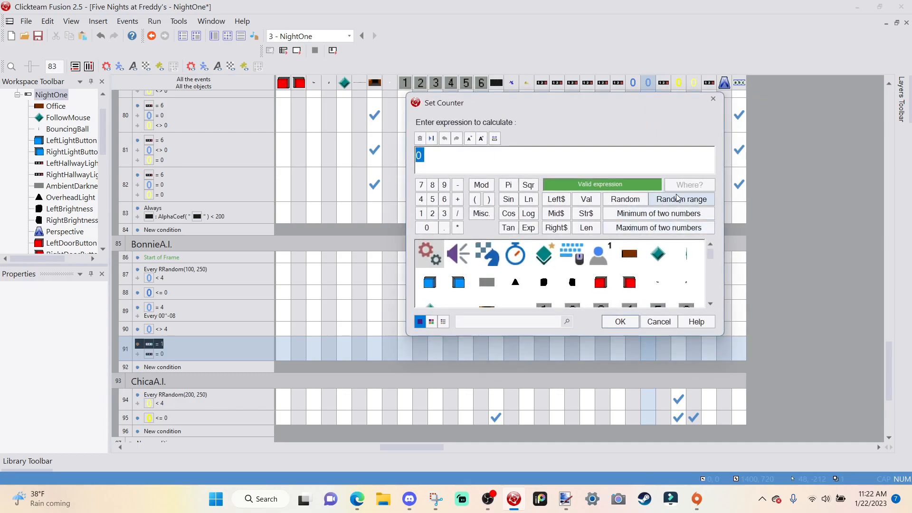
pyautogui.press('Return')
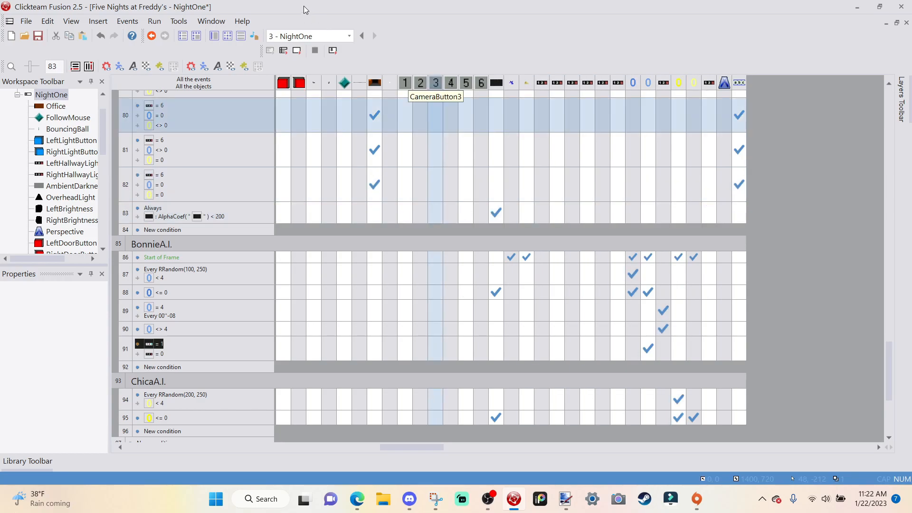
# Examine camera buttons 5 and 6 on the map in the frame layout and return to the event list.
pyautogui.click(216, 36)
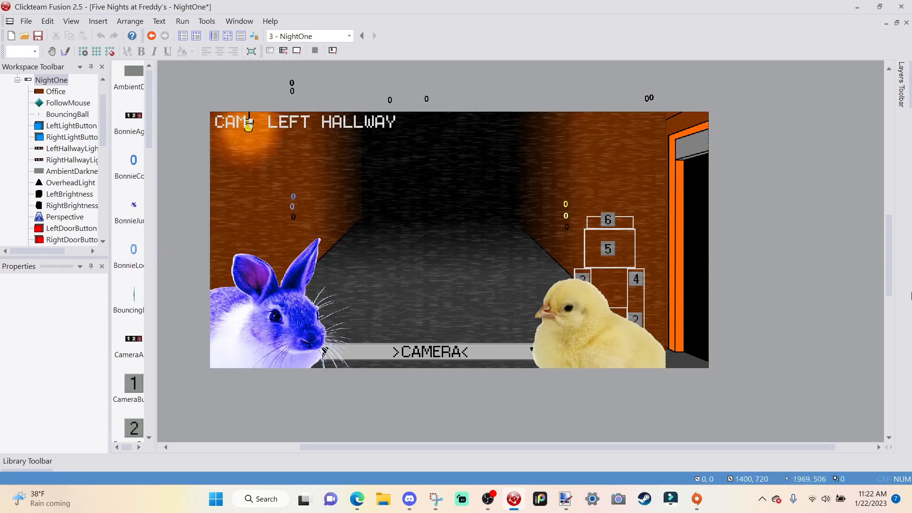
pyautogui.click(612, 250)
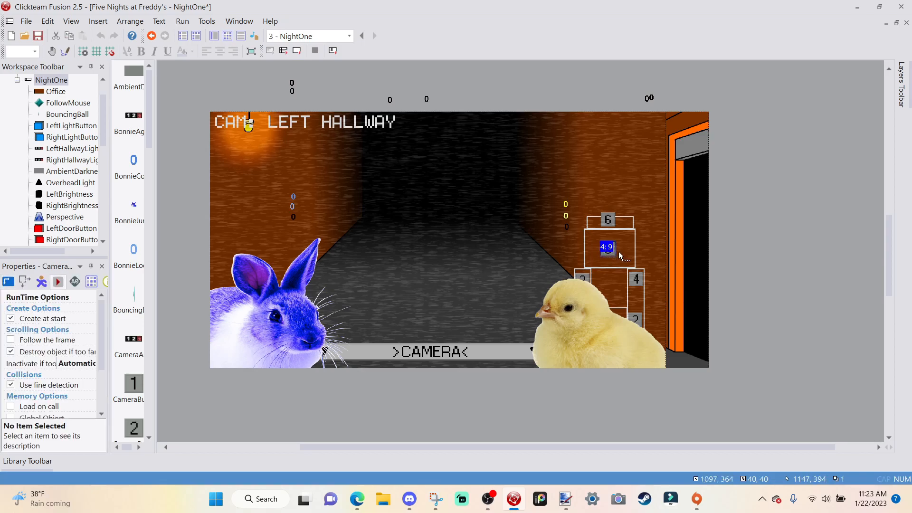
pyautogui.click(717, 231)
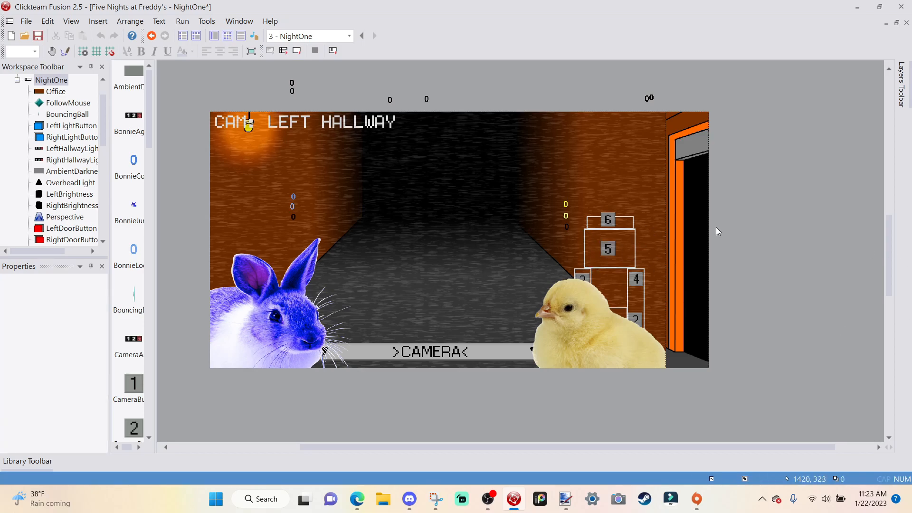
pyautogui.click(613, 220)
pyautogui.click(758, 208)
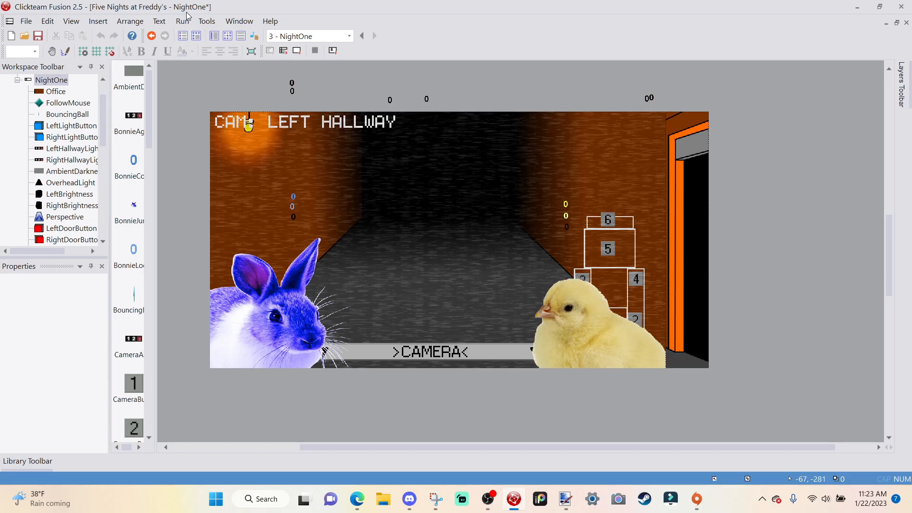
pyautogui.click(231, 36)
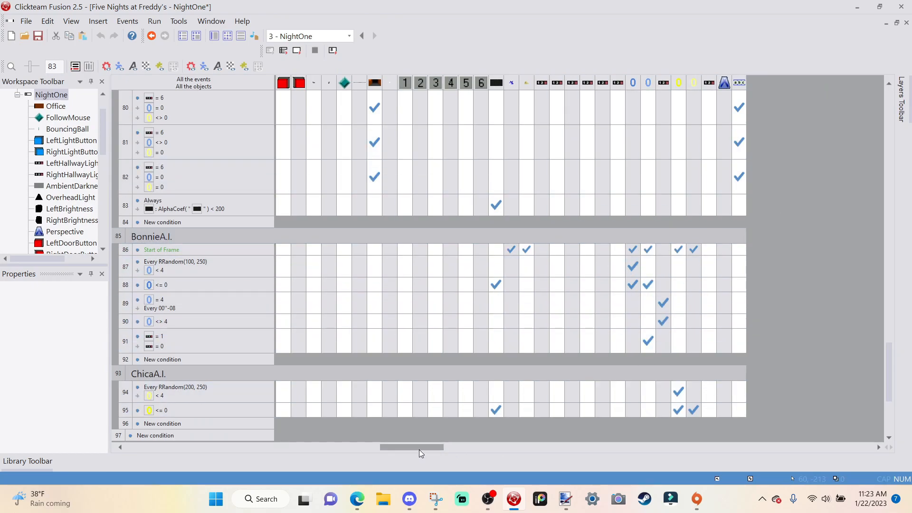
# In the LeftDoorActivation equals 1 event, set the alpha-blending coefficient of the black object beside camera button 6 to 0.
pyautogui.click(495, 342)
pyautogui.moveTo(535, 224)
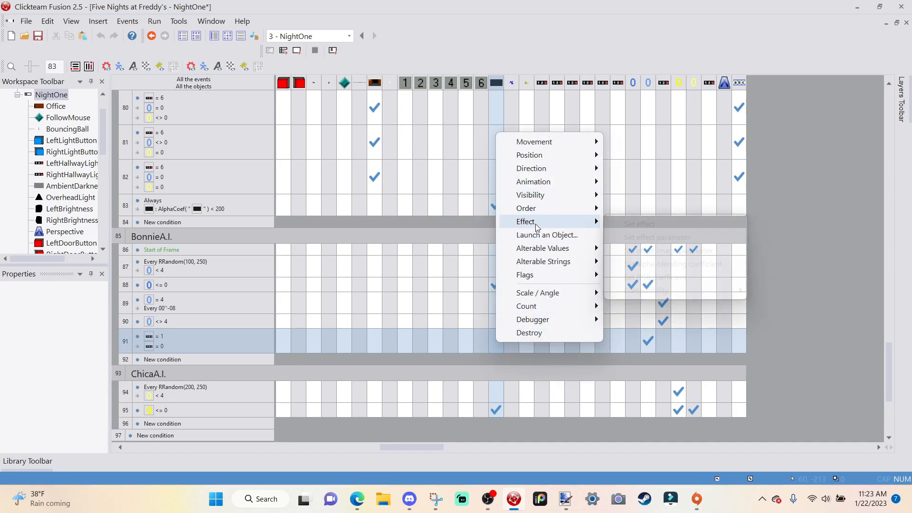
pyautogui.click(664, 262)
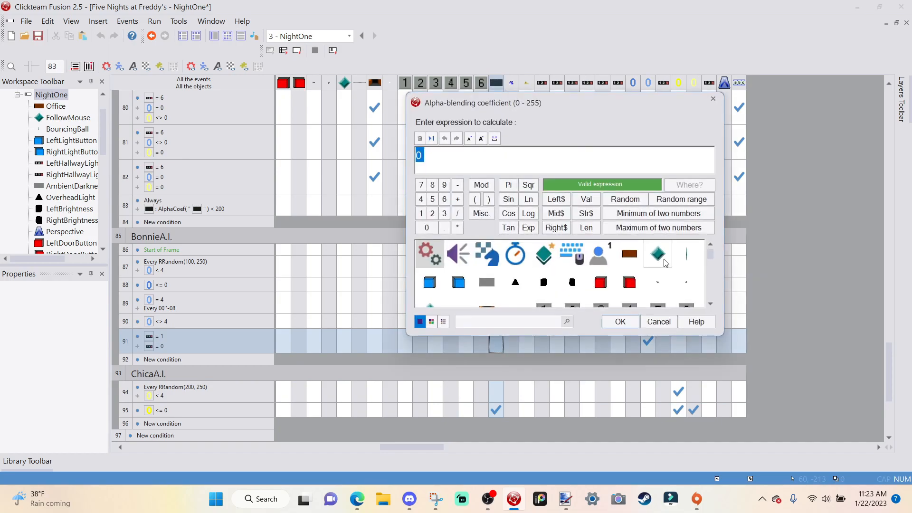
pyautogui.press('Return')
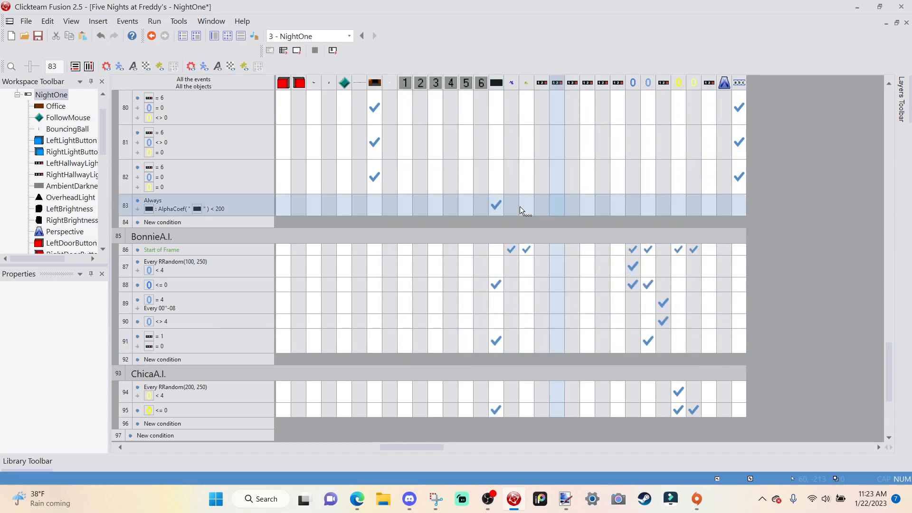
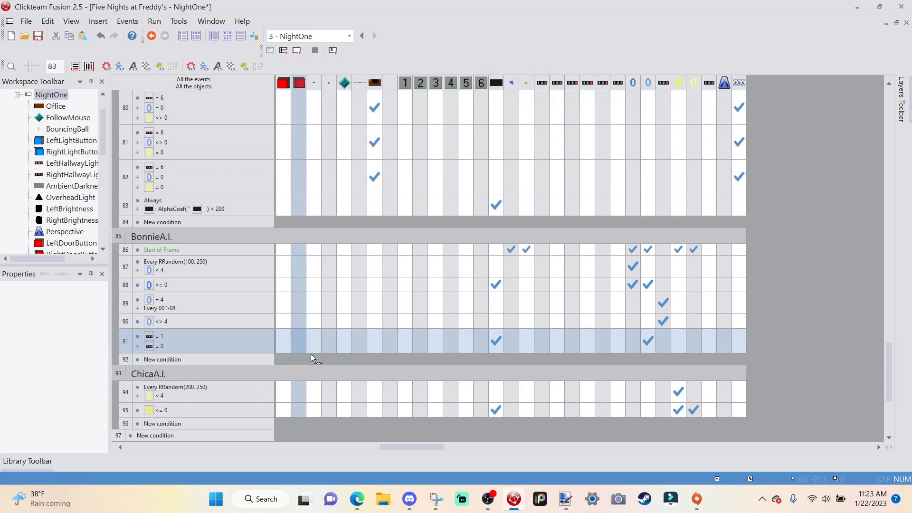
# Duplicate the LeftDoorActivation equals 1 event in the BonnieA.I. group and set the copy's LeftDoorActivation comparison to 0.
pyautogui.scroll(-2, 299, 315)
pyautogui.click(127, 280)
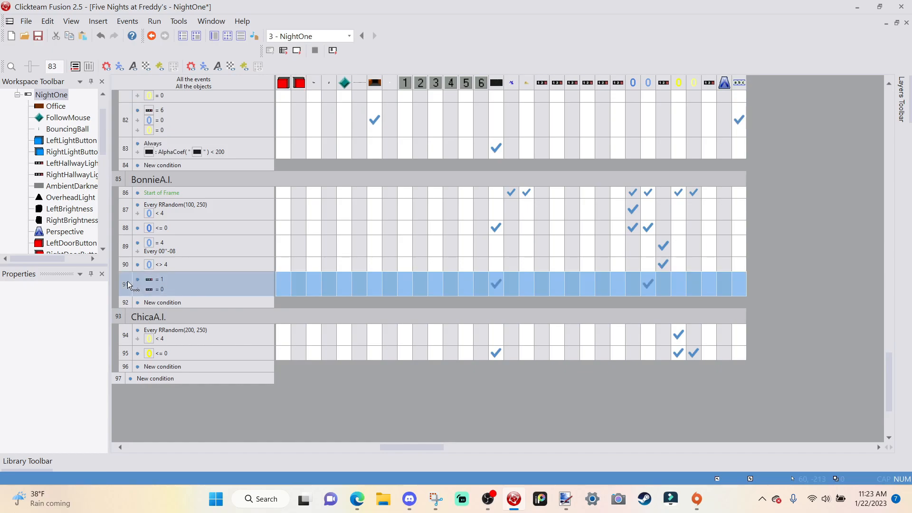
pyautogui.hotkey('ctrl', 'c')
pyautogui.hotkey('ctrl', 'v')
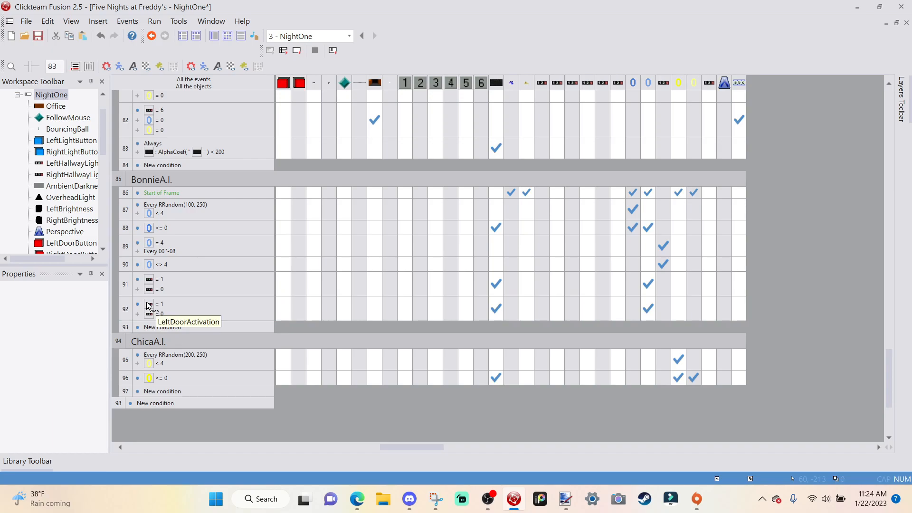
pyautogui.doubleClick(163, 303)
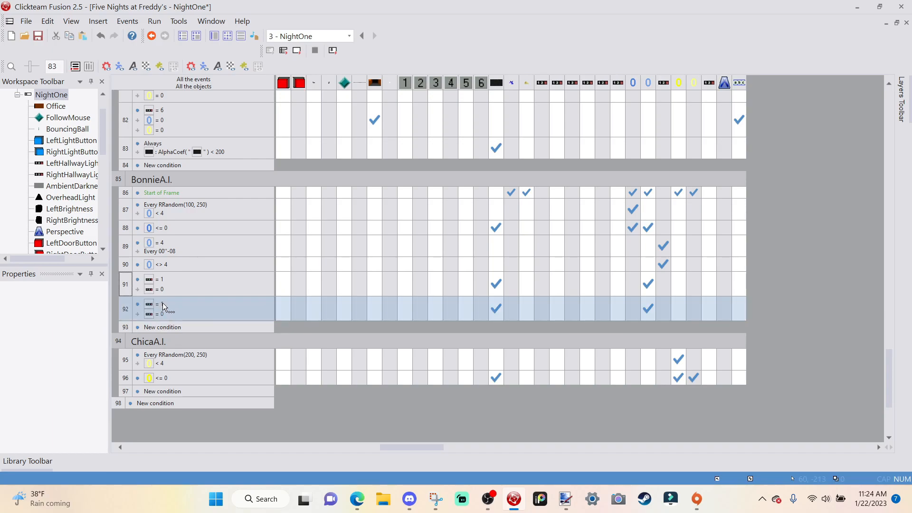
pyautogui.write('0')
pyautogui.press('Return')
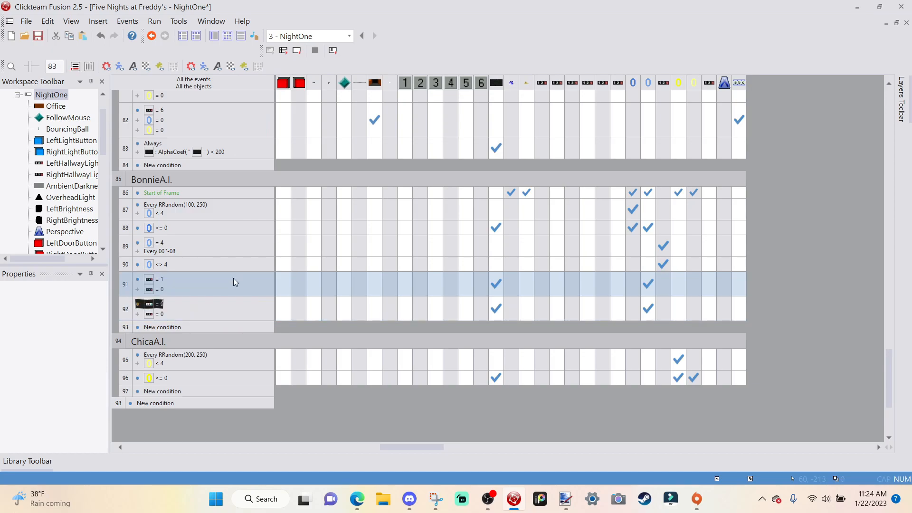
pyautogui.moveTo(383, 447); pyautogui.dragTo(126, 458)
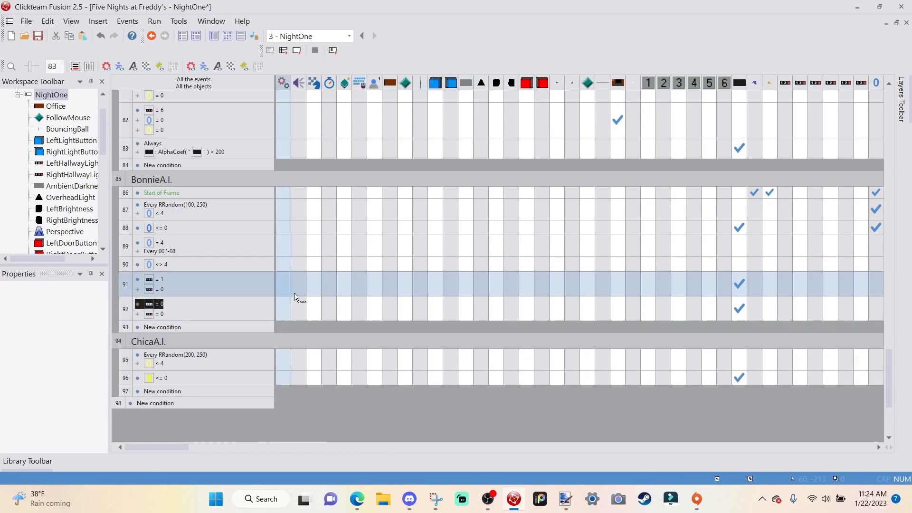
# In the LeftDoorActivation equals 0 event, fire the timer event "BonnieJumpscare" after a delay of 0 seconds and 3/100.
pyautogui.rightClick(330, 300)
pyautogui.click(375, 327)
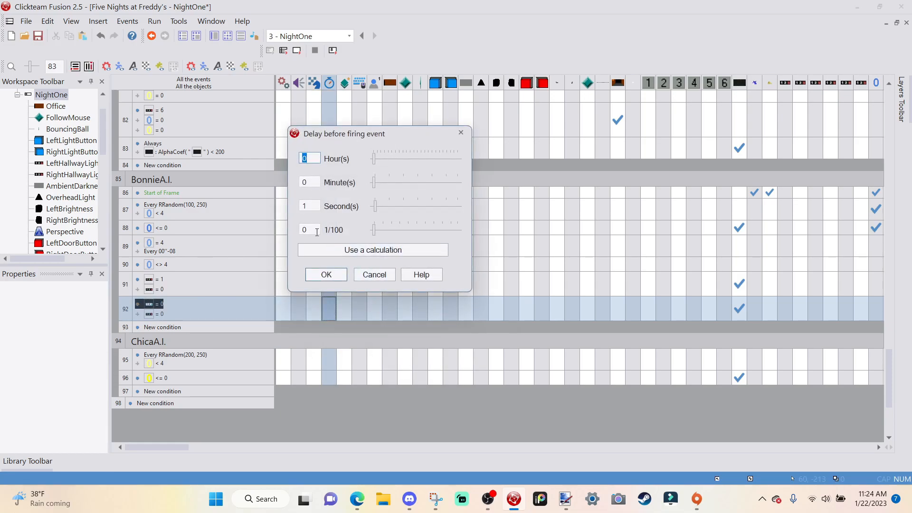
pyautogui.doubleClick(313, 209)
pyautogui.write('0')
pyautogui.press('Tab')
pyautogui.click(326, 275)
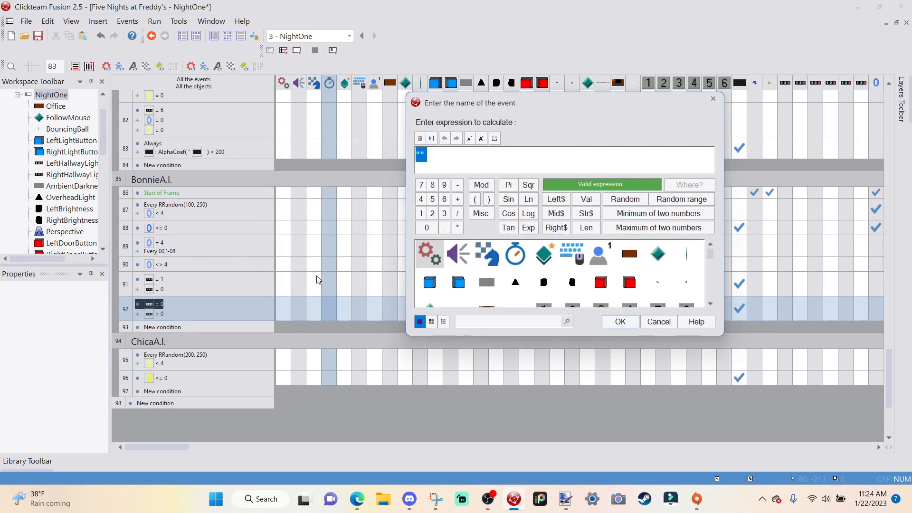
pyautogui.write('"Bo')
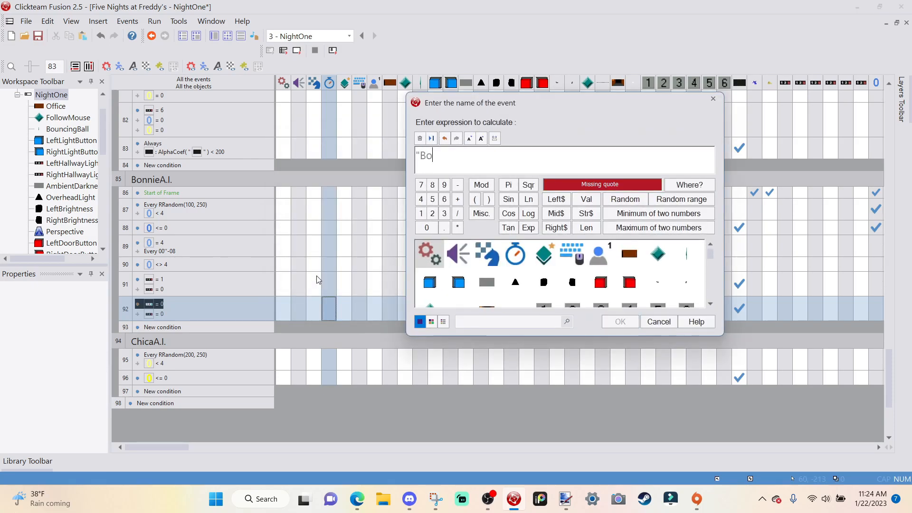
pyautogui.write('nnieJumpscare"')
pyautogui.press('Return')
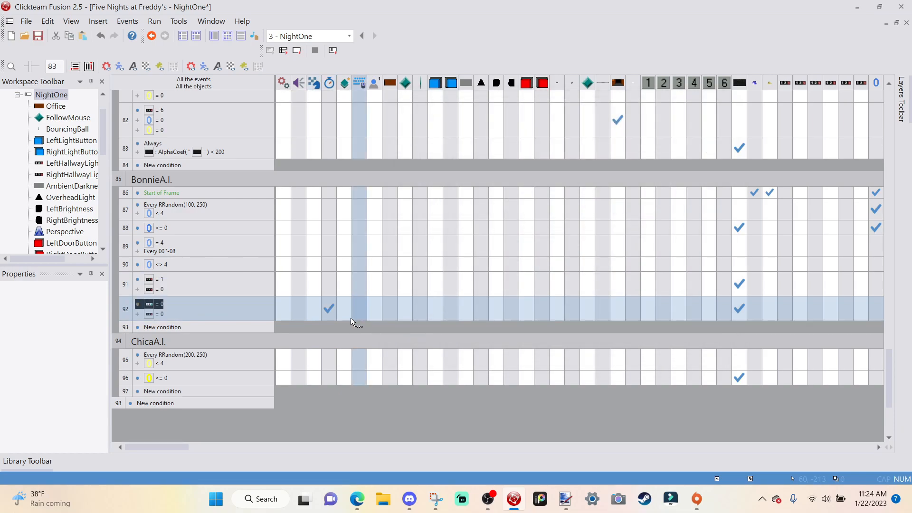
pyautogui.click(328, 308)
pyautogui.click(370, 373)
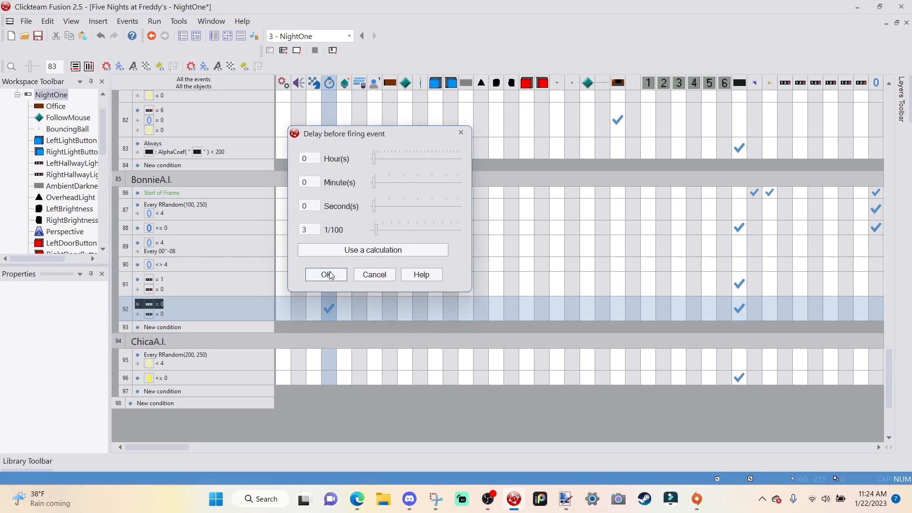
pyautogui.click(330, 274)
pyautogui.click(620, 319)
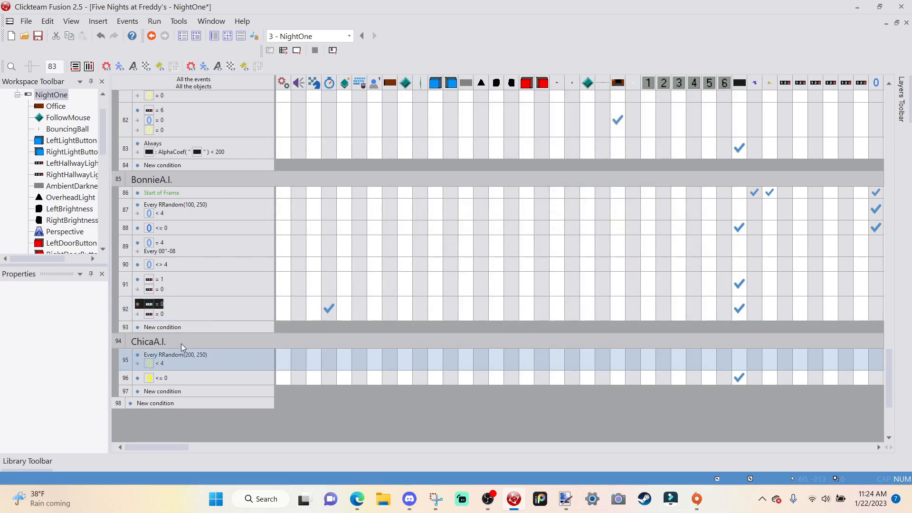
# Add an On timer event condition for "BonnieJumpscare" at the end of the BonnieA.I. group.
pyautogui.click(162, 327)
pyautogui.click(105, 43)
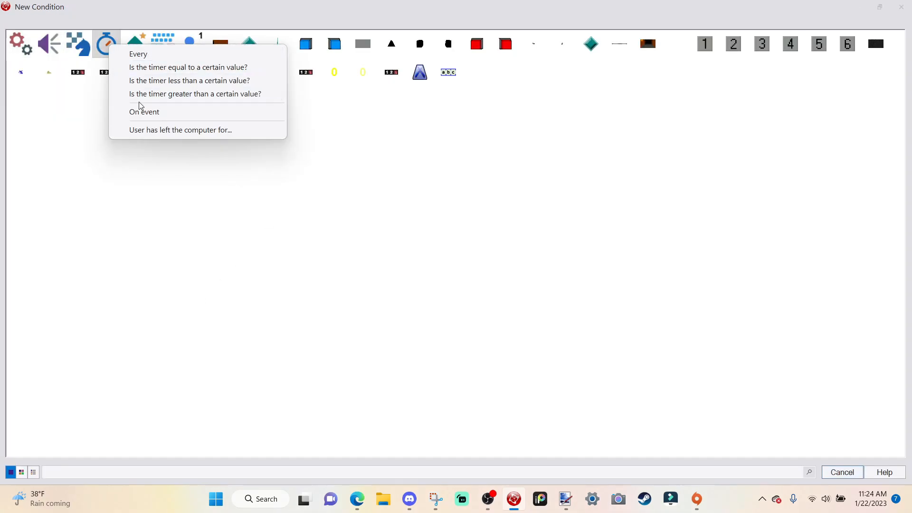
pyautogui.click(143, 112)
pyautogui.click(613, 317)
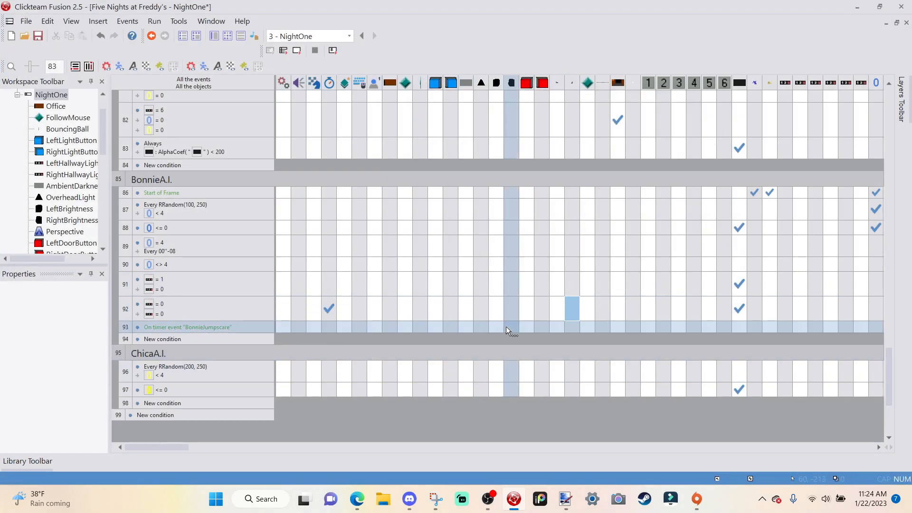
# In the "BonnieJumpscare" timer event, add an animation action to the Bonnie jumpscare object and make the object reappear.
pyautogui.moveTo(162, 447); pyautogui.dragTo(413, 458)
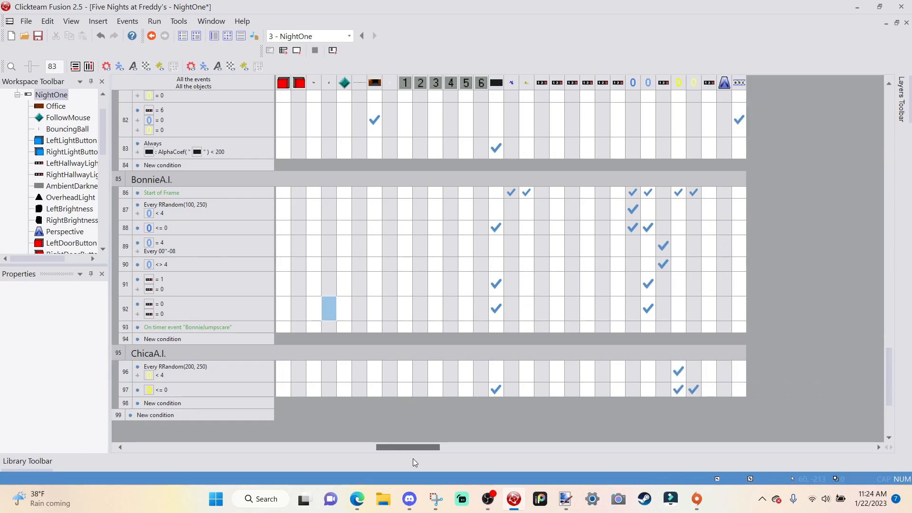
pyautogui.rightClick(517, 326)
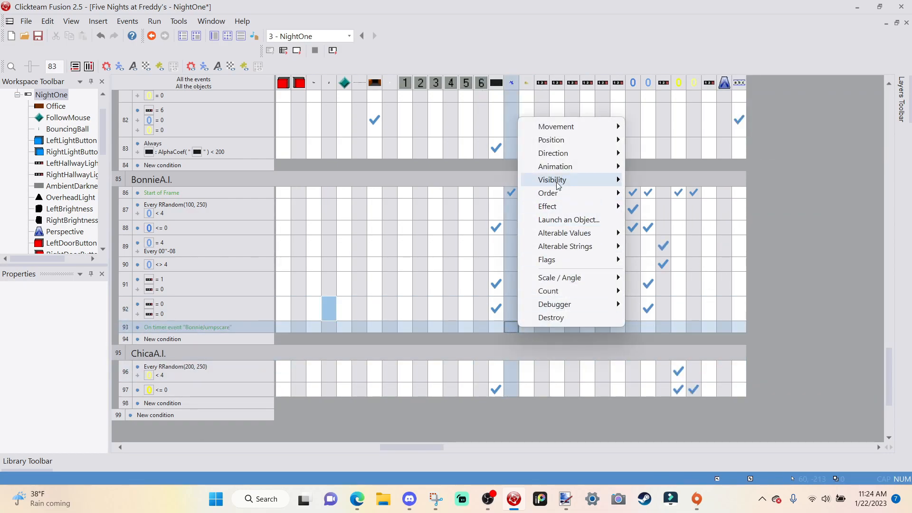
pyautogui.moveTo(569, 166)
pyautogui.click(713, 183)
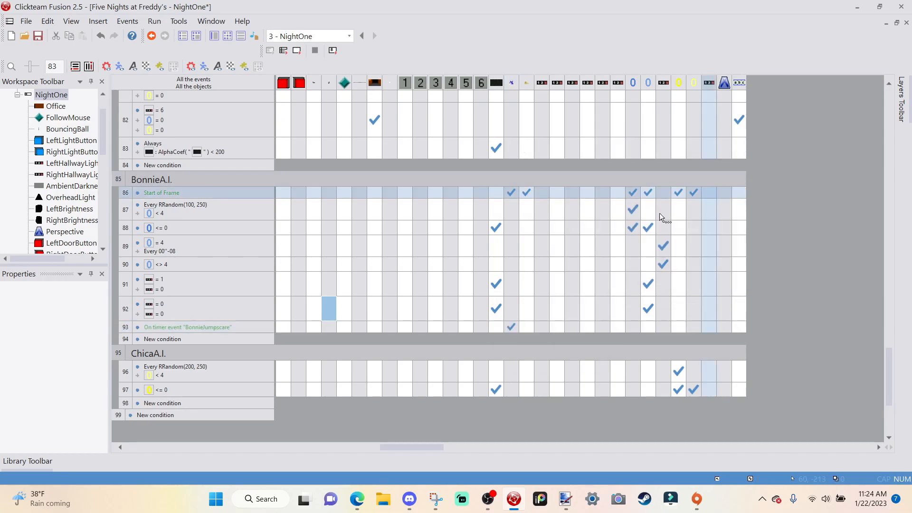
pyautogui.rightClick(510, 329)
pyautogui.moveTo(582, 150)
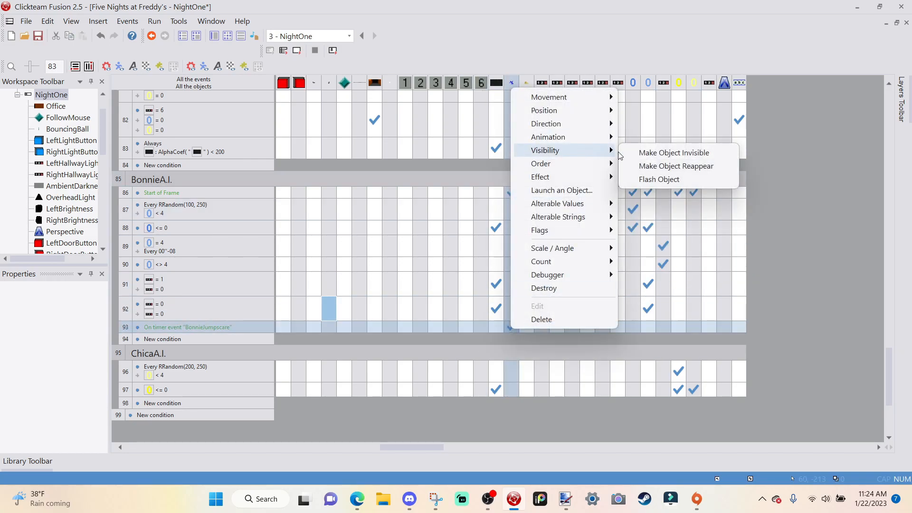
pyautogui.click(642, 164)
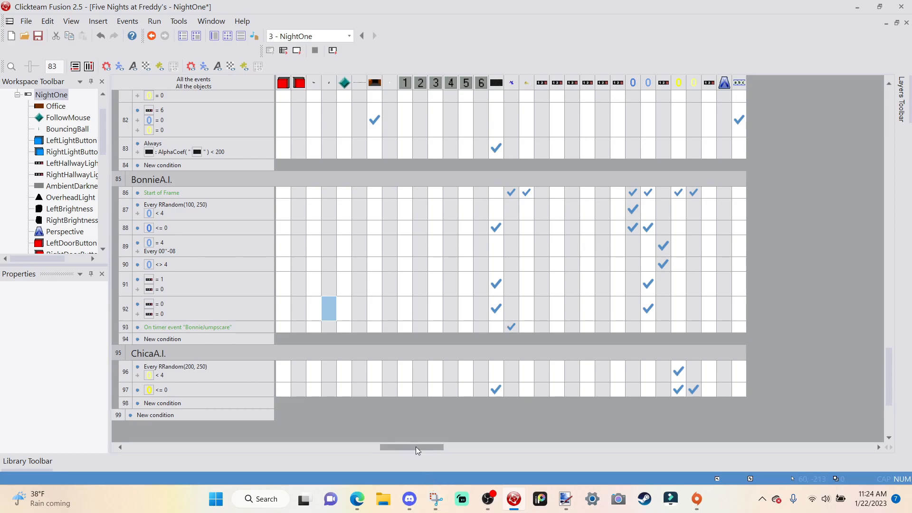
# In the "BonnieJumpscare" timer event, fire the timer event "GameOver" after a delay of 1 second.
pyautogui.moveTo(415, 446); pyautogui.dragTo(160, 447)
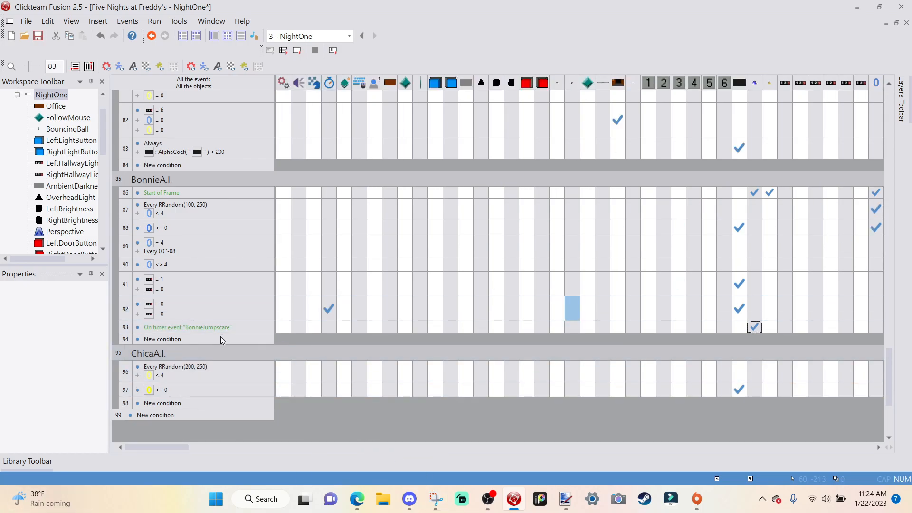
pyautogui.rightClick(328, 326)
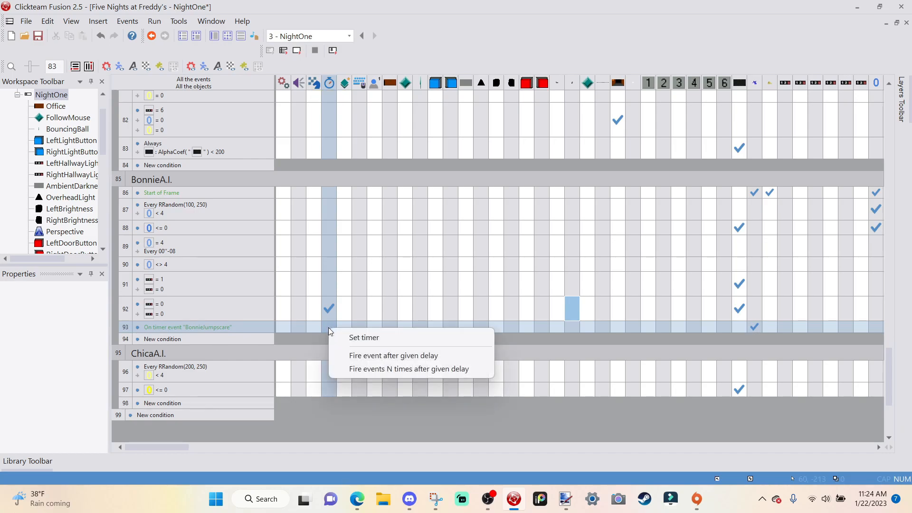
pyautogui.click(363, 356)
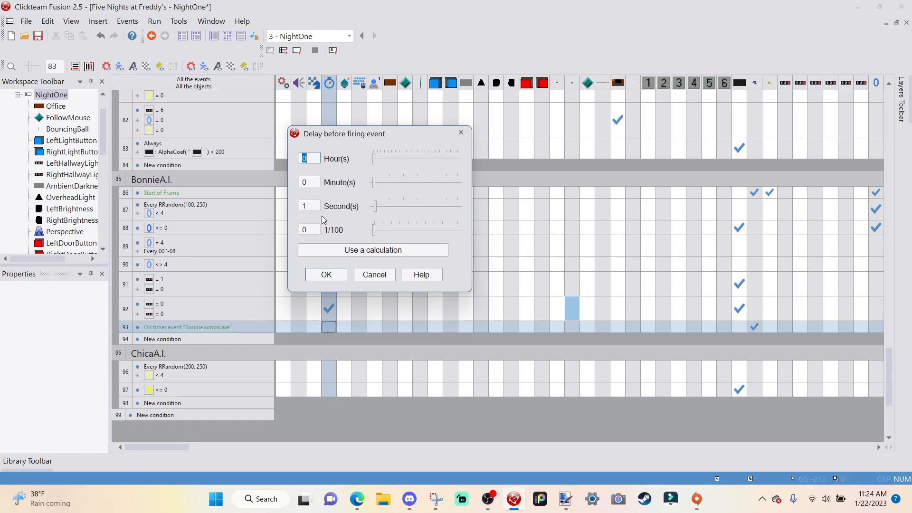
pyautogui.doubleClick(312, 209)
pyautogui.doubleClick(310, 230)
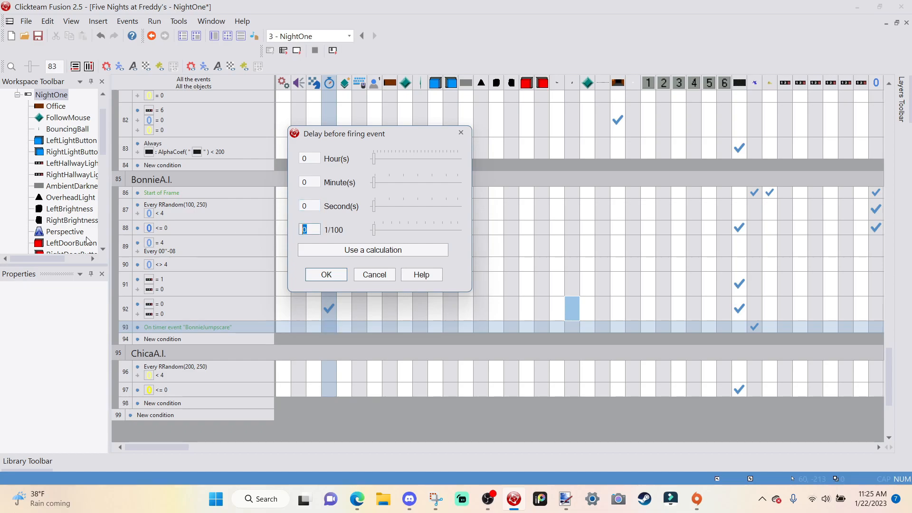
pyautogui.click(315, 206)
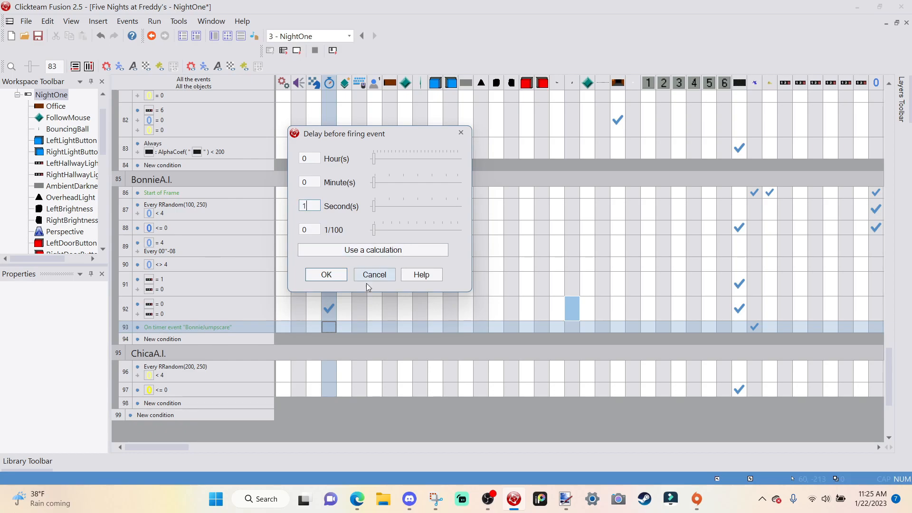
pyautogui.click(333, 278)
pyautogui.write('"Game')
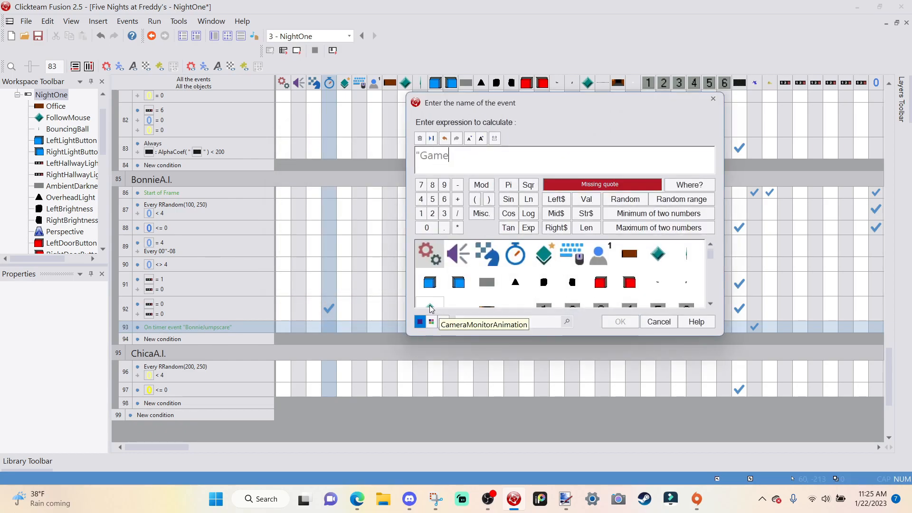
pyautogui.press('capslock')
pyautogui.write('O')
pyautogui.press('capslock')
pyautogui.write('"')
pyautogui.hotkey('ctrl', 'a')
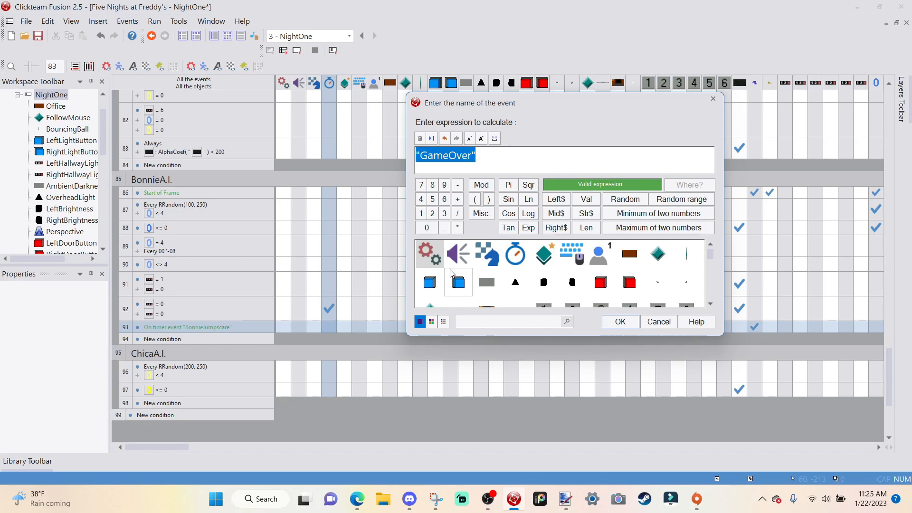
pyautogui.click(616, 321)
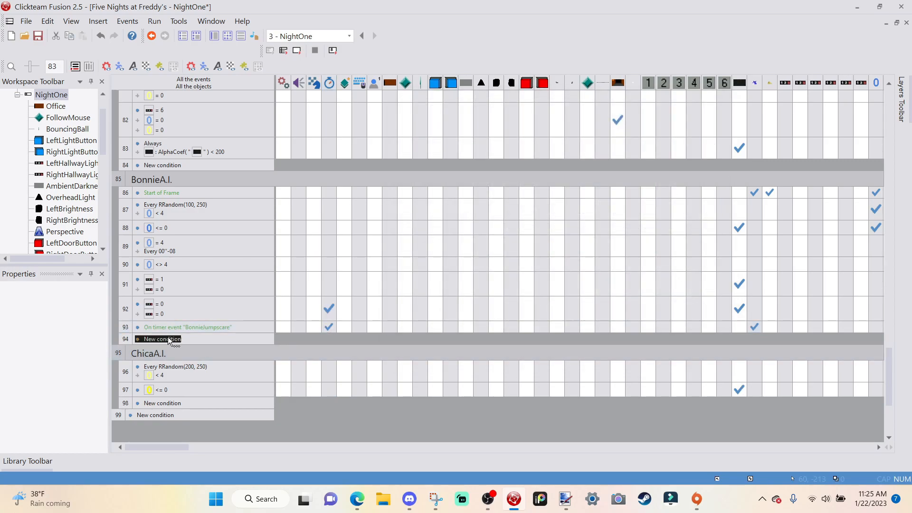
# Add an On timer event condition for "GameOver" below the "BonnieJumpscare" event and collapse the NightOne object tree.
pyautogui.doubleClick(169, 340)
pyautogui.click(106, 43)
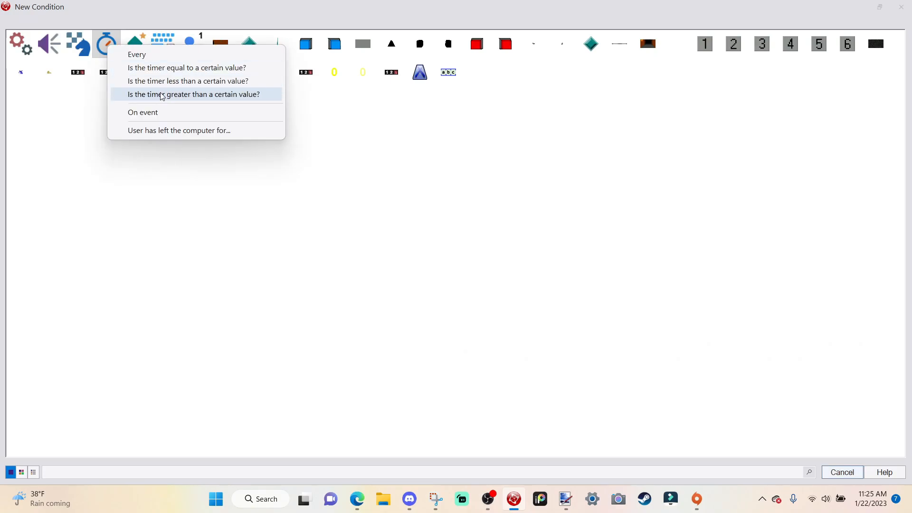
pyautogui.click(142, 112)
pyautogui.write('GameOver')
pyautogui.click(614, 320)
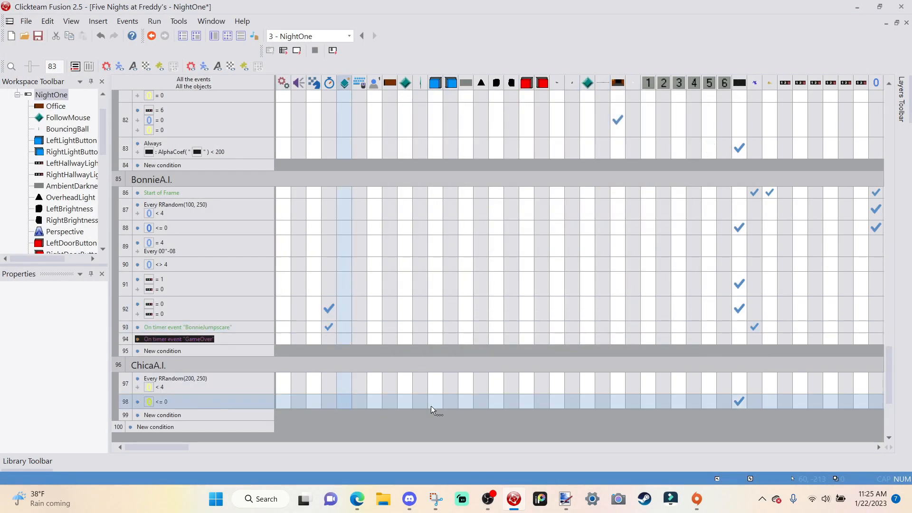
pyautogui.click(18, 94)
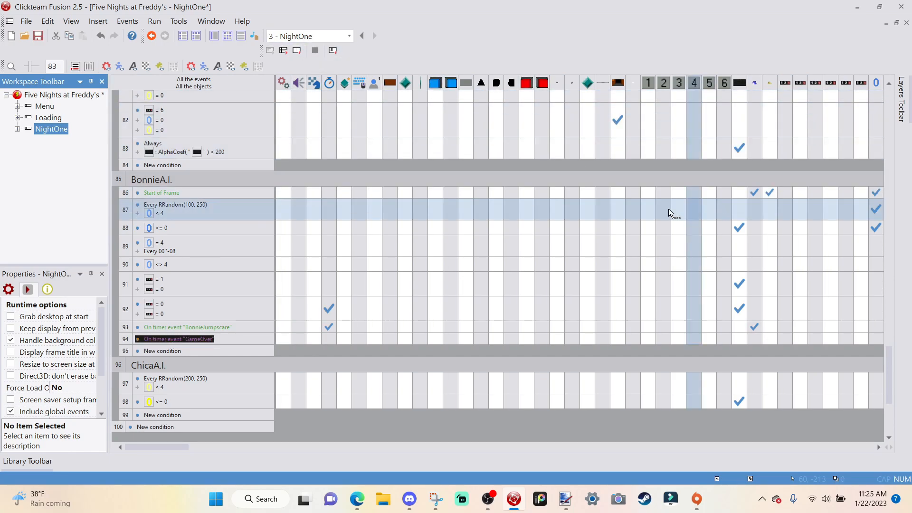
# Set the upper limit of the RRandom interval in Bonnie's countdown event to 125.
pyautogui.doubleClick(168, 203)
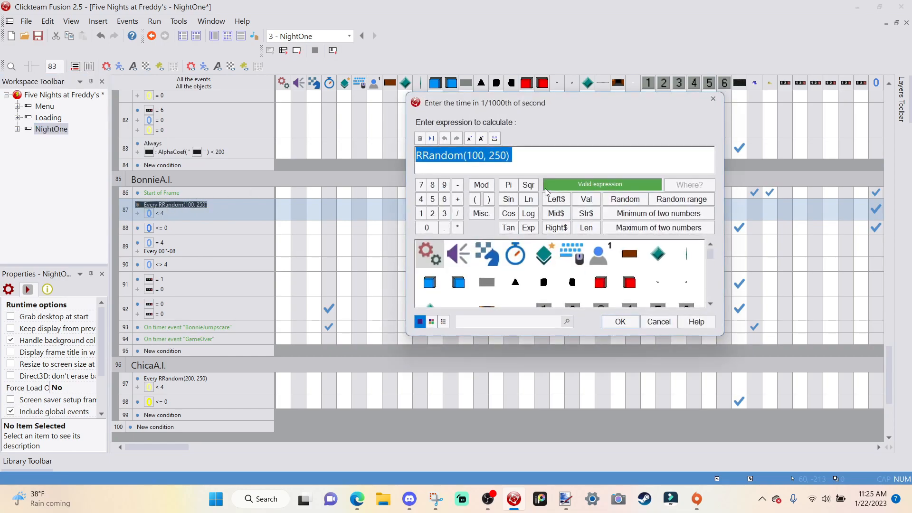
pyautogui.click(478, 164)
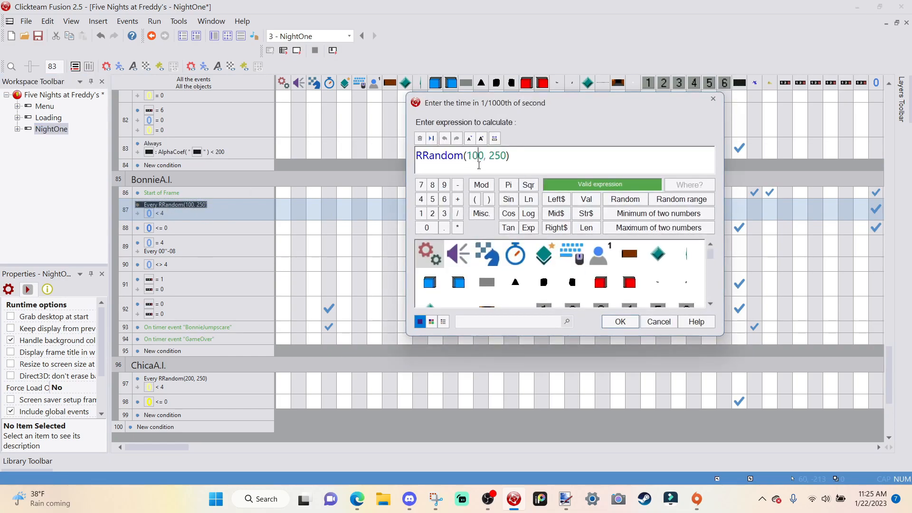
pyautogui.moveTo(489, 161); pyautogui.dragTo(506, 164)
pyautogui.write('125')
pyautogui.press('Return')
# Run the NightOne frame, view cameras 6, 5 and 1, and return to the office to test Bonnie's jumpscare.
pyautogui.click(299, 50)
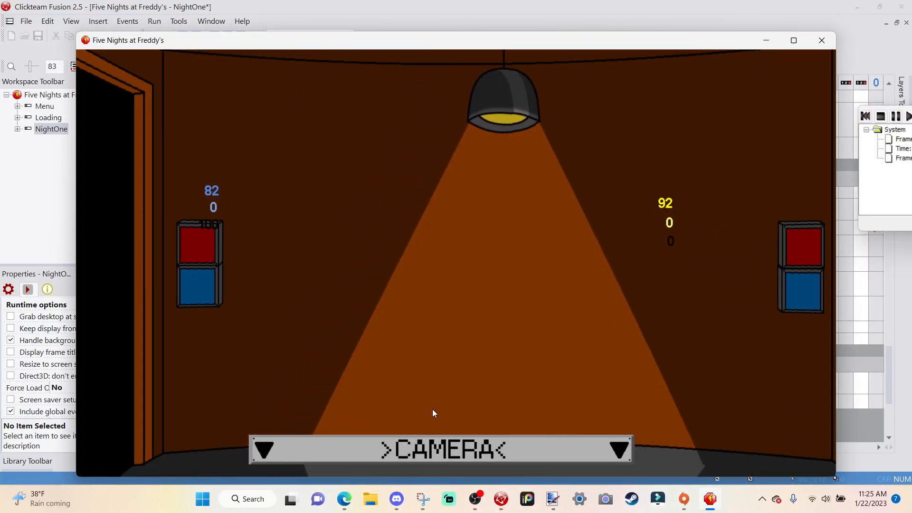
pyautogui.moveTo(449, 443)
pyautogui.click(742, 235)
pyautogui.click(736, 279)
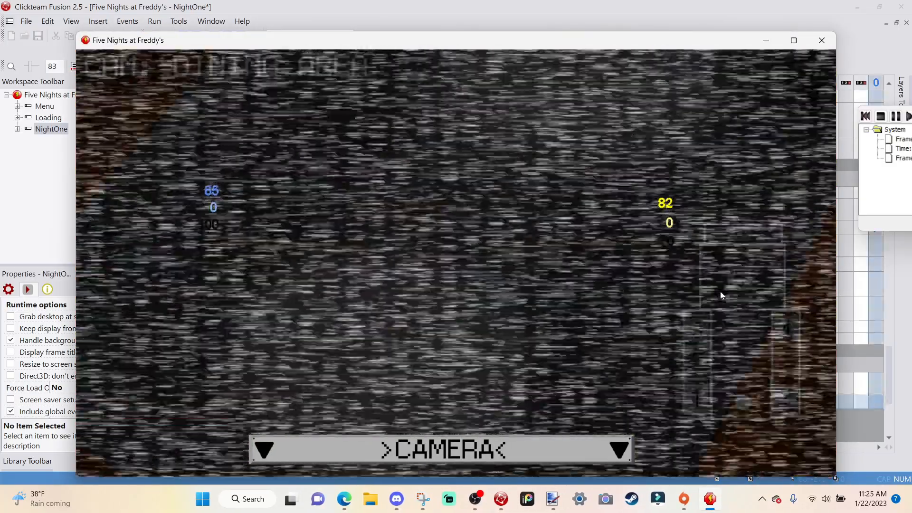
pyautogui.click(698, 395)
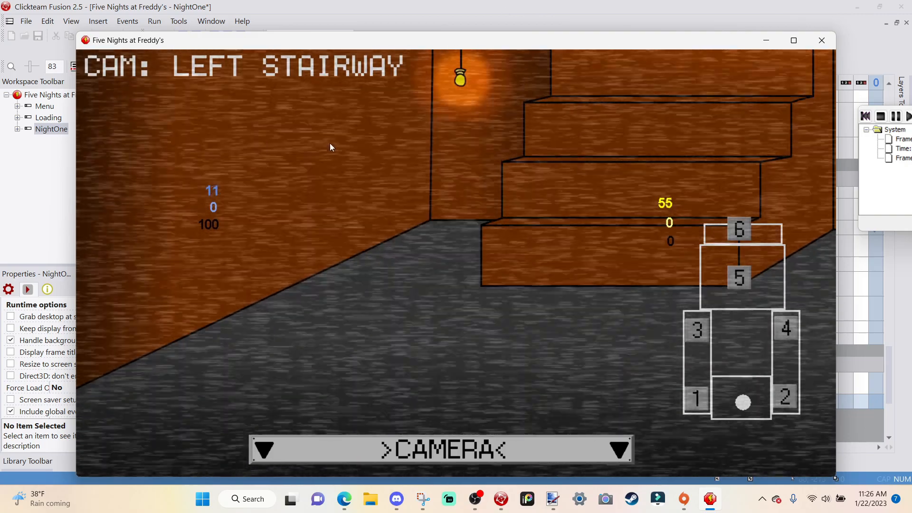
pyautogui.moveTo(577, 450)
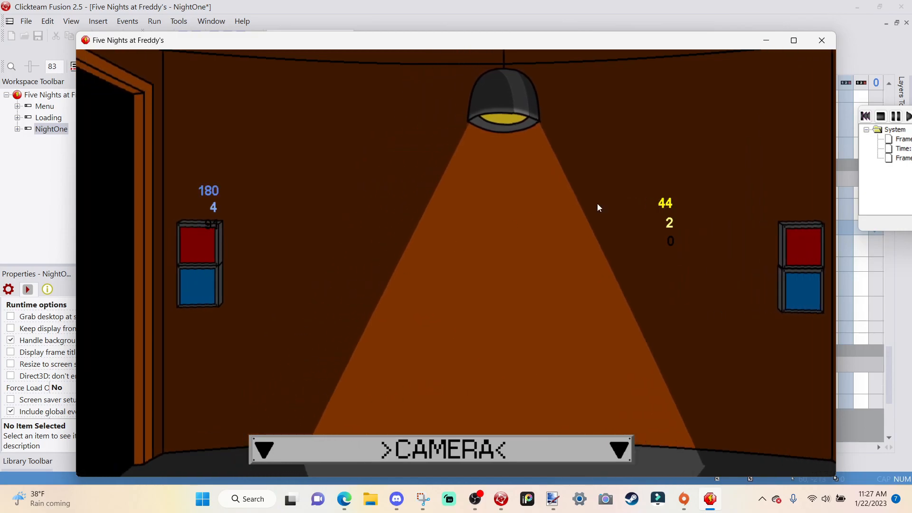
# Test the left office light and close and reopen the left door in the running game.
pyautogui.click(204, 290)
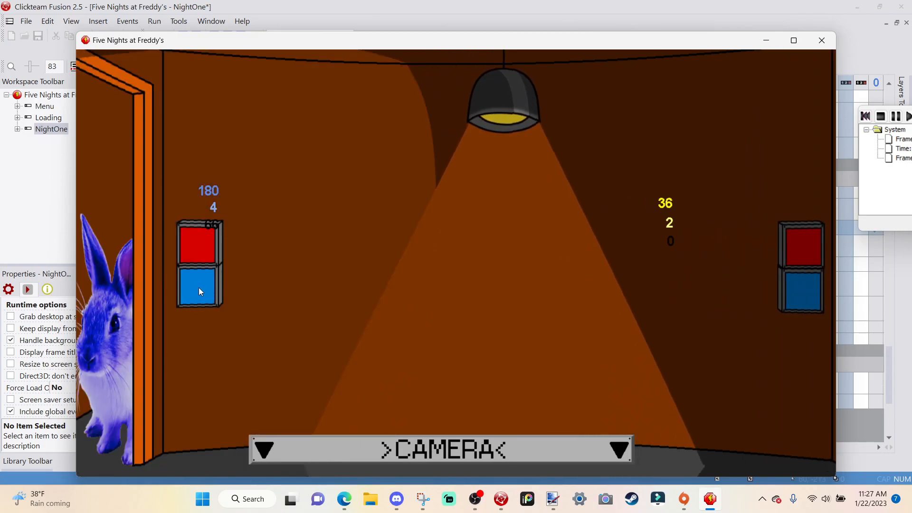
pyautogui.click(199, 286)
pyautogui.click(198, 250)
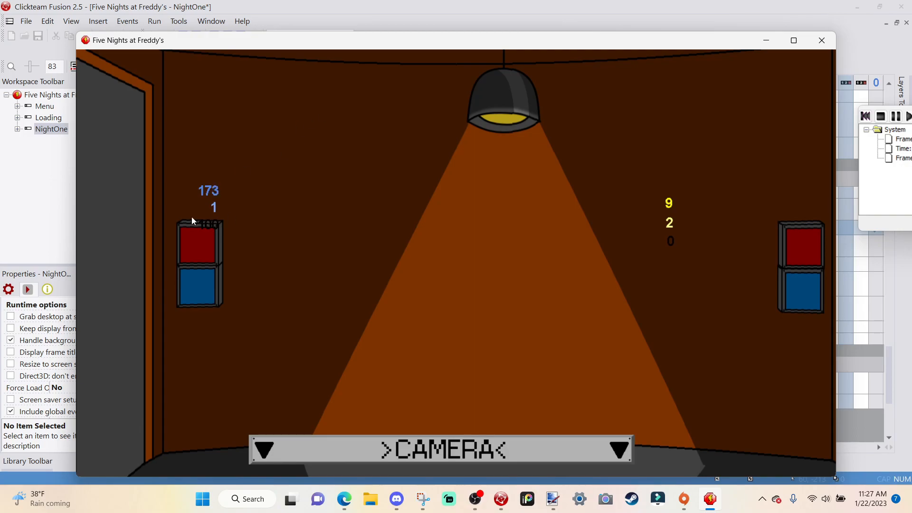
pyautogui.click(198, 239)
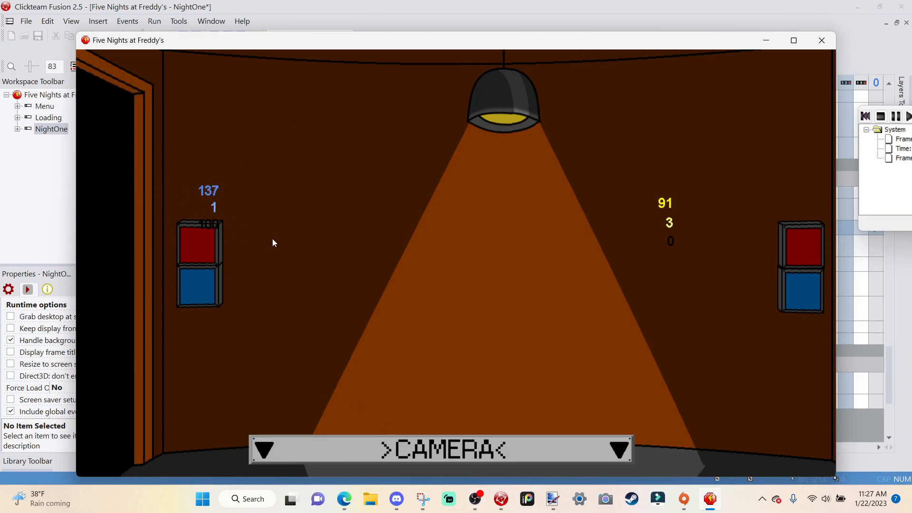
# Open the in-game camera monitor, check the show stage and dining area feeds, and lower the monitor.
pyautogui.moveTo(411, 445)
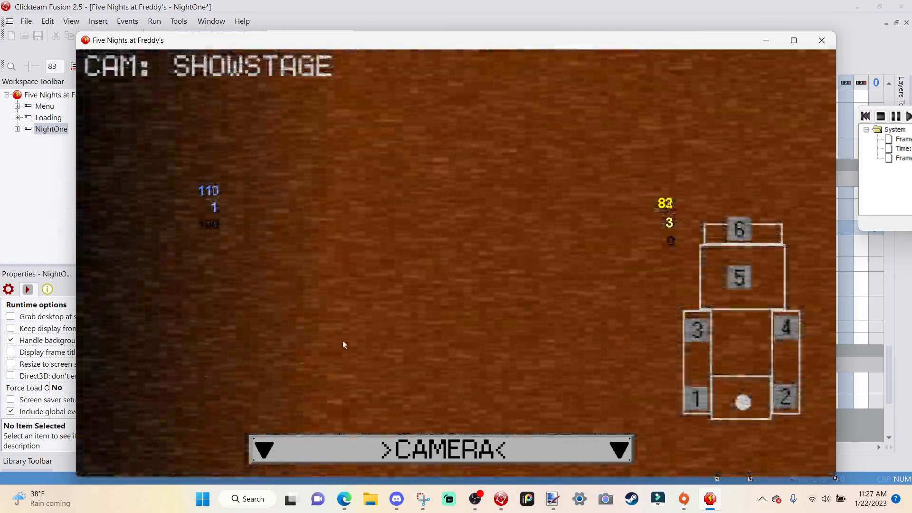
pyautogui.click(739, 280)
pyautogui.click(731, 235)
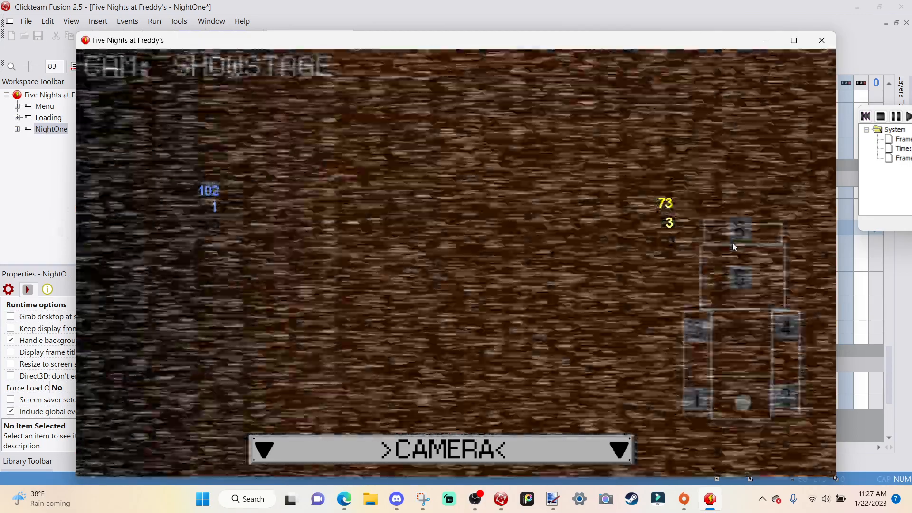
pyautogui.click(750, 272)
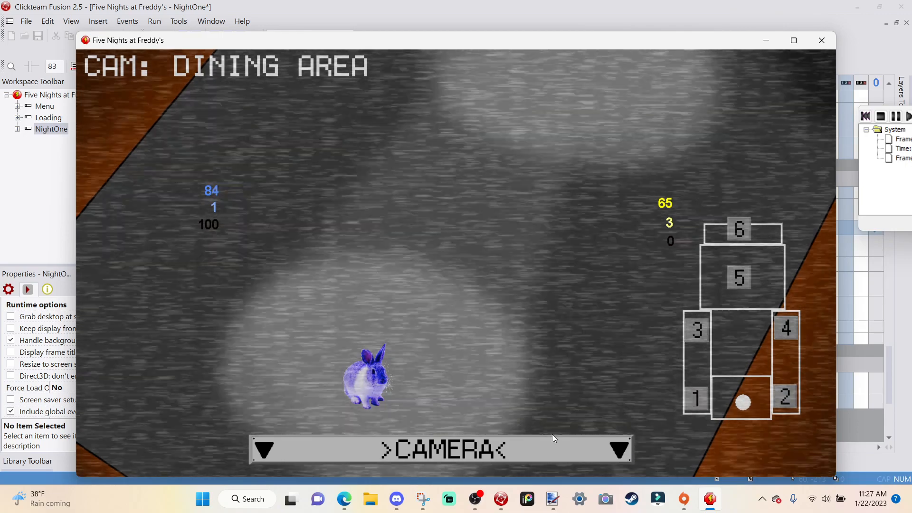
pyautogui.moveTo(552, 441)
# Check cameras 5 and 3 and the left office light in the game, and end the test run.
pyautogui.click(710, 258)
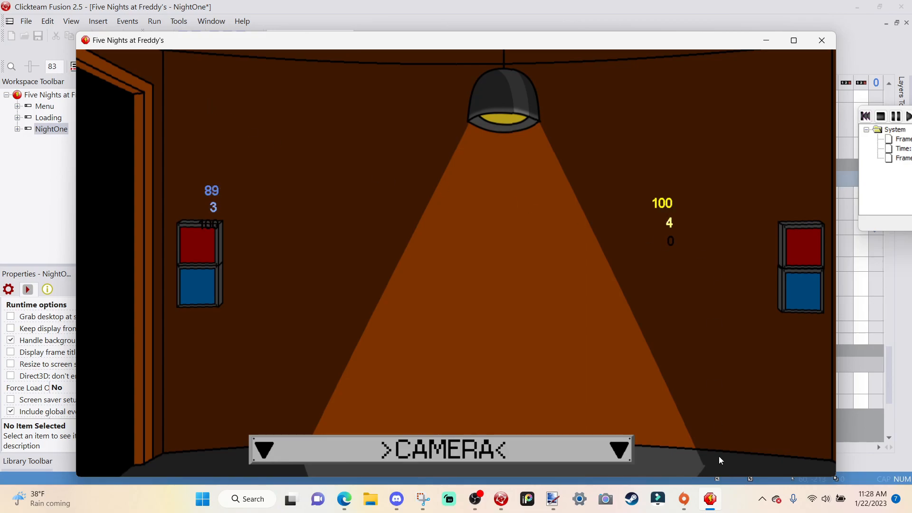
pyautogui.click(713, 306)
pyautogui.click(738, 295)
pyautogui.moveTo(385, 447)
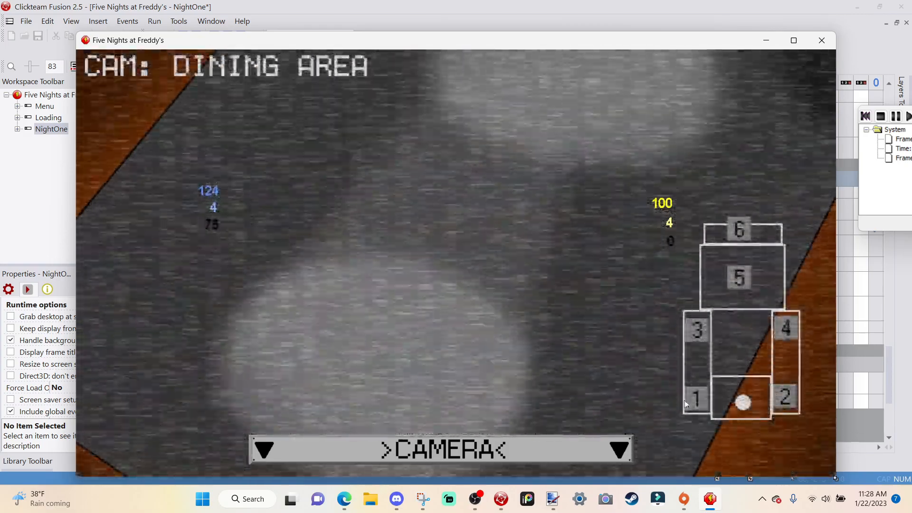
pyautogui.click(697, 330)
pyautogui.moveTo(322, 436)
pyautogui.click(185, 285)
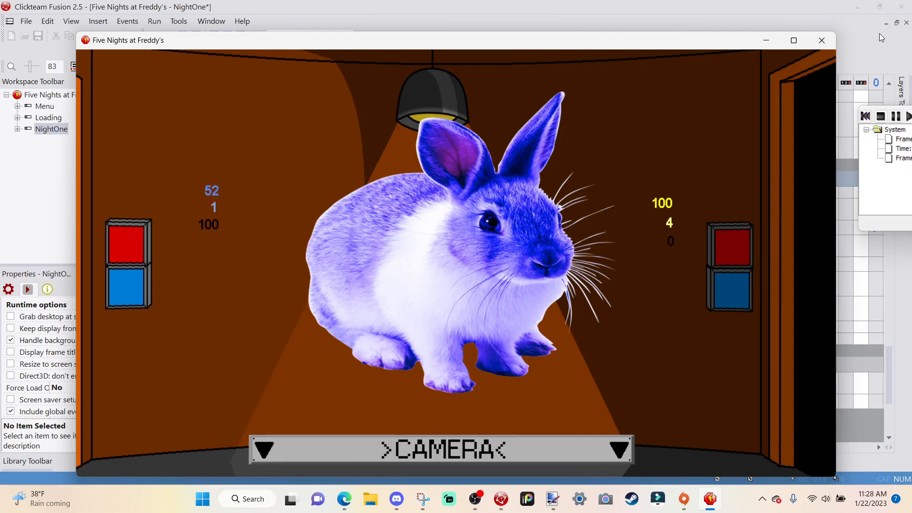
pyautogui.click(814, 45)
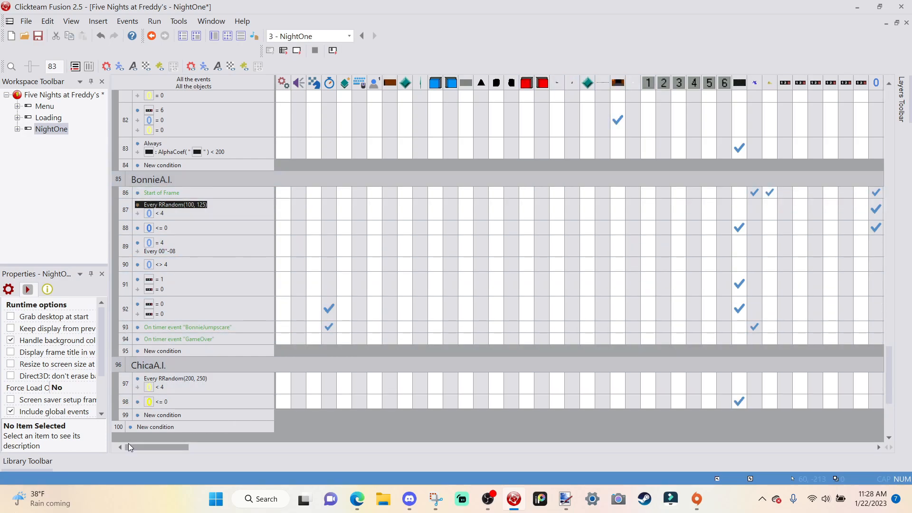
# Change the timer condition in the BonnieA.I. group to every RRandom(100, 250).
pyautogui.moveTo(739, 233)
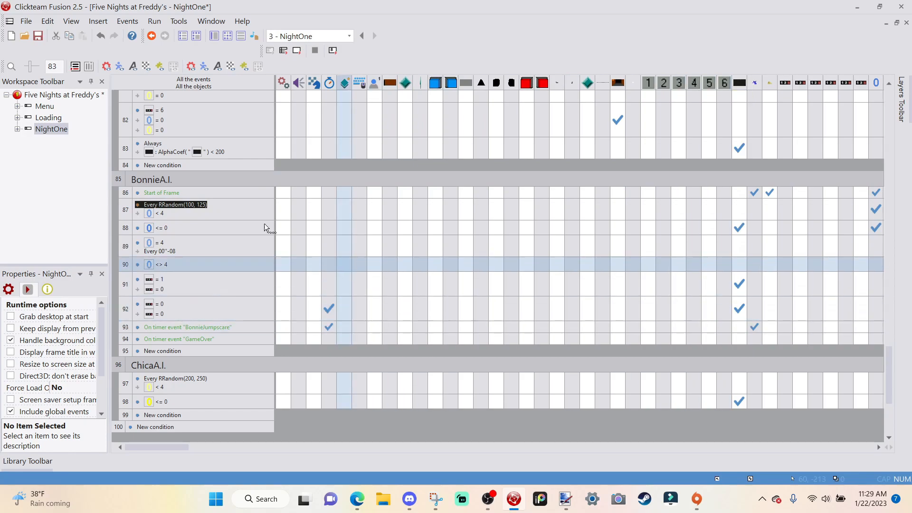
pyautogui.doubleClick(199, 204)
pyautogui.moveTo(483, 156); pyautogui.dragTo(496, 157)
pyautogui.write('250')
pyautogui.press('Return')
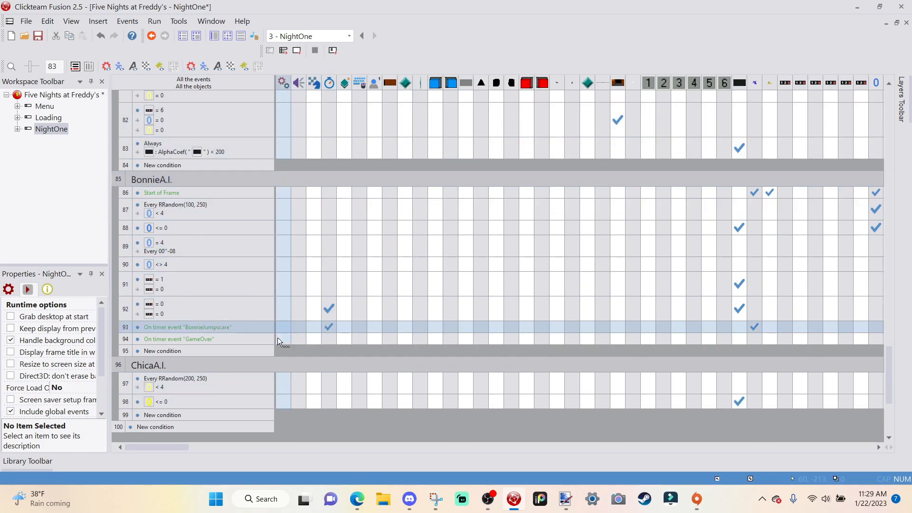
# Change the timer condition in the ChicaA.I. group to every RRandom(75, 100).
pyautogui.doubleClick(201, 378)
pyautogui.click(480, 153)
pyautogui.doubleClick(468, 155)
pyautogui.write('1')
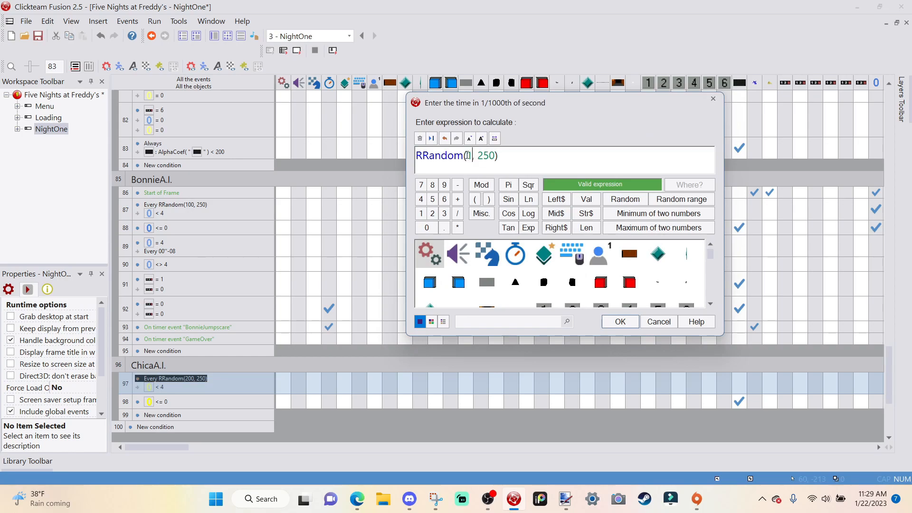
pyautogui.press('BackSpace')
pyautogui.write('75')
pyautogui.doubleClick(493, 155)
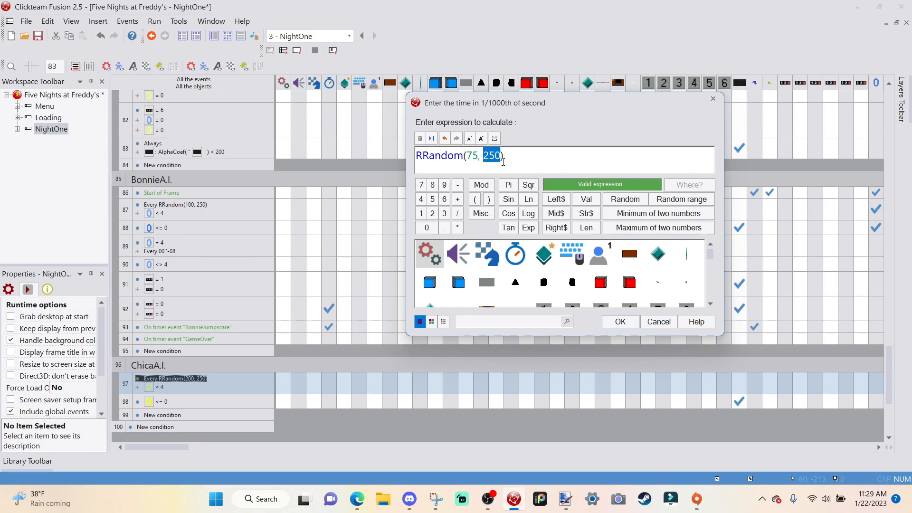
pyautogui.write('100')
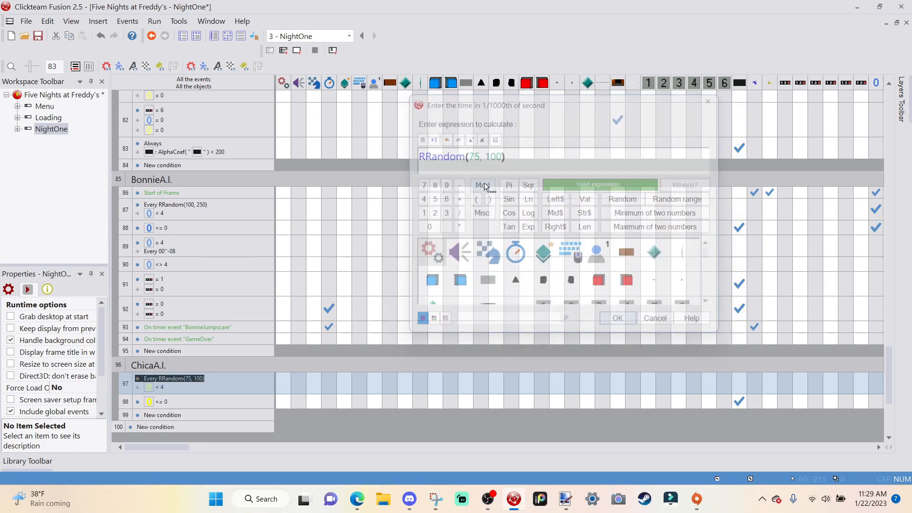
pyautogui.press('Return')
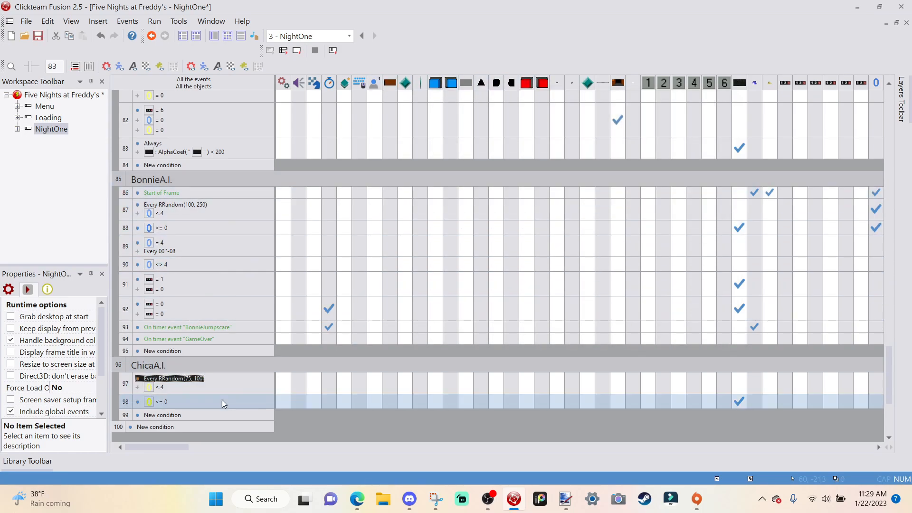
# Add an event to the ChicaA.I. group that tests whether the pale yellow counter equals 4.
pyautogui.moveTo(172, 448)
pyautogui.mouseDown()
pyautogui.moveTo(511, 478)
pyautogui.moveTo(237, 478)
pyautogui.moveTo(173, 431)
pyautogui.mouseUp()
pyautogui.scroll(-3, 173, 432)
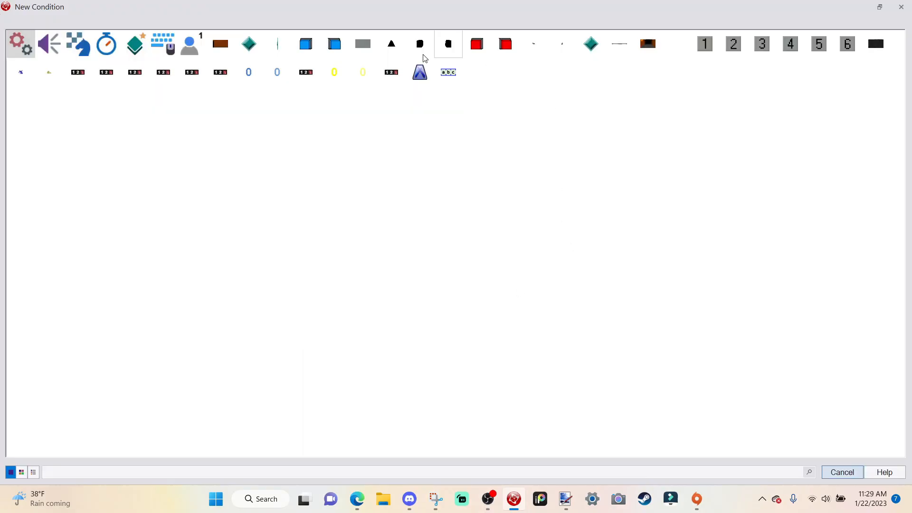
pyautogui.click(353, 68)
pyautogui.click(435, 184)
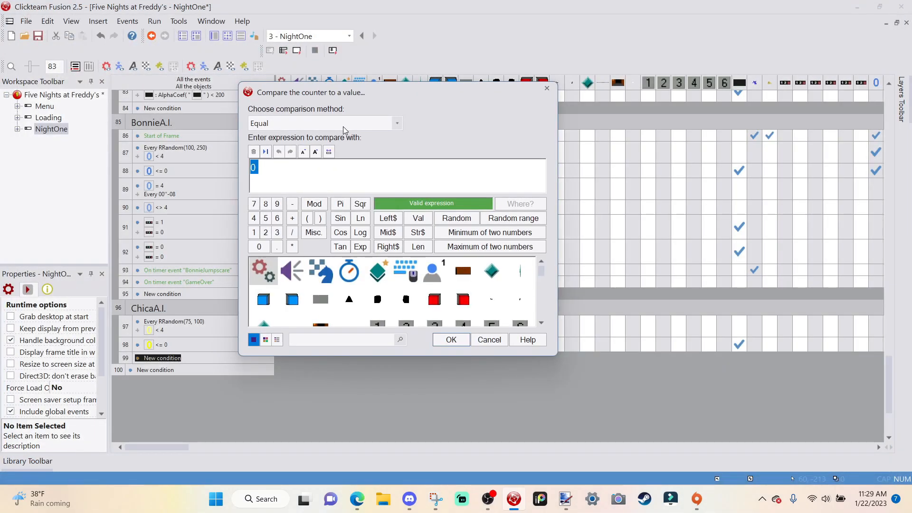
pyautogui.press('Return')
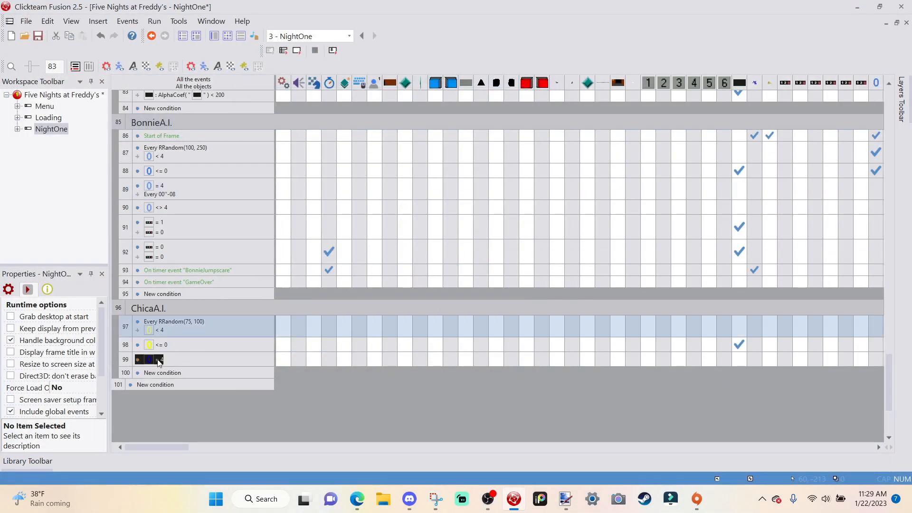
# Add a timer condition of every 0 seconds and 8 hundredths to the ChicaA.I. event for counter = 4.
pyautogui.rightClick(157, 364)
pyautogui.click(226, 249)
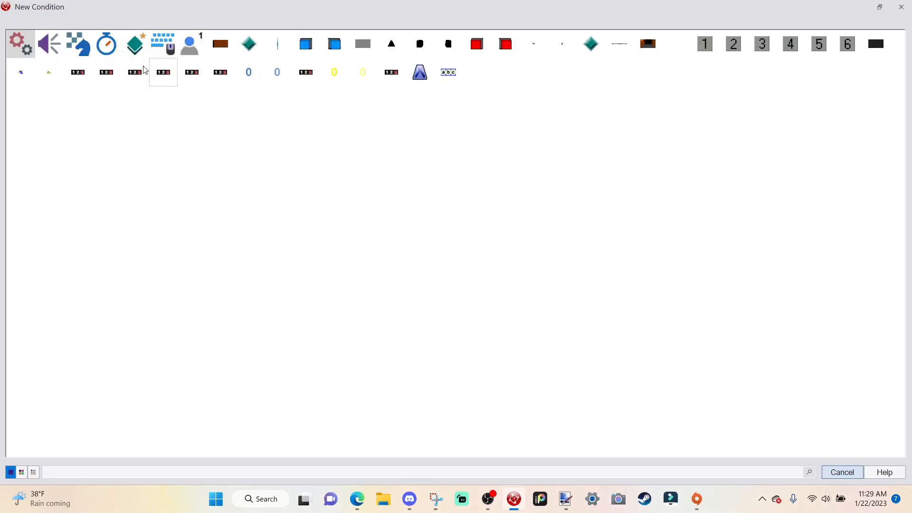
pyautogui.click(109, 50)
pyautogui.click(161, 57)
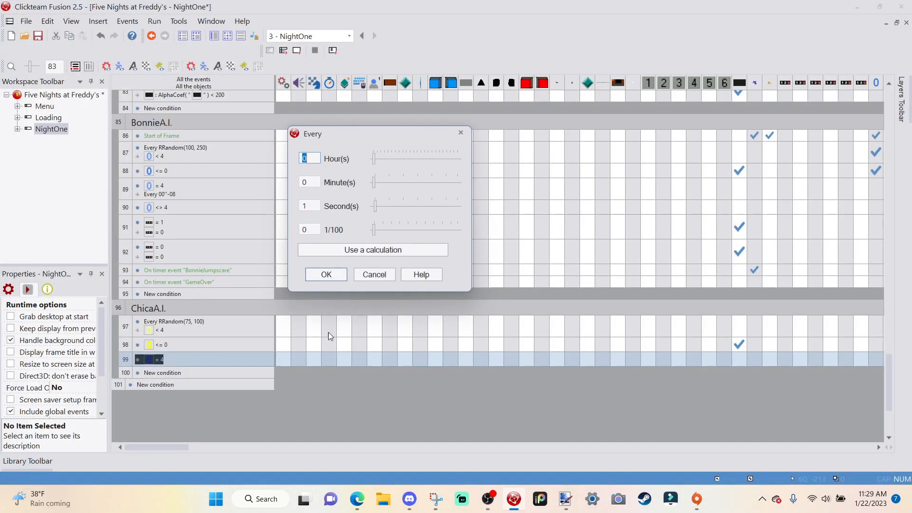
pyautogui.doubleClick(312, 207)
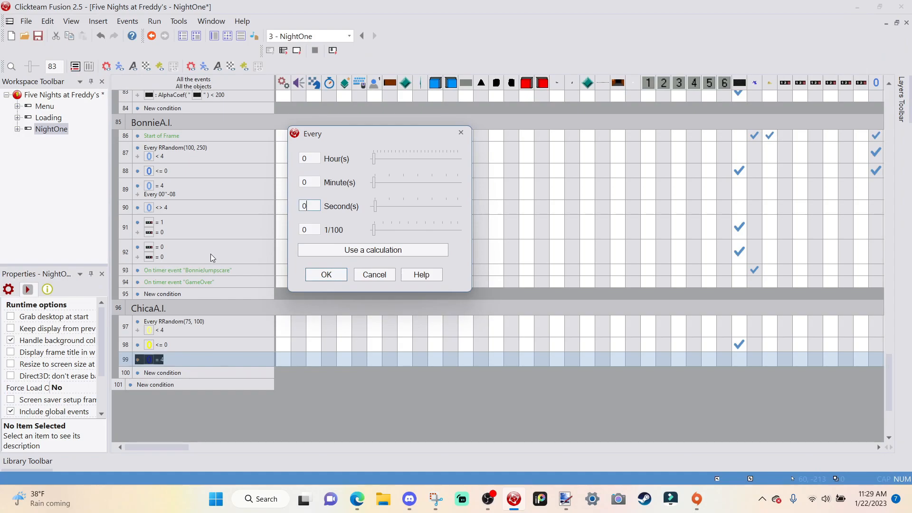
pyautogui.moveTo(317, 231); pyautogui.dragTo(254, 512)
pyautogui.write('8')
pyautogui.press('Return')
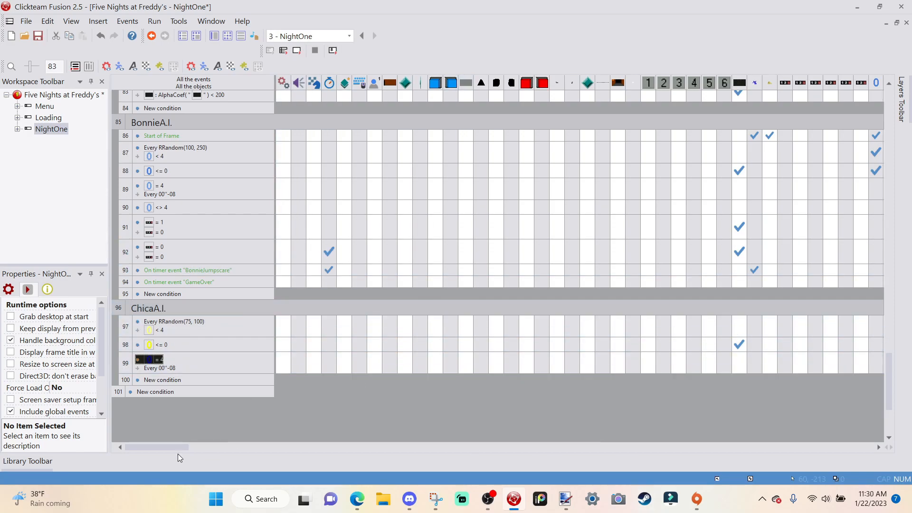
# Make the ChicaA.I. event for counter = 4 subtract 1 from the default-style counter beside the yellow counters.
pyautogui.moveTo(181, 447); pyautogui.dragTo(482, 444)
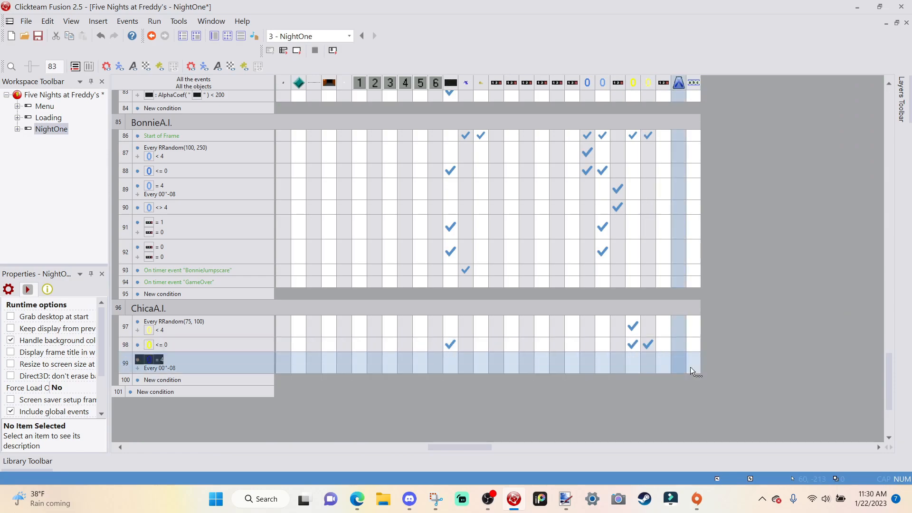
pyautogui.click(660, 361)
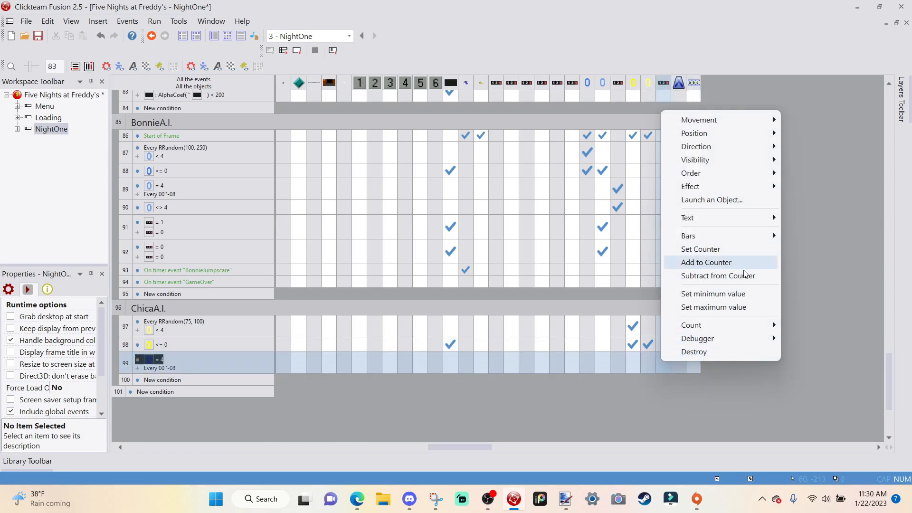
pyautogui.click(742, 273)
pyautogui.write('1')
pyautogui.press('Return')
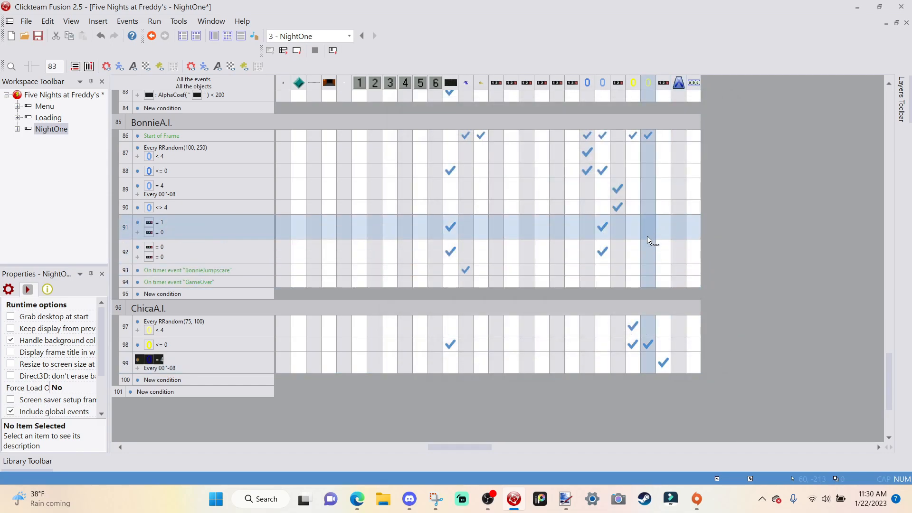
# Add an event to the ChicaA.I. group that tests whether the pale yellow counter is different from 4.
pyautogui.click(173, 378)
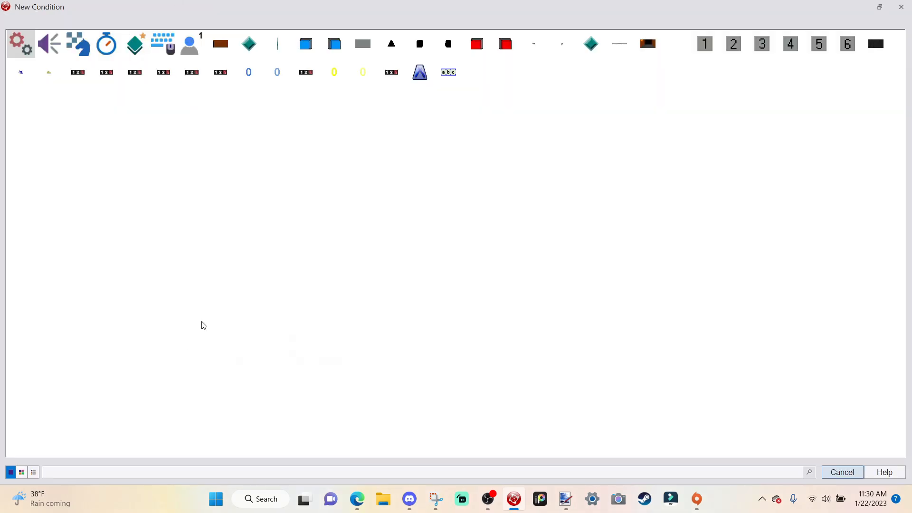
pyautogui.click(364, 73)
pyautogui.click(433, 193)
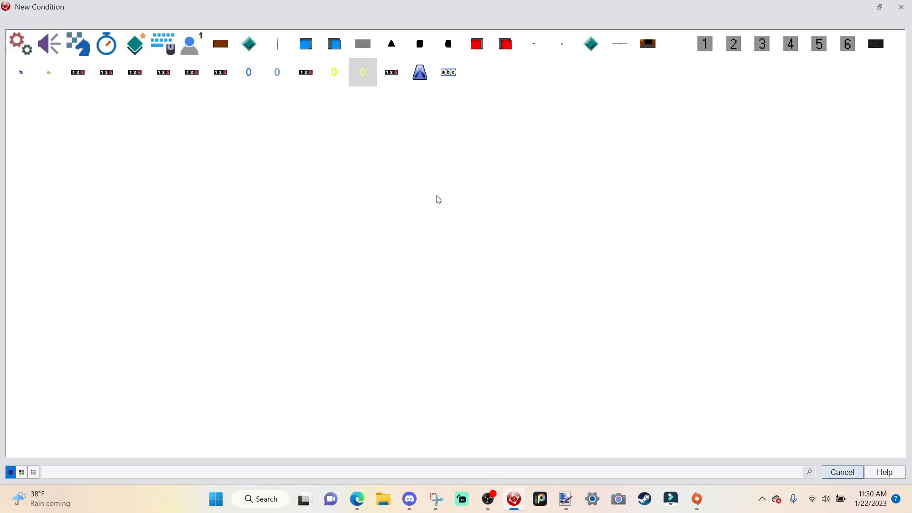
pyautogui.click(351, 122)
pyautogui.click(346, 144)
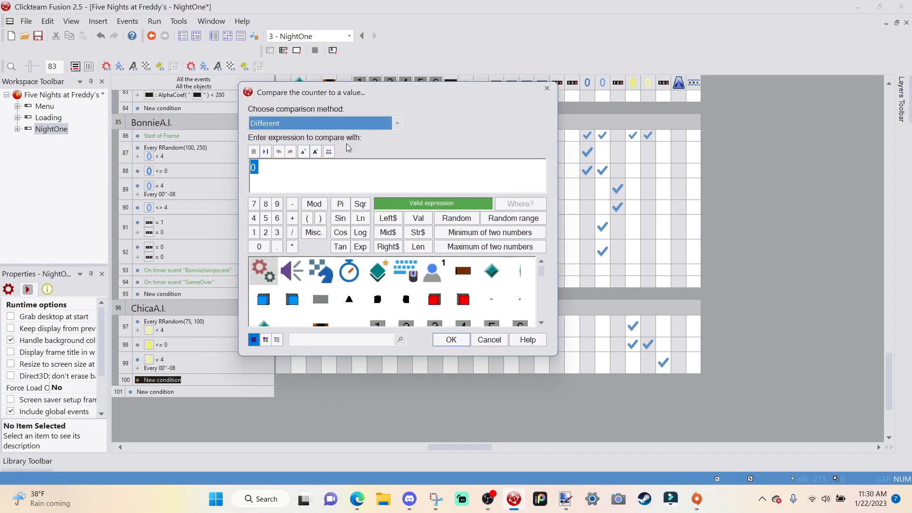
pyautogui.press('Tab')
pyautogui.write('4')
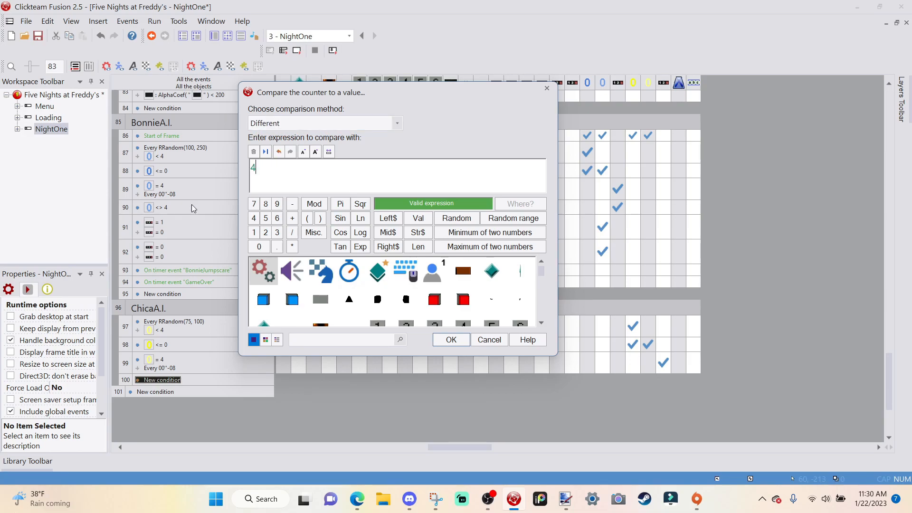
pyautogui.press('Return')
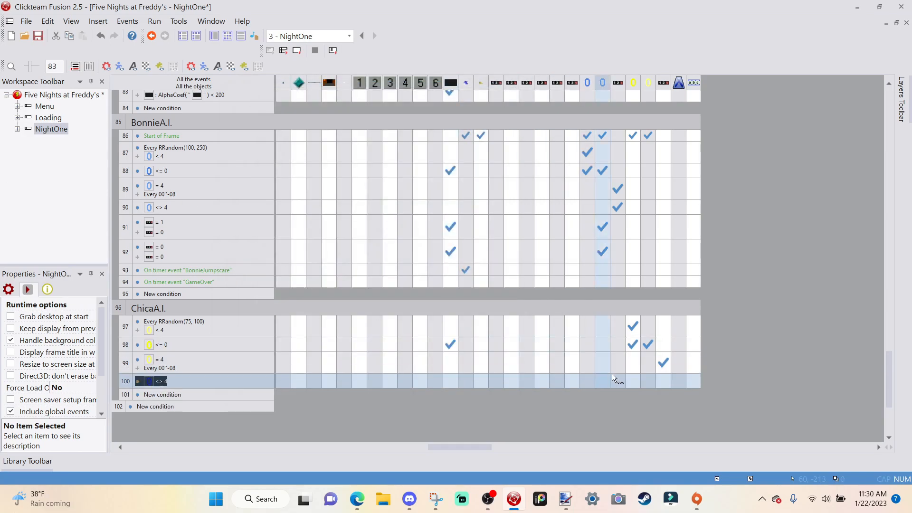
# Make the ChicaA.I. event for counter <> 4 set the default-style counter beside the yellow counters to 100.
pyautogui.click(658, 380)
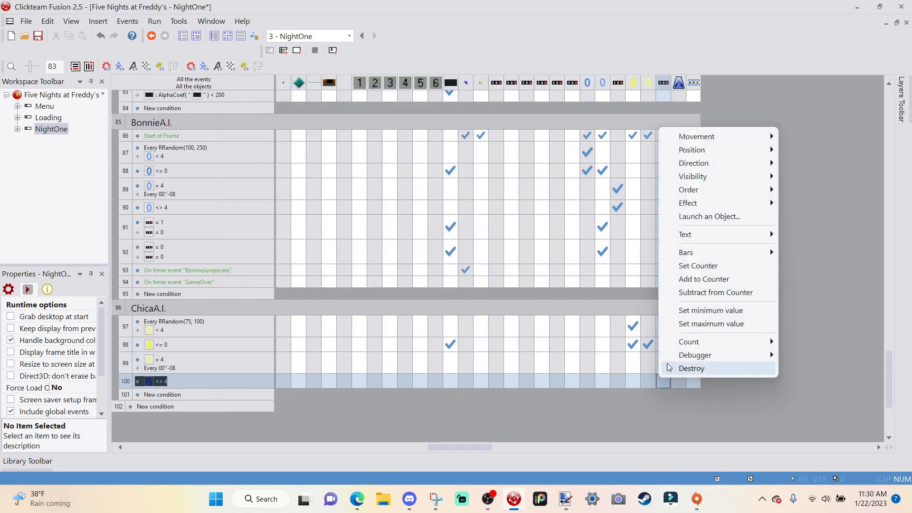
pyautogui.click(695, 267)
pyautogui.write('100')
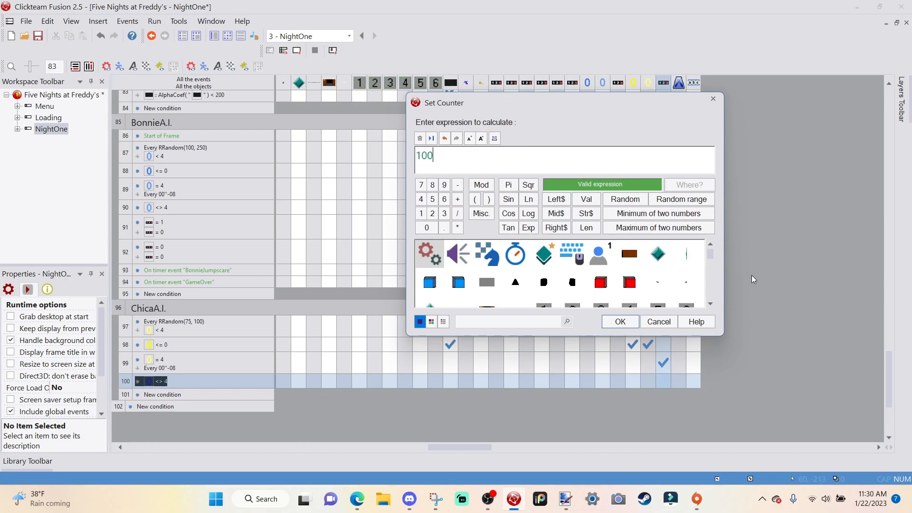
pyautogui.press('Return')
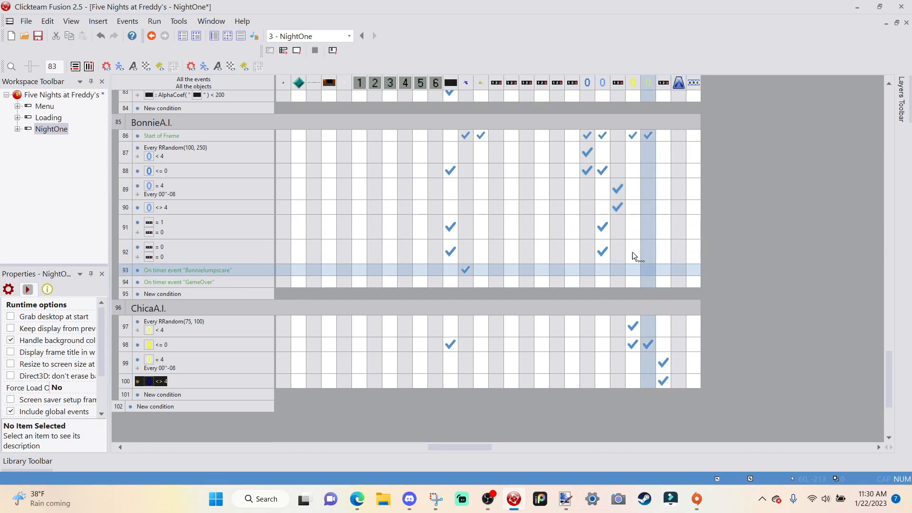
# Add an event to the ChicaA.I. group that tests whether the RightDoorActivation counter equals 1.
pyautogui.click(173, 394)
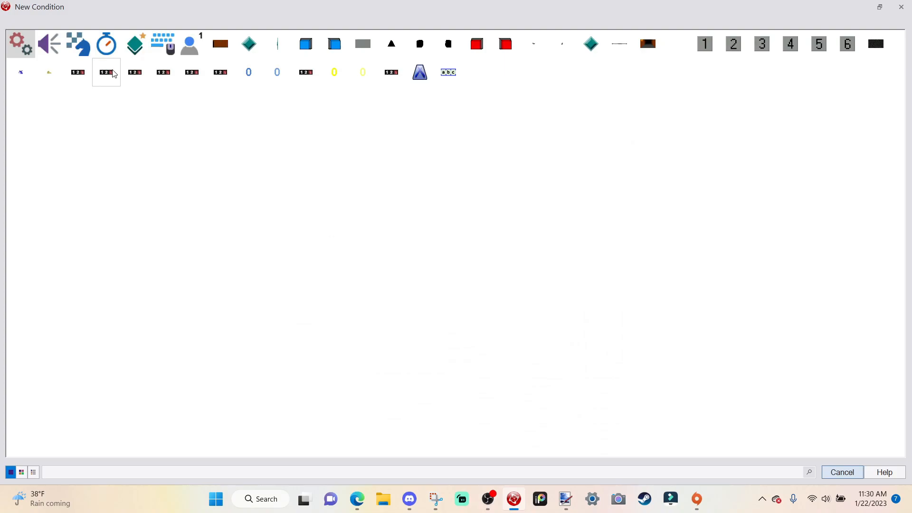
pyautogui.click(170, 80)
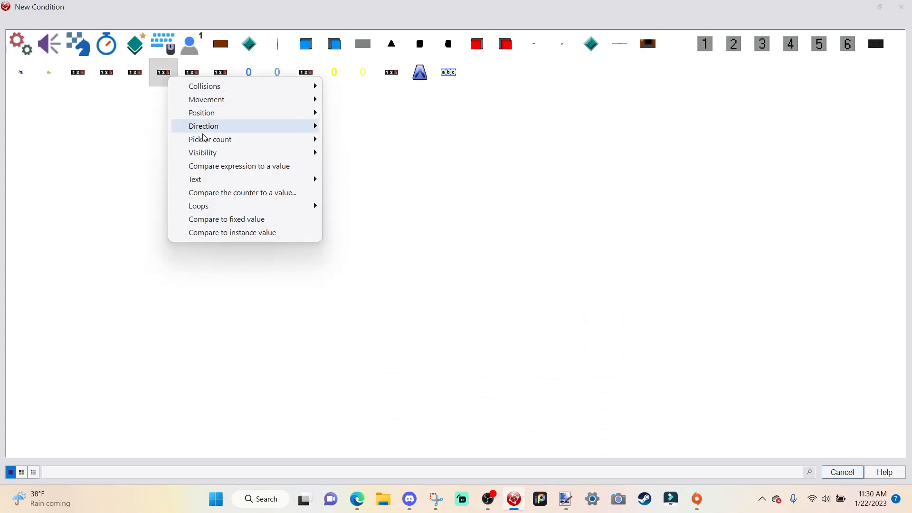
pyautogui.click(223, 191)
pyautogui.write('1')
pyautogui.press('Return')
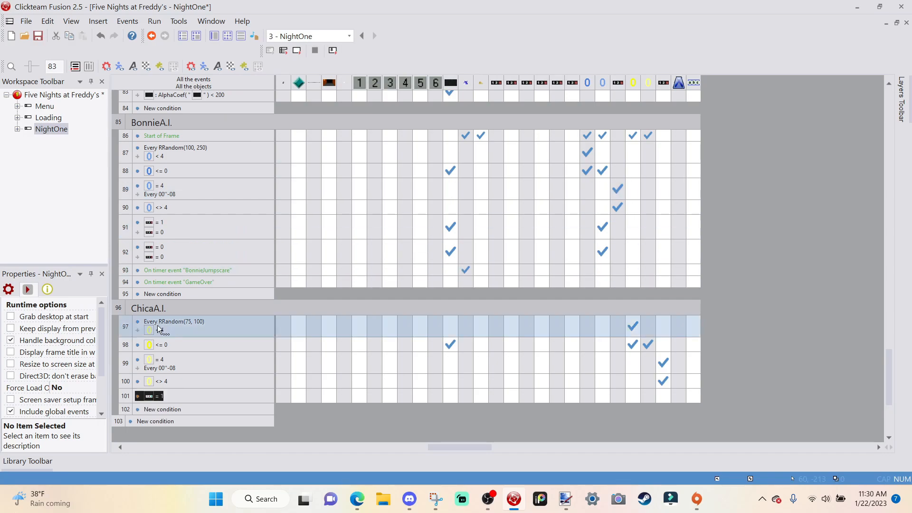
# Add a condition to the RightDoorActivation = 1 event that the default-style counter beside the yellow counters equals 0.
pyautogui.rightClick(161, 396)
pyautogui.click(196, 284)
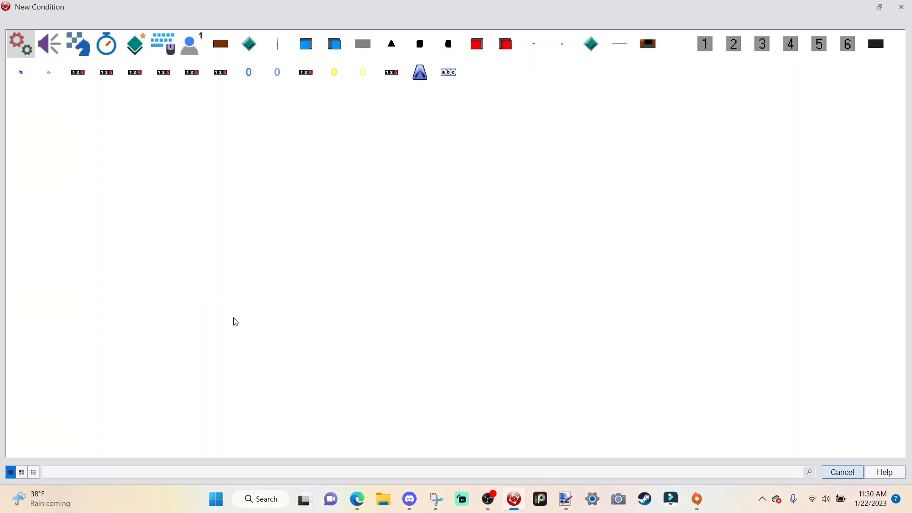
pyautogui.click(390, 72)
pyautogui.click(489, 188)
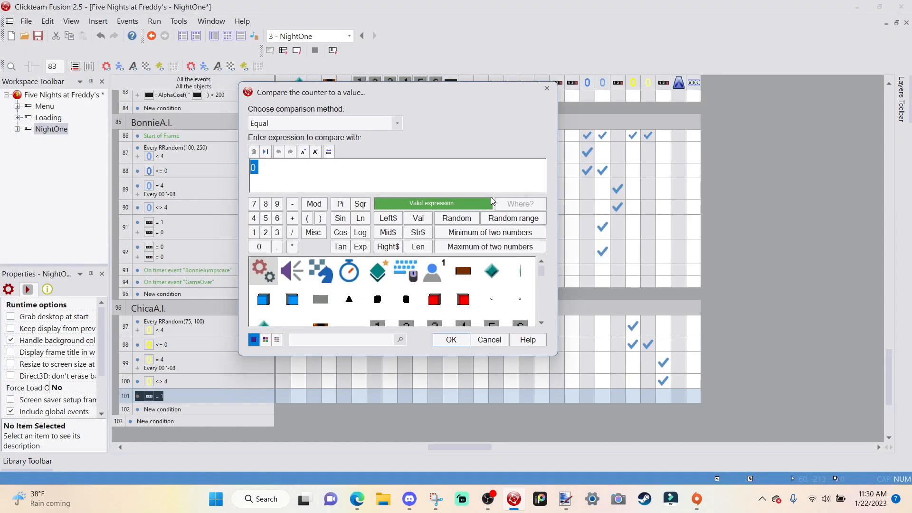
pyautogui.press('Return')
# Make the RightDoorActivation = 1 event set the pale yellow counter to 1.
pyautogui.scroll(-2, 555, 389)
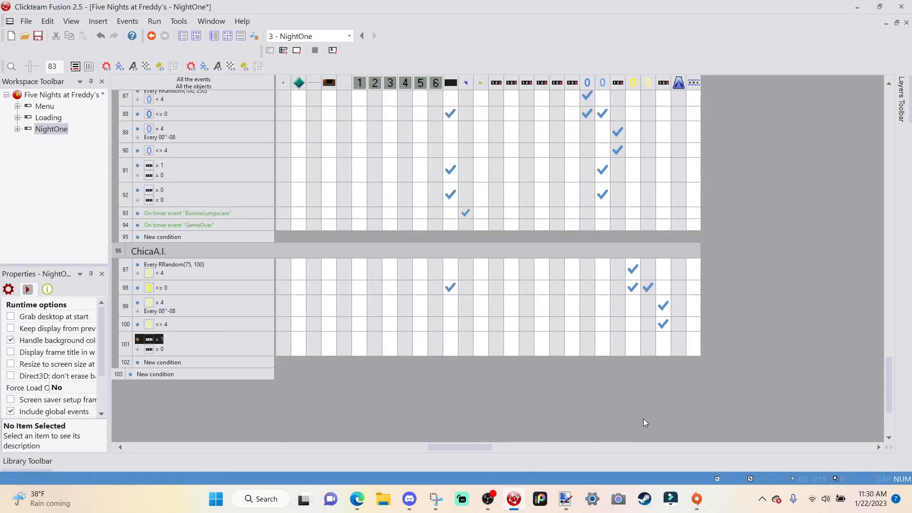
pyautogui.click(648, 351)
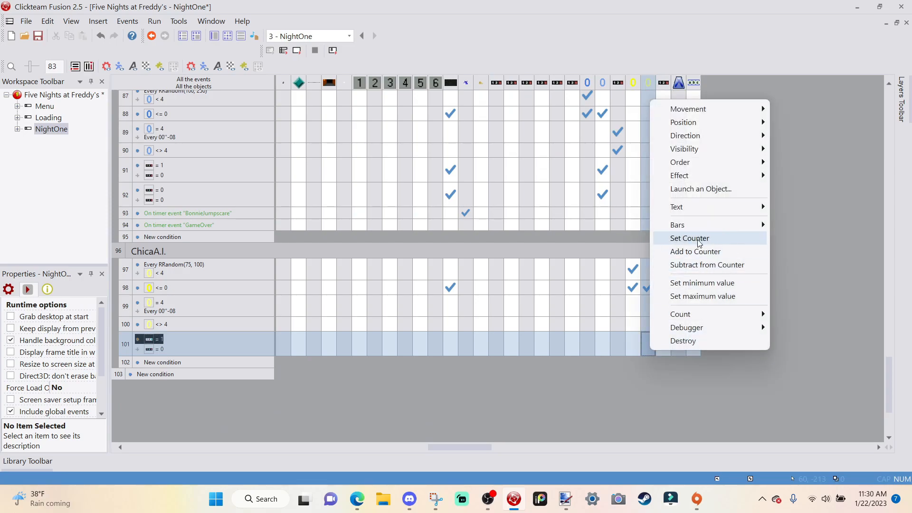
pyautogui.click(688, 239)
pyautogui.press('Return')
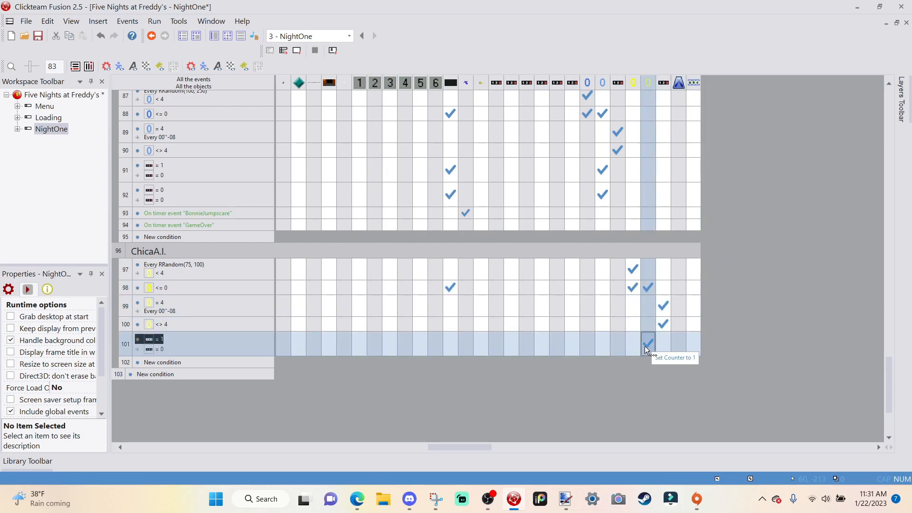
# Make the RightDoorActivation = 1 event set the black object's alpha-blending coefficient to 0.
pyautogui.click(446, 351)
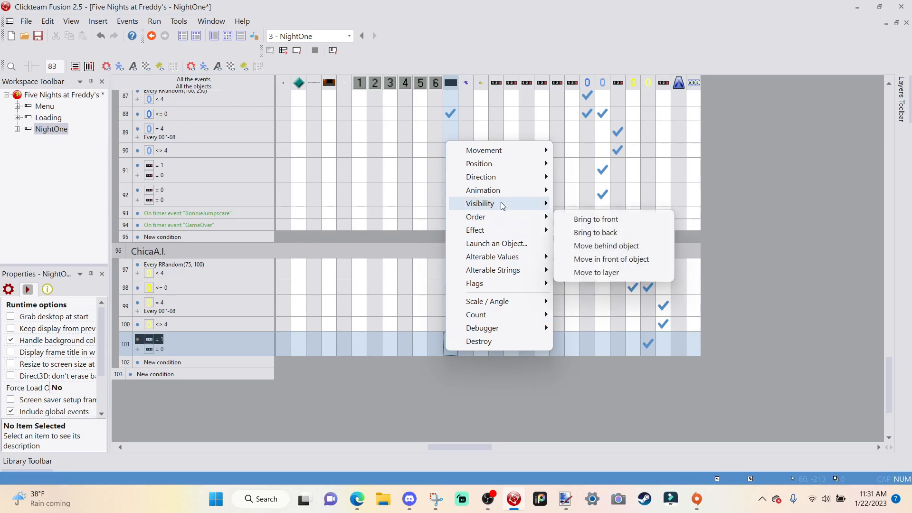
pyautogui.moveTo(494, 230)
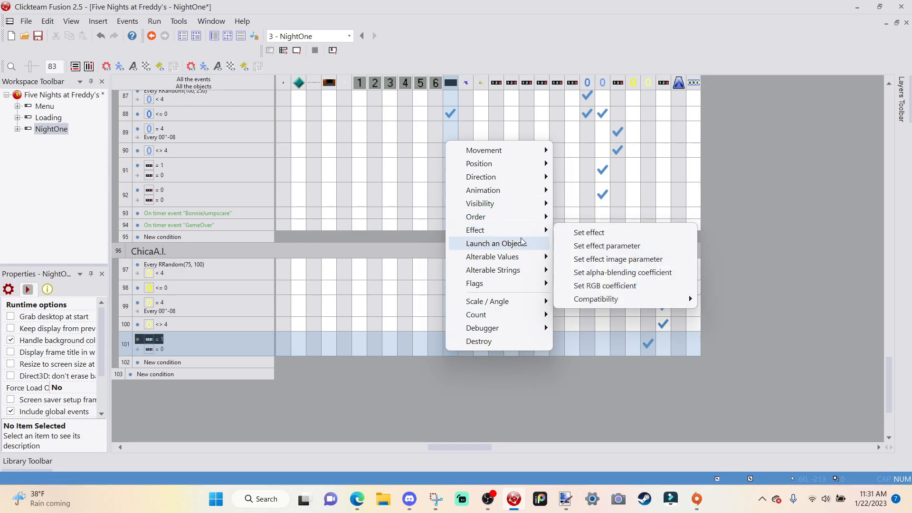
pyautogui.click(622, 274)
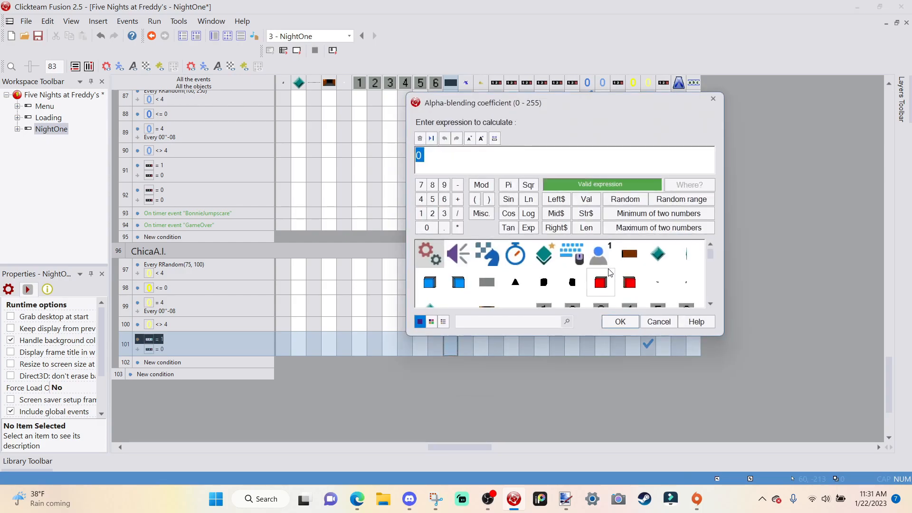
pyautogui.press('Return')
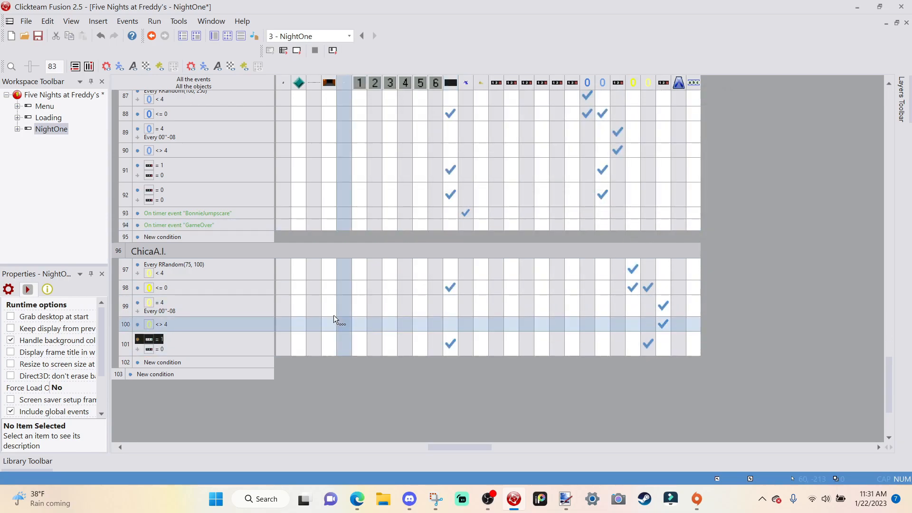
# Duplicate the RightDoorActivation = 1 event within the ChicaA.I. group.
pyautogui.doubleClick(163, 362)
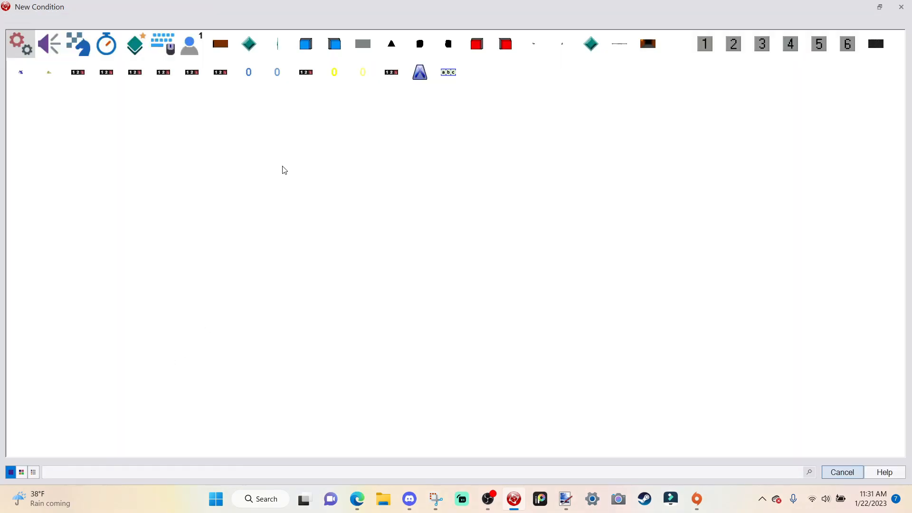
pyautogui.click(901, 7)
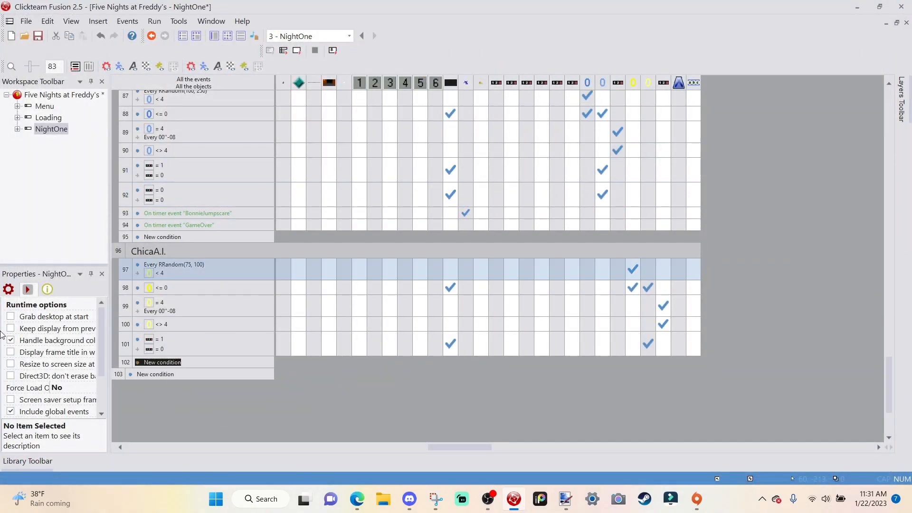
pyautogui.click(129, 347)
pyautogui.hotkey('ctrl', 'c')
pyautogui.hotkey('ctrl', 'v')
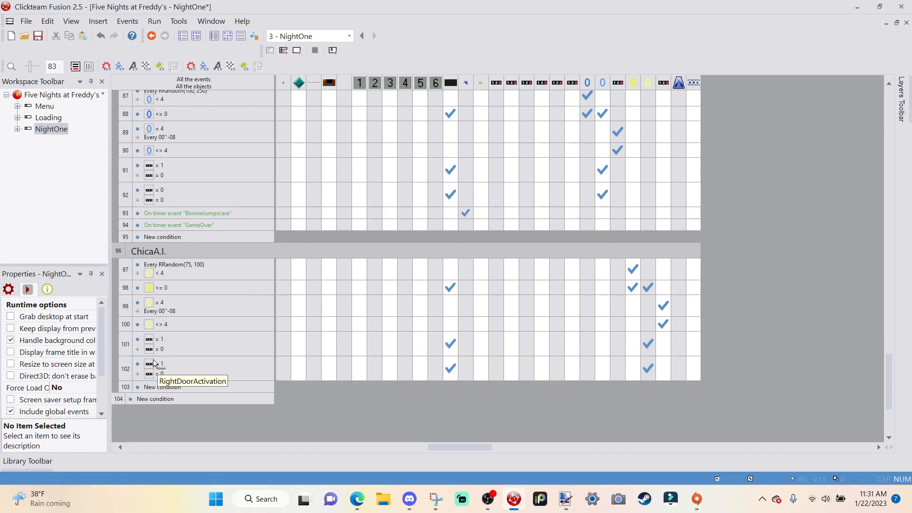
# Change the duplicated event's RightDoorActivation condition to test for equal to 0.
pyautogui.click(159, 363)
pyautogui.doubleClick(161, 364)
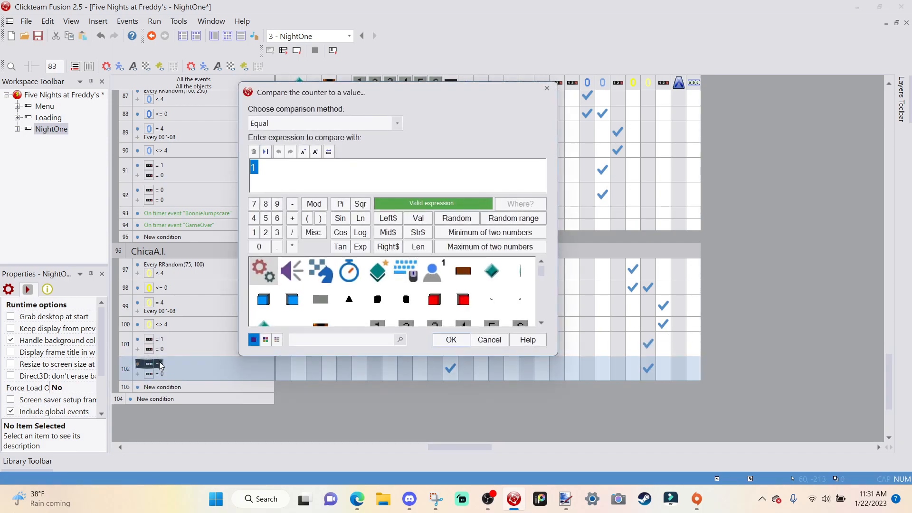
pyautogui.click(294, 123)
pyautogui.click(335, 131)
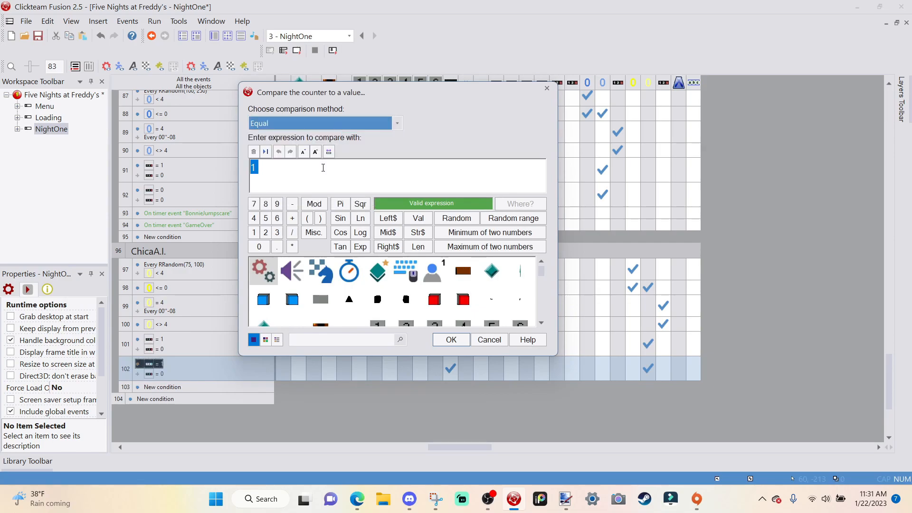
pyautogui.write('0')
pyautogui.press('Return')
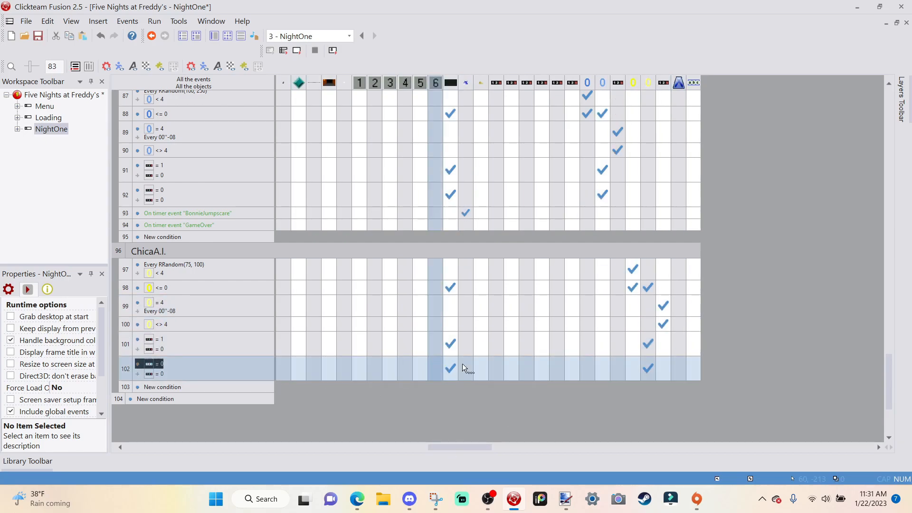
# Make the RightDoorActivation = 0 event fire a delayed timer event named "ChicaJumpscare".
pyautogui.moveTo(432, 446); pyautogui.dragTo(121, 434)
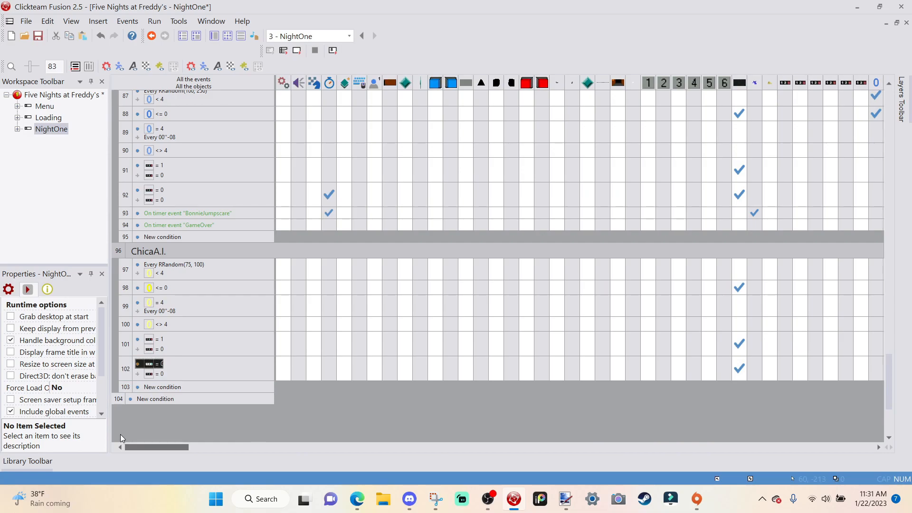
pyautogui.rightClick(329, 368)
pyautogui.click(371, 395)
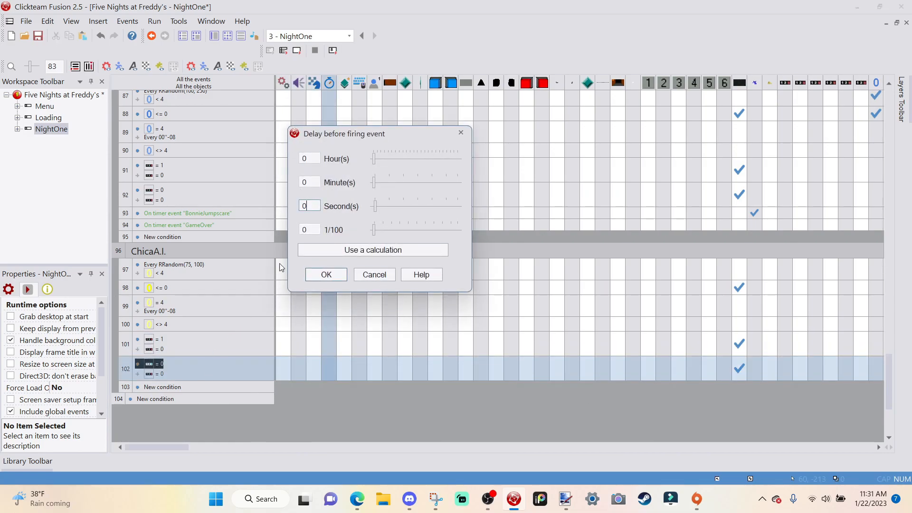
pyautogui.click(325, 275)
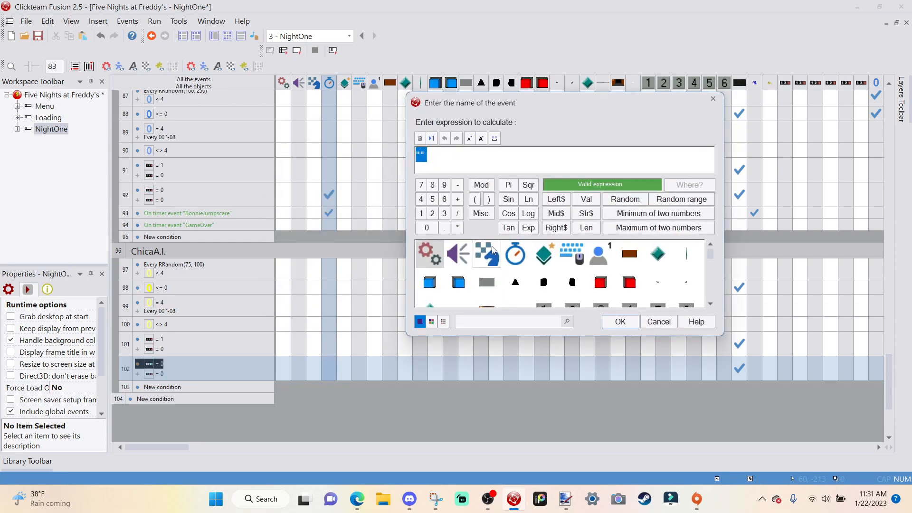
pyautogui.write('"ChicaJumpscare"')
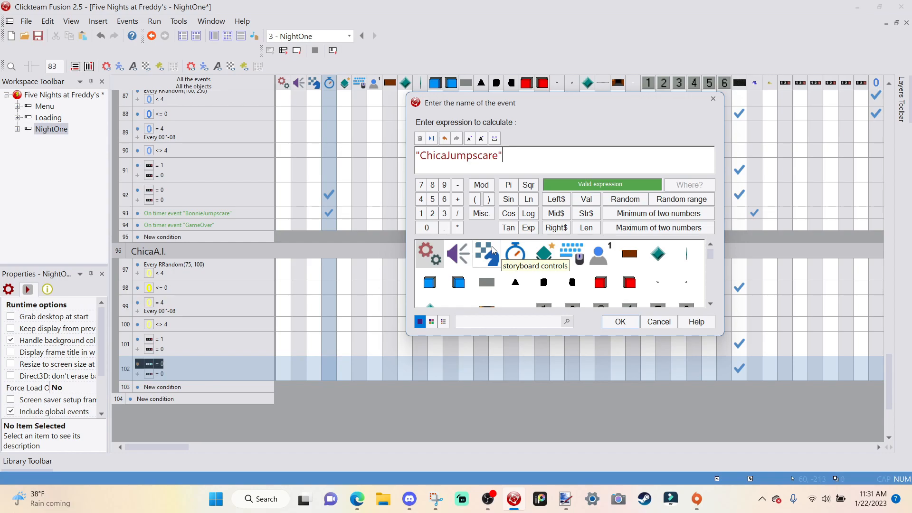
pyautogui.hotkey('ctrl', 'a')
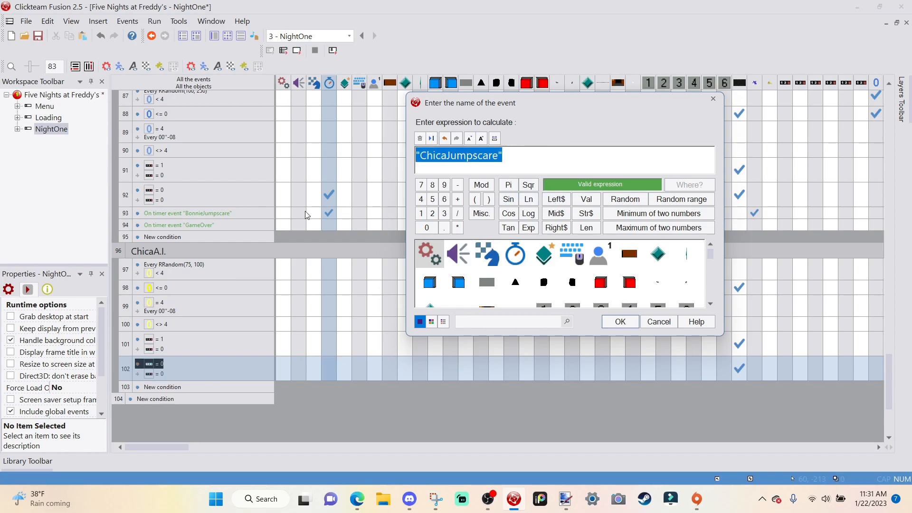
pyautogui.click(620, 321)
# Add an event to the ChicaA.I. group that runs on the timer event "ChicaJumpscare".
pyautogui.doubleClick(164, 387)
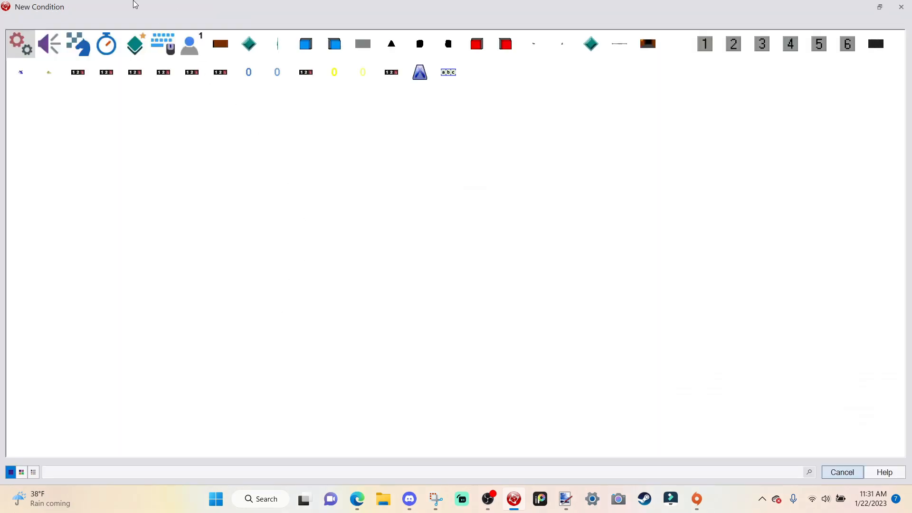
pyautogui.click(105, 45)
pyautogui.click(138, 117)
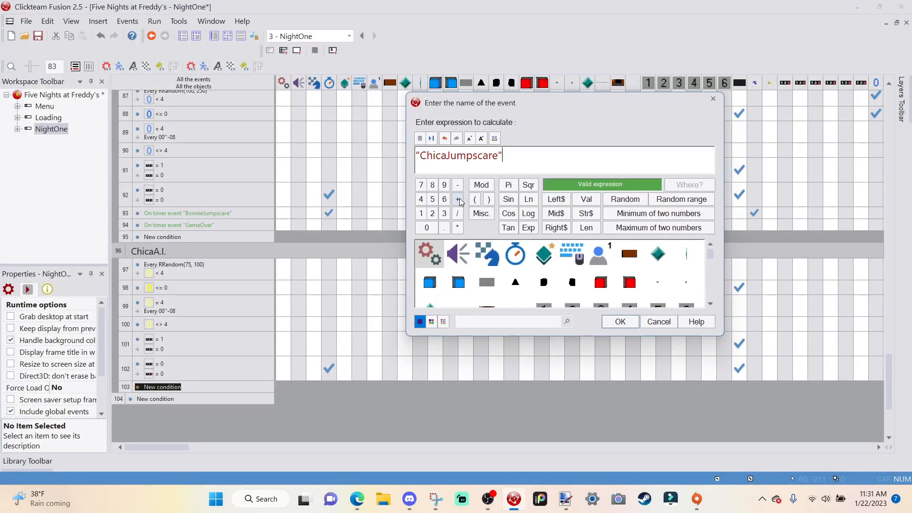
pyautogui.press('Return')
# Make the "ChicaJumpscare" event start the animation of Chica's jumpscare object and make that object reappear.
pyautogui.moveTo(157, 445); pyautogui.dragTo(591, 444)
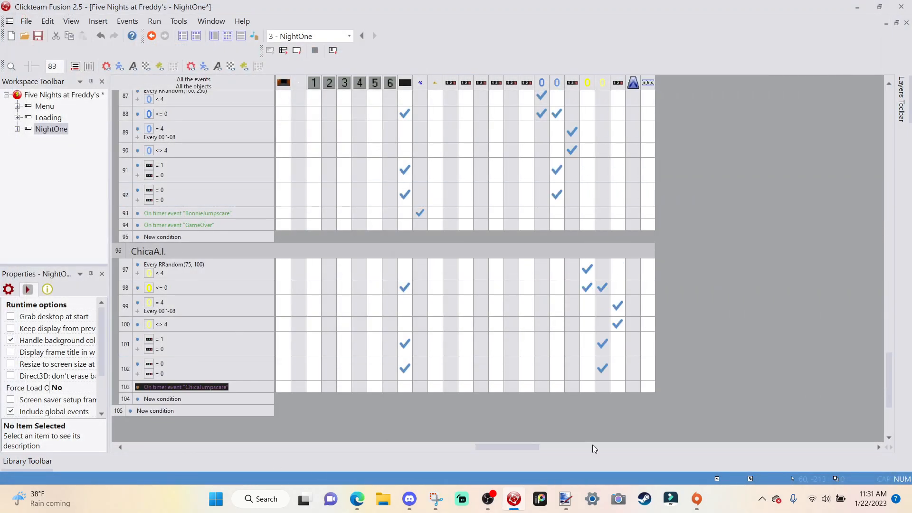
pyautogui.click(437, 388)
pyautogui.moveTo(509, 230)
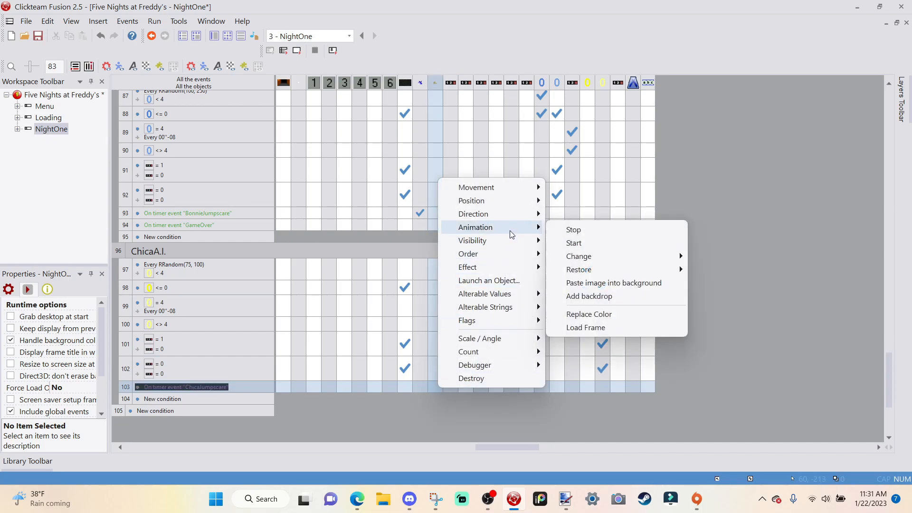
pyautogui.click(589, 241)
pyautogui.rightClick(437, 385)
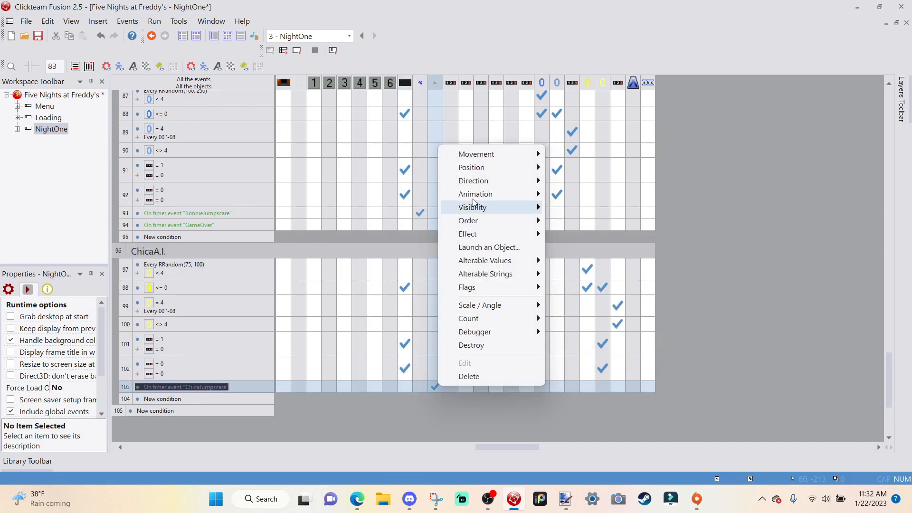
pyautogui.moveTo(476, 207)
pyautogui.click(617, 222)
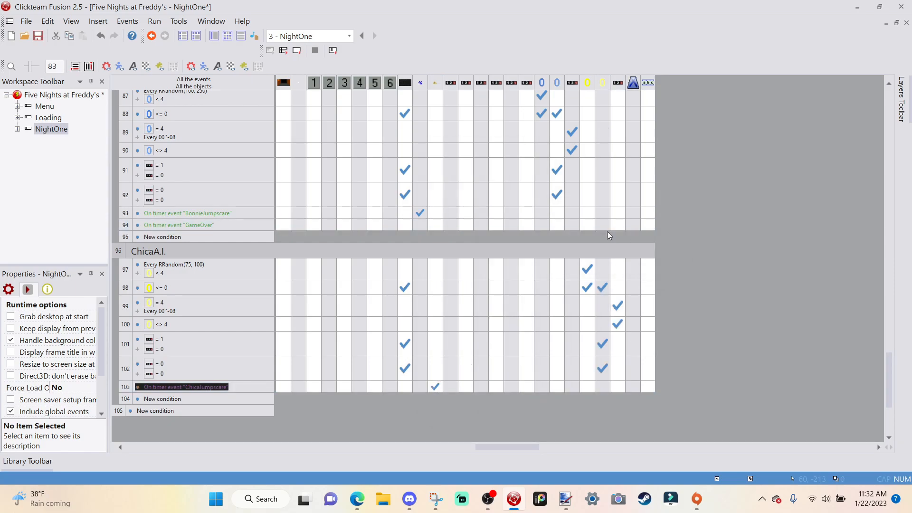
# Make the "ChicaJumpscare" event fire a delayed timer event named "GameOver".
pyautogui.moveTo(413, 448); pyautogui.dragTo(57, 460)
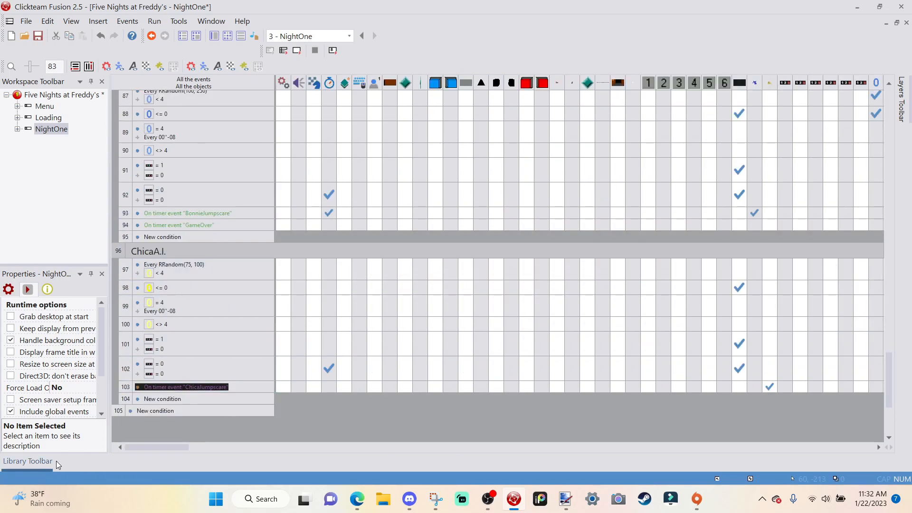
pyautogui.rightClick(329, 386)
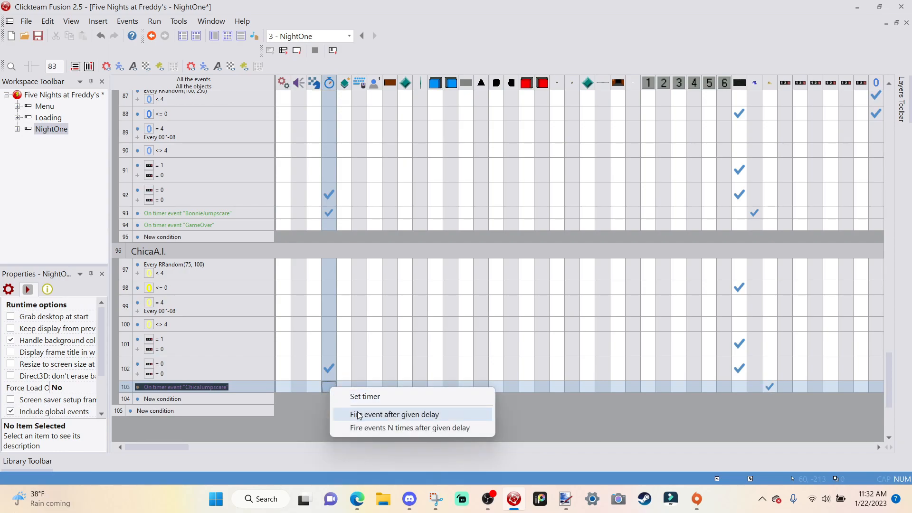
pyautogui.click(364, 413)
pyautogui.click(320, 277)
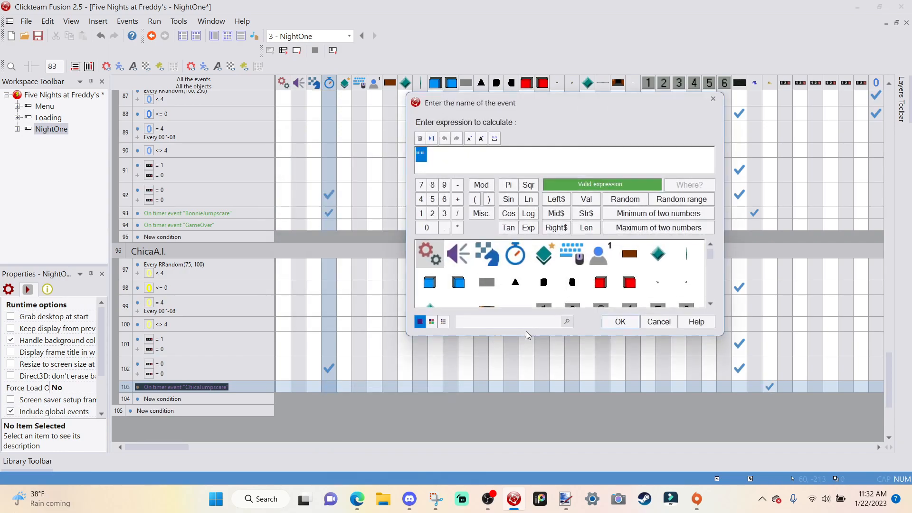
pyautogui.write('"GameO')
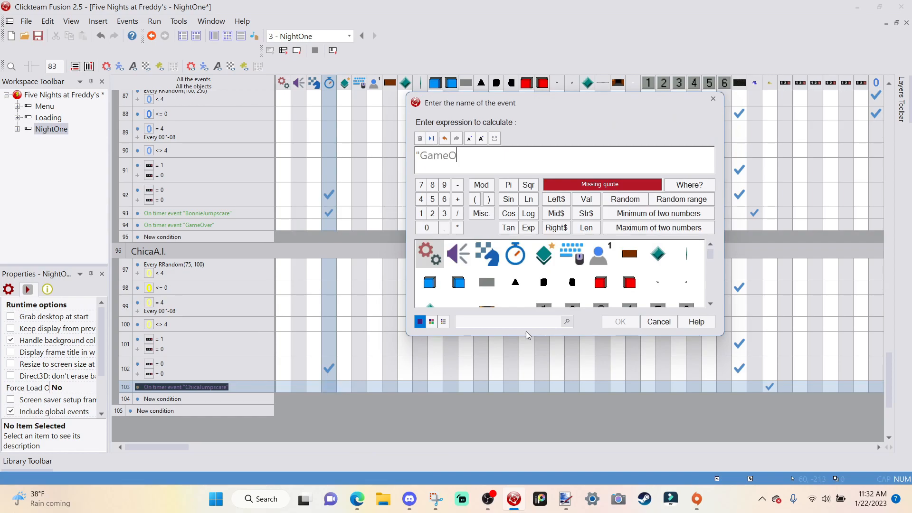
pyautogui.write('ver"')
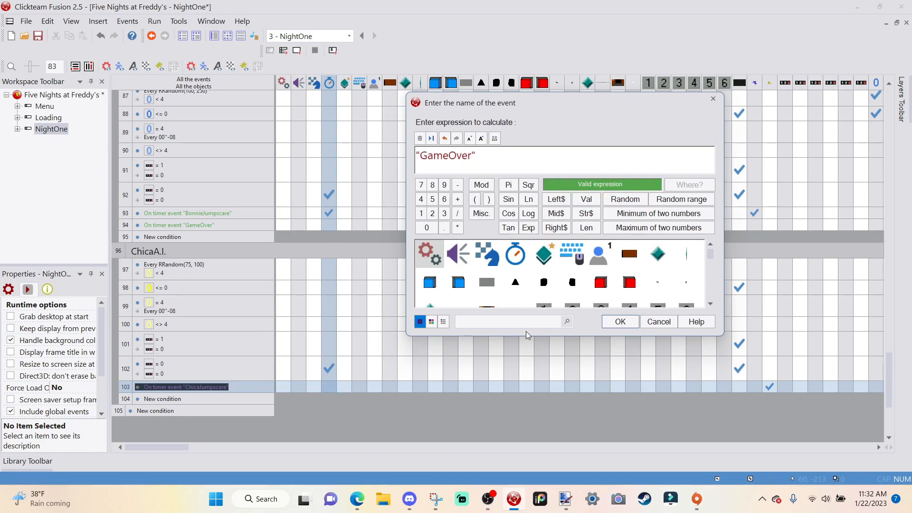
pyautogui.press('Return')
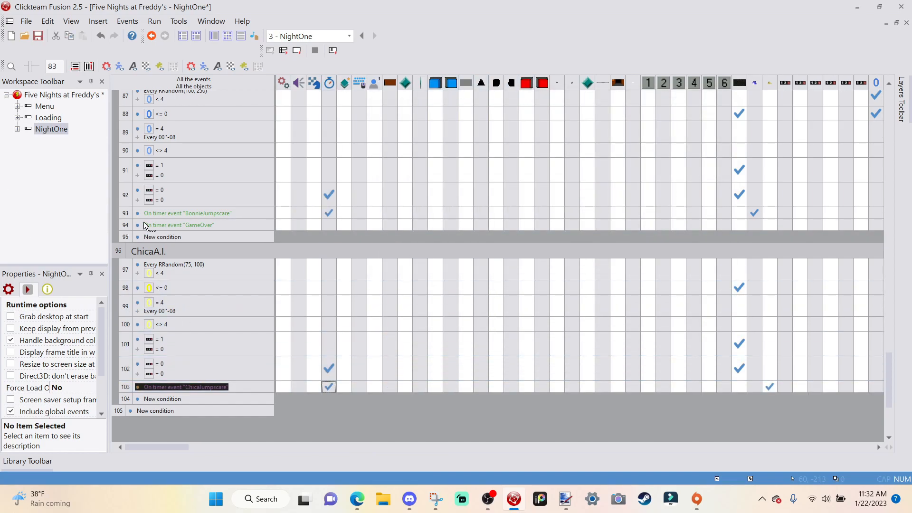
pyautogui.click(342, 427)
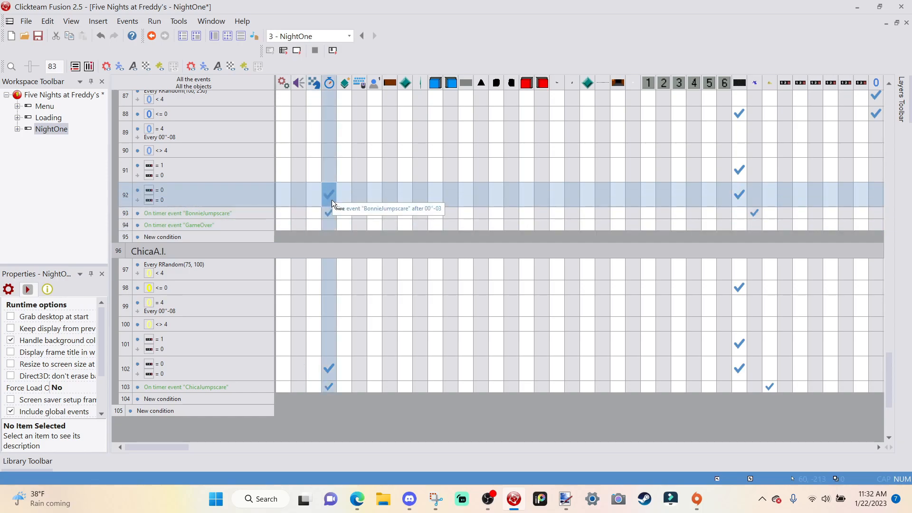
pyautogui.click(185, 228)
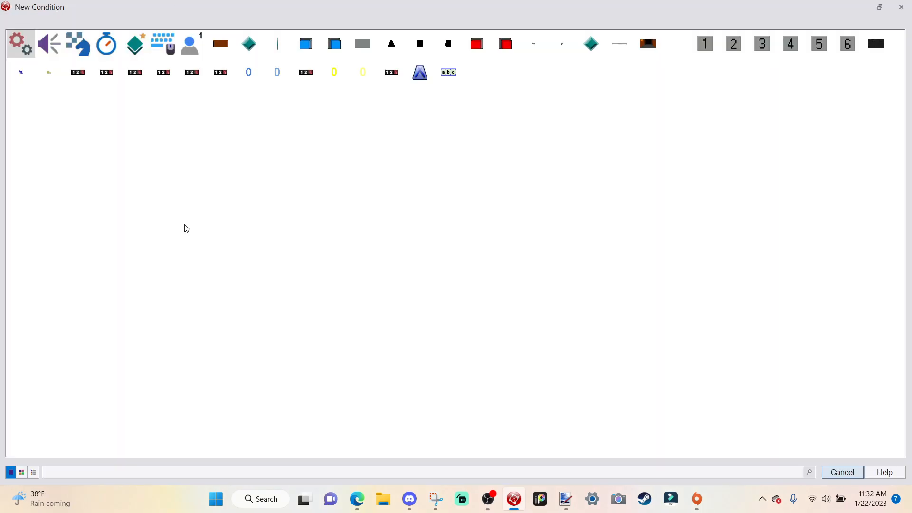
pyautogui.click(901, 7)
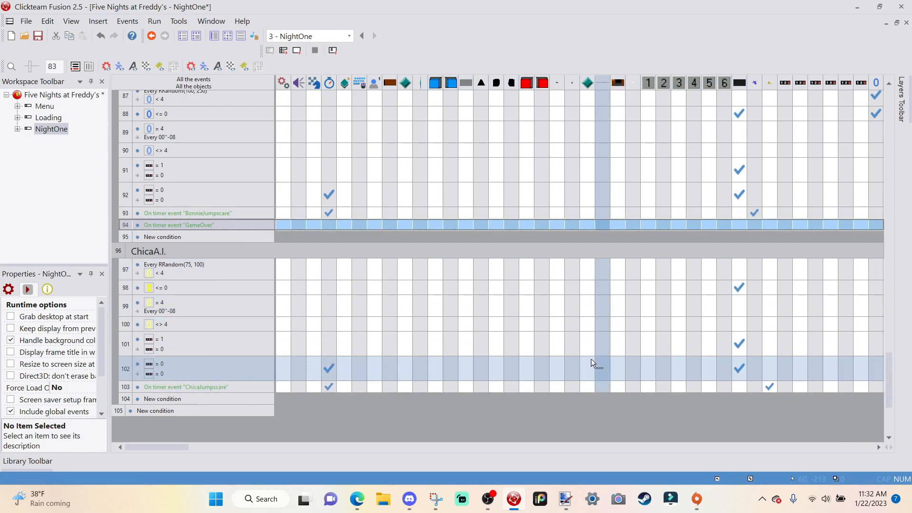
# Run the NightOne frame and check cameras 6 and 5 for Chica's position.
pyautogui.click(298, 50)
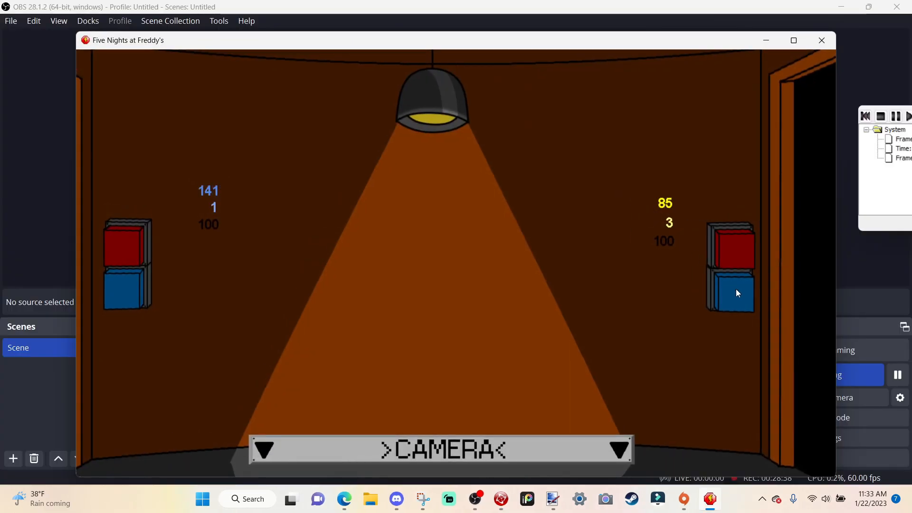
pyautogui.moveTo(539, 448)
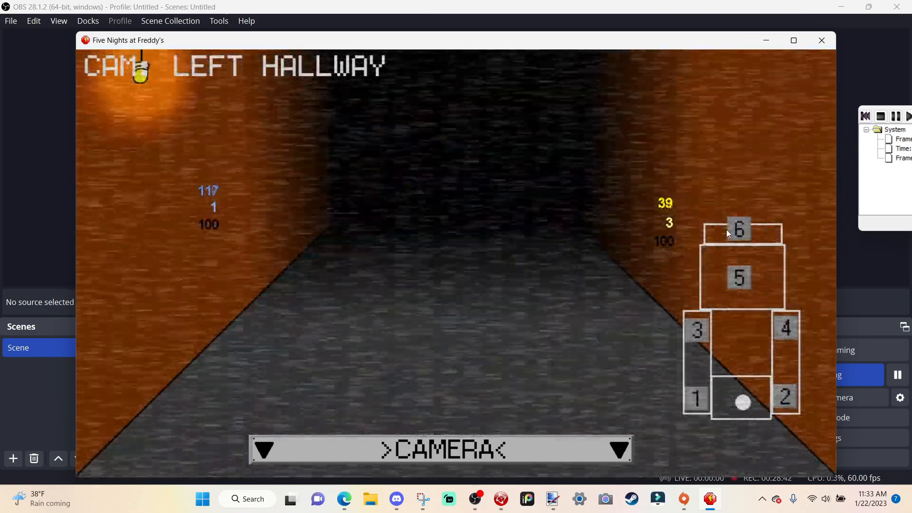
pyautogui.click(728, 230)
pyautogui.click(731, 278)
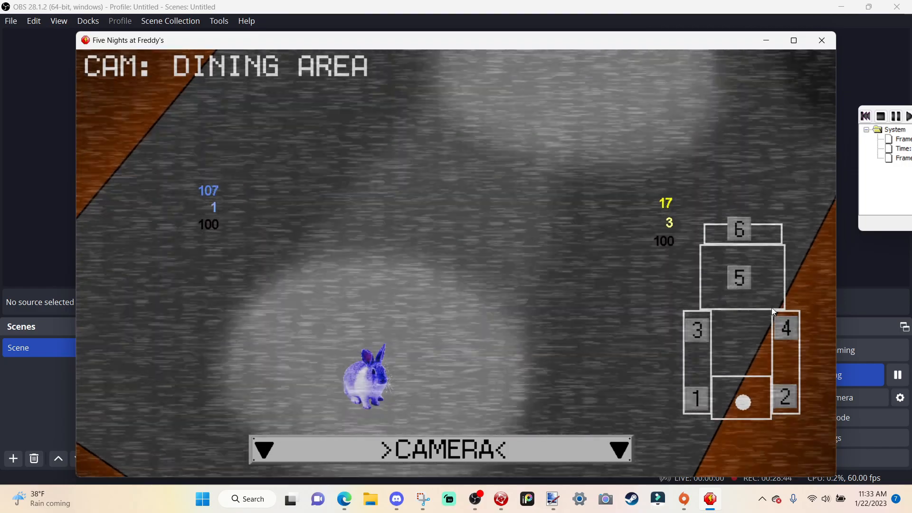
pyautogui.moveTo(601, 448)
# Close the right door against Chica in the running game and check the Dining Area camera for her.
pyautogui.click(734, 246)
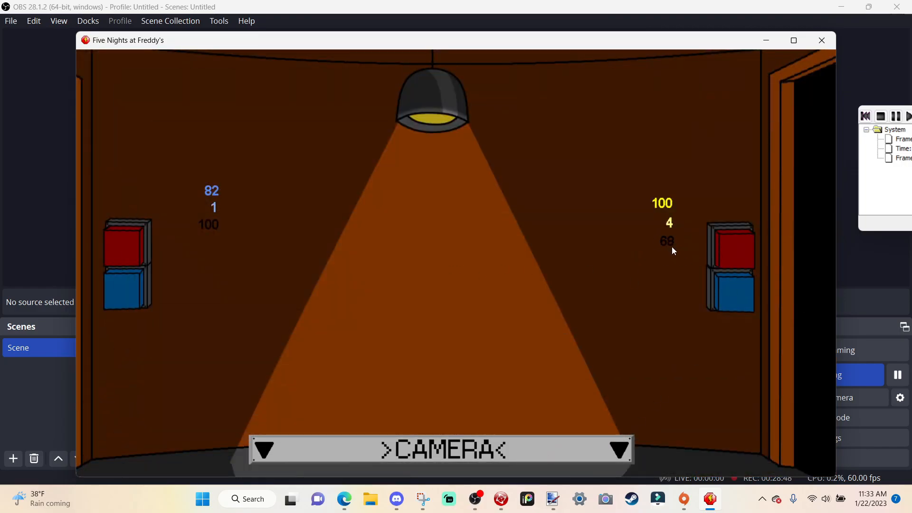
pyautogui.click(742, 244)
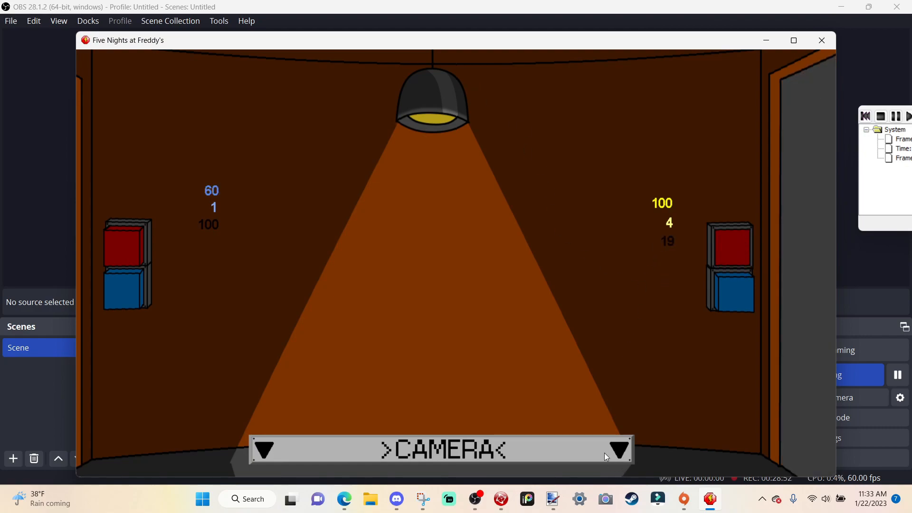
pyautogui.moveTo(606, 456)
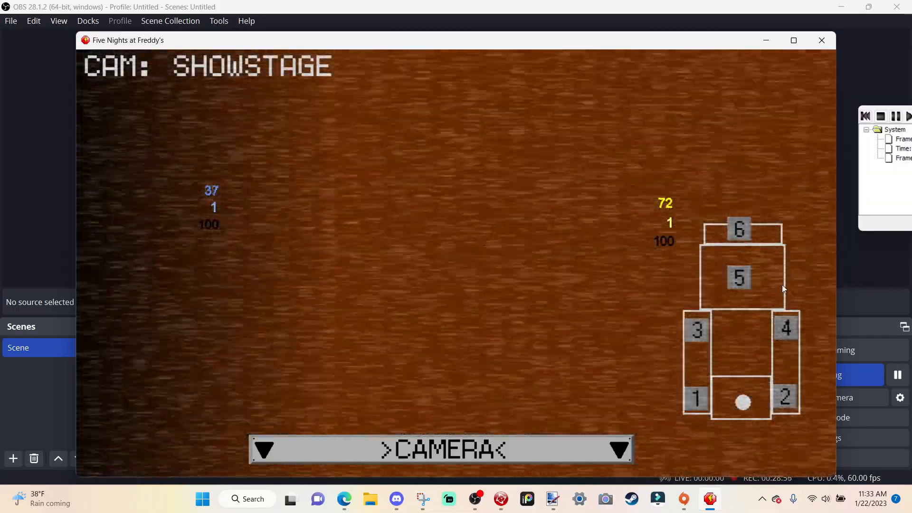
pyautogui.click(739, 273)
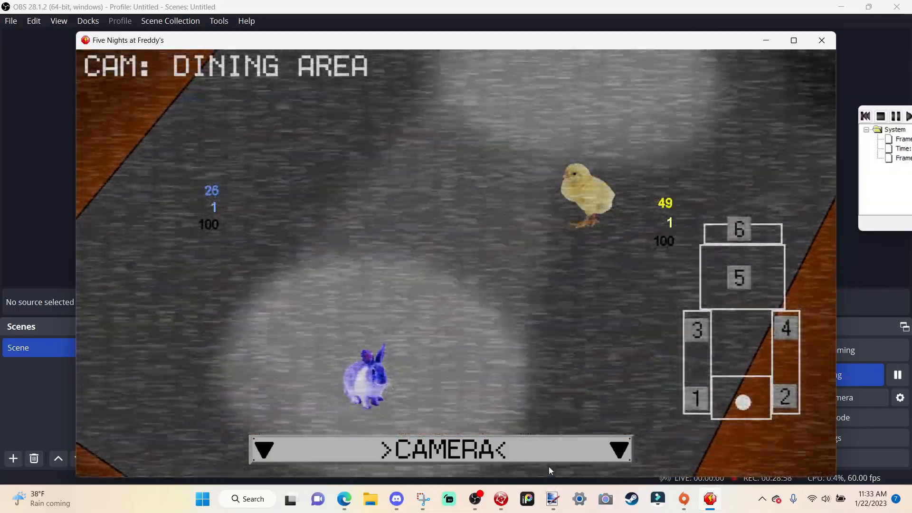
pyautogui.moveTo(514, 454)
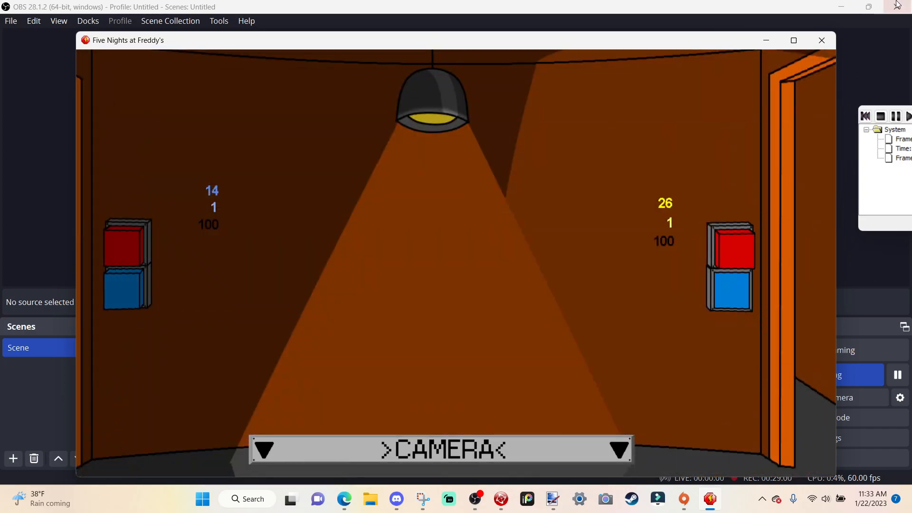
# Test Chica's jumpscare by leaving the right door open during her attack countdown, then close the game.
pyautogui.click(501, 498)
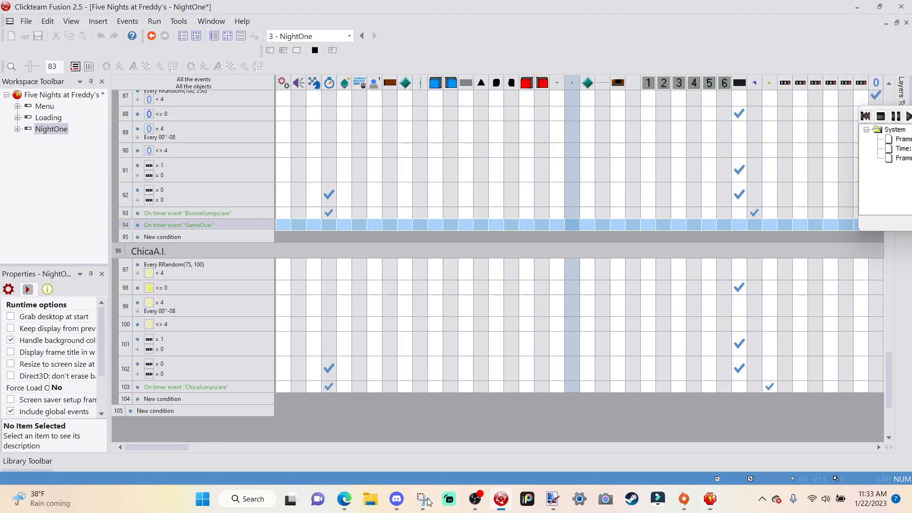
pyautogui.click(708, 499)
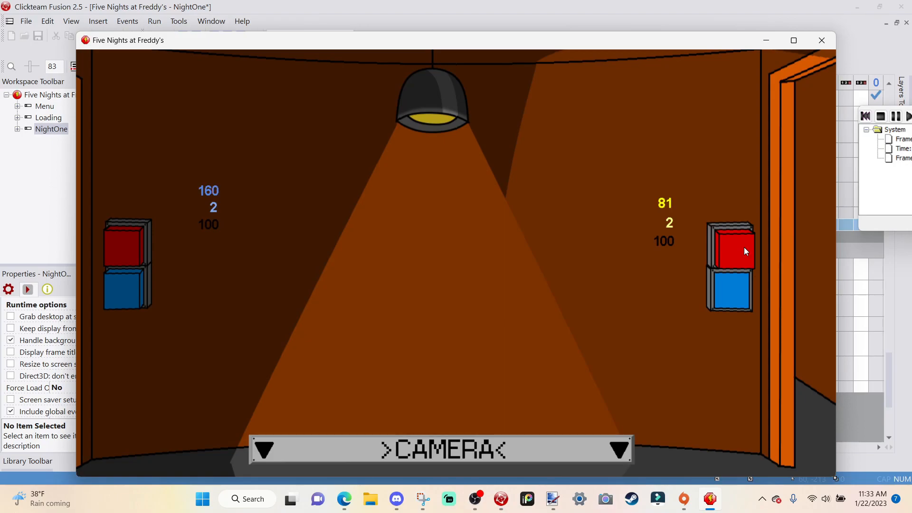
pyautogui.click(739, 288)
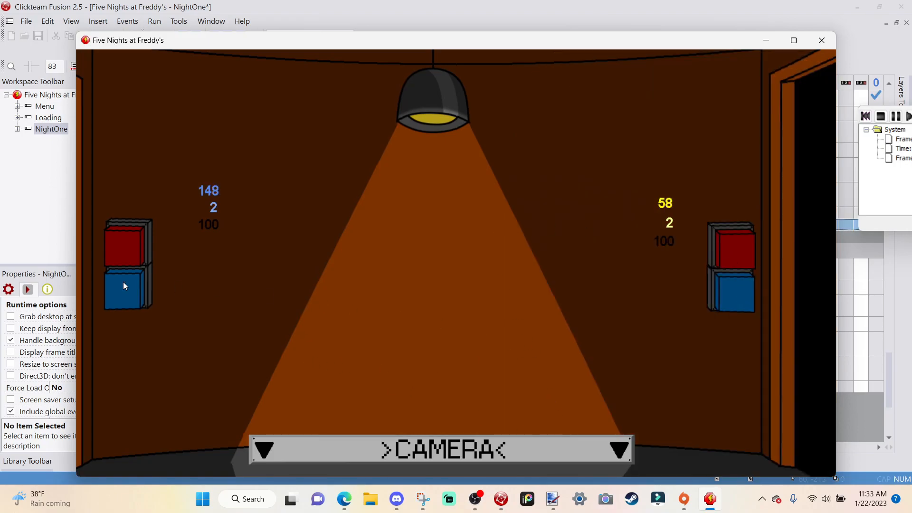
pyautogui.click(722, 289)
pyautogui.click(722, 289)
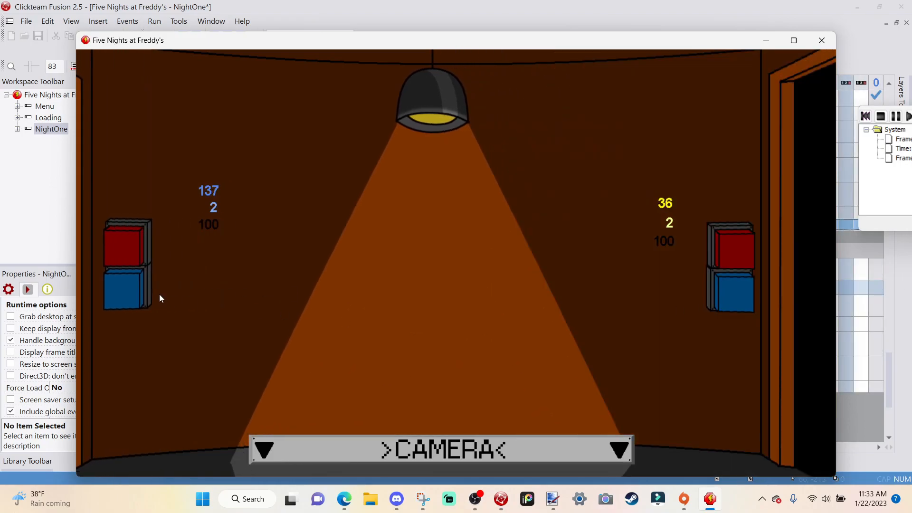
pyautogui.click(725, 300)
pyautogui.click(197, 240)
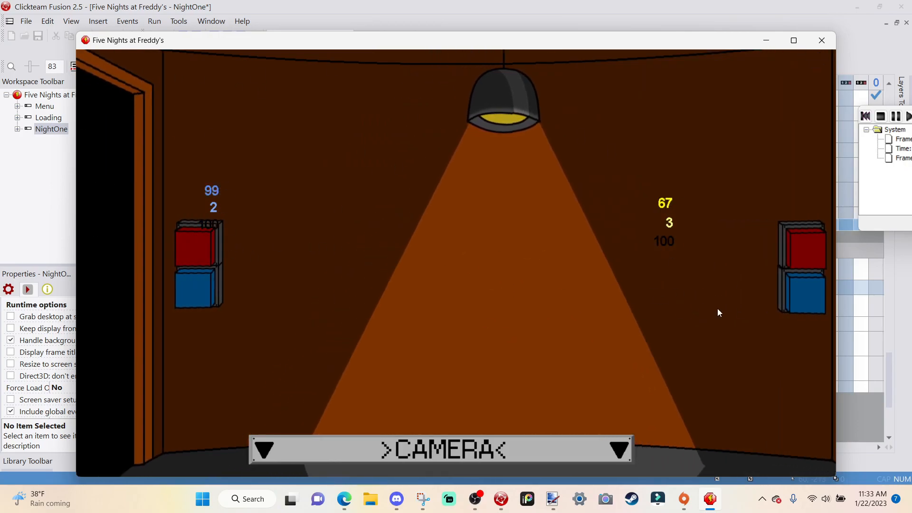
pyautogui.click(732, 299)
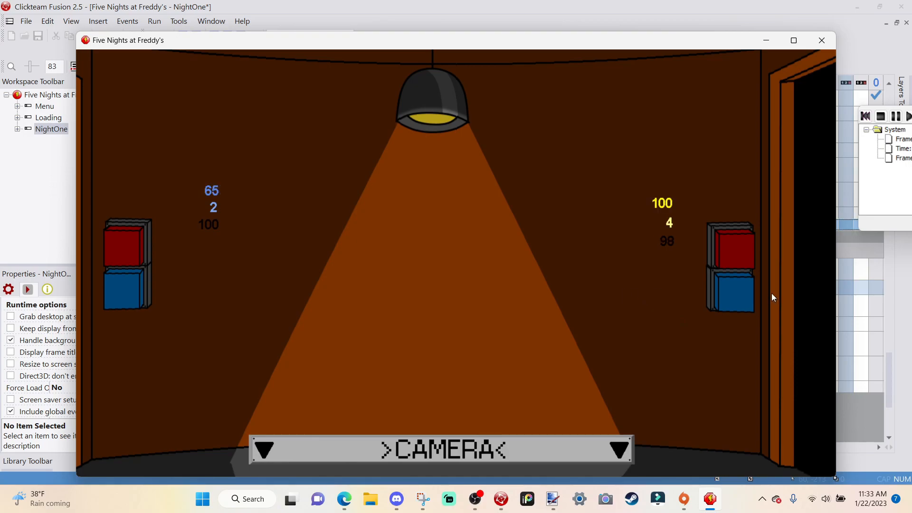
pyautogui.click(746, 294)
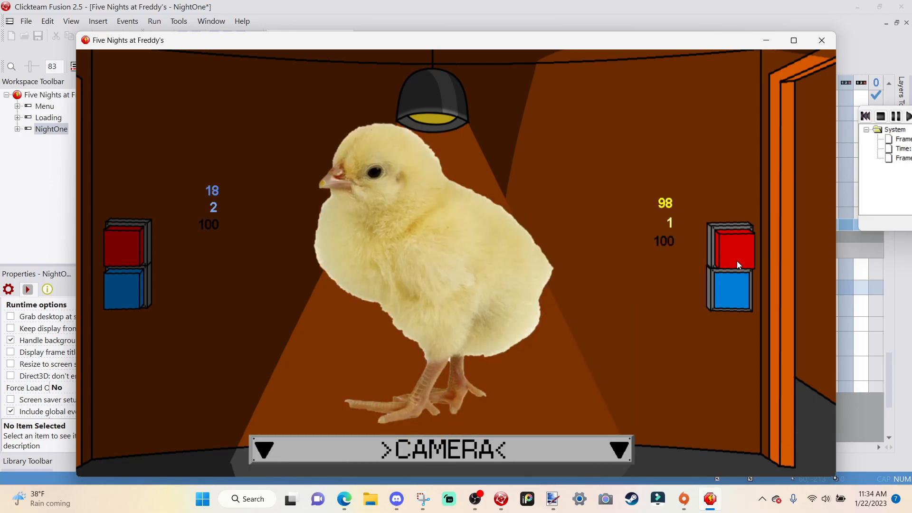
pyautogui.click(716, 282)
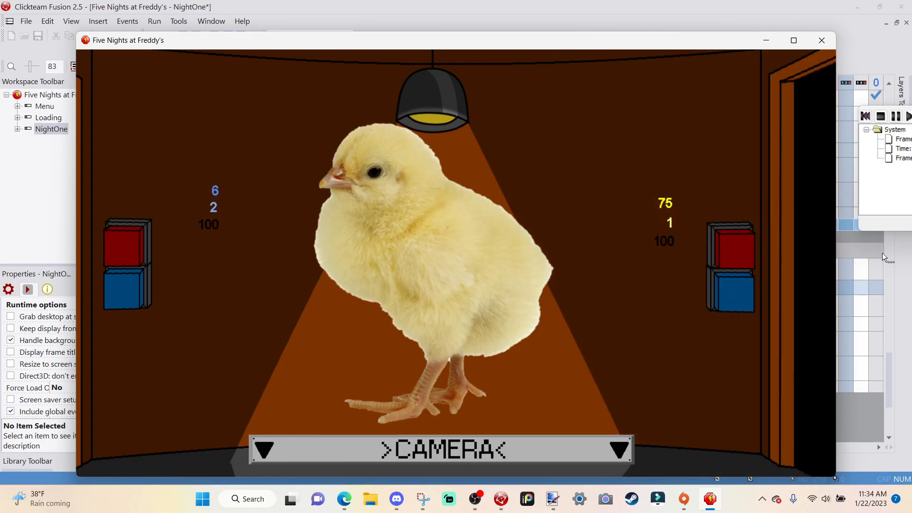
pyautogui.click(822, 40)
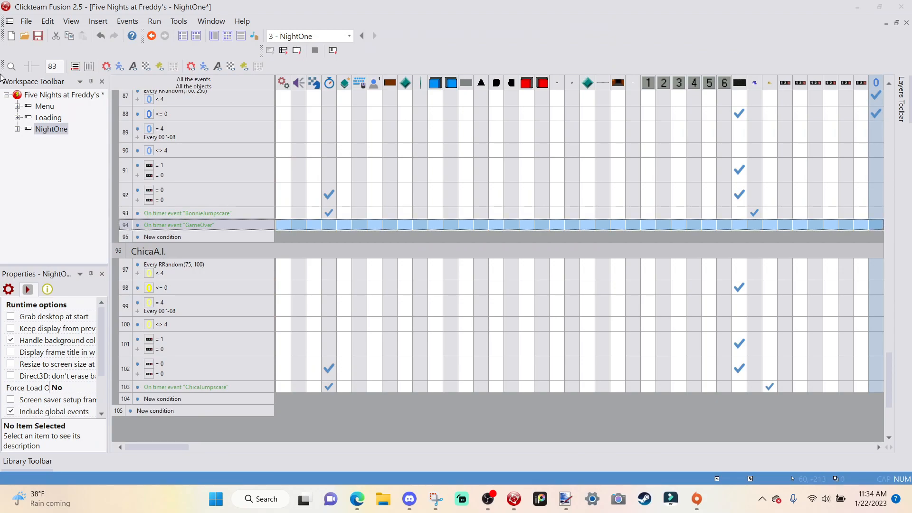
# Run the frame again briefly, close it, and review the Start of Frame actions in the BonnieA.I. group.
pyautogui.click(297, 51)
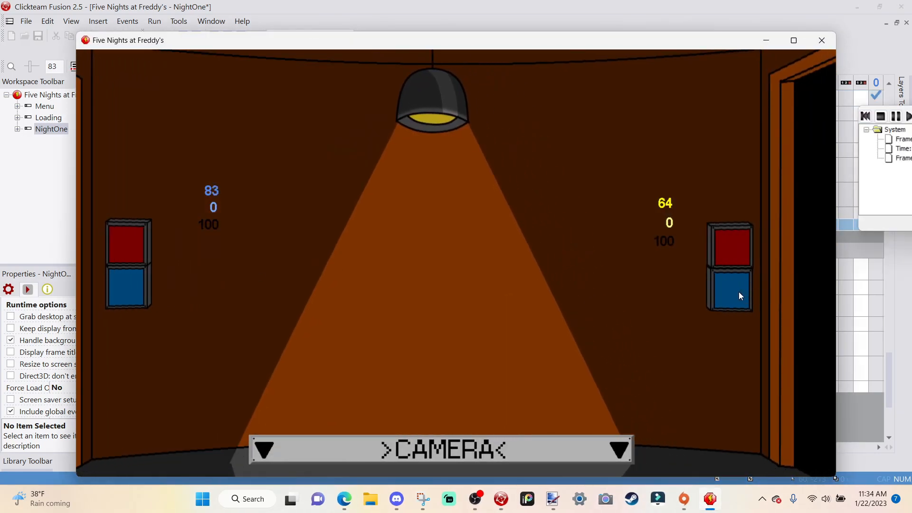
pyautogui.click(821, 40)
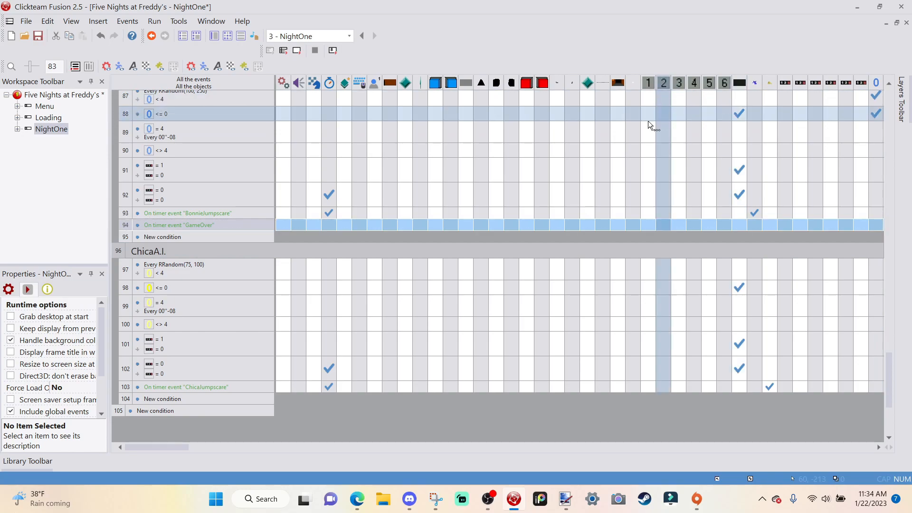
pyautogui.scroll(5, 596, 189)
pyautogui.scroll(10, 587, 338)
pyautogui.scroll(-15, 588, 329)
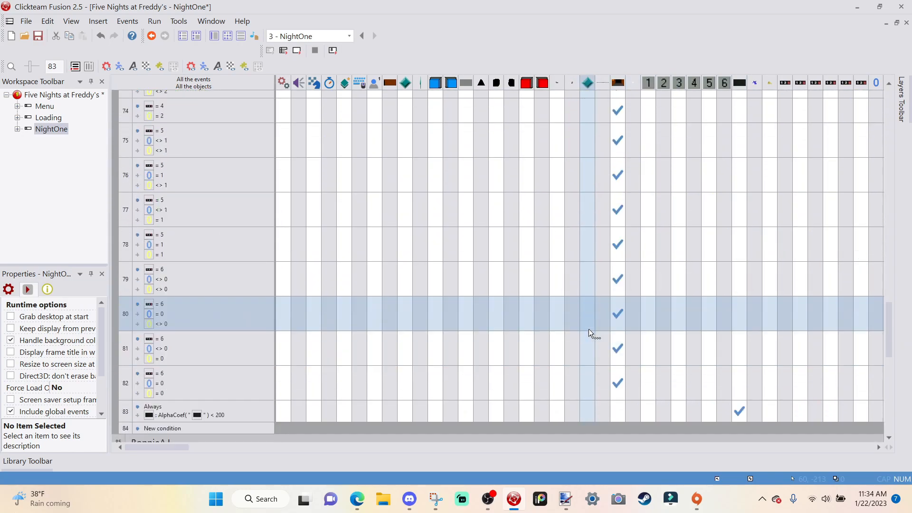
pyautogui.scroll(5, 588, 329)
pyautogui.scroll(-5, 588, 329)
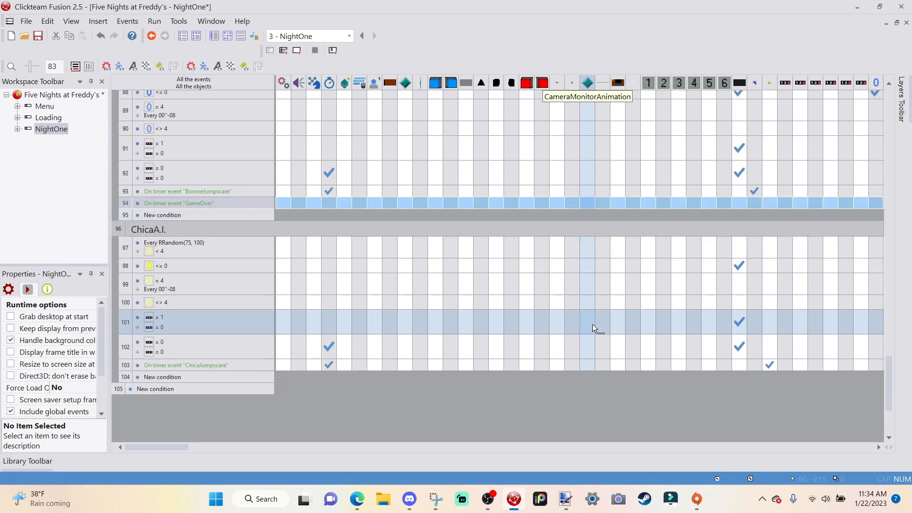
pyautogui.scroll(1, 591, 324)
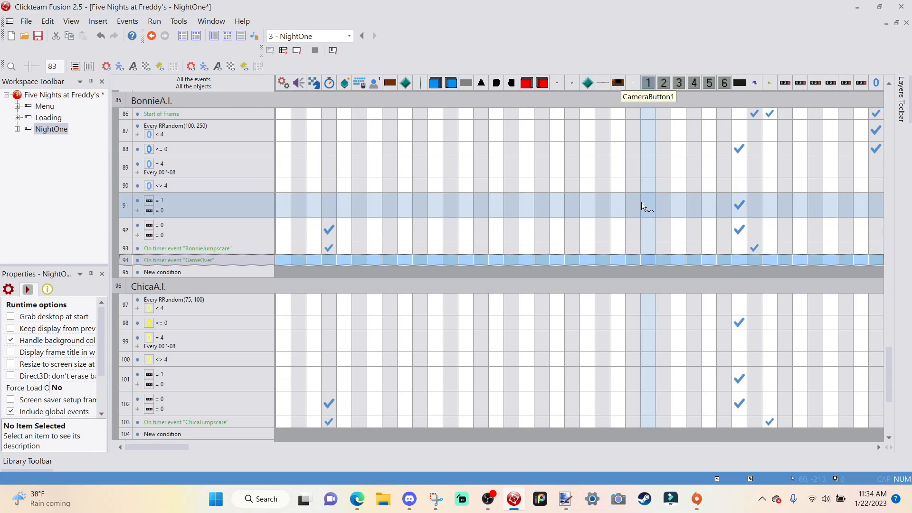
pyautogui.moveTo(755, 114)
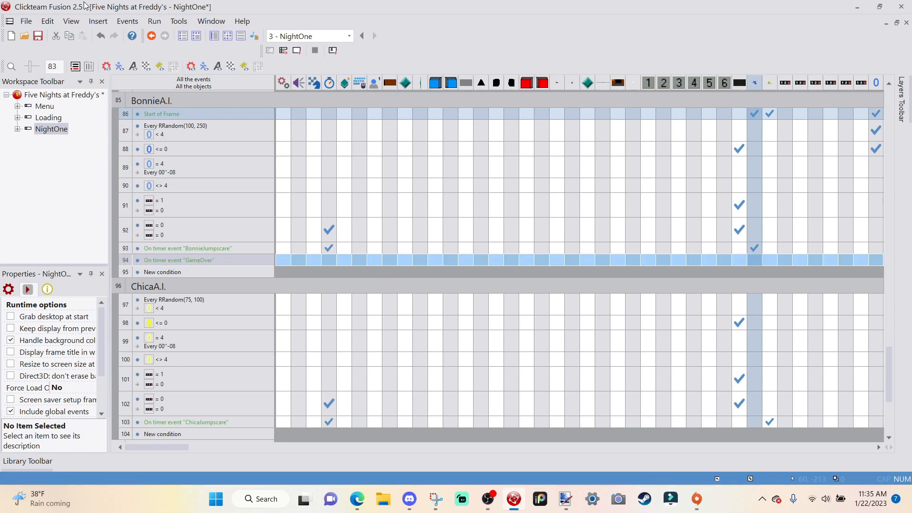
# Add a new frame named "GameOver" to the application.
pyautogui.rightClick(78, 97)
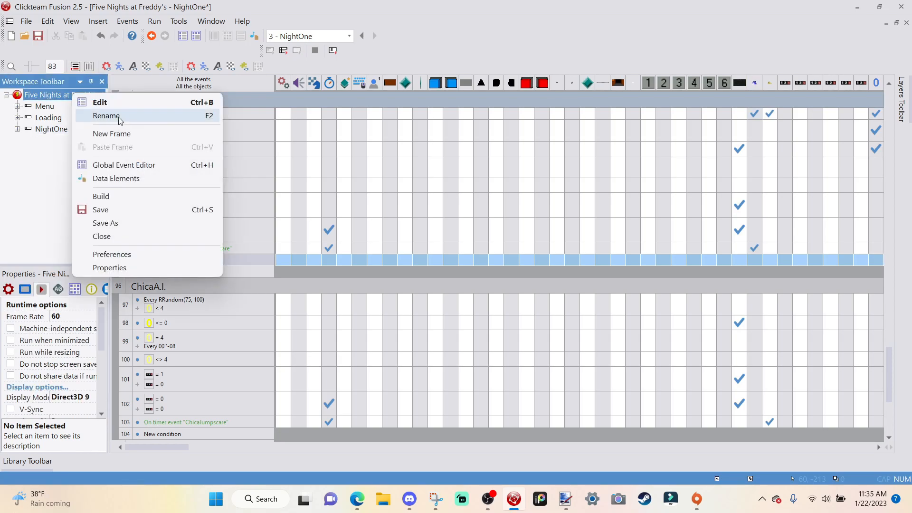
pyautogui.click(135, 128)
pyautogui.write('Game')
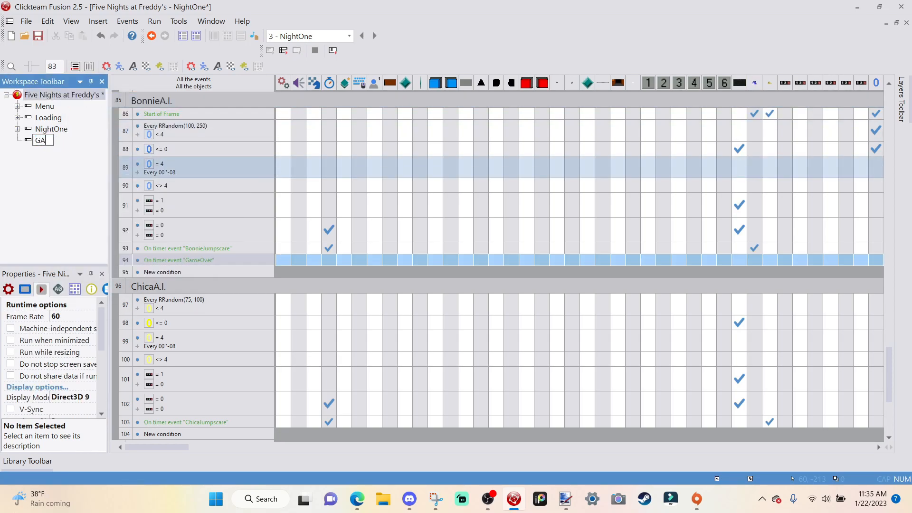
pyautogui.press('BackSpace')
pyautogui.press('BackSpace')
pyautogui.press('BackSpace')
pyautogui.write('anmeO')
pyautogui.press('BackSpace')
pyautogui.press('BackSpace')
pyautogui.press('BackSpace')
pyautogui.press('BackSpace')
pyautogui.write('meOver')
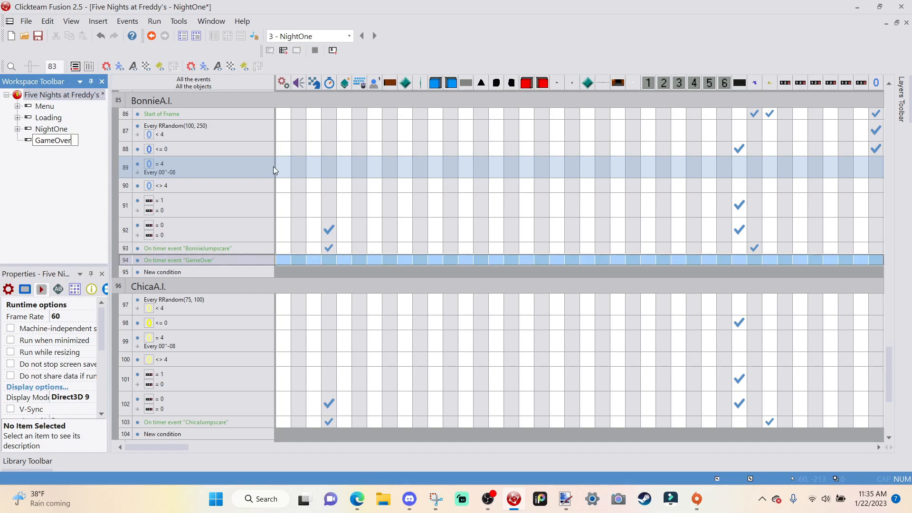
pyautogui.press('Return')
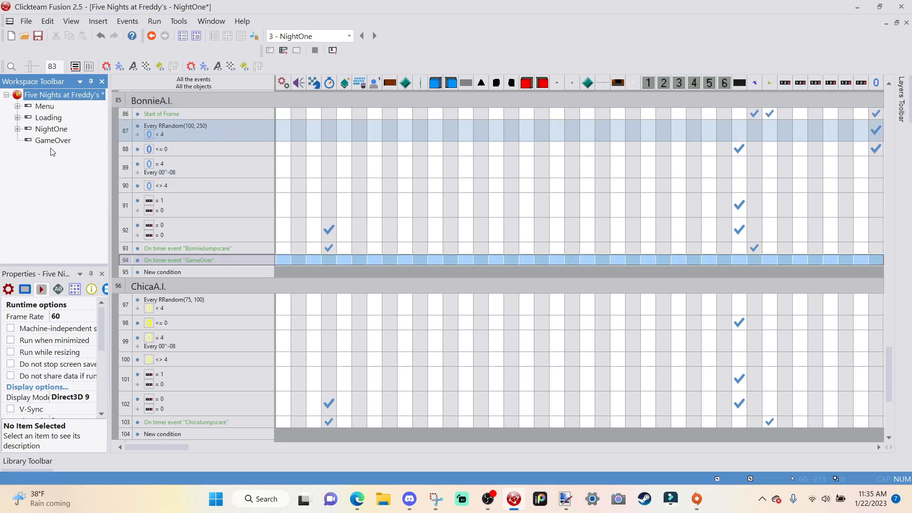
# Make the "GameOver" timer event jump to the GameOver frame, and open that frame for editing.
pyautogui.scroll(-1, 364, 280)
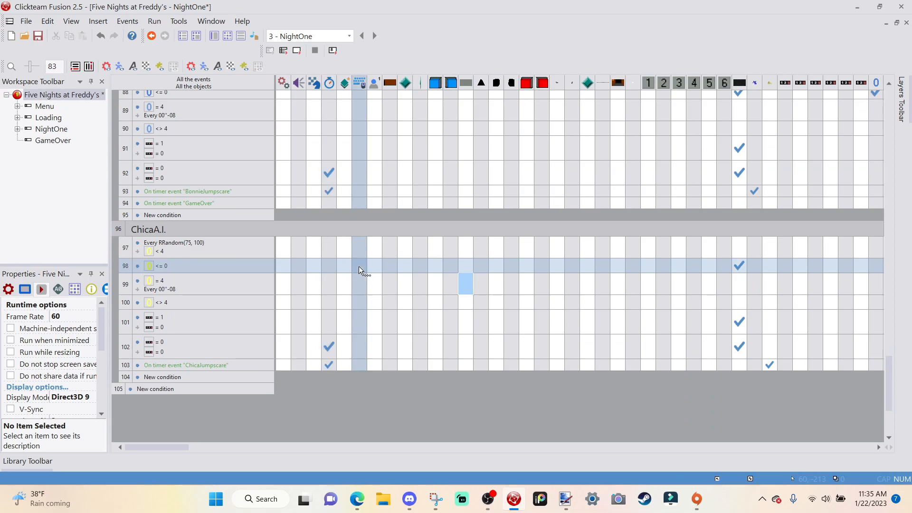
pyautogui.scroll(1, 199, 215)
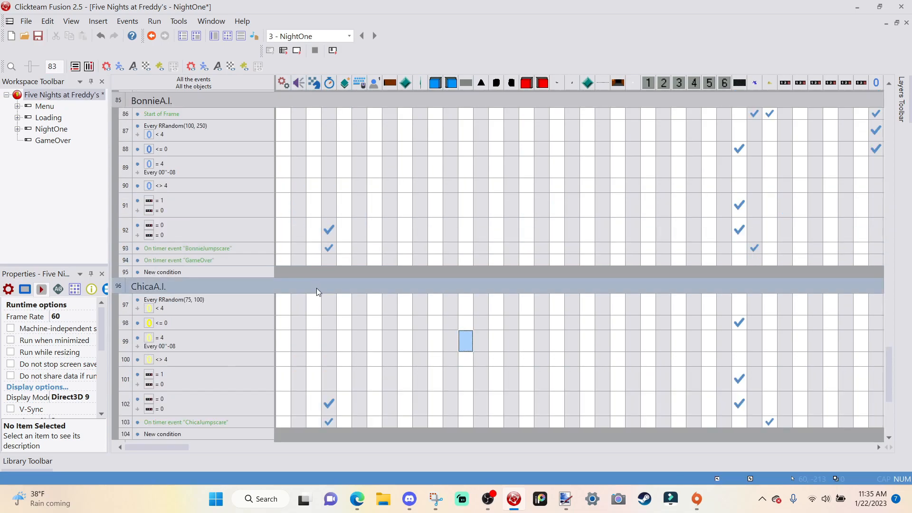
pyautogui.click(314, 260)
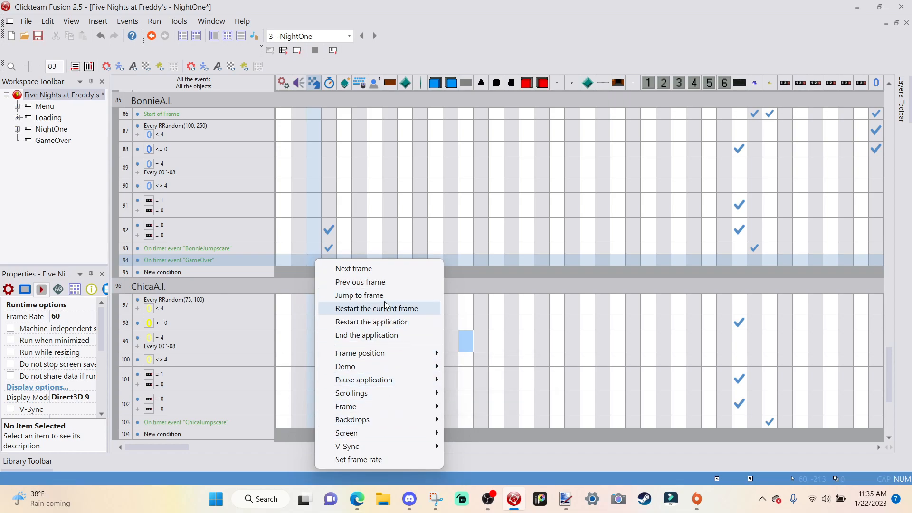
pyautogui.click(359, 295)
pyautogui.click(509, 170)
pyautogui.click(491, 240)
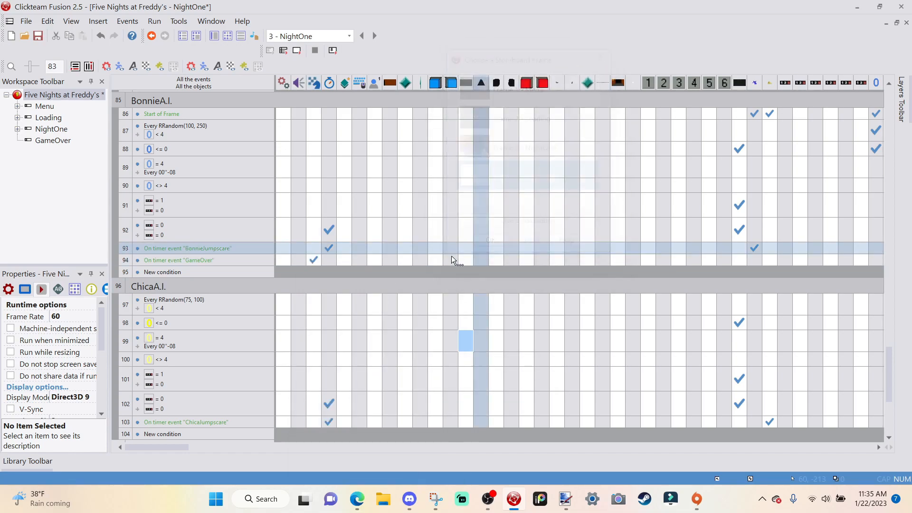
pyautogui.doubleClick(53, 140)
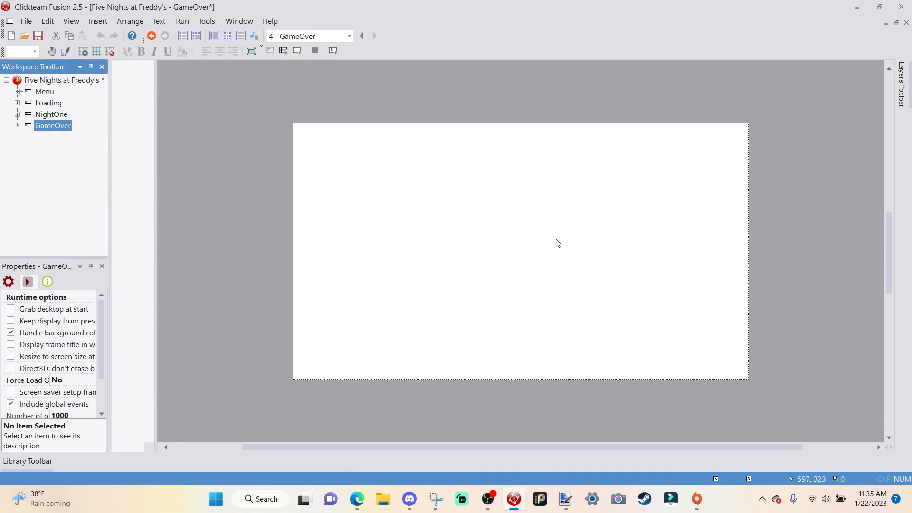
# Insert a new Active object into the GameOver frame near its upper-left area.
pyautogui.rightClick(605, 255)
pyautogui.click(657, 23)
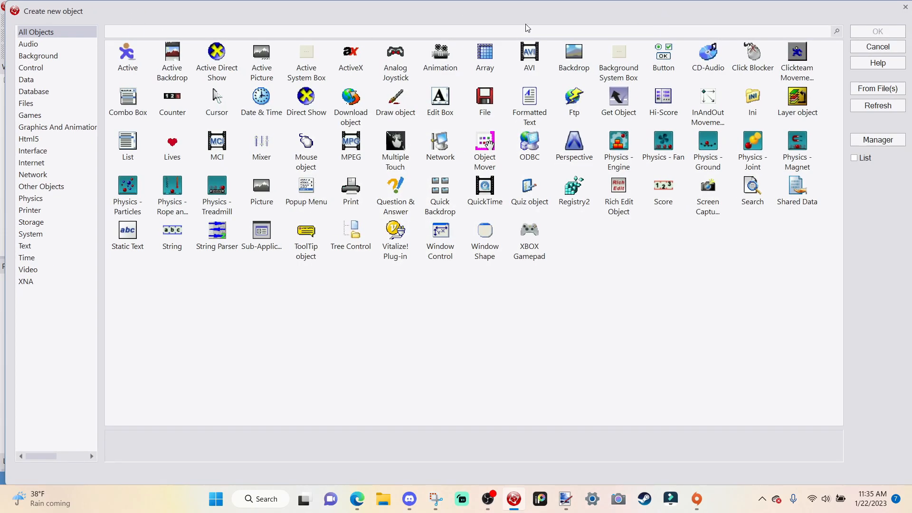
pyautogui.click(128, 68)
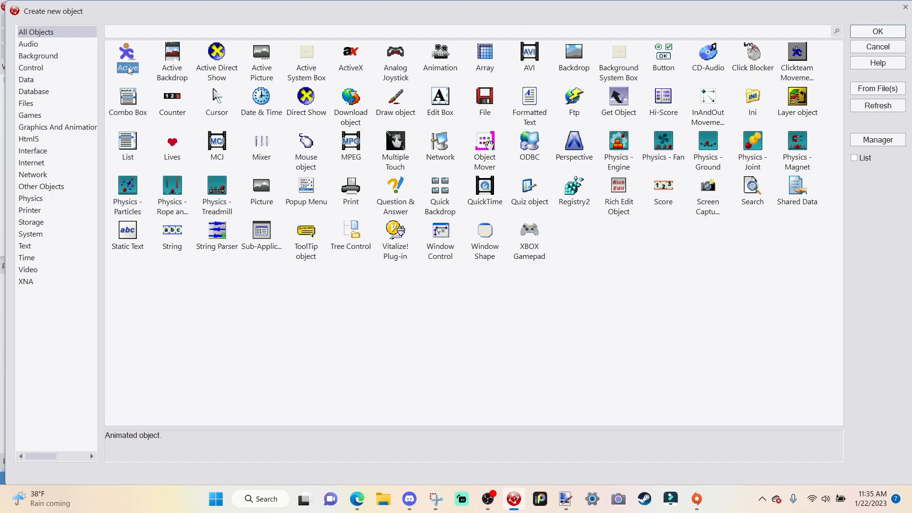
pyautogui.click(877, 31)
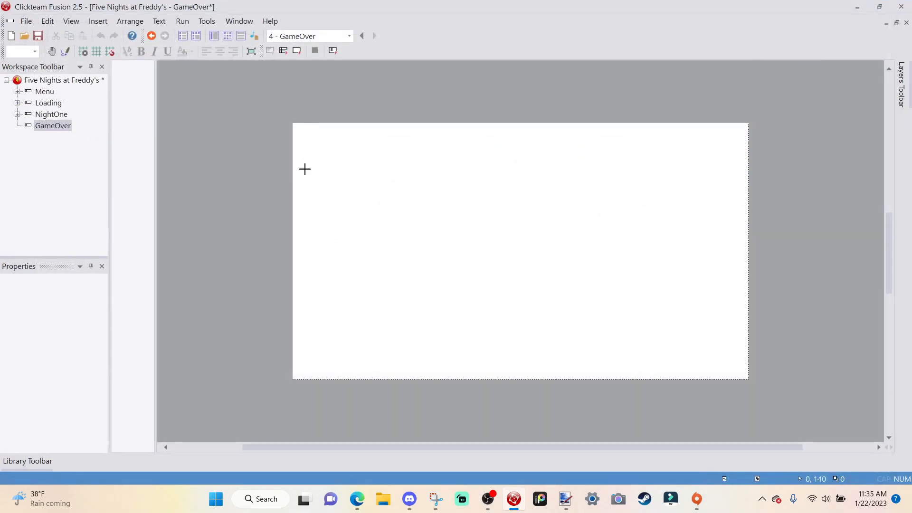
pyautogui.click(345, 156)
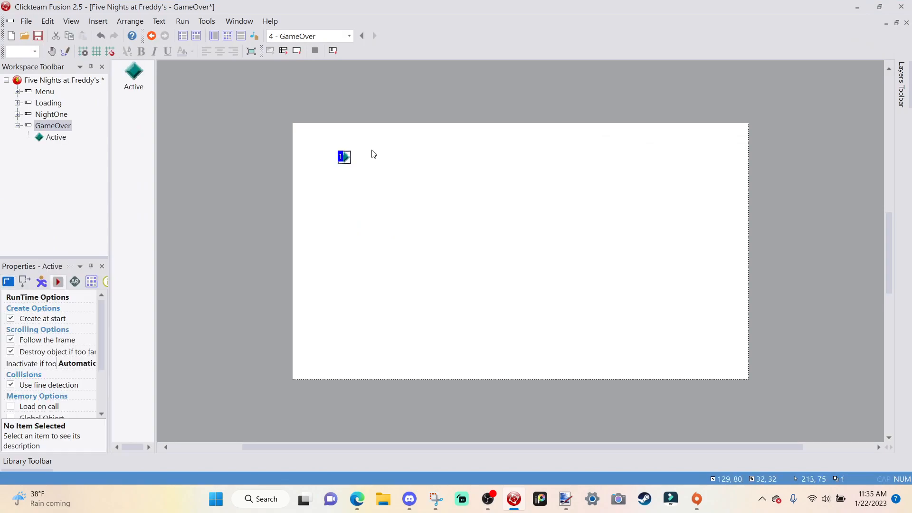
# Move the Active object to the frame's upper-left corner at position 0, 0.
pyautogui.moveTo(341, 154); pyautogui.dragTo(301, 161)
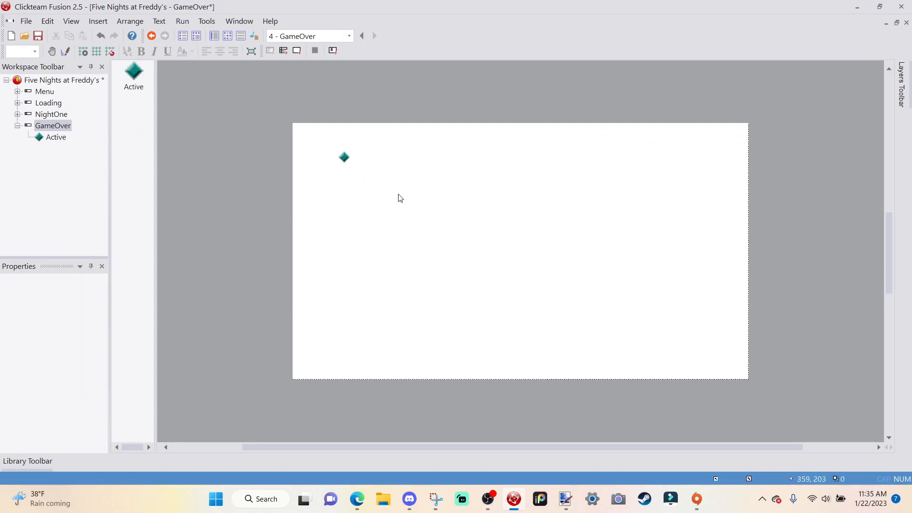
pyautogui.click(344, 156)
pyautogui.moveTo(344, 159); pyautogui.dragTo(305, 139)
pyautogui.moveTo(337, 199); pyautogui.dragTo(300, 131)
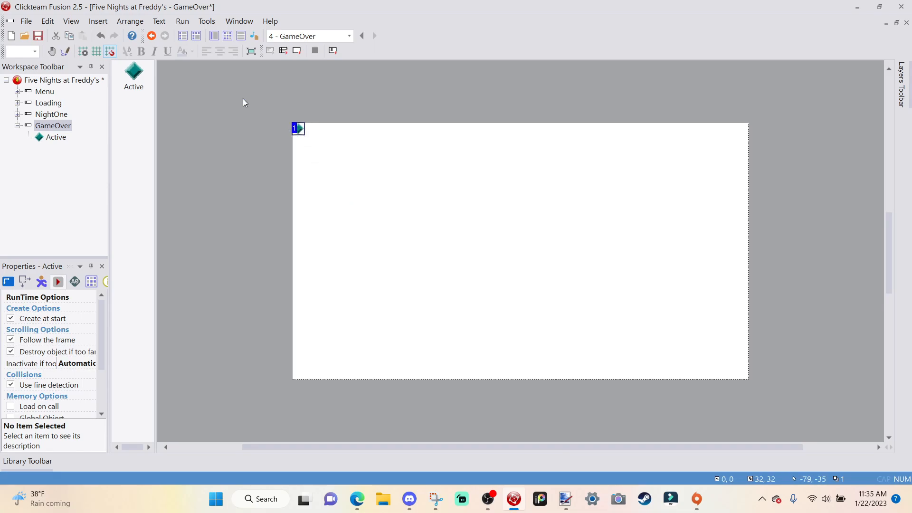
# Rename the Active object as BlackBackground.
pyautogui.rightClick(298, 128)
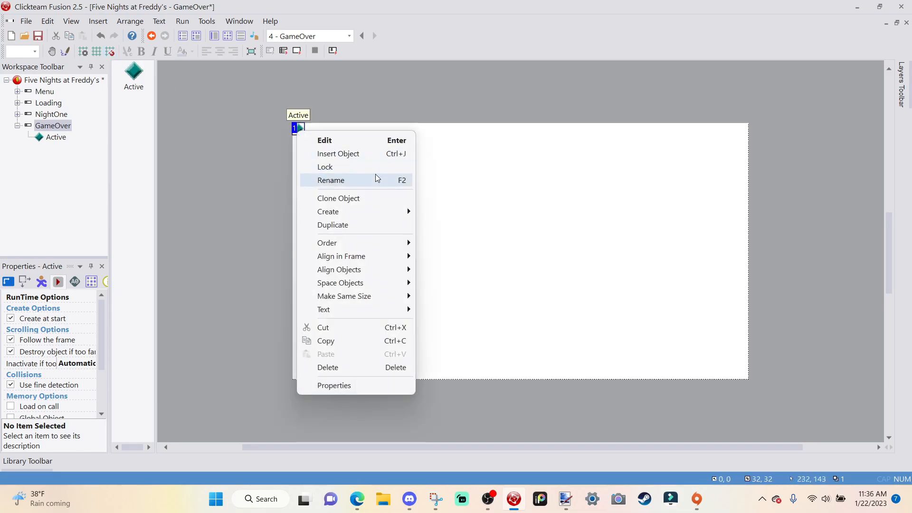
pyautogui.click(374, 177)
pyautogui.write('BlackBackground')
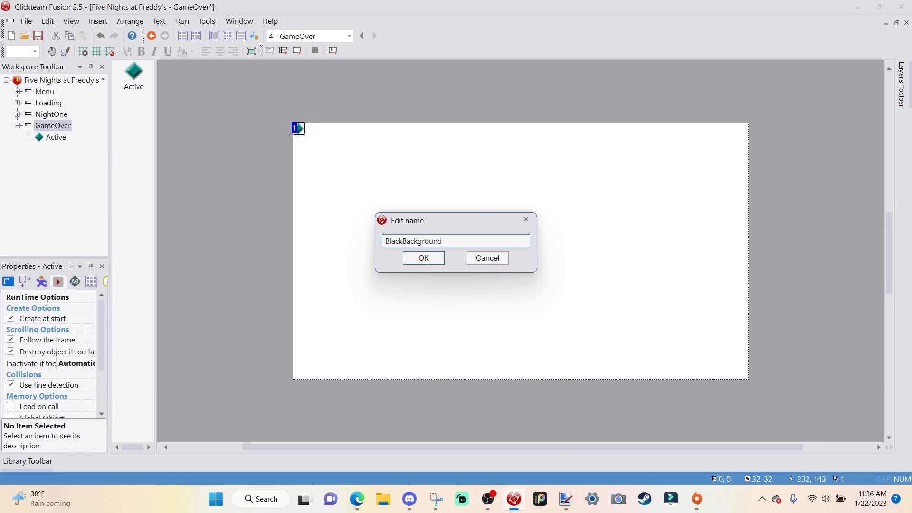
pyautogui.press('Return')
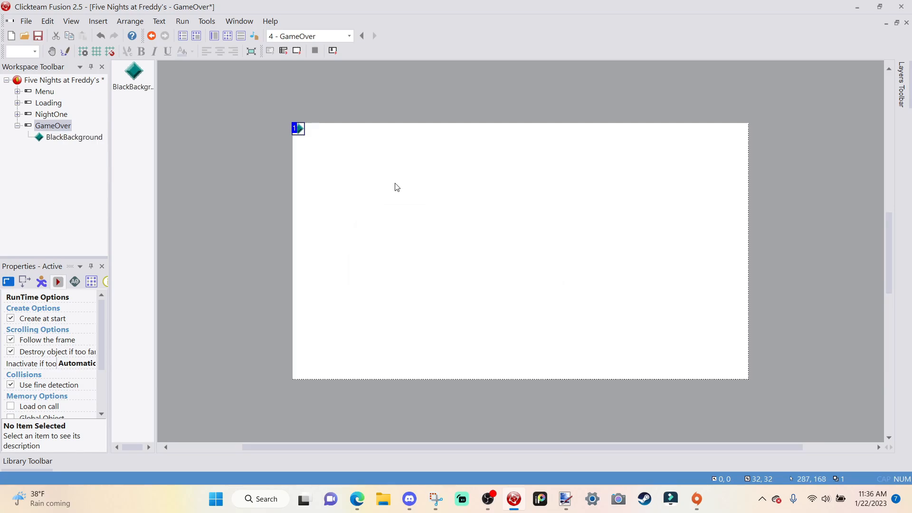
# Open the BlackBackground image for editing and resize it to 1280 by 720 pixels without stretching.
pyautogui.doubleClick(298, 130)
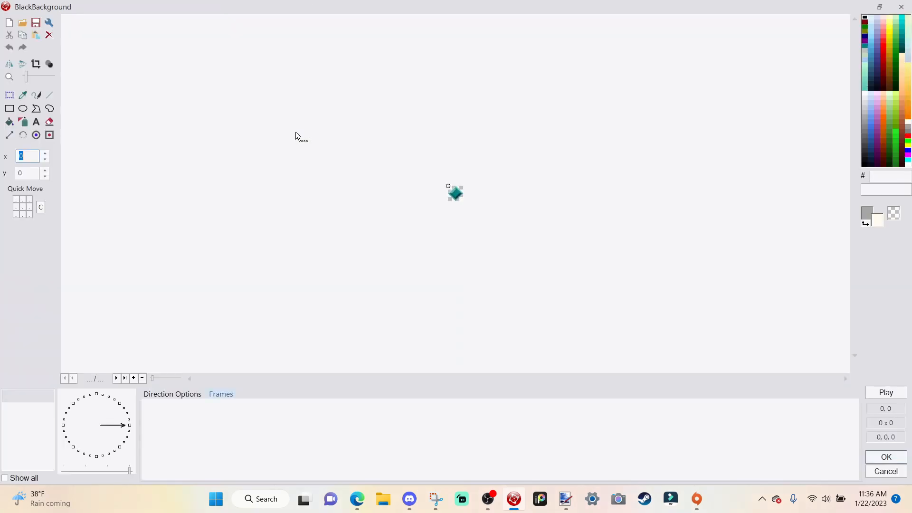
pyautogui.click(9, 135)
pyautogui.doubleClick(27, 156)
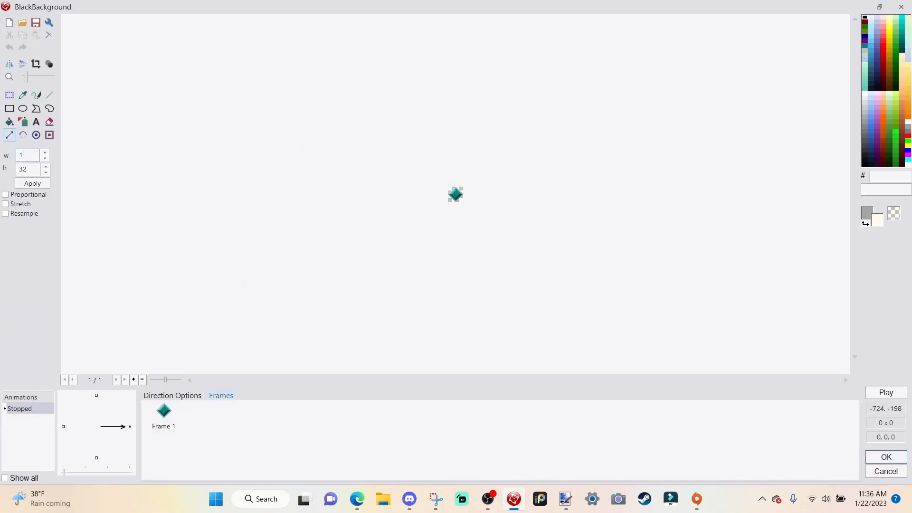
pyautogui.doubleClick(40, 170)
pyautogui.write('720')
pyautogui.click(39, 187)
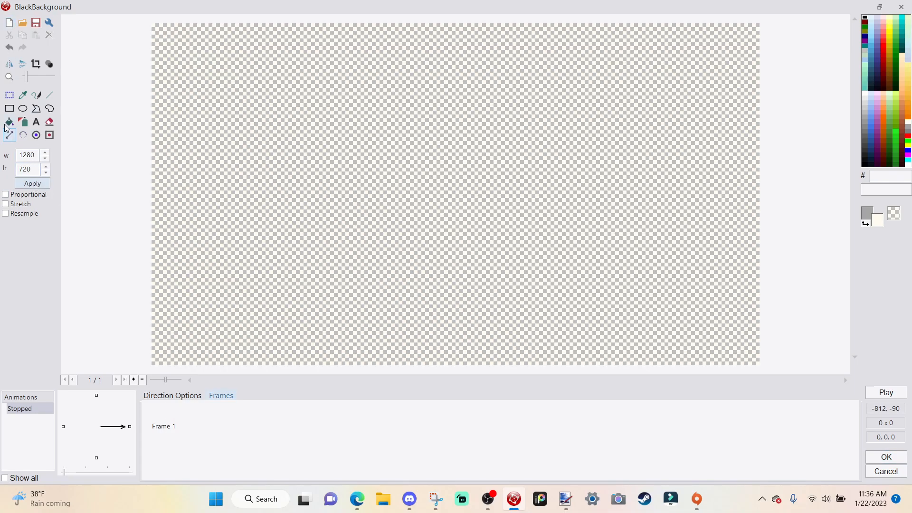
# Fill the whole BlackBackground image with black (000000) and accept the edited image.
pyautogui.click(8, 124)
pyautogui.click(865, 17)
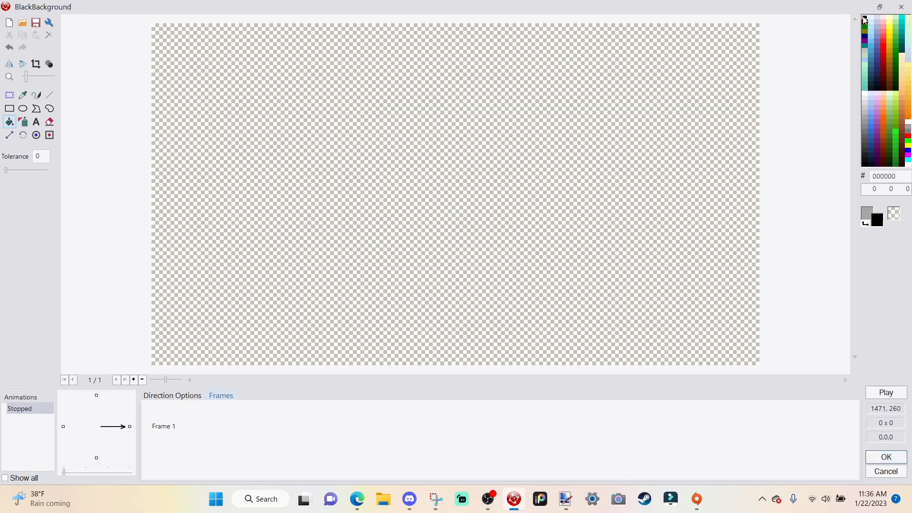
pyautogui.click(665, 149)
pyautogui.click(886, 458)
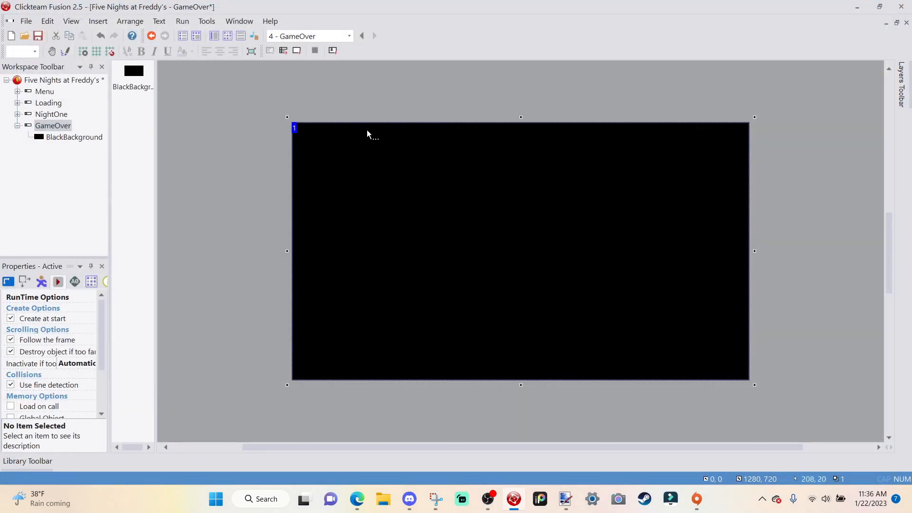
# Add a second layer to the GameOver frame above the black background's layer.
pyautogui.click(427, 158)
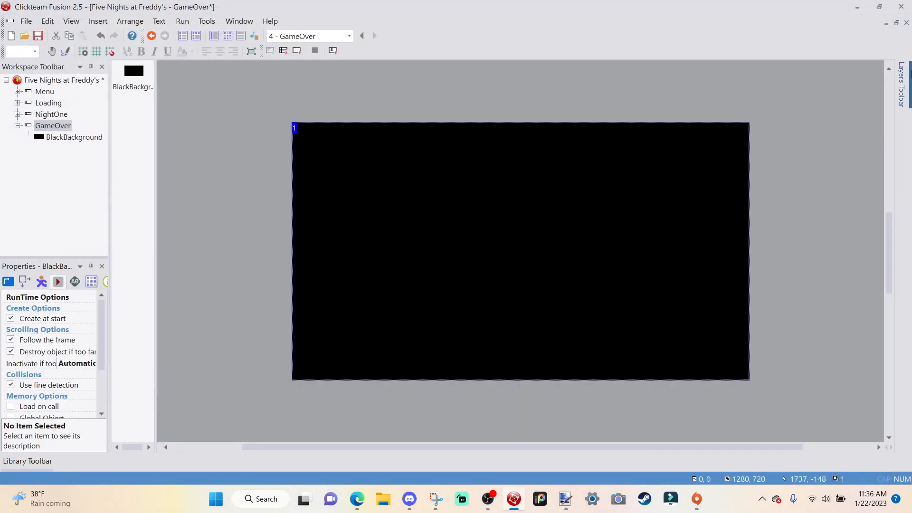
pyautogui.moveTo(901, 84)
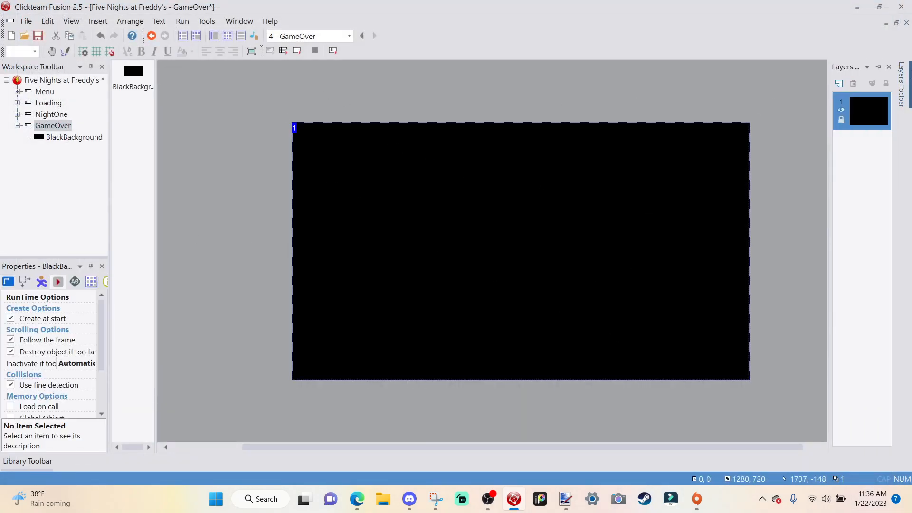
pyautogui.click(842, 87)
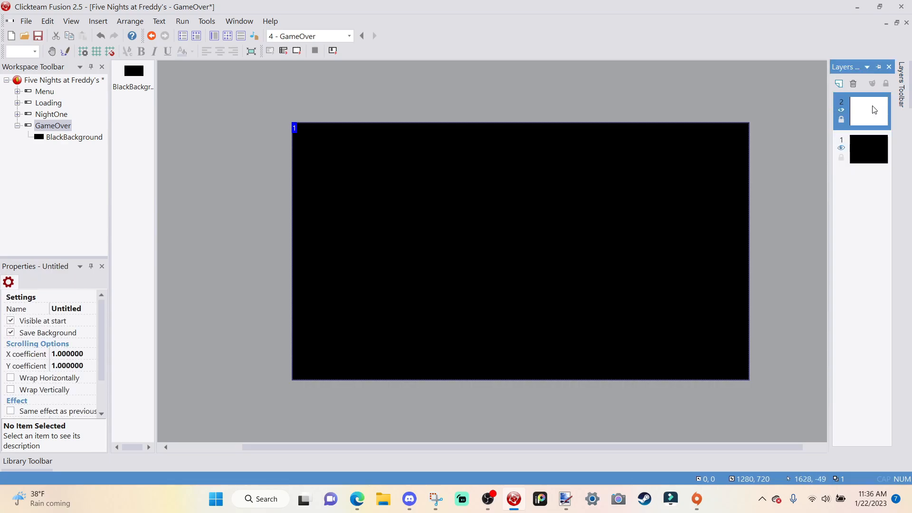
# Insert a String object on the new layer, placing it in the empty area just above the frame.
pyautogui.rightClick(387, 107)
pyautogui.click(423, 129)
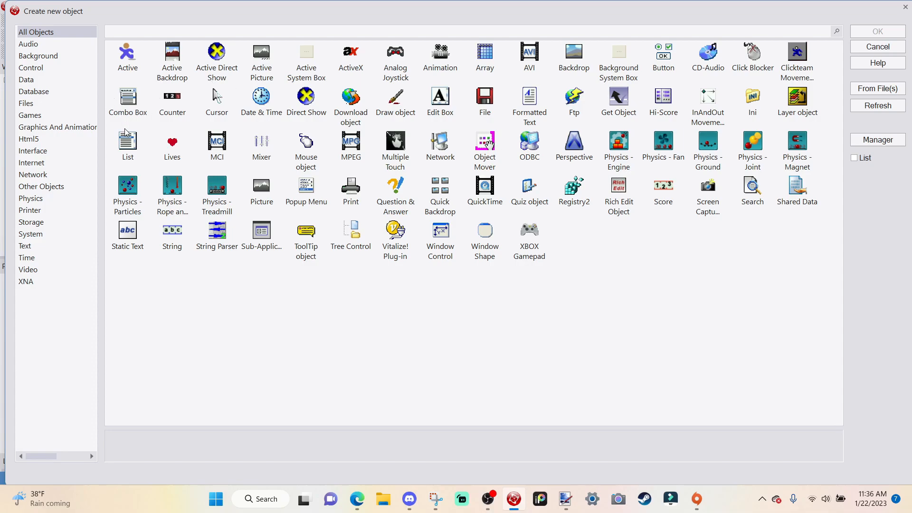
pyautogui.click(161, 242)
pyautogui.click(877, 32)
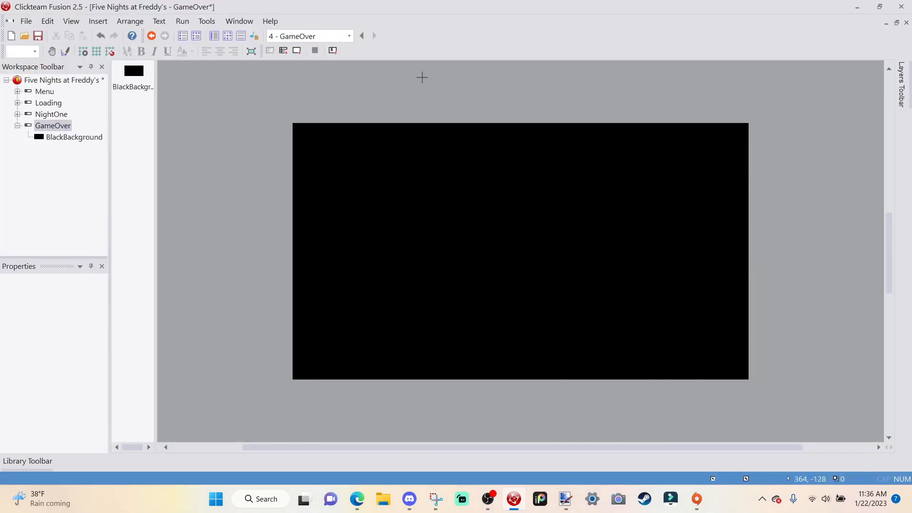
pyautogui.click(437, 96)
pyautogui.click(476, 97)
pyautogui.doubleClick(458, 91)
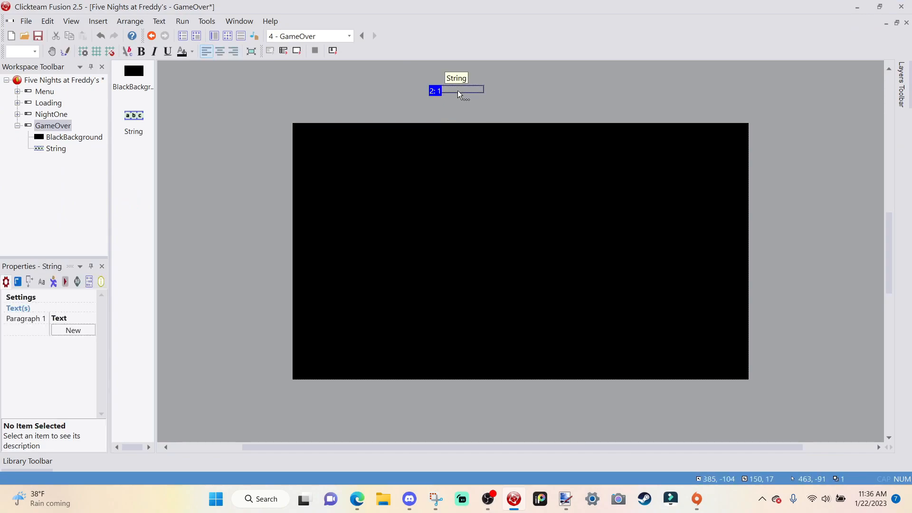
# Set the String object's font to Terminal, size 40.
pyautogui.click(40, 283)
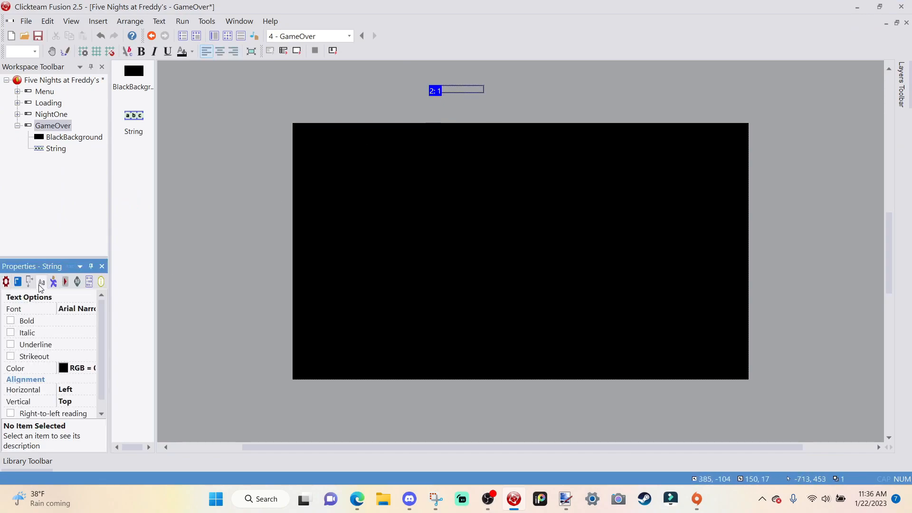
pyautogui.click(77, 309)
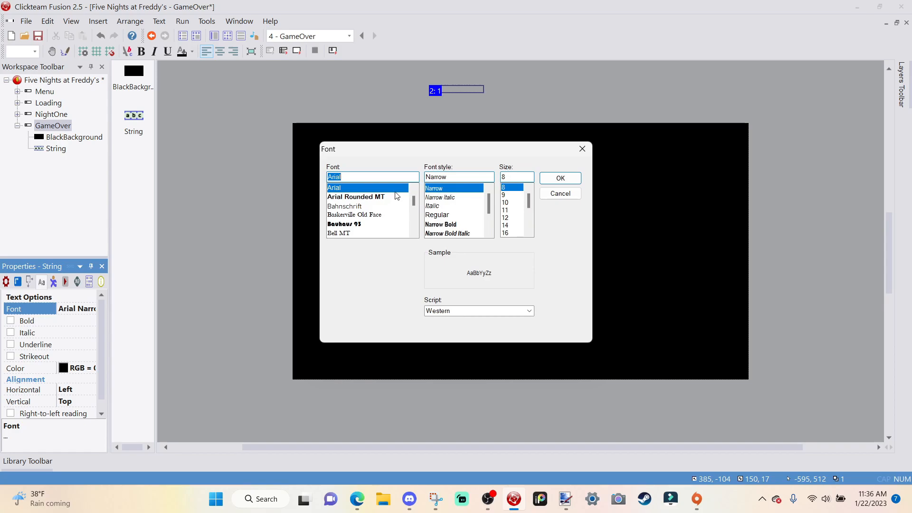
pyautogui.write('Twe')
pyautogui.press('BackSpace')
pyautogui.press('BackSpace')
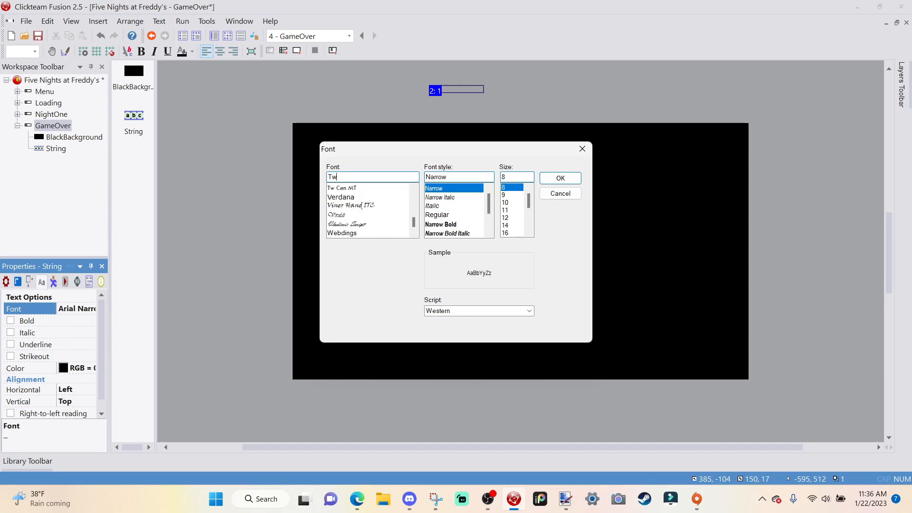
pyautogui.write('er')
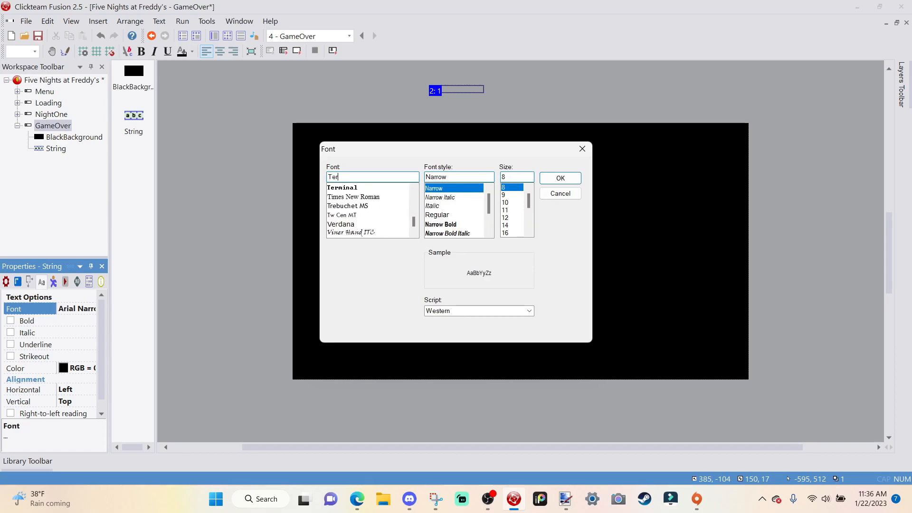
pyautogui.click(352, 189)
pyautogui.press('Tab')
pyautogui.press('Tab')
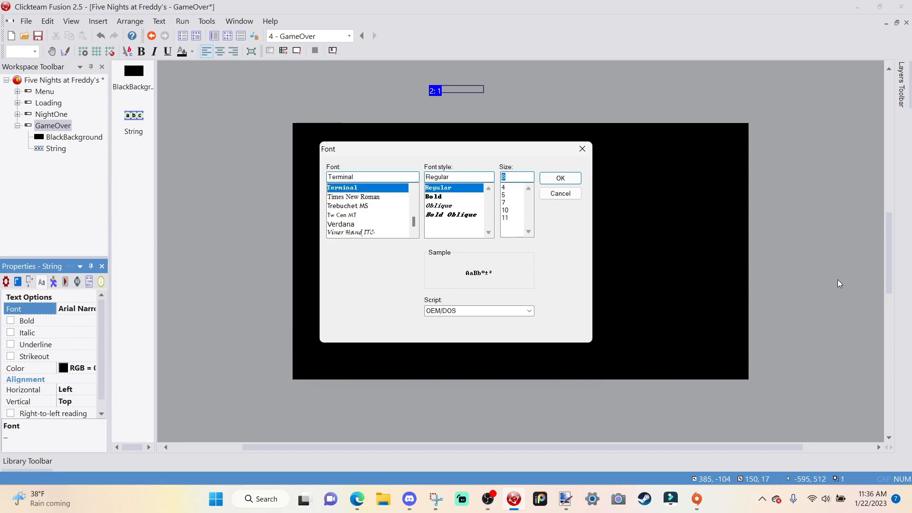
pyautogui.write('40')
pyautogui.click(560, 178)
# Enlarge the String object's box to about 927 by 178 pixels and place it across the frame's upper edge.
pyautogui.moveTo(443, 89); pyautogui.dragTo(729, 135)
pyautogui.moveTo(559, 98); pyautogui.dragTo(564, 156)
pyautogui.moveTo(495, 106); pyautogui.dragTo(477, 98)
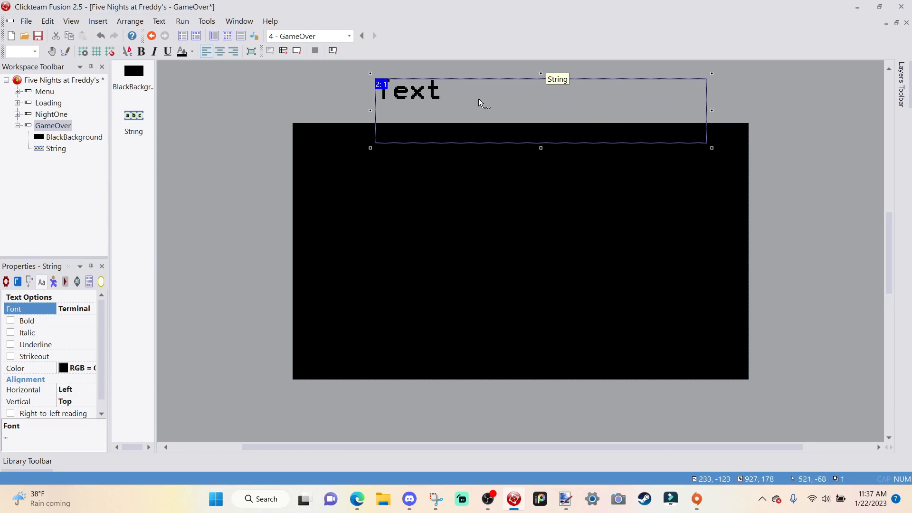
# Rename the String object as GameOverString.
pyautogui.rightClick(478, 98)
pyautogui.click(578, 151)
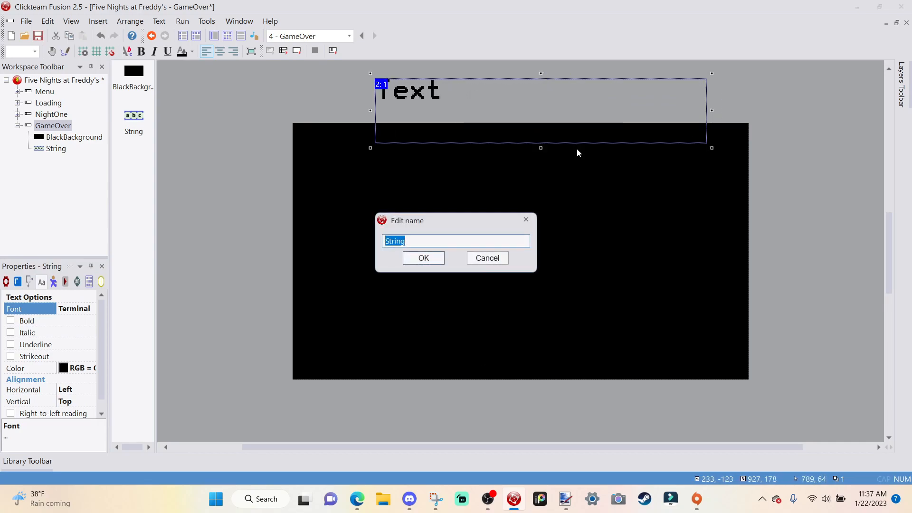
pyautogui.write('GameOverS')
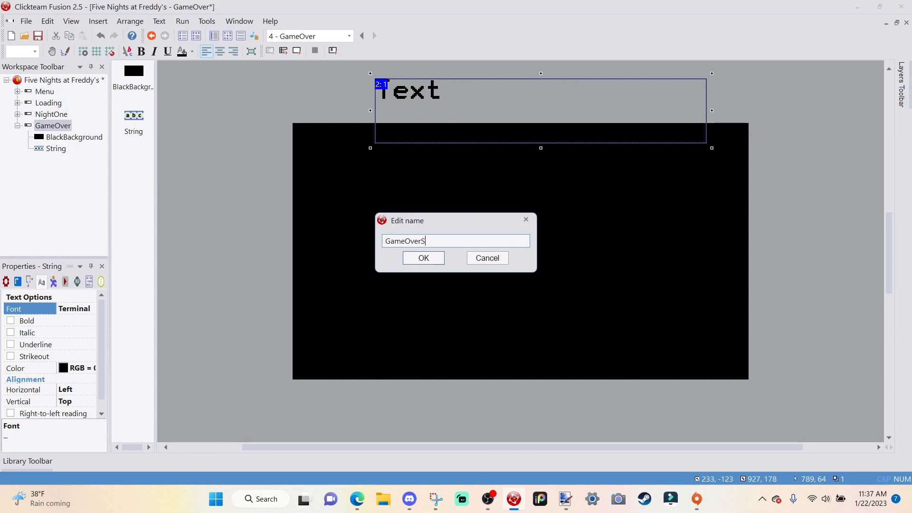
pyautogui.write('tring')
pyautogui.press('Return')
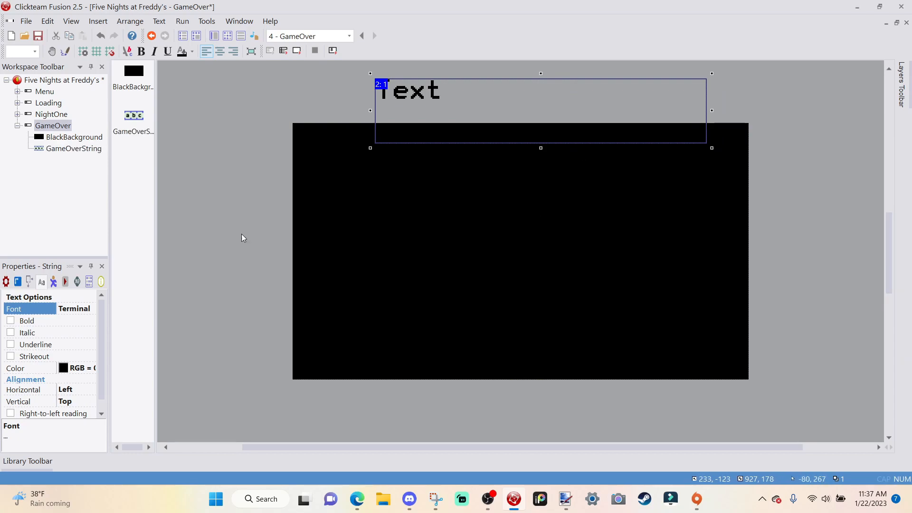
# Set GameOverString's text color to white and center the text horizontally in its box.
pyautogui.click(68, 371)
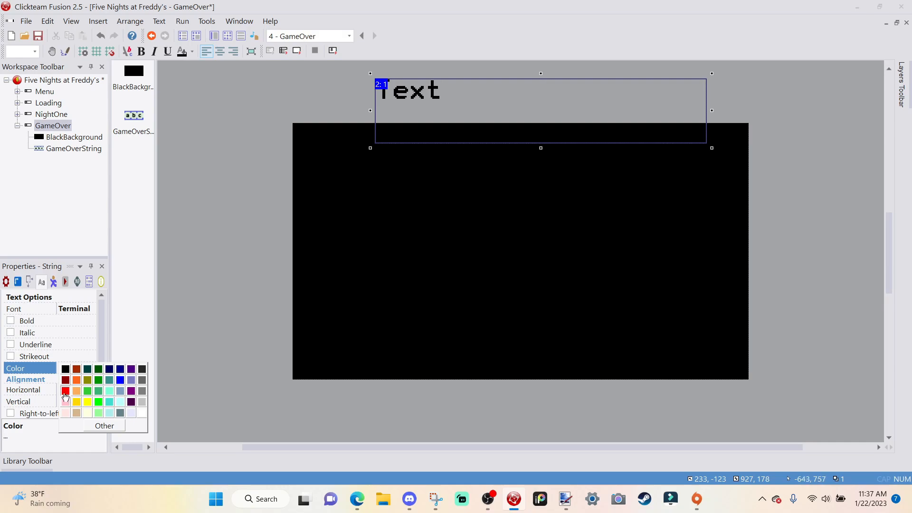
pyautogui.click(143, 413)
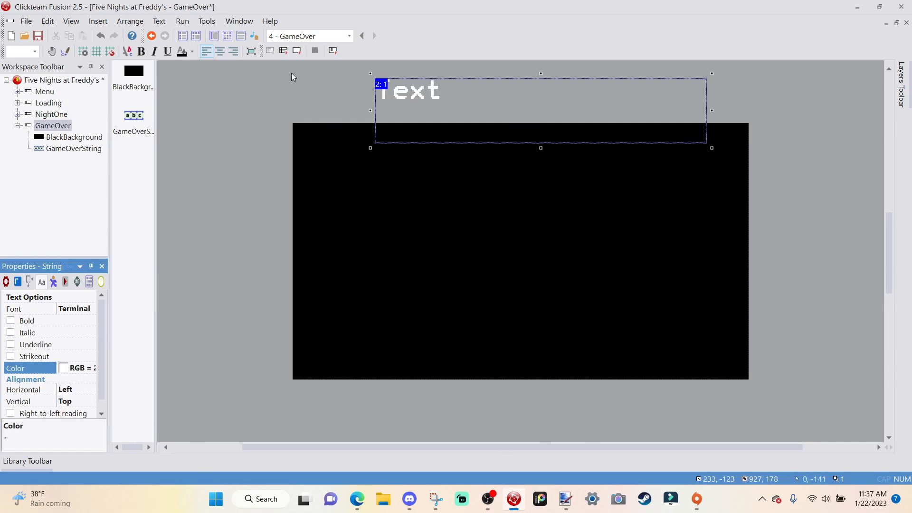
pyautogui.click(219, 53)
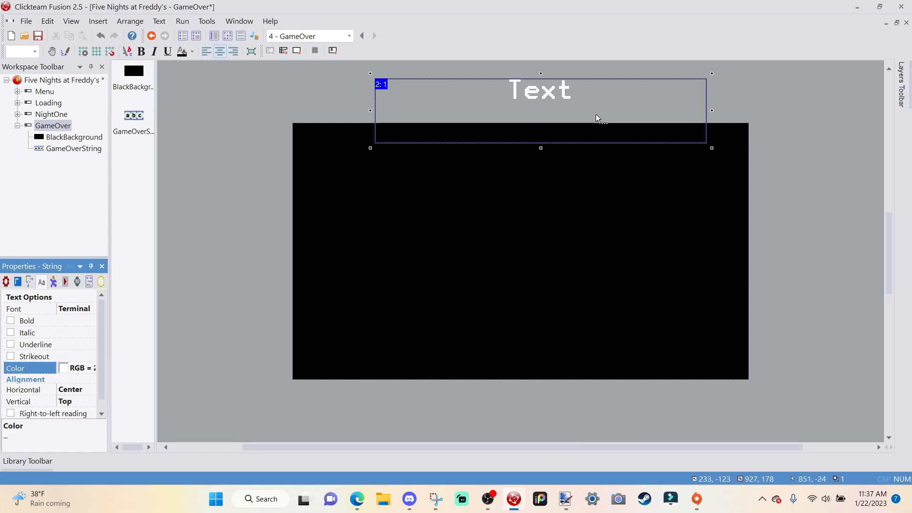
# Move GameOverString slightly down, to about Y -59, and align it to the horizontal center of the frame.
pyautogui.moveTo(589, 107); pyautogui.dragTo(583, 132)
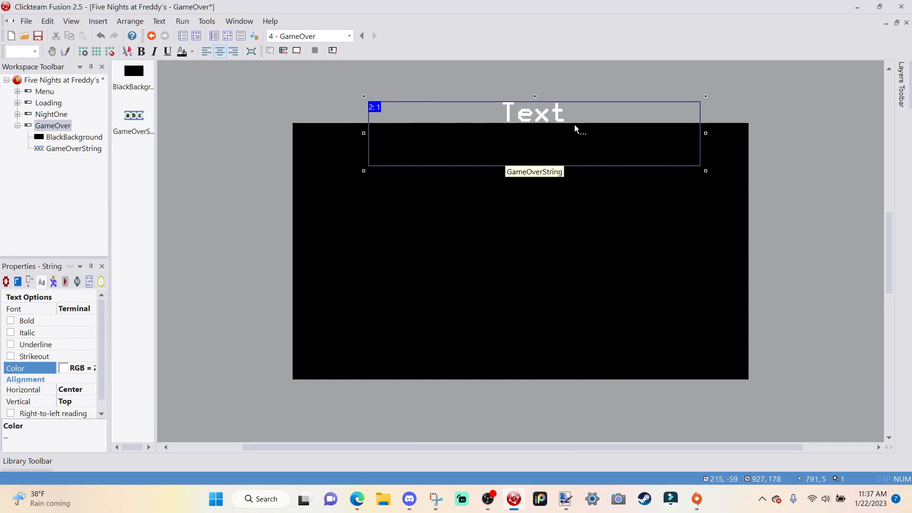
pyautogui.rightClick(575, 134)
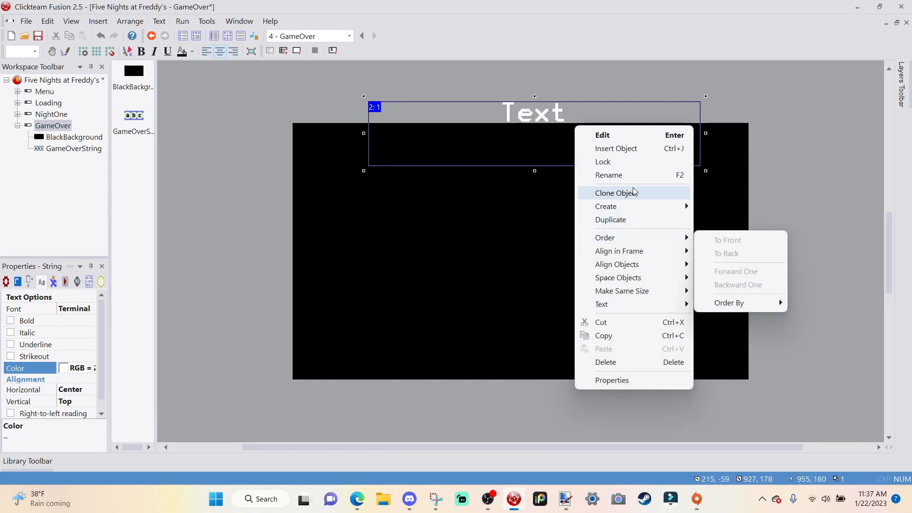
pyautogui.moveTo(632, 251)
pyautogui.click(731, 265)
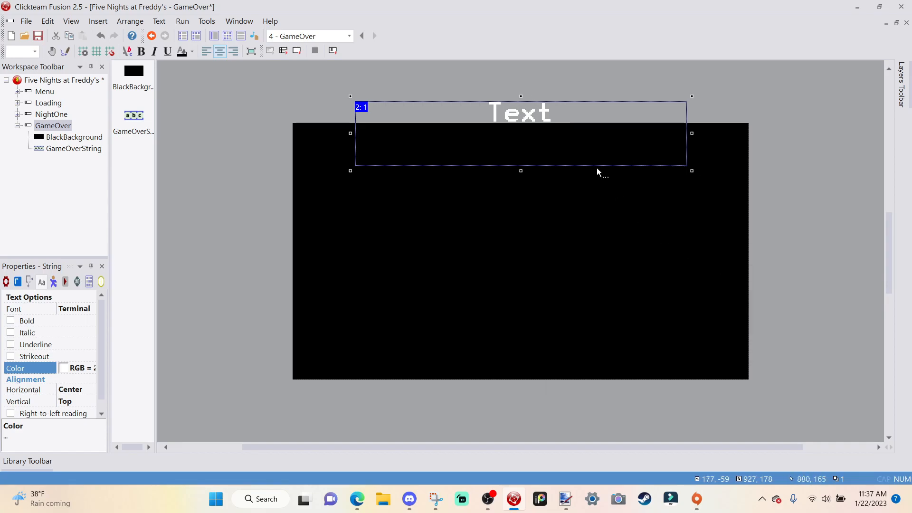
# Align GameOverString to the vertical center of the frame.
pyautogui.rightClick(546, 114)
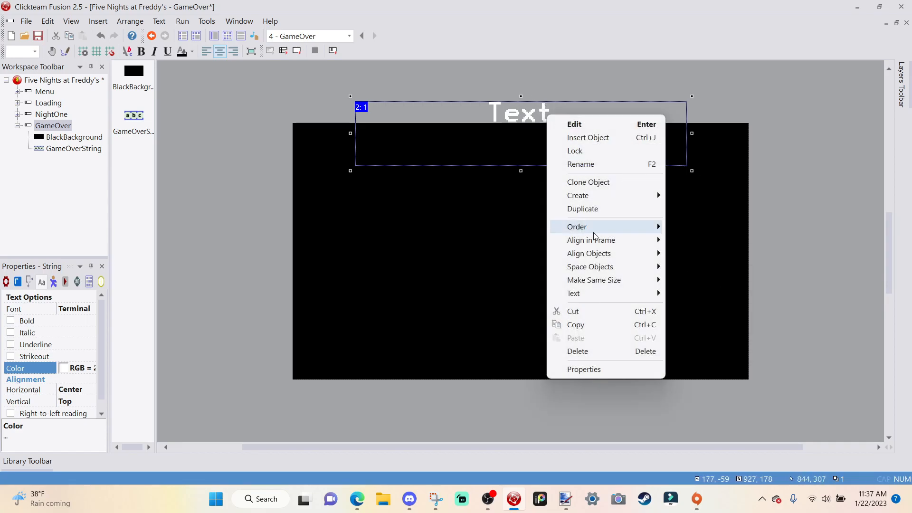
pyautogui.moveTo(617, 239)
pyautogui.click(702, 299)
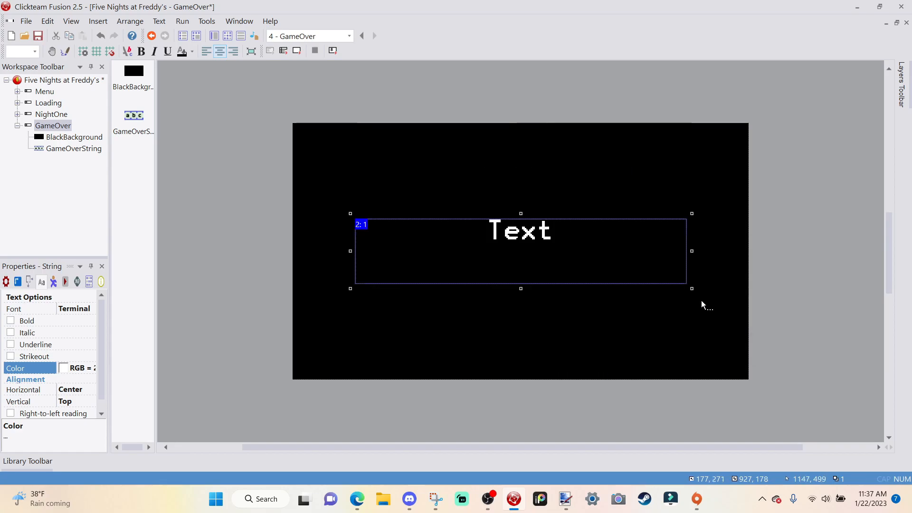
# Change GameOverString's text to "Game Over".
pyautogui.click(720, 166)
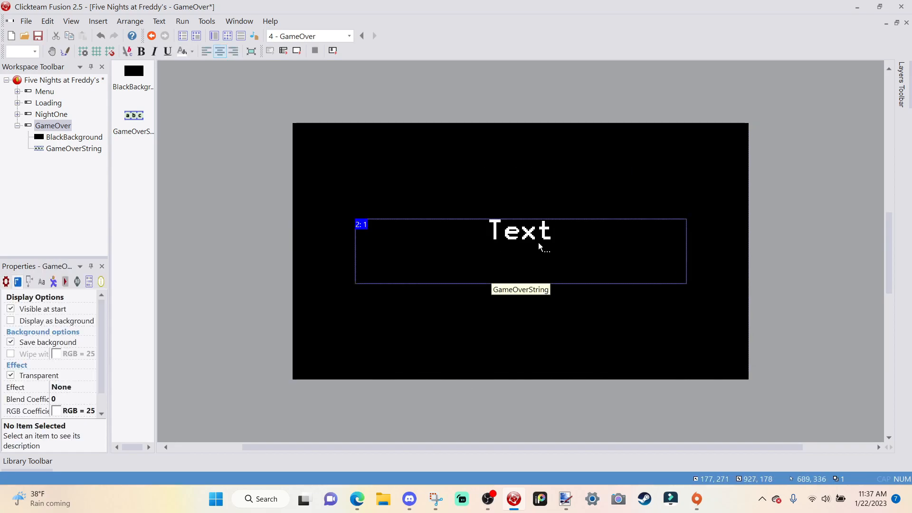
pyautogui.doubleClick(543, 230)
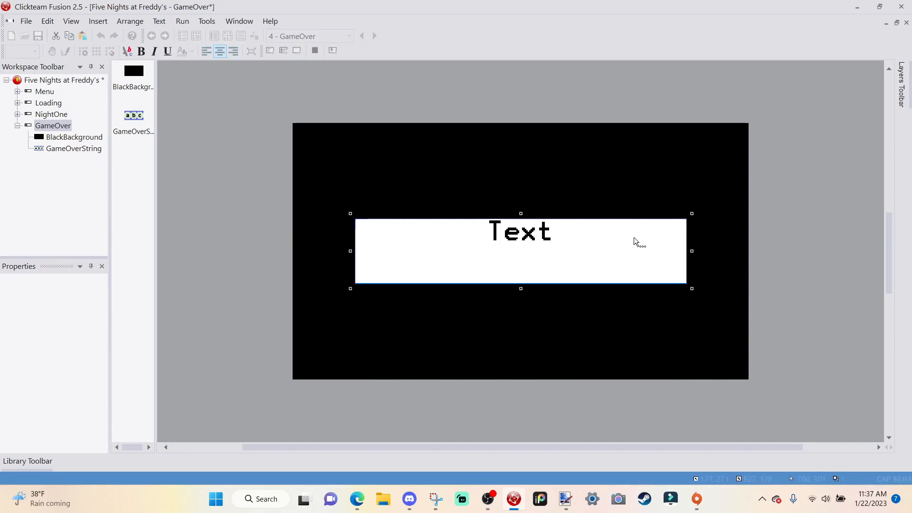
pyautogui.hotkey('ctrl', 'a')
pyautogui.write('Gam')
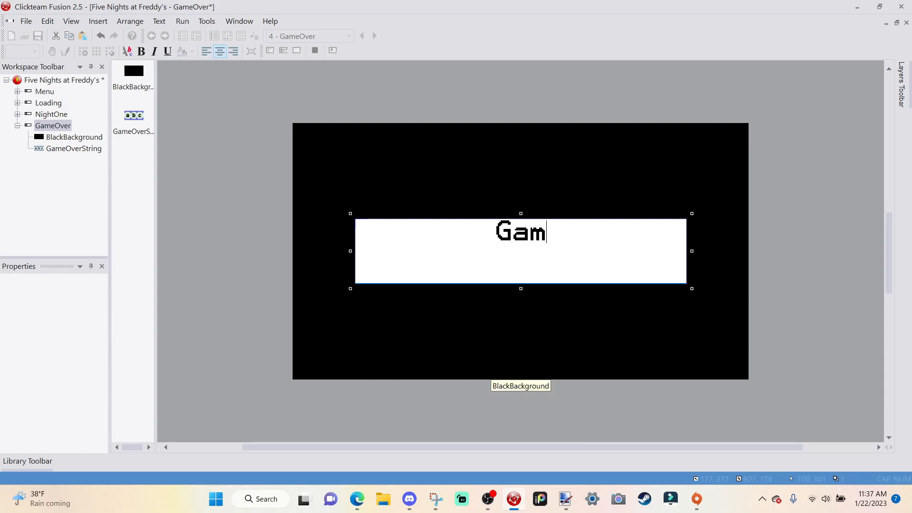
pyautogui.write('e Obev')
pyautogui.press('BackSpace')
pyautogui.press('BackSpace')
pyautogui.press('BackSpace')
pyautogui.write('ver')
pyautogui.click(481, 169)
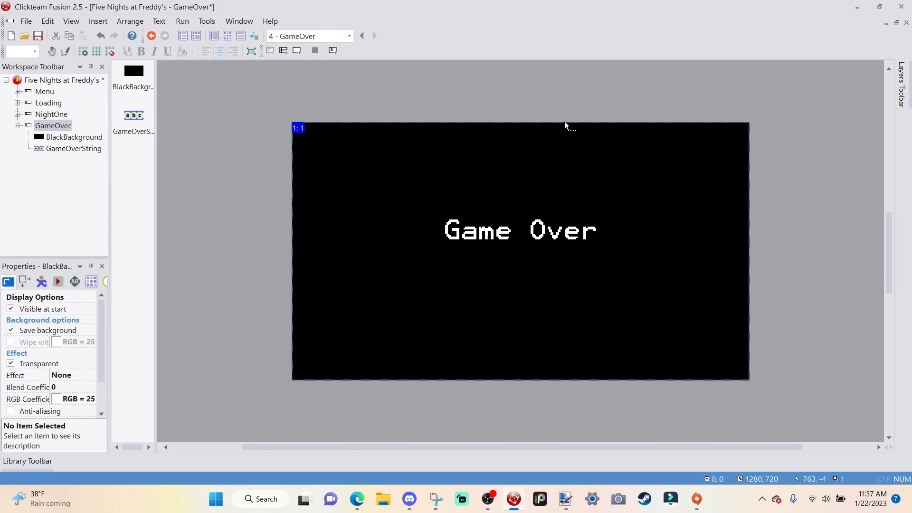
# Shrink GameOverString's box around its text to about 689 by 71 pixels.
pyautogui.click(524, 275)
pyautogui.moveTo(520, 288); pyautogui.dragTo(545, 251)
pyautogui.moveTo(350, 232); pyautogui.dragTo(435, 231)
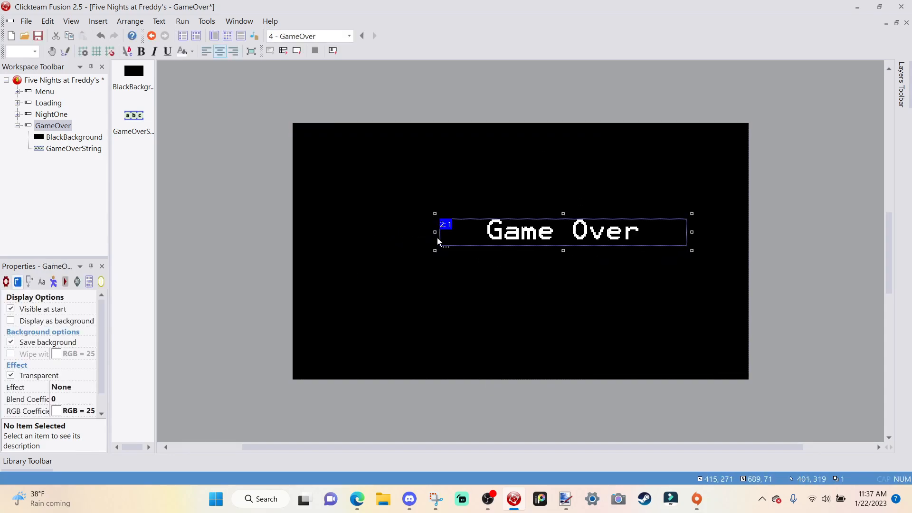
# Center the resized GameOverString in the frame both horizontally and vertically.
pyautogui.rightClick(655, 238)
pyautogui.moveTo(734, 126)
pyautogui.click(808, 142)
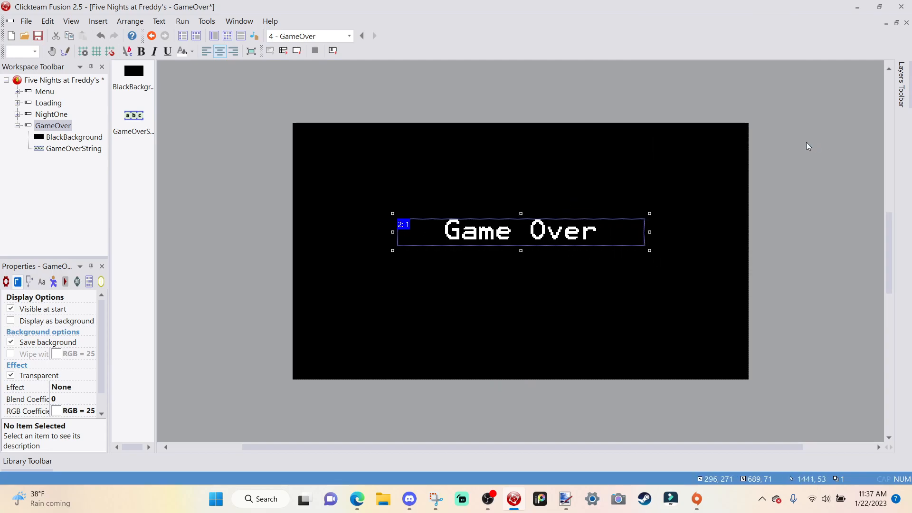
pyautogui.rightClick(568, 220)
pyautogui.moveTo(665, 126)
pyautogui.click(720, 184)
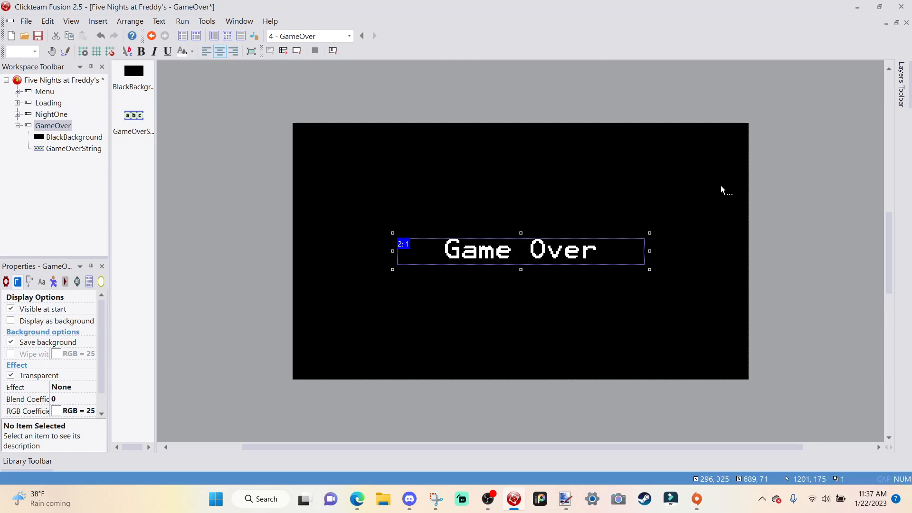
pyautogui.click(849, 197)
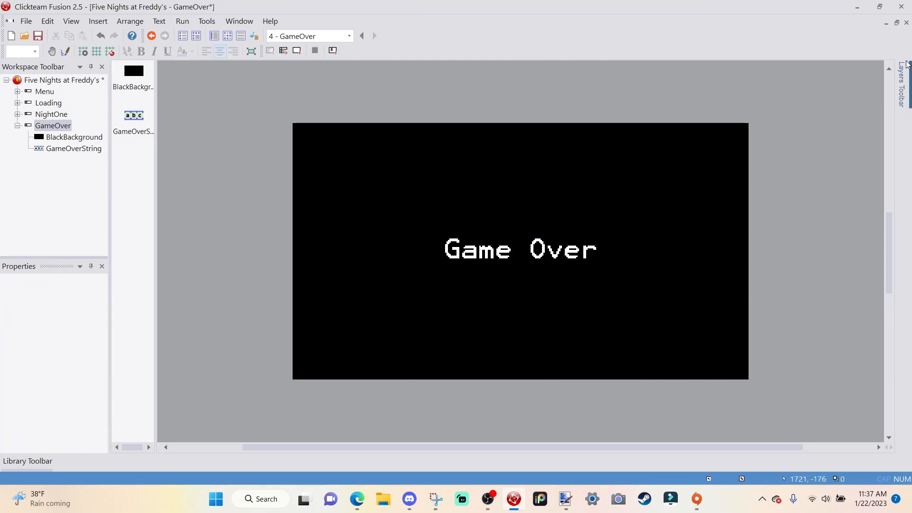
# Add a third layer to the GameOver frame and make it the current layer.
pyautogui.moveTo(900, 85)
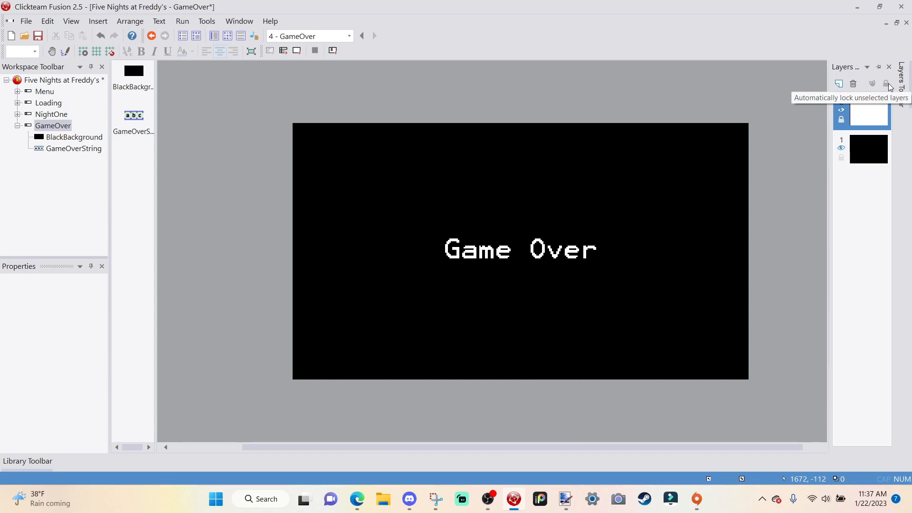
pyautogui.click(838, 84)
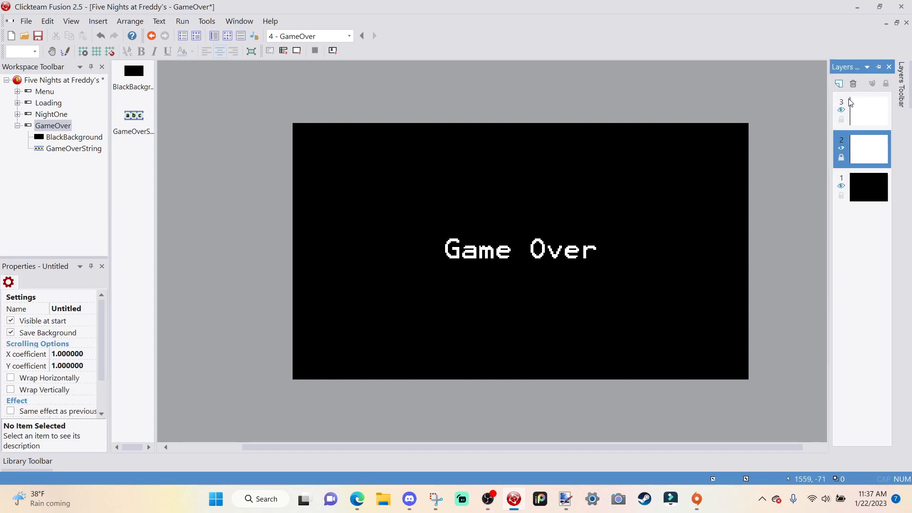
pyautogui.click(861, 110)
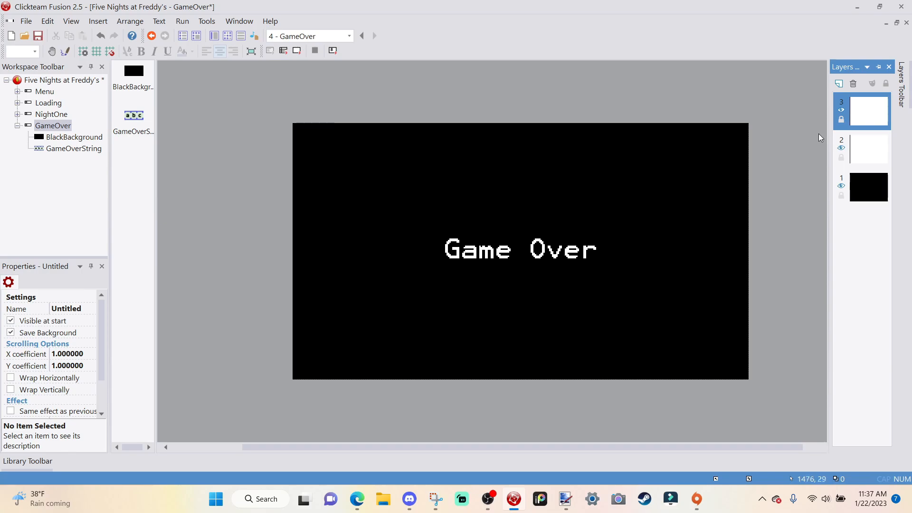
# Insert an Active object on layer 3, placed outside the frame to the left of the black background.
pyautogui.rightClick(558, 76)
pyautogui.click(583, 97)
pyautogui.click(122, 60)
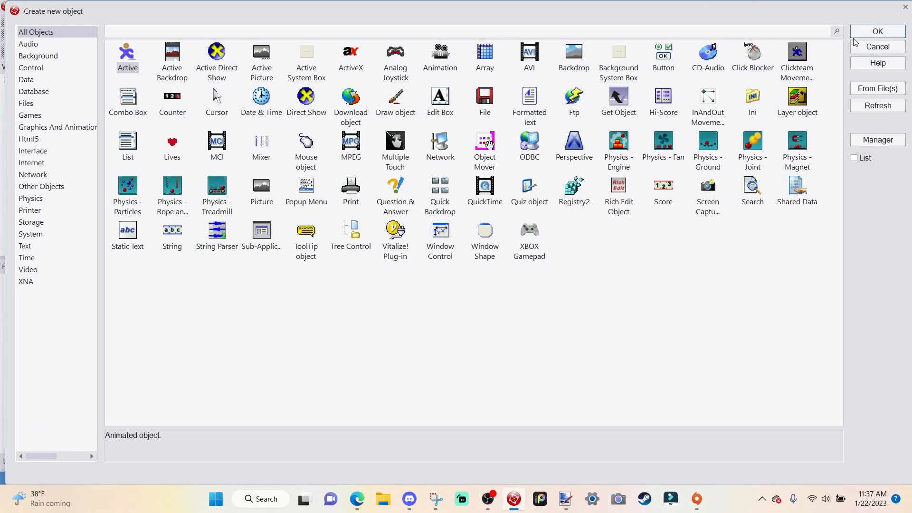
pyautogui.click(877, 31)
pyautogui.click(231, 208)
# Rename the new Active object as StaticOverlay.
pyautogui.rightClick(230, 207)
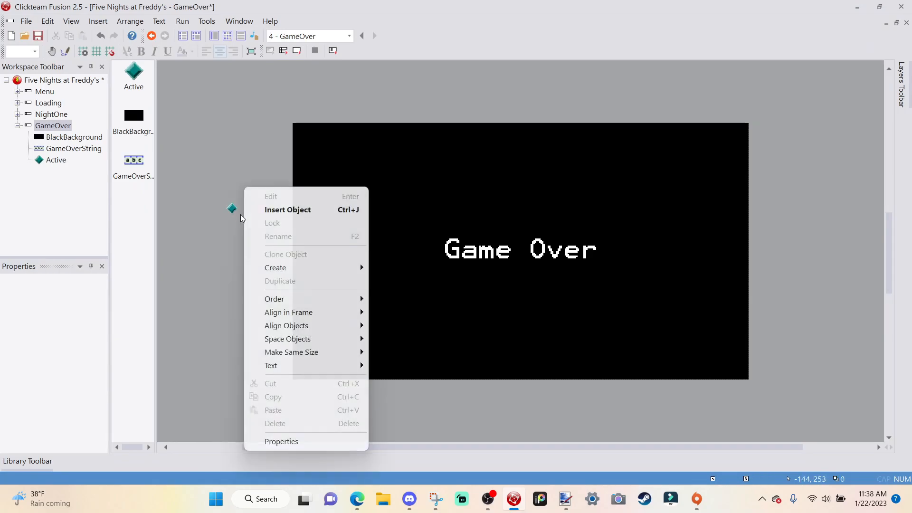
pyautogui.rightClick(232, 207)
pyautogui.click(283, 261)
pyautogui.write('Stat')
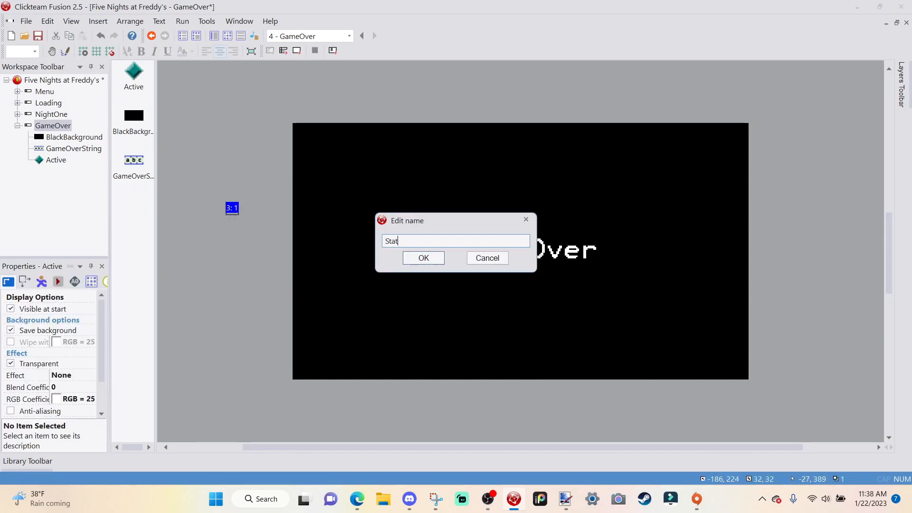
pyautogui.write('icOverlay')
pyautogui.press('Return')
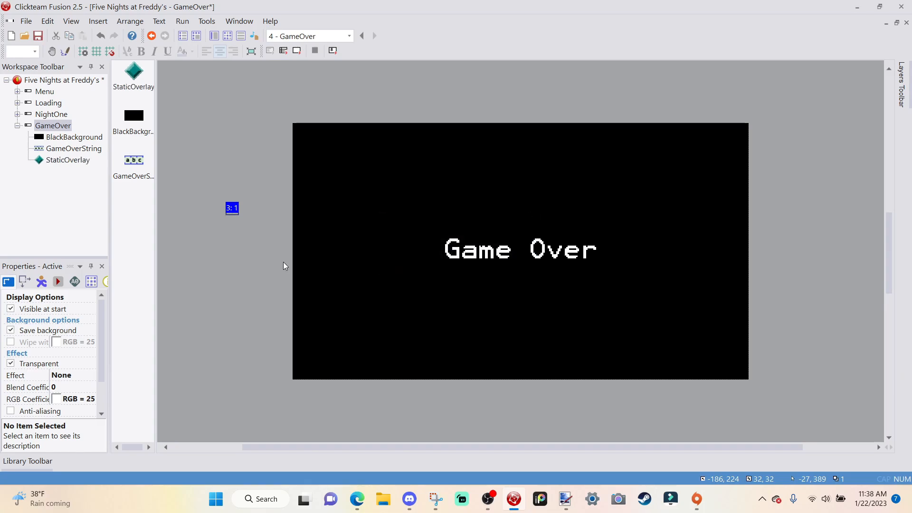
# Import the Static 1 image from Clickteam Tutorial Assets as StaticOverlay's first animation frame.
pyautogui.doubleClick(232, 209)
pyautogui.click(23, 27)
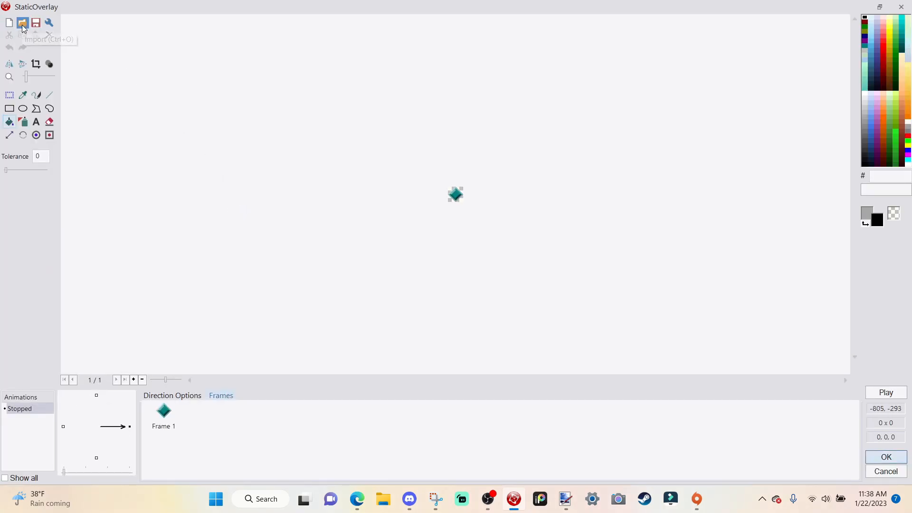
pyautogui.scroll(-3, 612, 212)
pyautogui.scroll(-3, 613, 212)
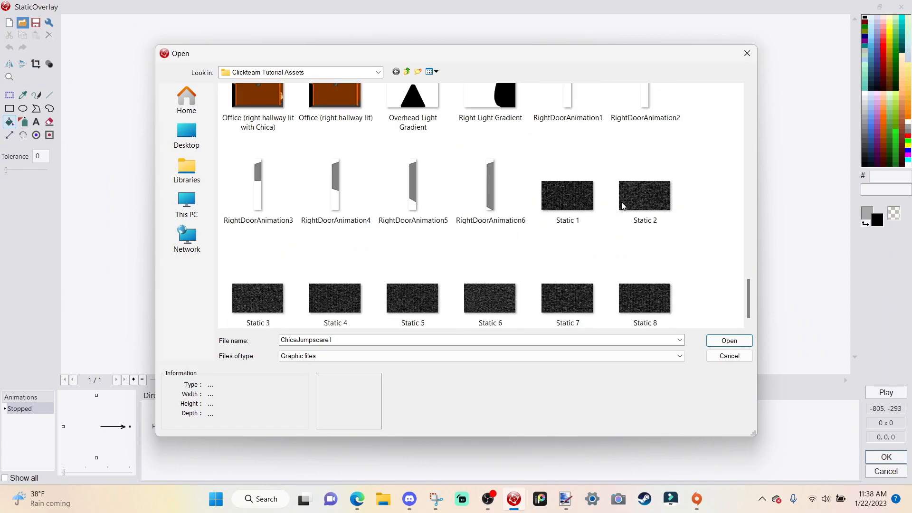
pyautogui.click(594, 221)
pyautogui.click(725, 340)
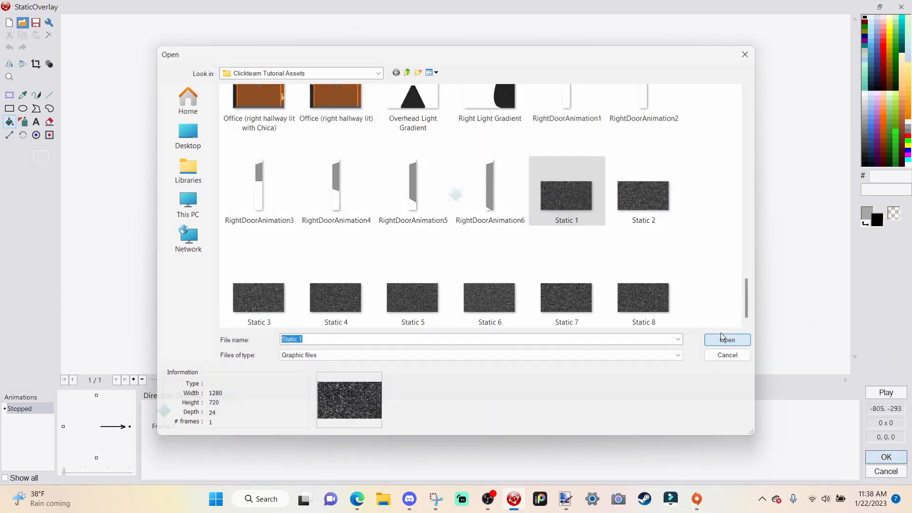
pyautogui.click(218, 146)
pyautogui.click(407, 340)
# Add a second animation frame to StaticOverlay and import the Static 2 image into it.
pyautogui.rightClick(248, 429)
pyautogui.click(315, 229)
pyautogui.click(23, 22)
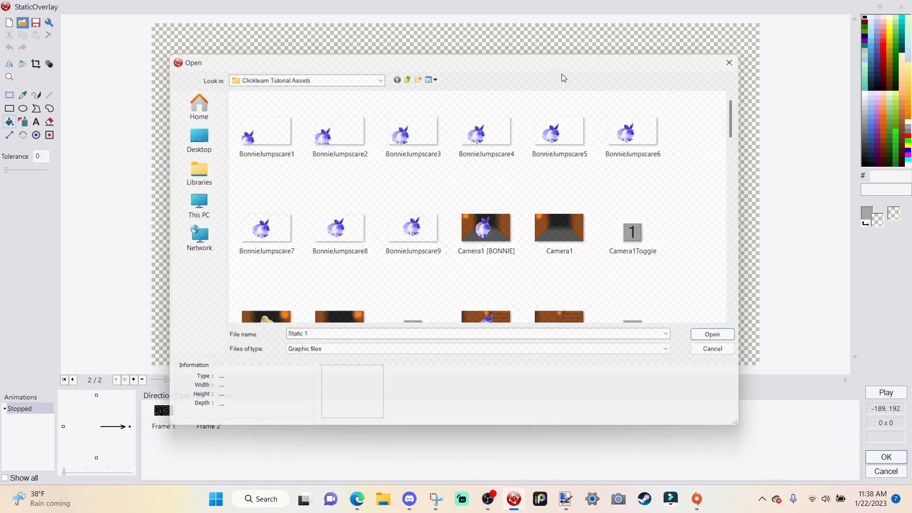
pyautogui.scroll(-10, 639, 190)
pyautogui.click(638, 190)
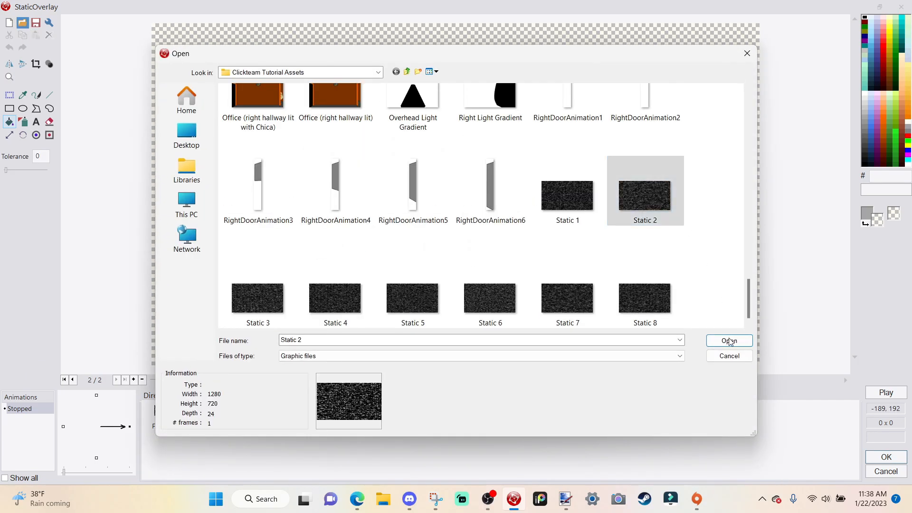
pyautogui.click(729, 340)
pyautogui.click(410, 346)
# Add a third animation frame to StaticOverlay and import the Static 3 image into it.
pyautogui.rightClick(378, 414)
pyautogui.click(408, 210)
pyautogui.click(24, 25)
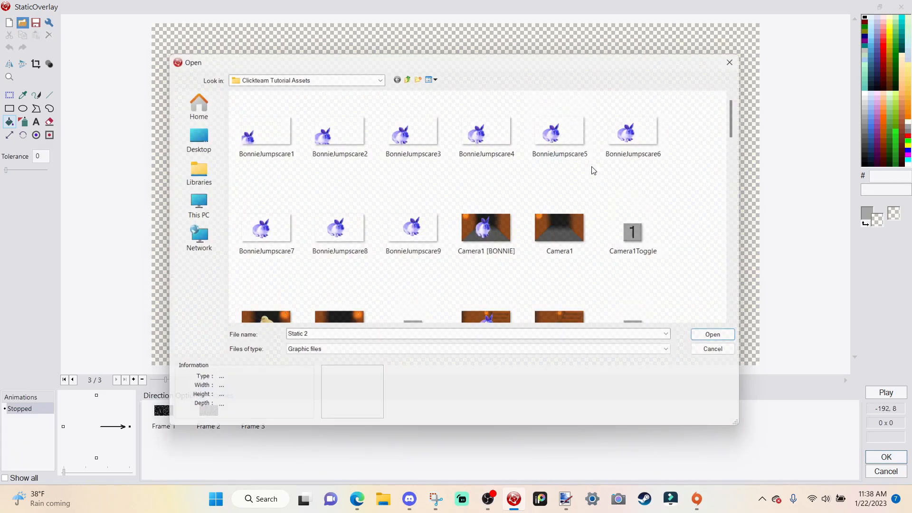
pyautogui.scroll(-10, 610, 186)
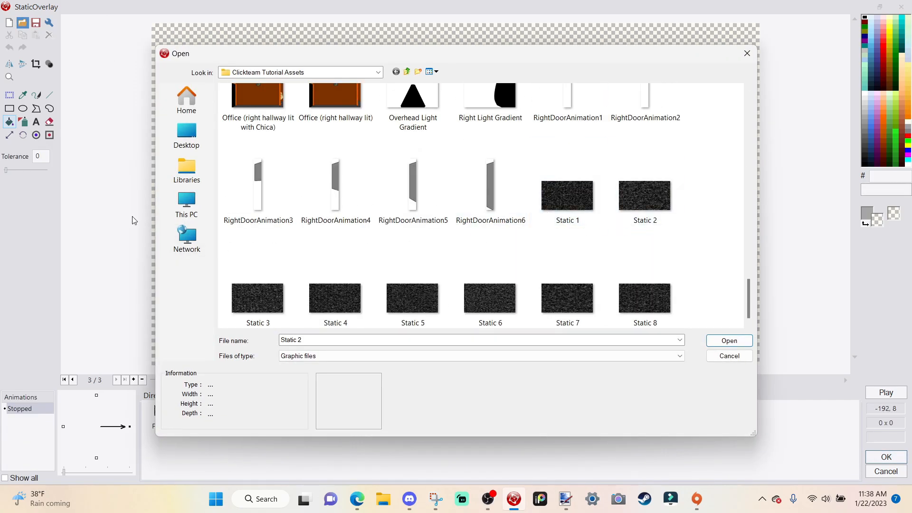
pyautogui.click(252, 299)
pyautogui.click(734, 341)
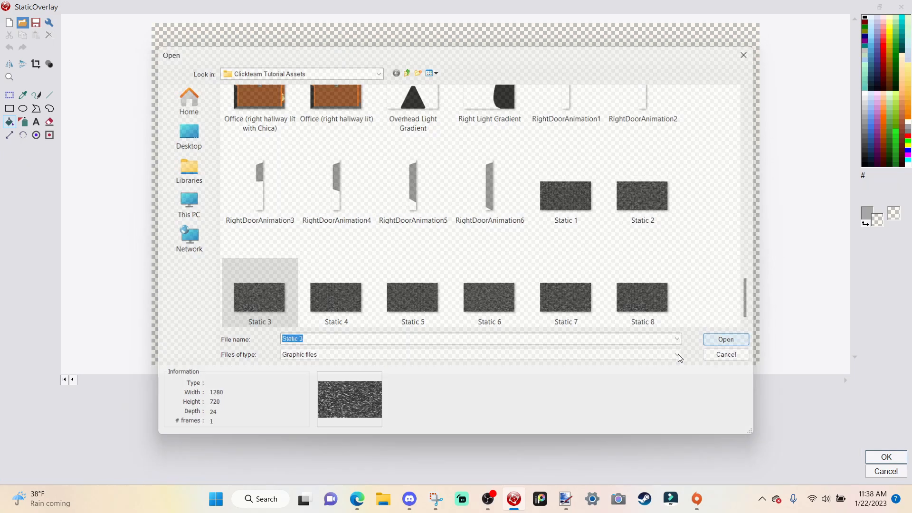
pyautogui.click(420, 341)
# Add animation frames 4 to 7 to StaticOverlay and fill them with the static images up to Static 7.
pyautogui.rightClick(316, 218)
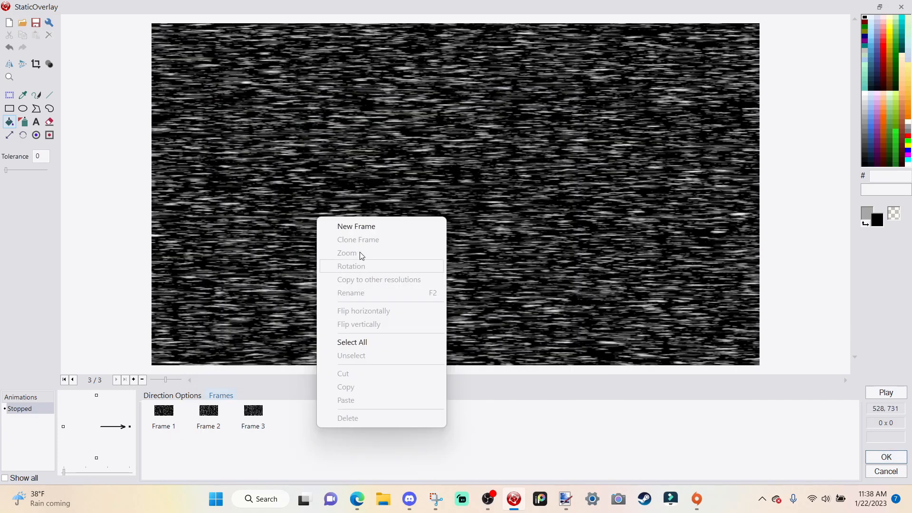
pyautogui.click(339, 239)
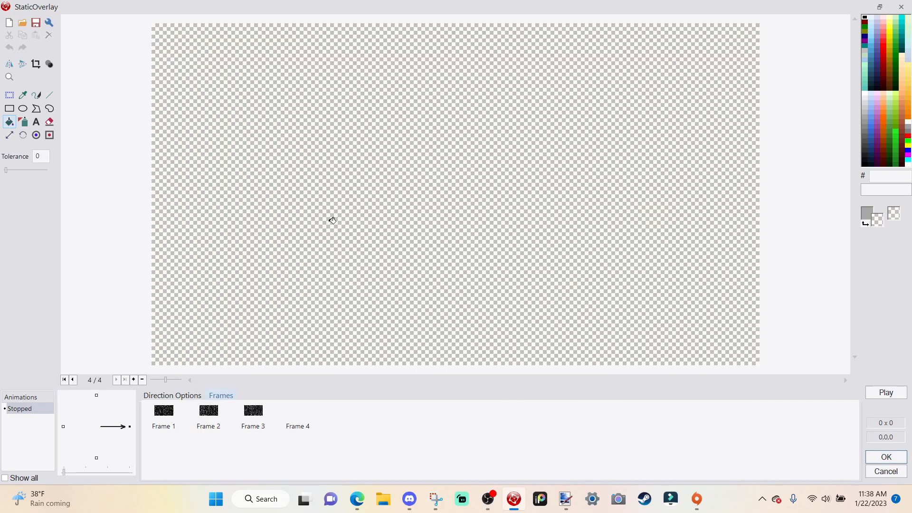
pyautogui.click(22, 22)
pyautogui.scroll(-5, 578, 297)
pyautogui.click(577, 297)
pyautogui.click(725, 341)
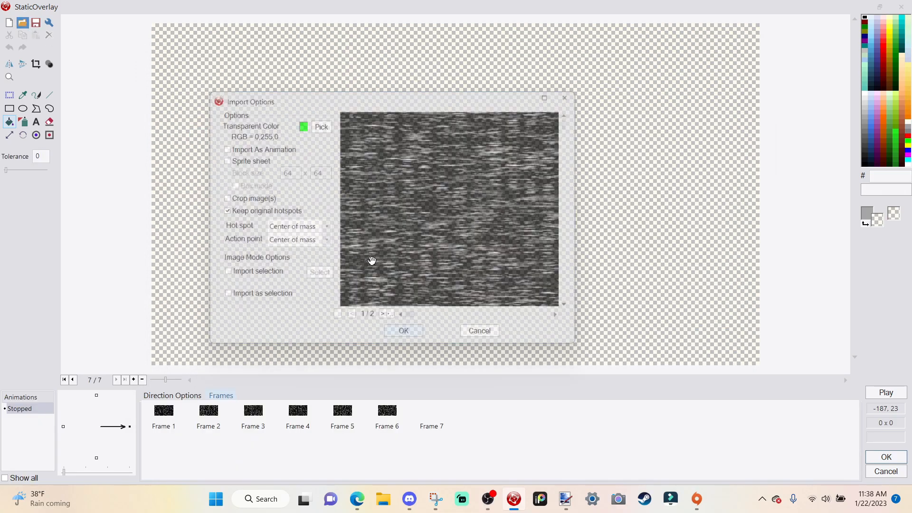
pyautogui.click(407, 340)
# Add an eighth animation frame to StaticOverlay and import the Static 8 image into it.
pyautogui.rightClick(595, 270)
pyautogui.click(615, 279)
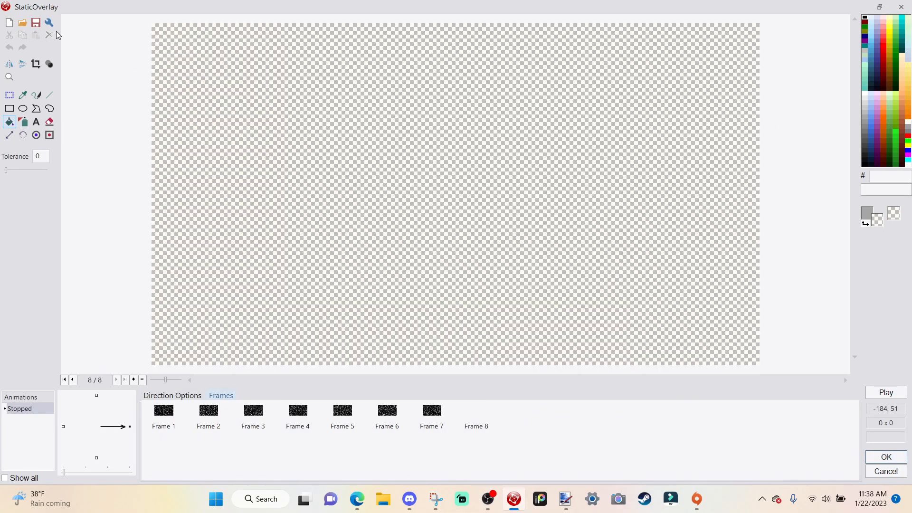
pyautogui.click(23, 22)
pyautogui.click(645, 297)
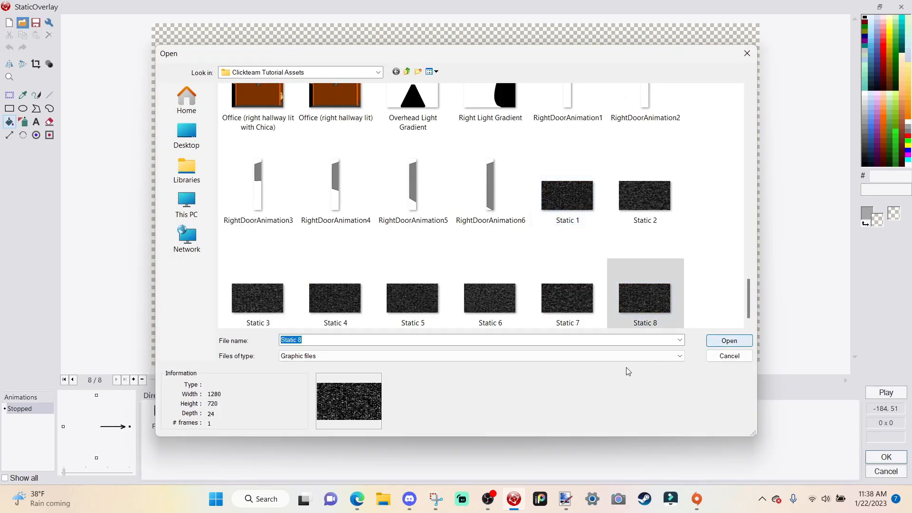
pyautogui.press('Return')
pyautogui.click(414, 341)
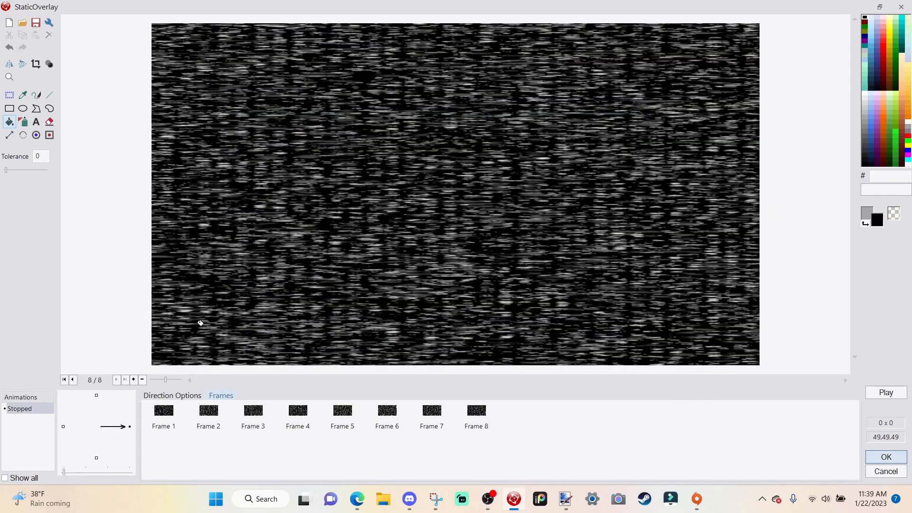
# Move the hot spot of StaticOverlay's frame 1 to the image center at 640, 360.
pyautogui.click(176, 432)
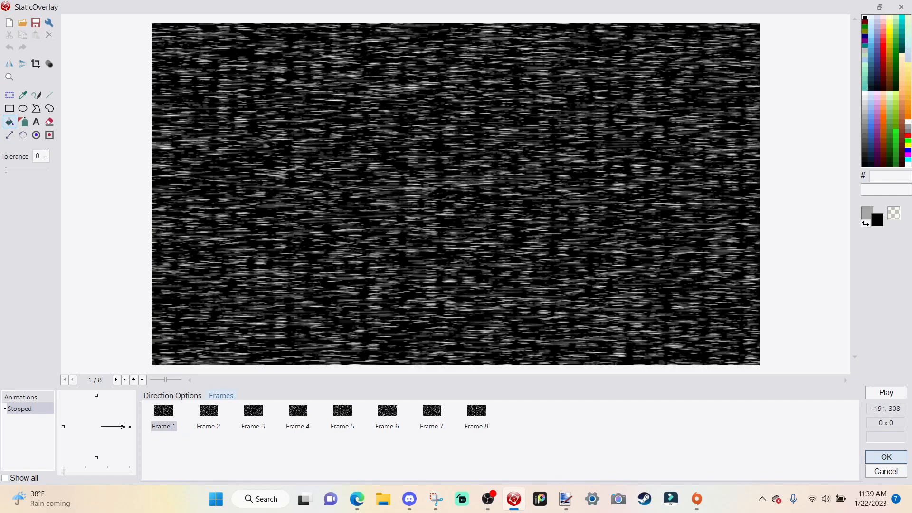
pyautogui.click(36, 134)
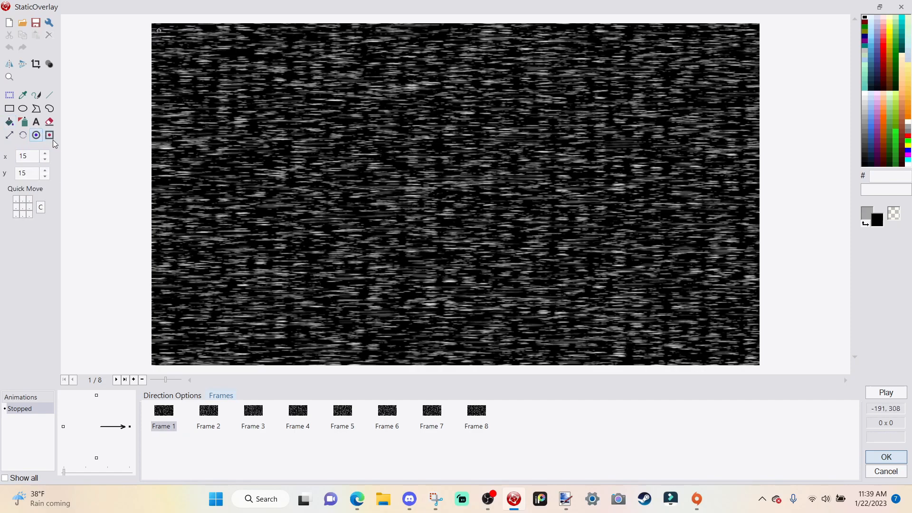
pyautogui.click(22, 207)
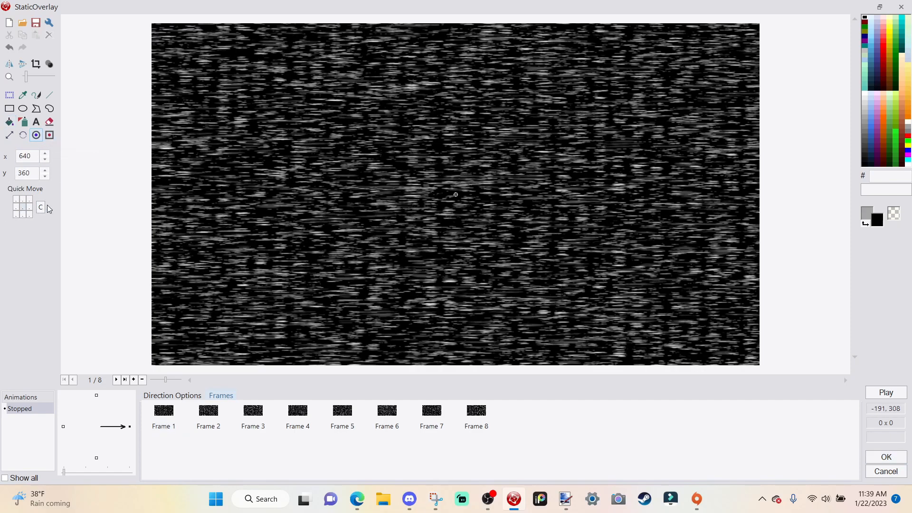
# Set StaticOverlay's Stopped animation to speed 99 with looping, preview it, and accept the animation changes.
pyautogui.click(190, 397)
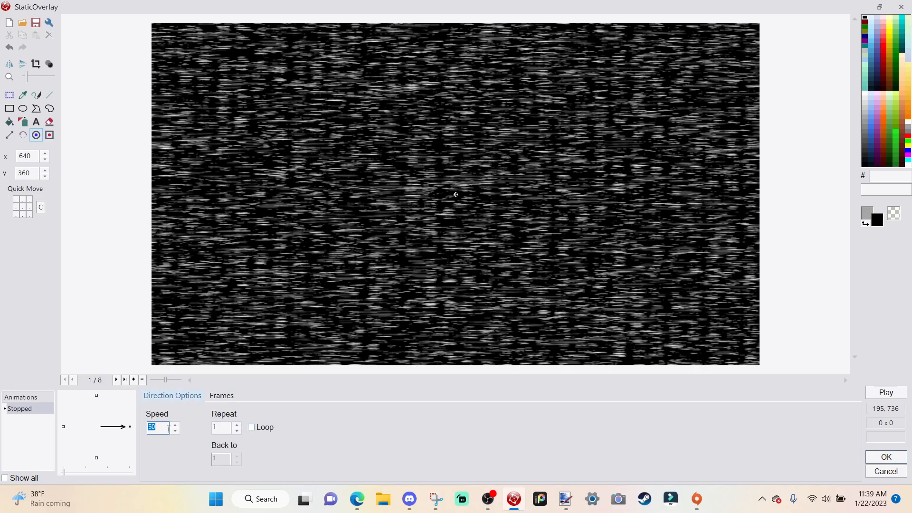
pyautogui.click(251, 430)
pyautogui.click(886, 392)
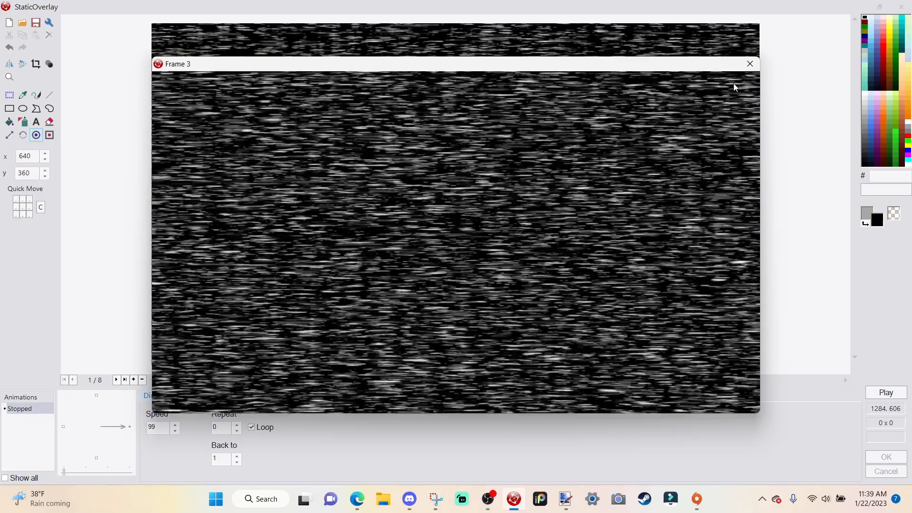
pyautogui.click(750, 64)
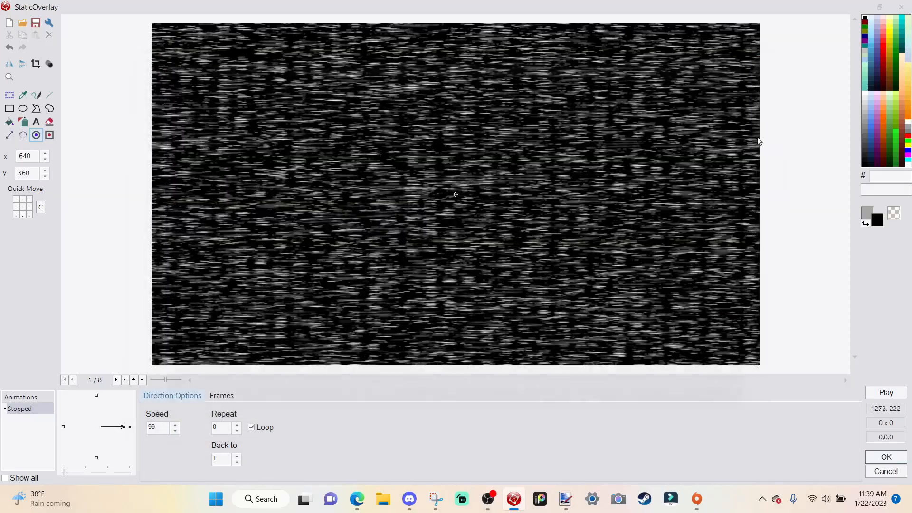
pyautogui.click(876, 462)
# Move StaticOverlay so it covers the whole GameOver frame and test-run the frame.
pyautogui.click(110, 51)
pyautogui.moveTo(393, 234); pyautogui.dragTo(648, 249)
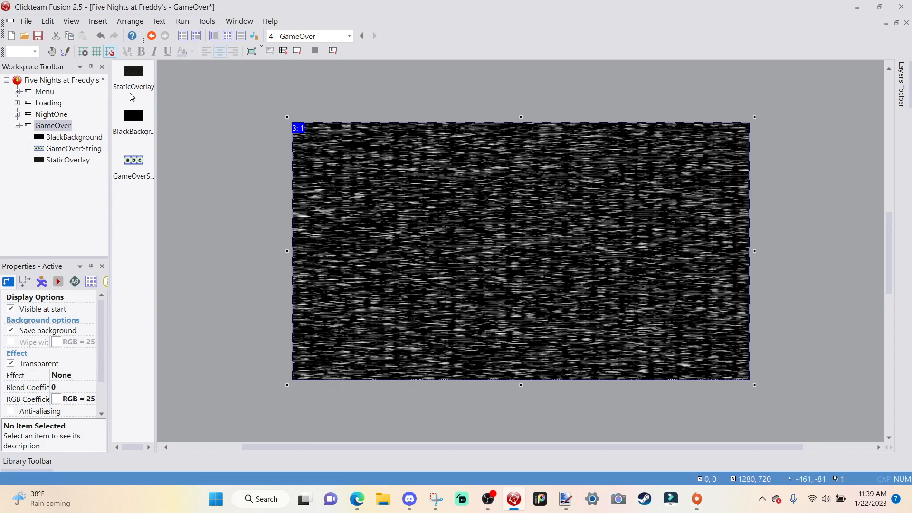
pyautogui.click(767, 223)
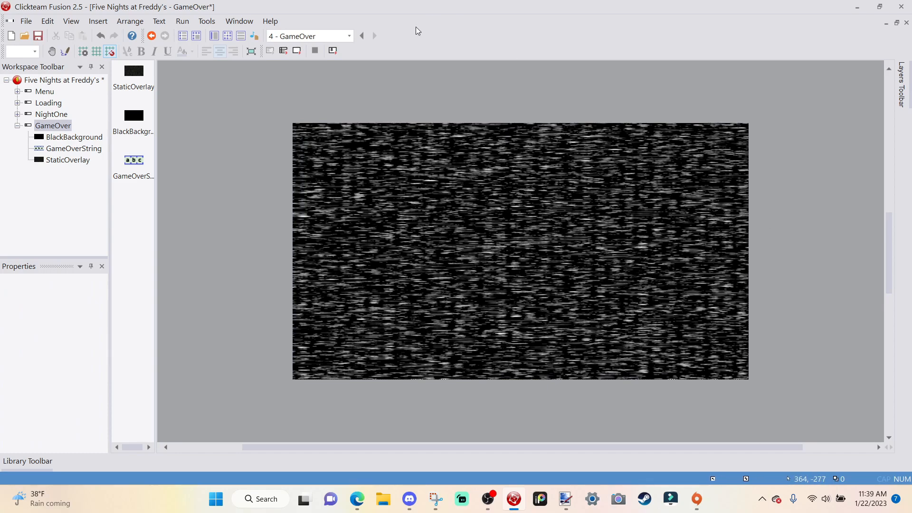
pyautogui.click(297, 50)
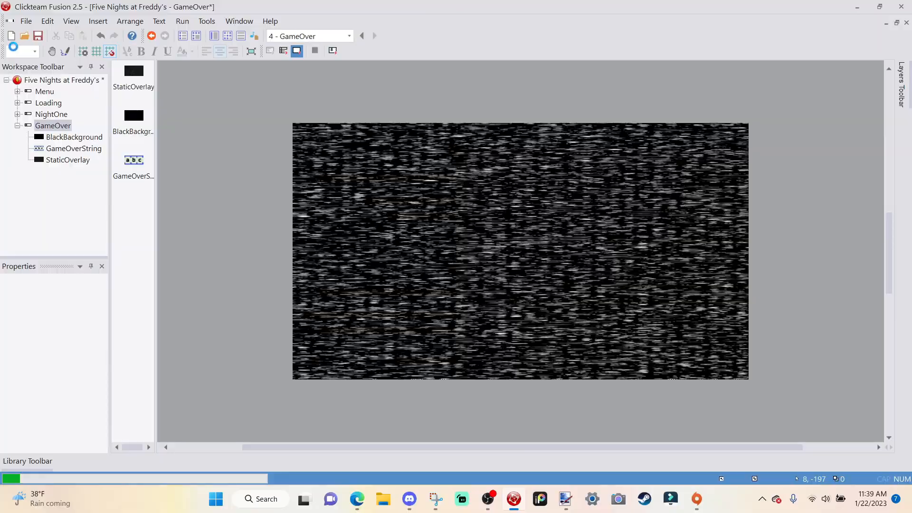
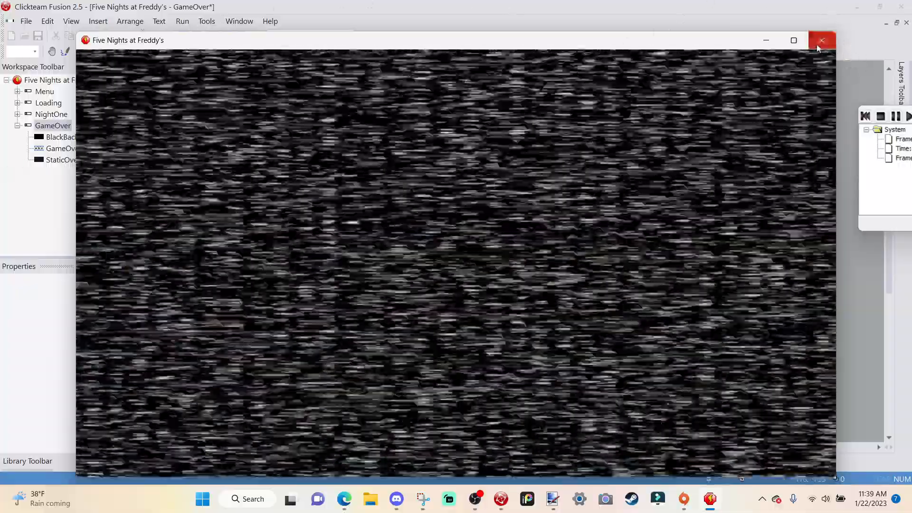
pyautogui.click(818, 46)
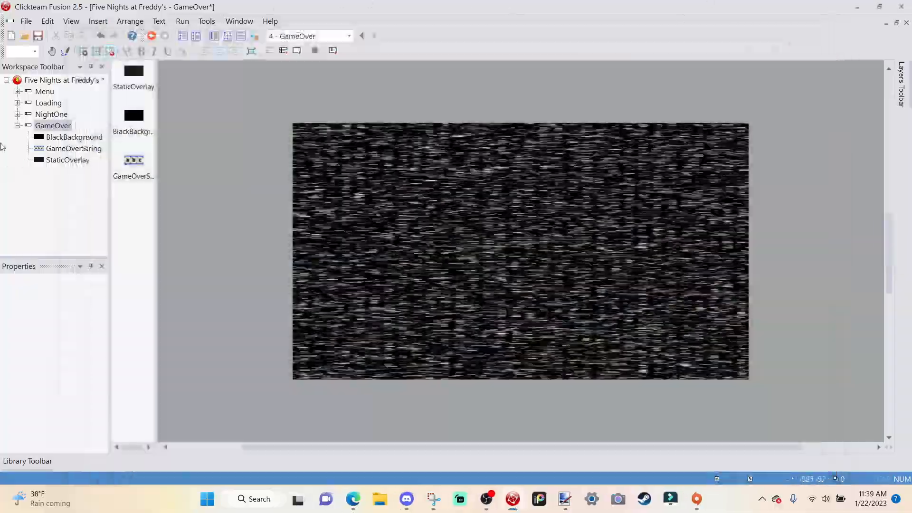
# In the GameOver frame's event editor, insert a group of events titled GeneralGameOverTools.
pyautogui.click(18, 125)
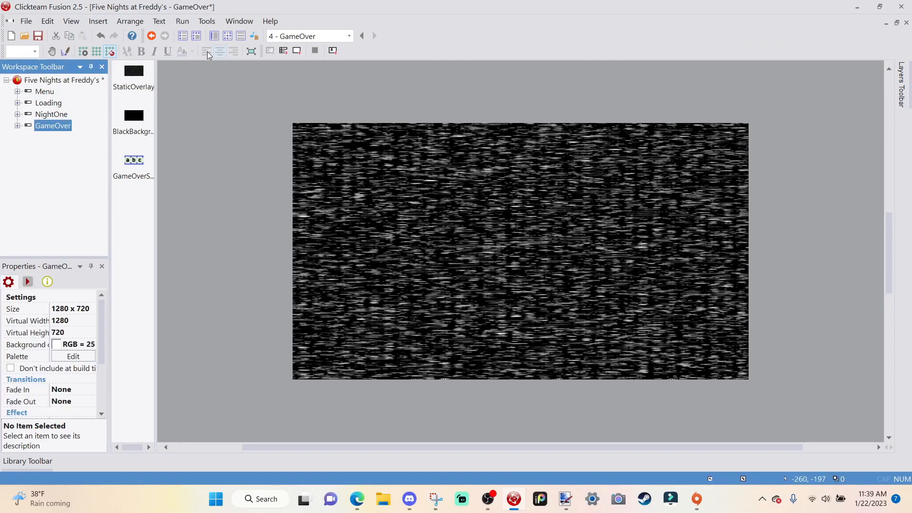
pyautogui.click(228, 38)
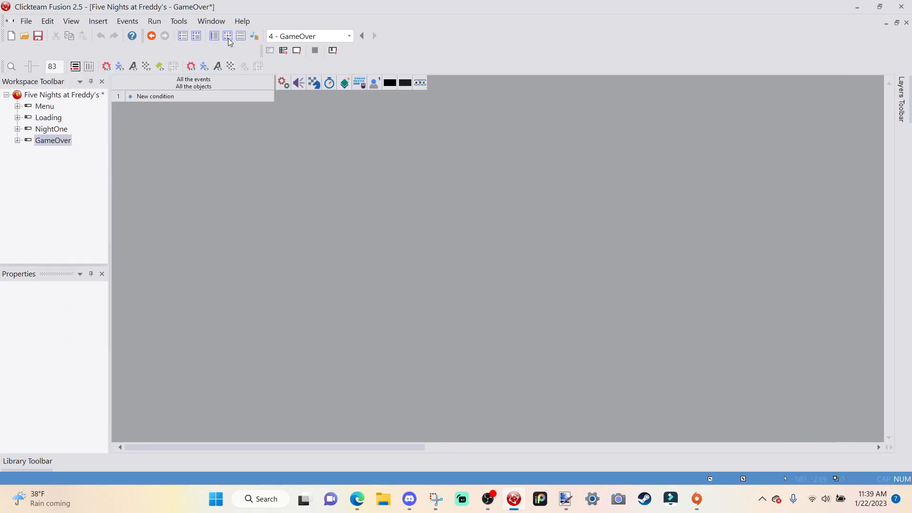
pyautogui.rightClick(125, 96)
pyautogui.moveTo(159, 132)
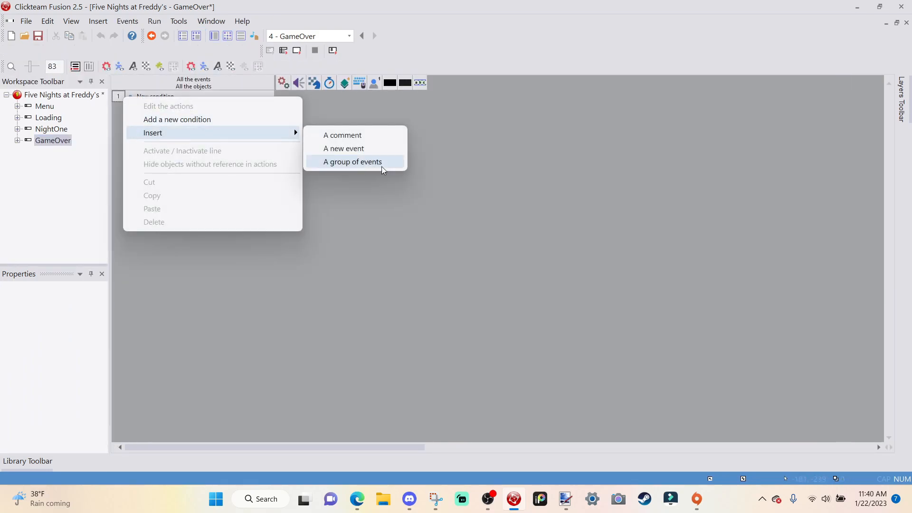
pyautogui.click(379, 166)
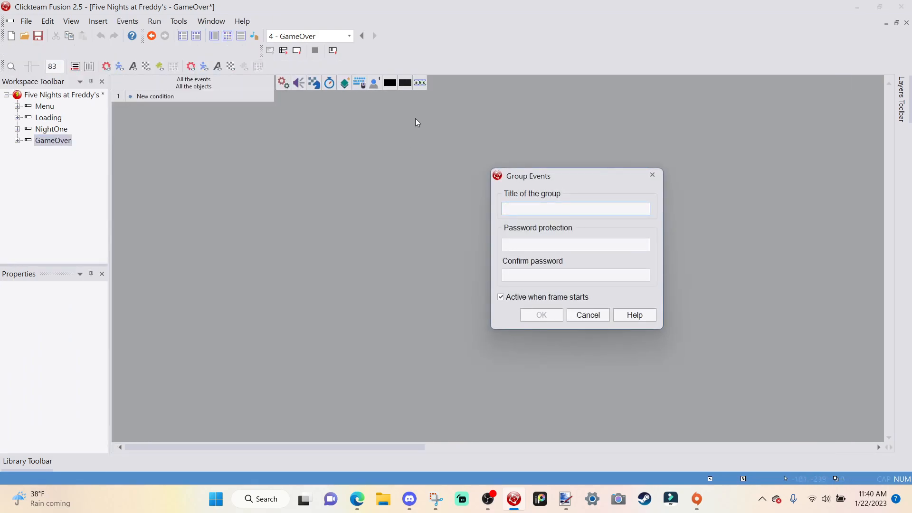
pyautogui.write('GeneralGameOverTools')
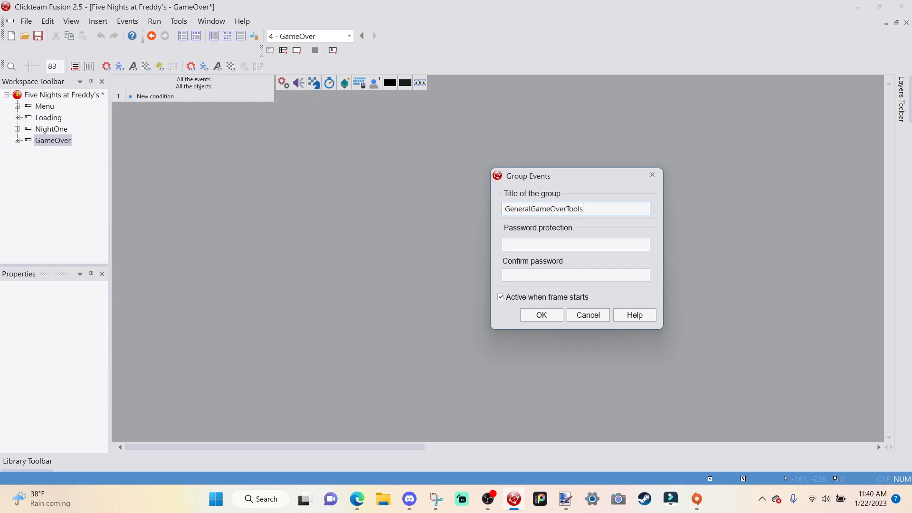
pyautogui.press('Return')
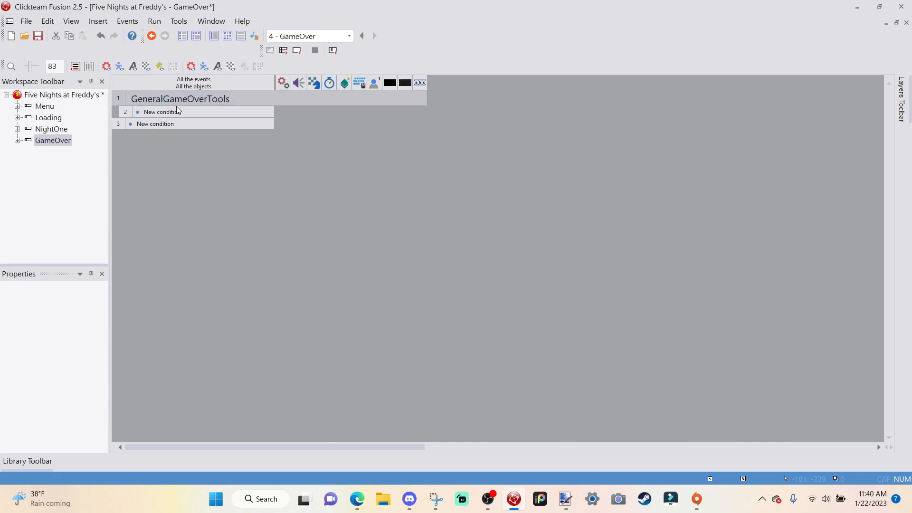
# Add a Start of Frame condition inside the GeneralGameOverTools group.
pyautogui.doubleClick(171, 112)
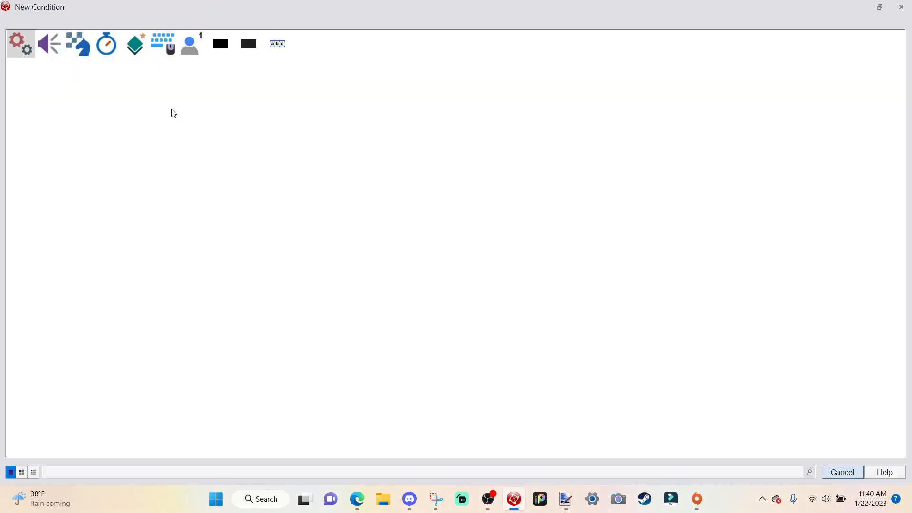
pyautogui.click(69, 55)
pyautogui.click(170, 65)
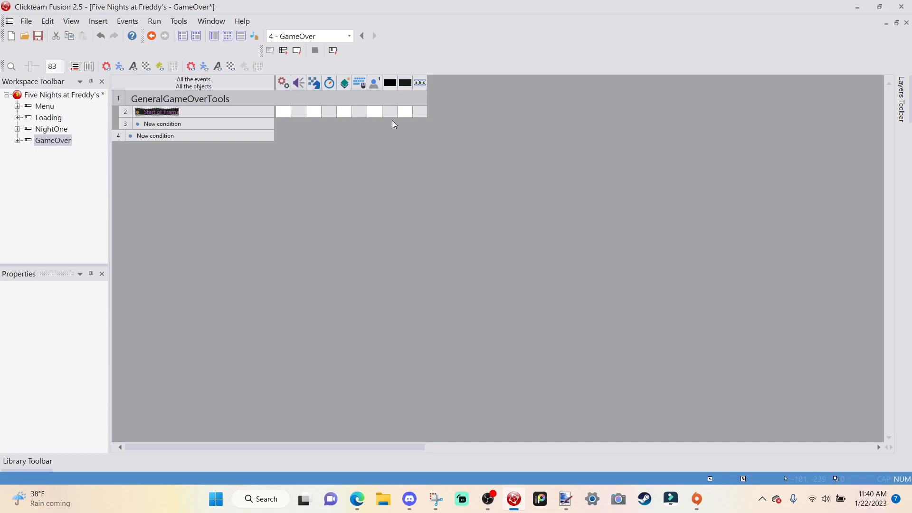
# Make the Start of Frame event fire a timer event named "StaticFadeOut" after a delay of 5 seconds.
pyautogui.click(325, 112)
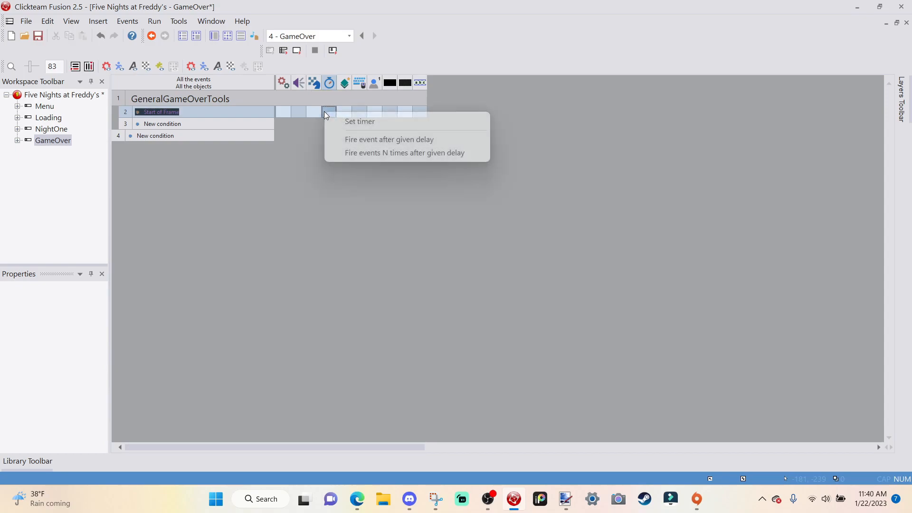
pyautogui.click(360, 140)
pyautogui.press('Tab')
pyautogui.press('Tab')
pyautogui.write('5')
pyautogui.click(316, 275)
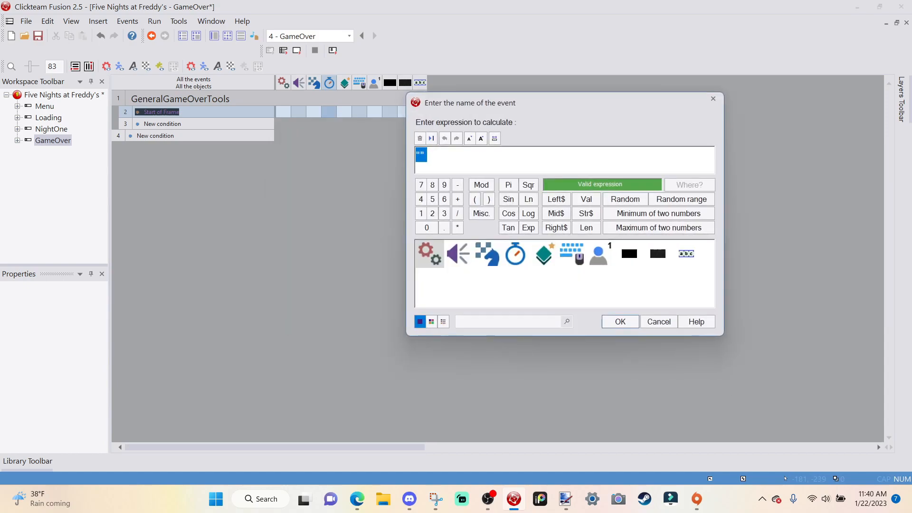
pyautogui.write('"Static')
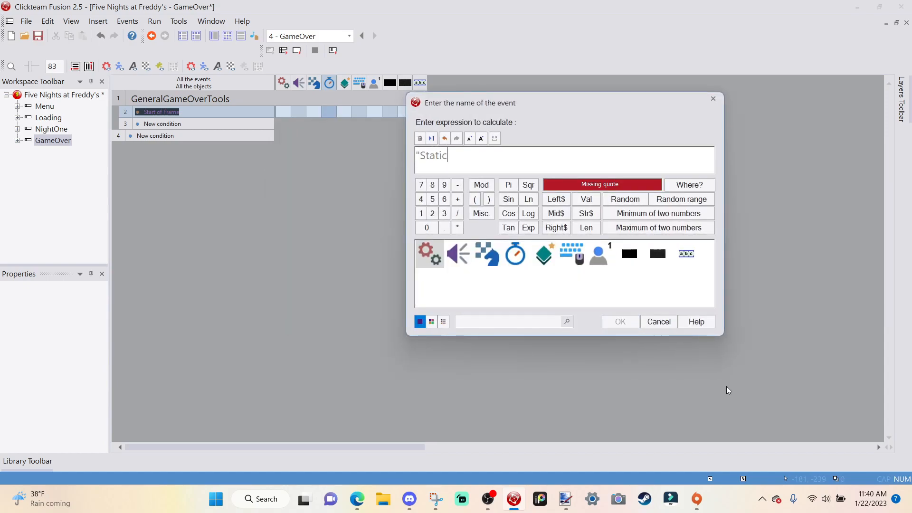
pyautogui.write('FadeOut"')
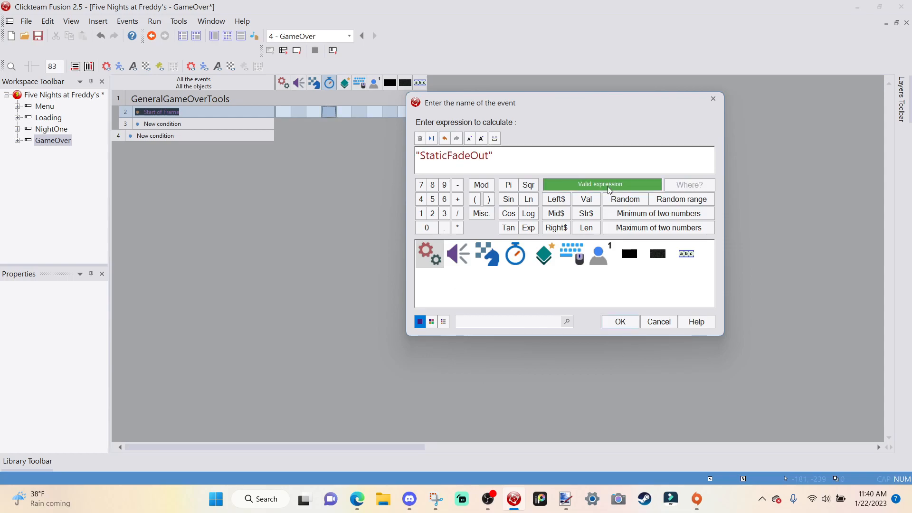
pyautogui.click(608, 320)
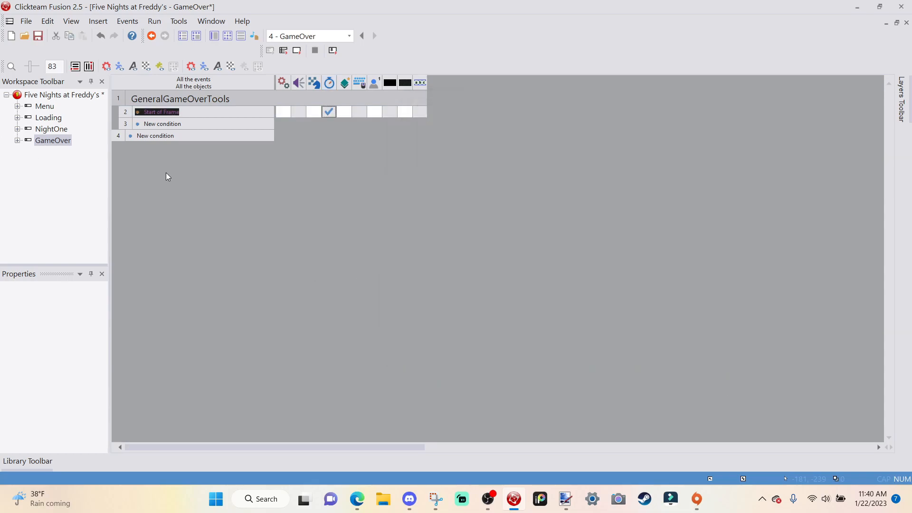
# Add a condition to the group that triggers on the timer event "StaticFadeOut".
pyautogui.doubleClick(167, 127)
pyautogui.click(106, 43)
pyautogui.click(142, 109)
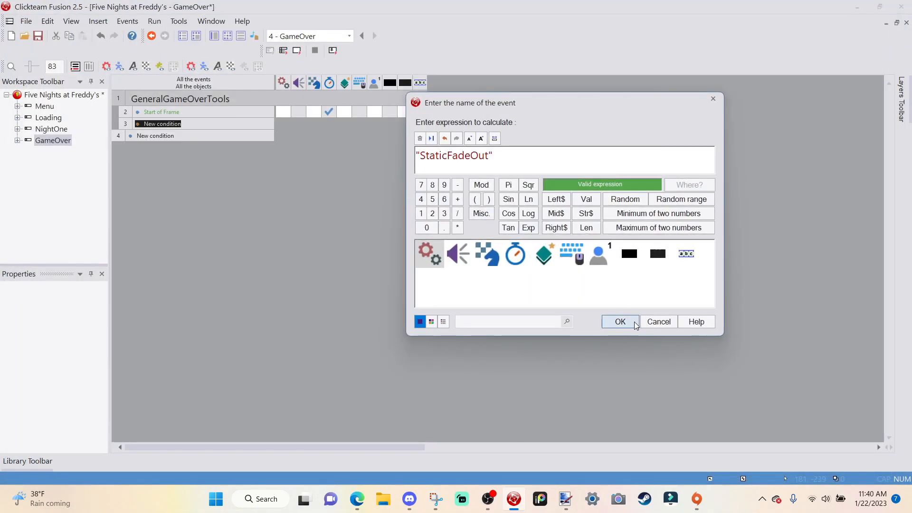
pyautogui.click(621, 322)
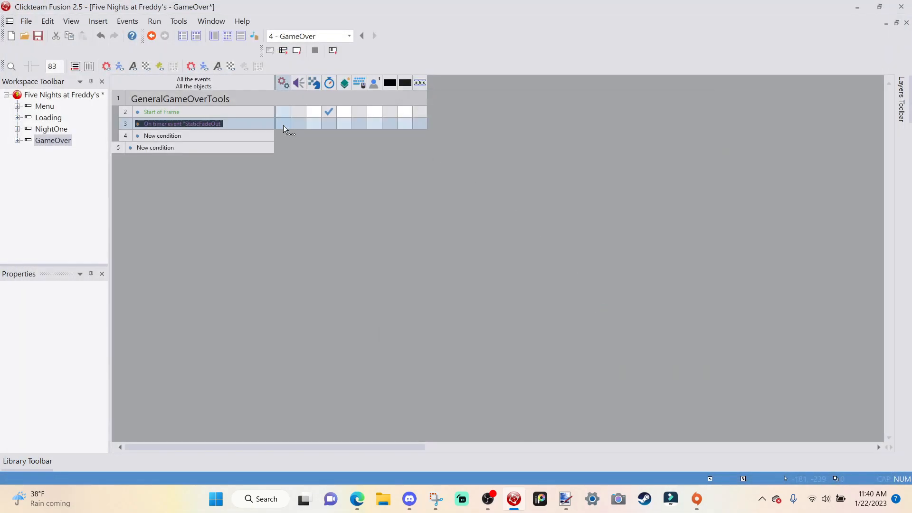
# Make the StaticFadeOut event fire a timer event named "ReturnToMenu" after a delay of 7.50 seconds, copying the event name.
pyautogui.click(333, 123)
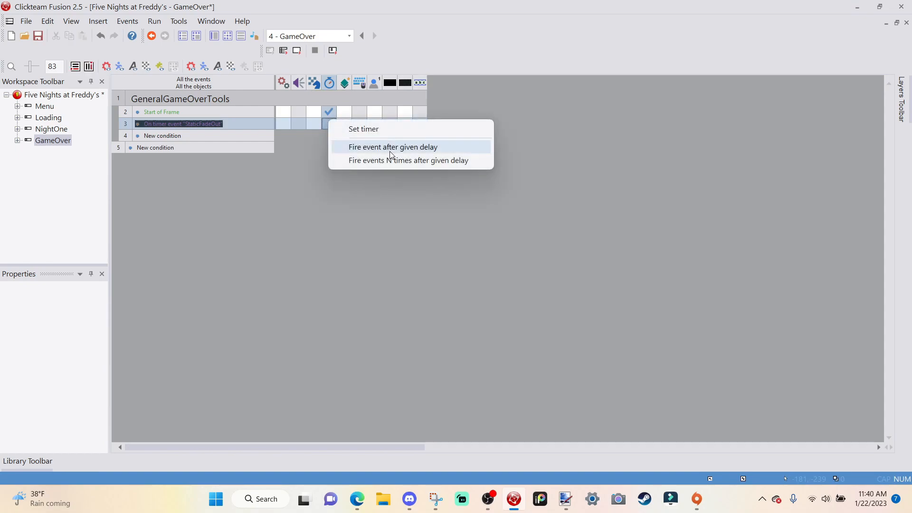
pyautogui.click(389, 148)
pyautogui.doubleClick(306, 206)
pyautogui.write('7')
pyautogui.doubleClick(314, 231)
pyautogui.write('50')
pyautogui.press('Return')
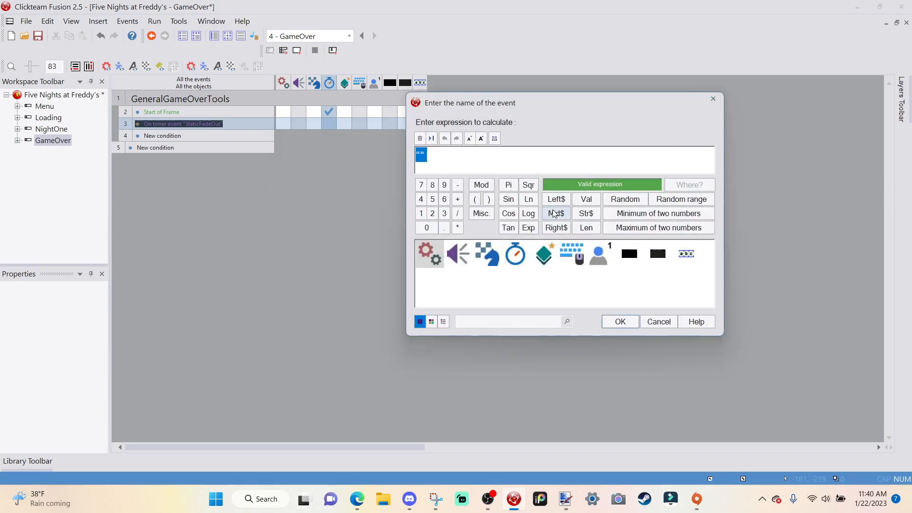
pyautogui.write('"R')
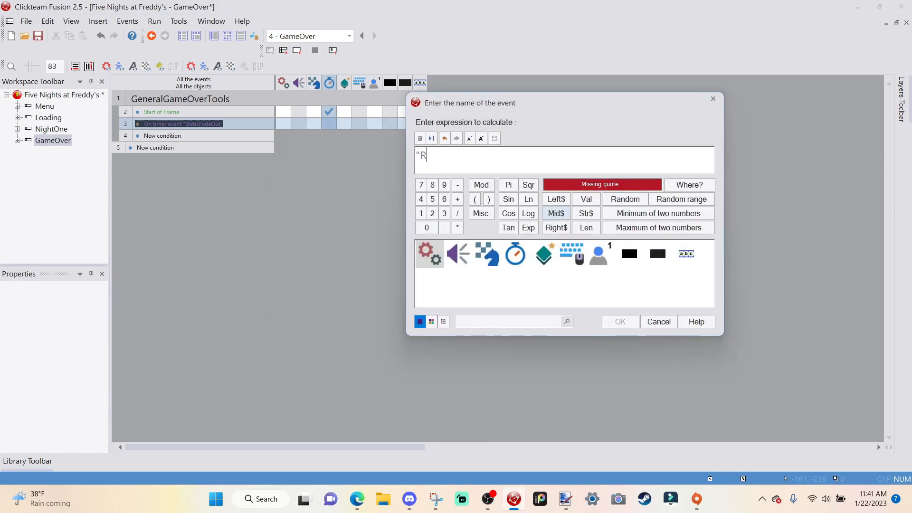
pyautogui.write('eturnToMenu"')
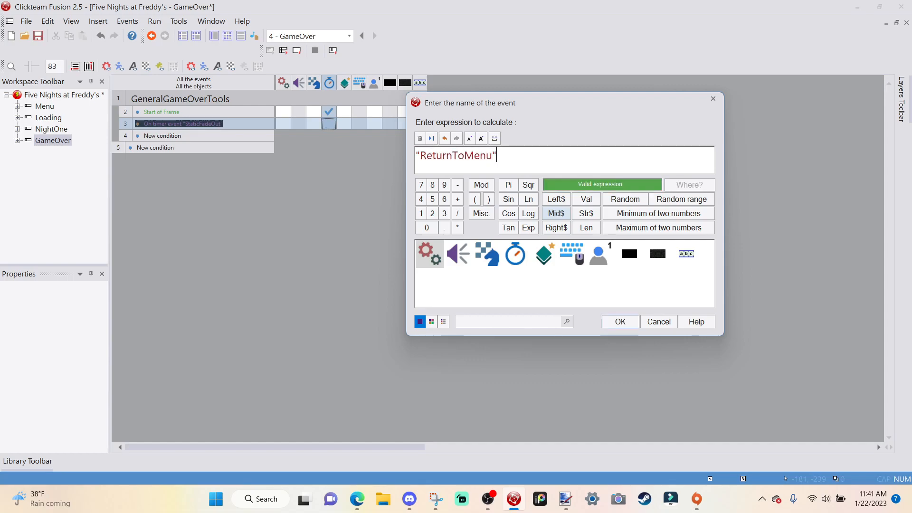
pyautogui.moveTo(551, 165); pyautogui.dragTo(39, 185)
pyautogui.hotkey('ctrl', 'c')
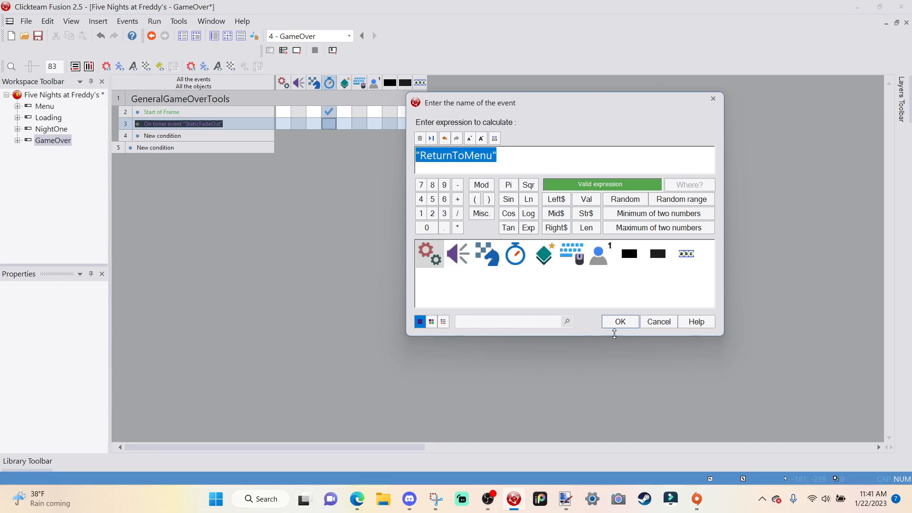
pyautogui.click(615, 322)
# Add a condition to the group that triggers on the timer event "ReturnToMenu", using the copied name.
pyautogui.click(170, 147)
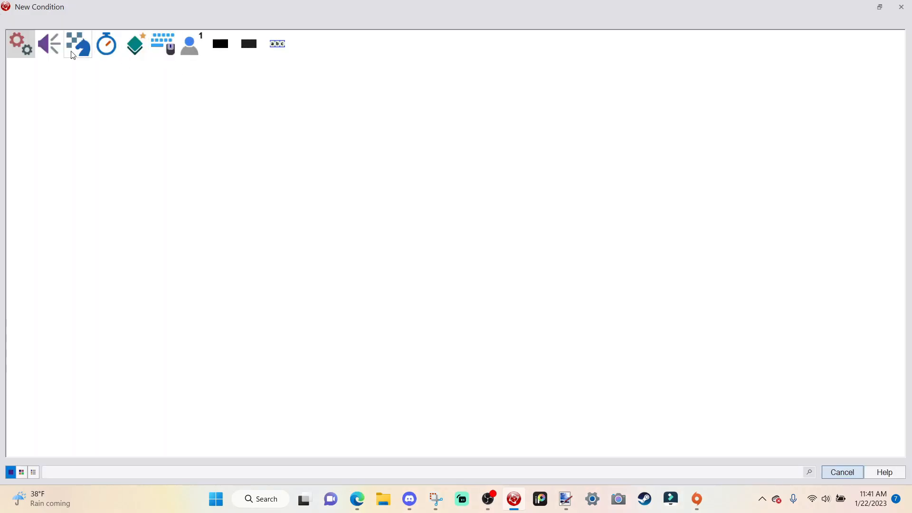
pyautogui.click(105, 44)
pyautogui.click(204, 111)
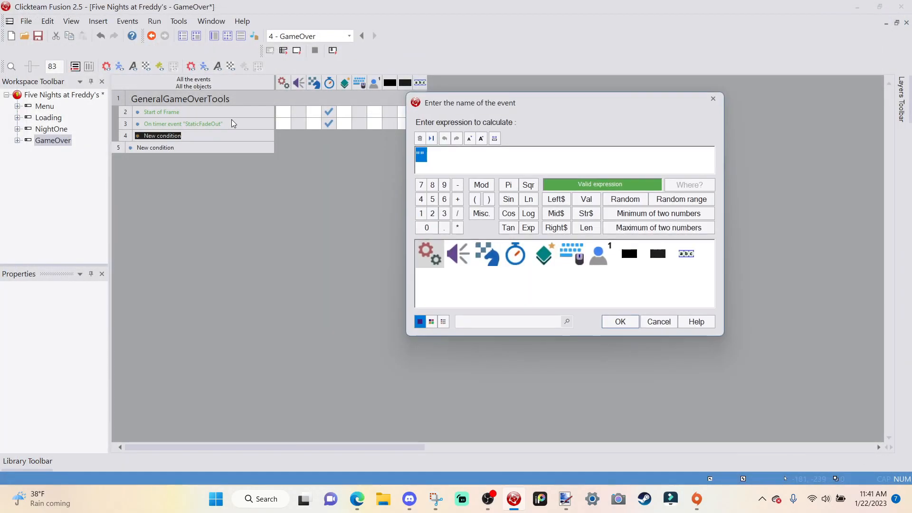
pyautogui.hotkey('ctrl', 'v')
pyautogui.click(620, 322)
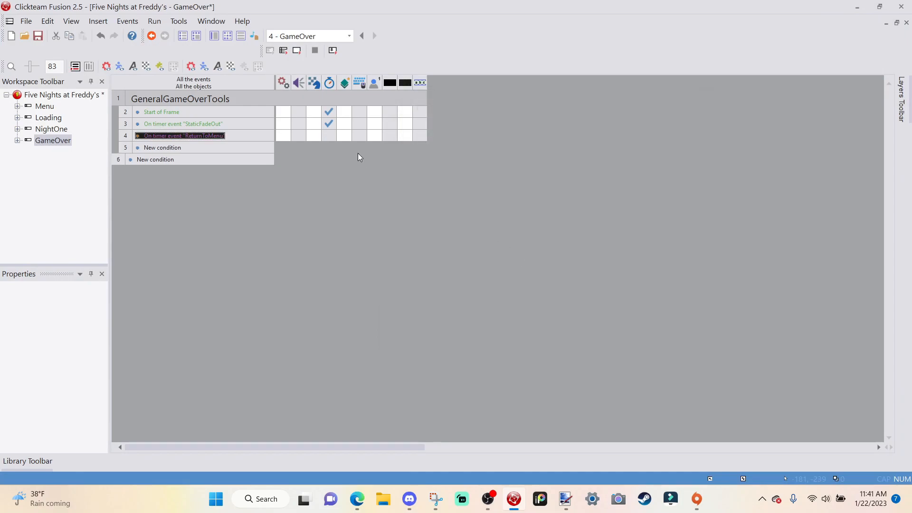
# Make the ReturnToMenu event jump to Frame 1 - Menu.
pyautogui.click(314, 136)
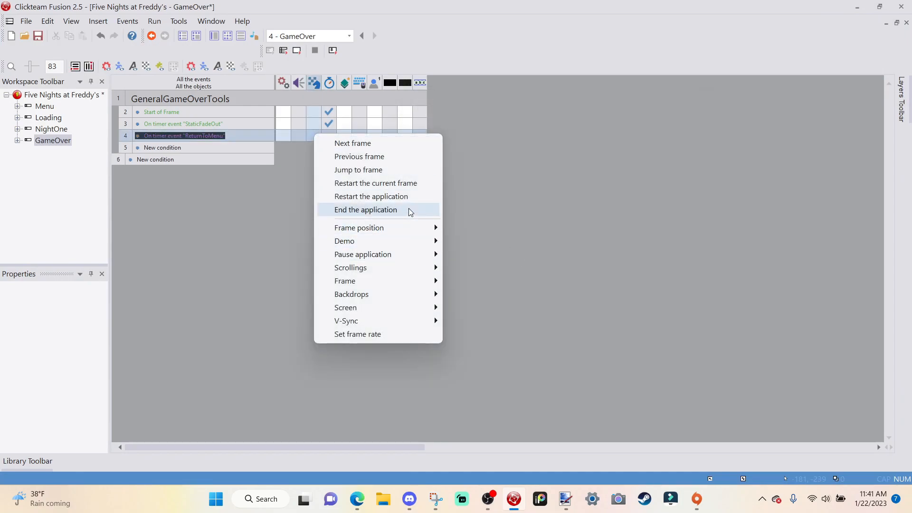
pyautogui.click(430, 171)
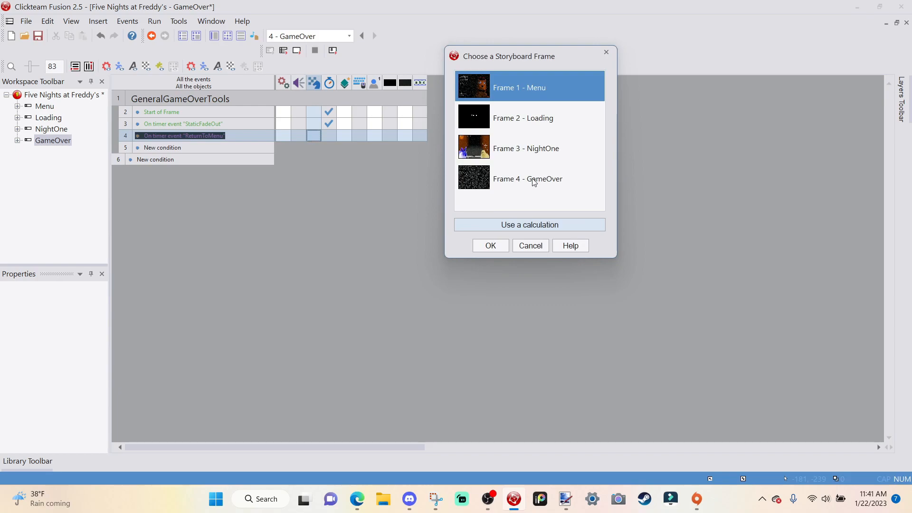
pyautogui.click(505, 245)
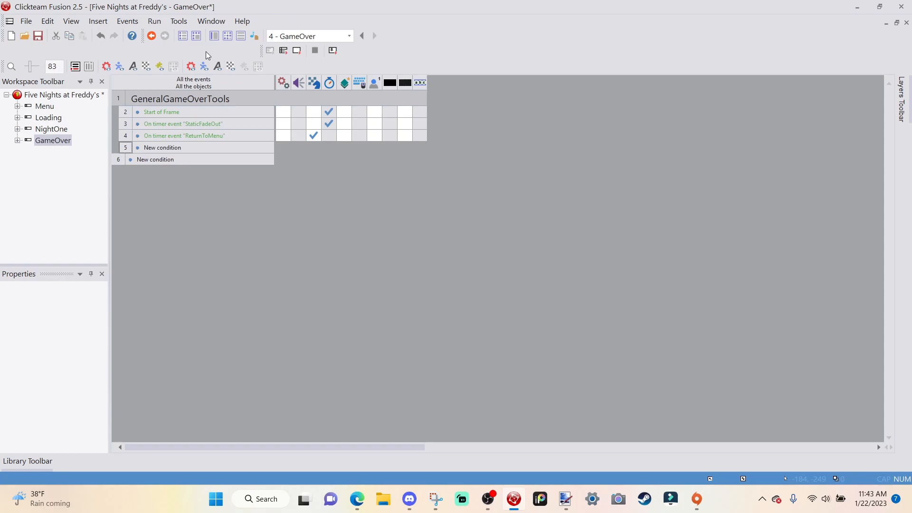
# Insert a Counter object in the GameOver frame and place it just above the upper-left corner of the static overlay.
pyautogui.click(214, 42)
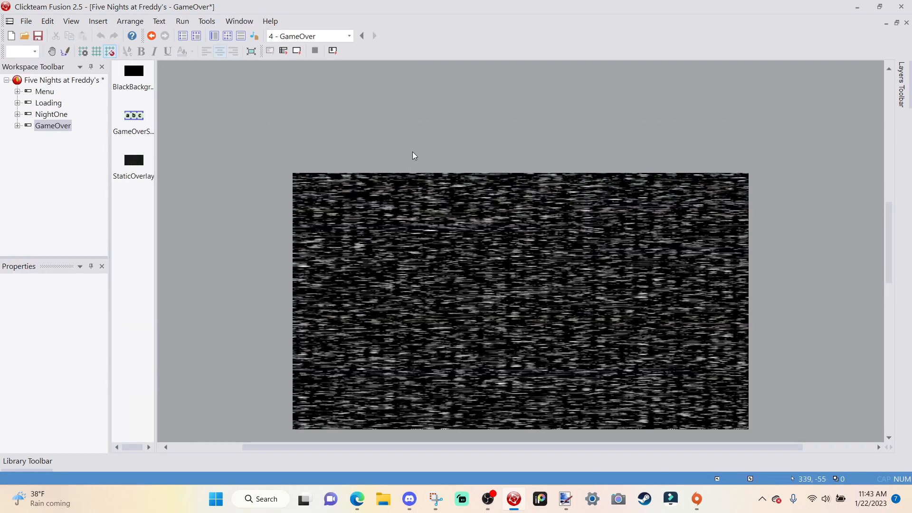
pyautogui.rightClick(414, 137)
pyautogui.click(432, 153)
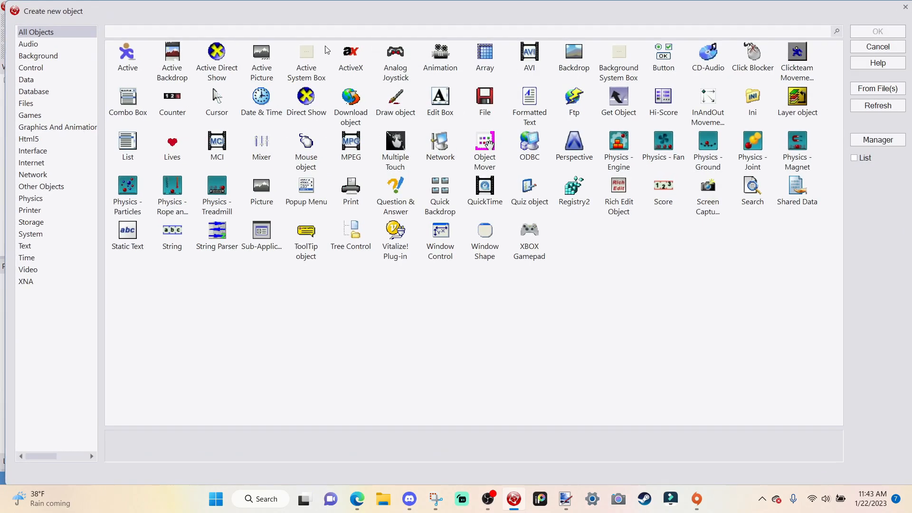
pyautogui.click(172, 97)
pyautogui.click(877, 31)
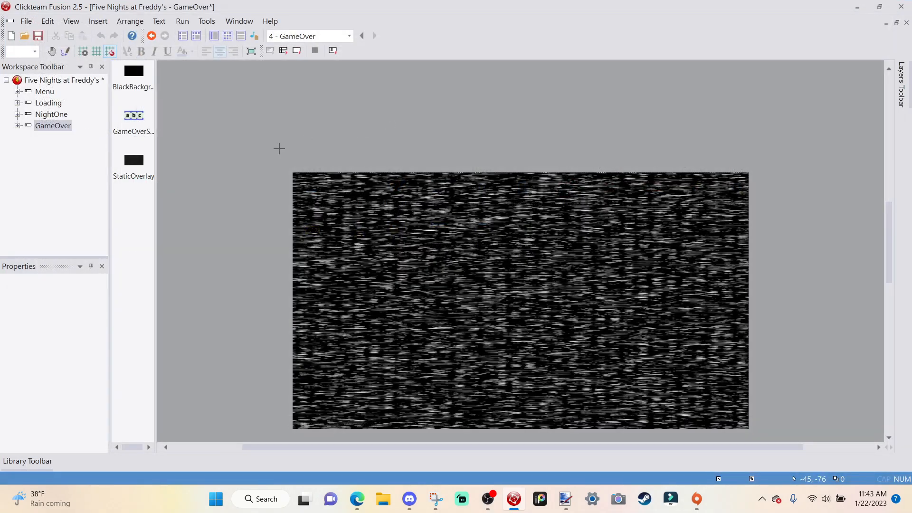
pyautogui.click(296, 153)
pyautogui.moveTo(294, 147); pyautogui.dragTo(297, 166)
# Rename the new counter as GameOverSequence.
pyautogui.rightClick(297, 167)
pyautogui.click(328, 215)
pyautogui.write('GameO')
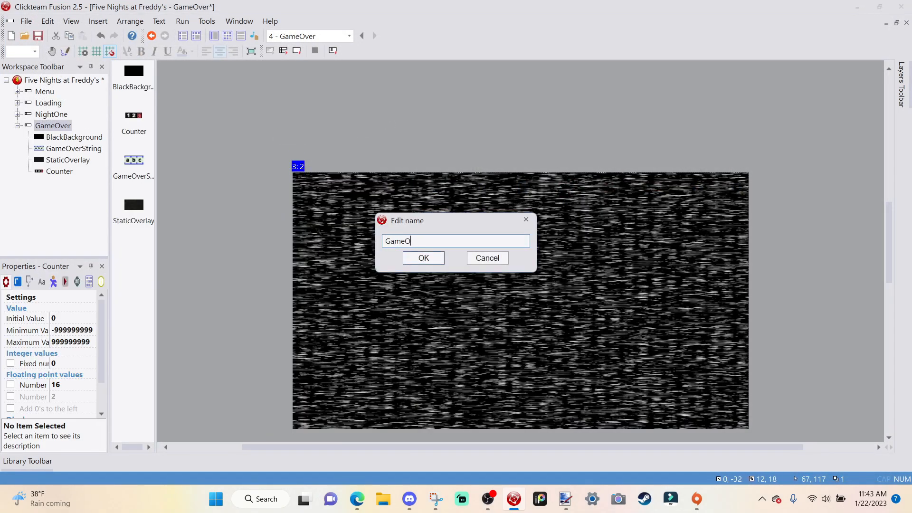
pyautogui.write('verSequence')
pyautogui.press('Return')
# Fill the counter's digit 0 with off-white FFFBF0, undoing the stray background fill.
pyautogui.doubleClick(295, 165)
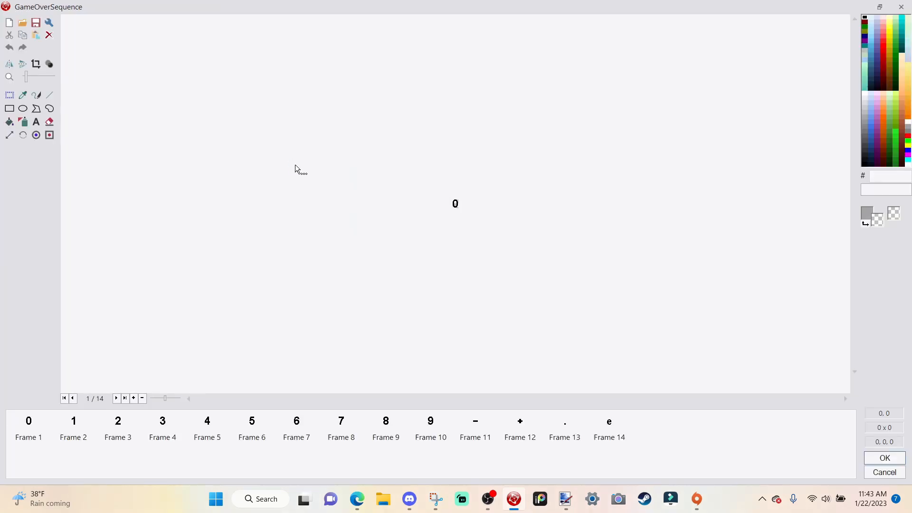
pyautogui.scroll(3, 467, 211)
pyautogui.scroll(1, 467, 211)
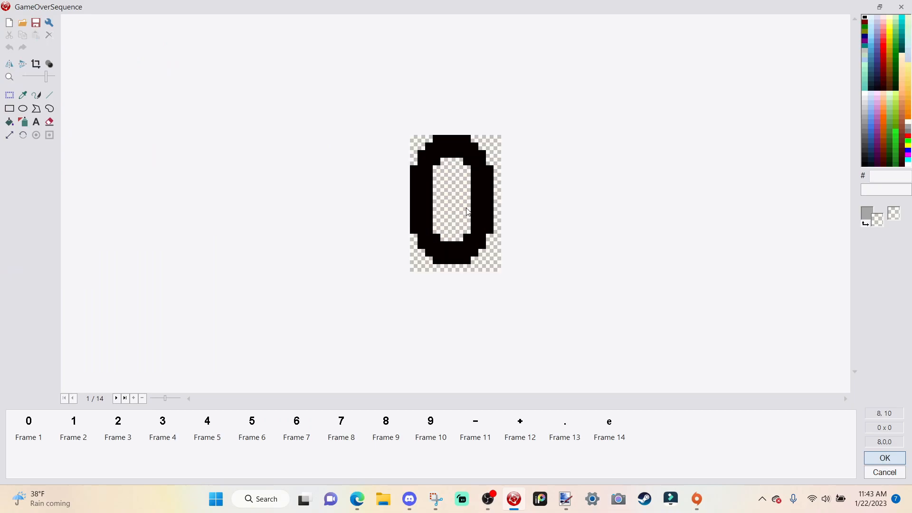
pyautogui.click(9, 122)
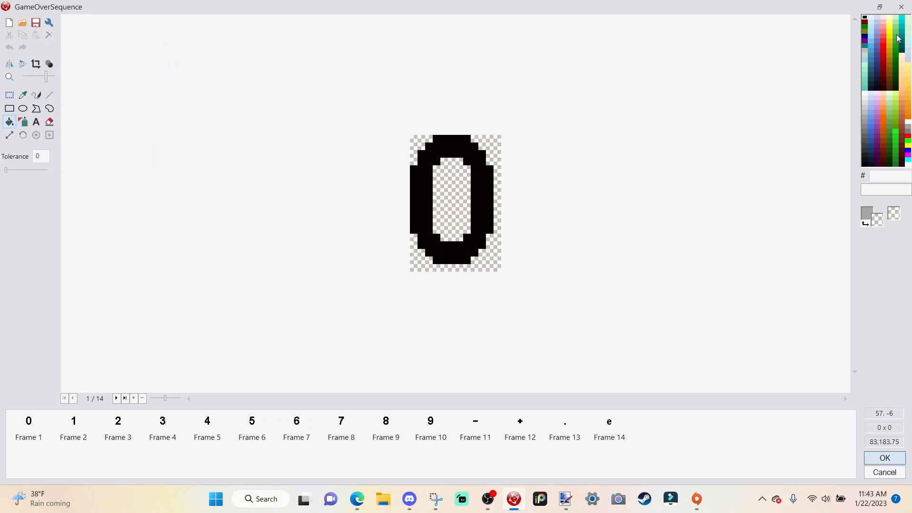
pyautogui.rightClick(907, 122)
pyautogui.rightClick(454, 267)
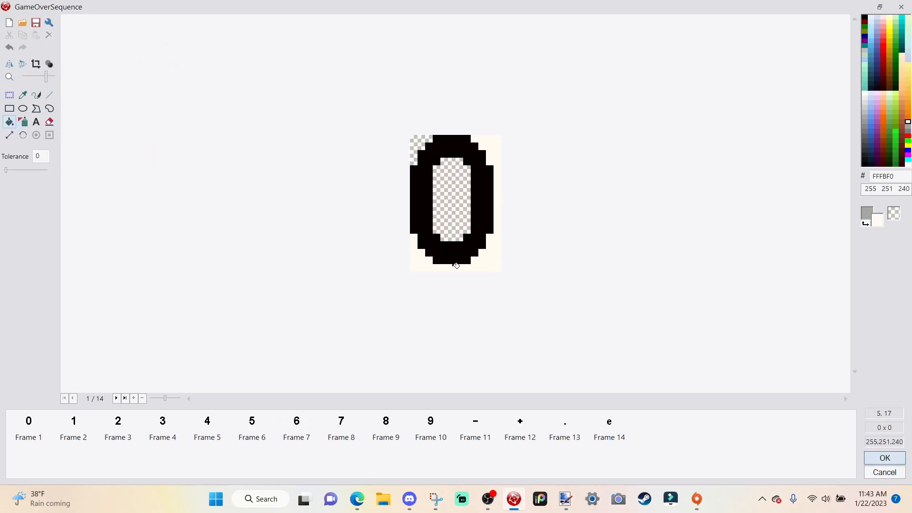
pyautogui.hotkey('ctrl', 'z')
pyautogui.rightClick(455, 259)
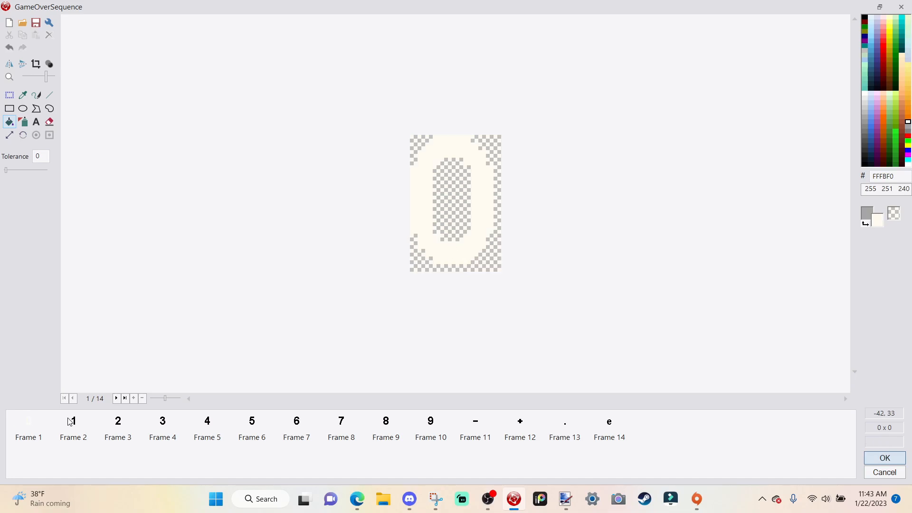
# Fill the counter digits 1 through 9 with the same off-white FFFBF0 and apply the image changes.
pyautogui.click(69, 421)
pyautogui.rightClick(470, 259)
pyautogui.click(129, 436)
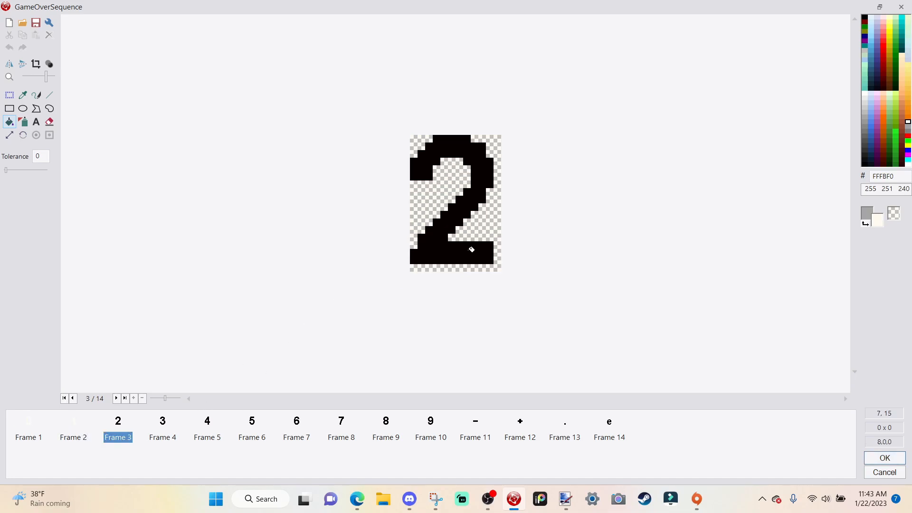
pyautogui.rightClick(471, 249)
pyautogui.click(164, 421)
pyautogui.rightClick(466, 249)
pyautogui.click(207, 423)
pyautogui.rightClick(464, 226)
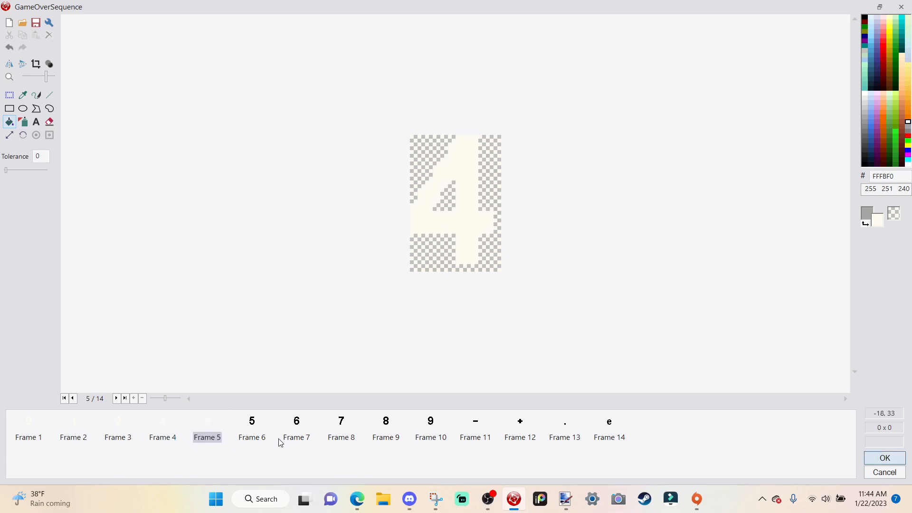
pyautogui.click(252, 427)
pyautogui.rightClick(481, 252)
pyautogui.click(296, 428)
pyautogui.rightClick(471, 246)
pyautogui.click(341, 425)
pyautogui.rightClick(437, 218)
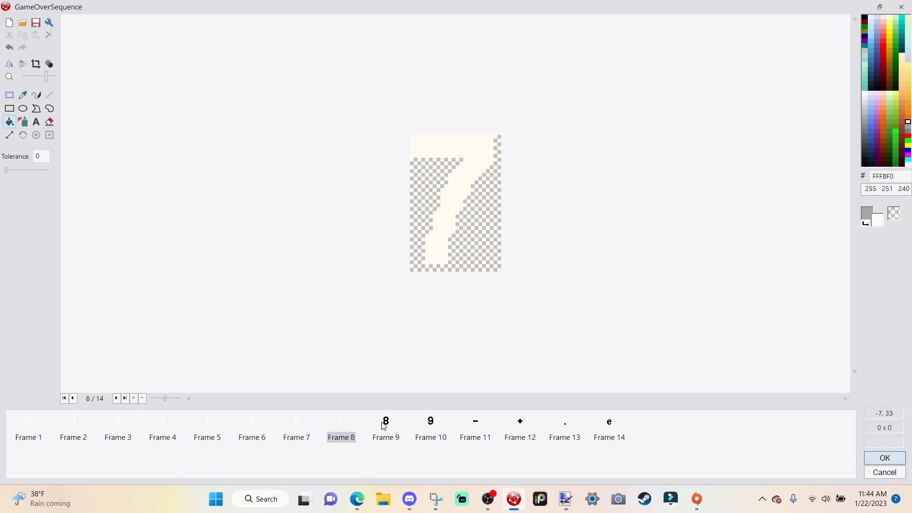
pyautogui.click(381, 422)
pyautogui.rightClick(447, 257)
pyautogui.click(433, 430)
pyautogui.rightClick(470, 247)
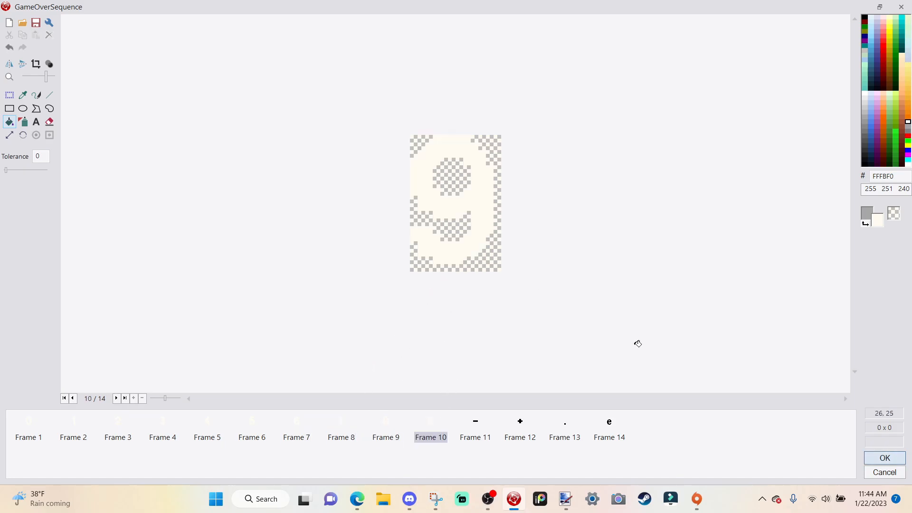
pyautogui.click(884, 457)
# Move the GameOverSequence counter onto the static overlay and test-run the GameOver frame.
pyautogui.click(401, 164)
pyautogui.moveTo(295, 165); pyautogui.dragTo(420, 290)
pyautogui.click(627, 126)
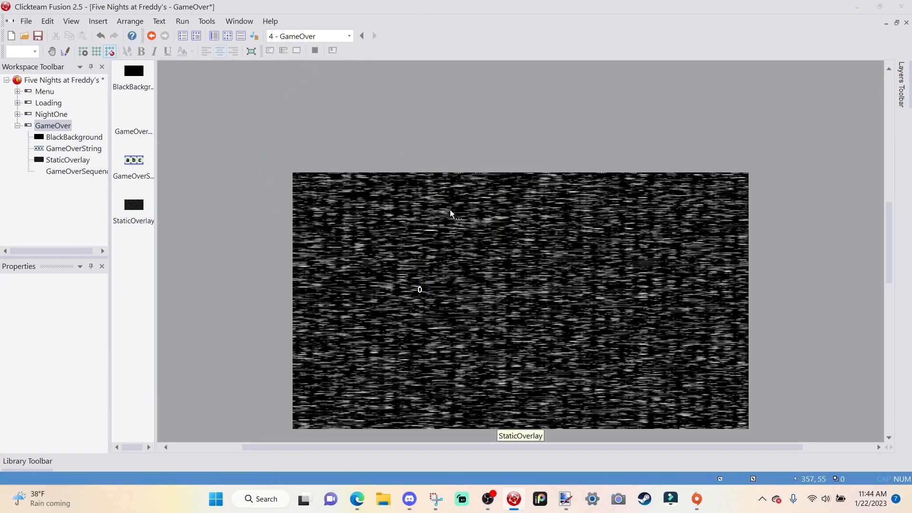
pyautogui.press('F7')
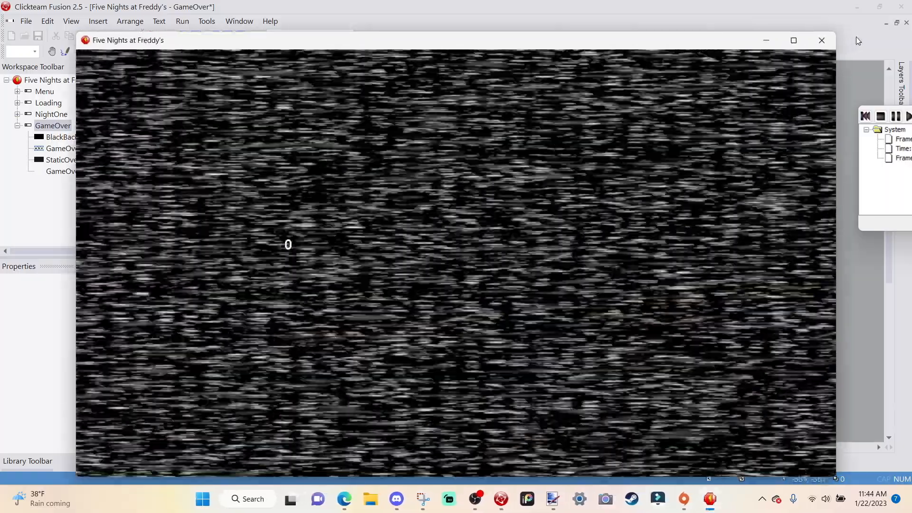
pyautogui.click(822, 41)
# Make the Start of Frame event set the GameOverSequence counter to 0.
pyautogui.click(226, 38)
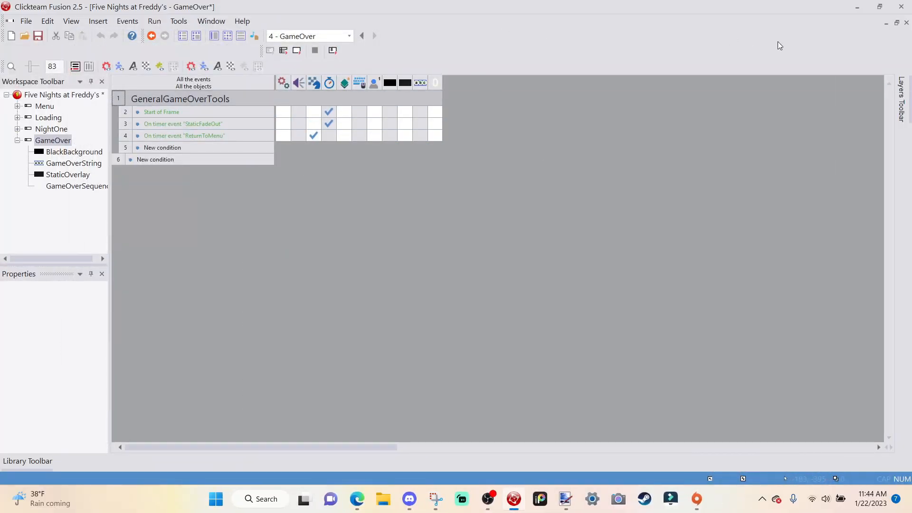
pyautogui.rightClick(438, 110)
pyautogui.click(510, 250)
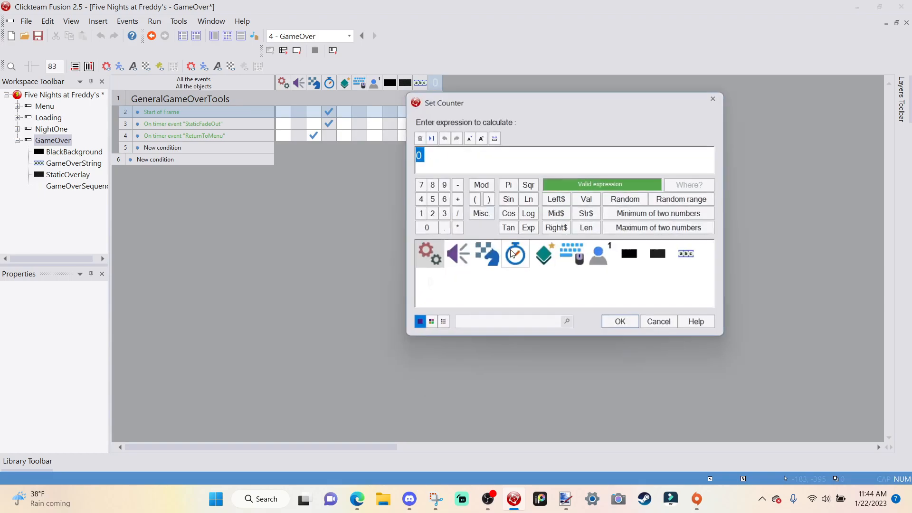
pyautogui.press('Return')
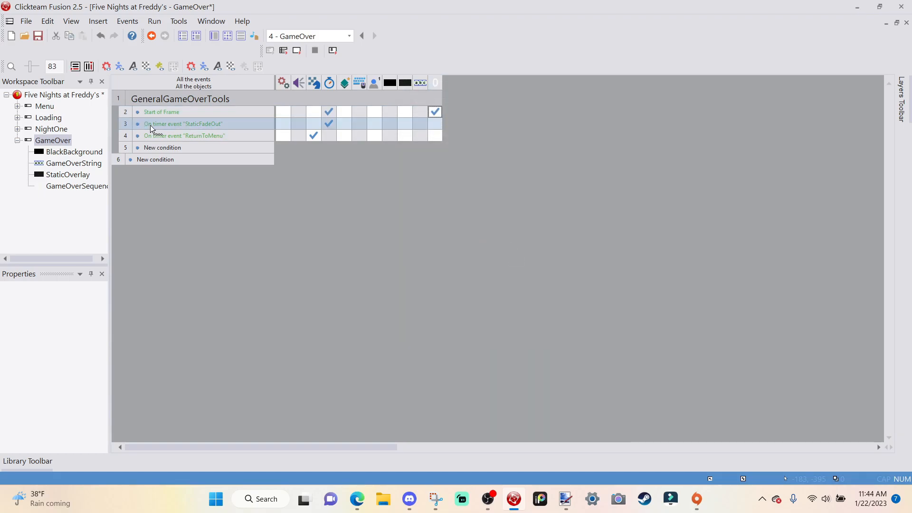
# Add a Set Counter action for GameOverSequence to the StaticFadeOut timer event.
pyautogui.click(433, 125)
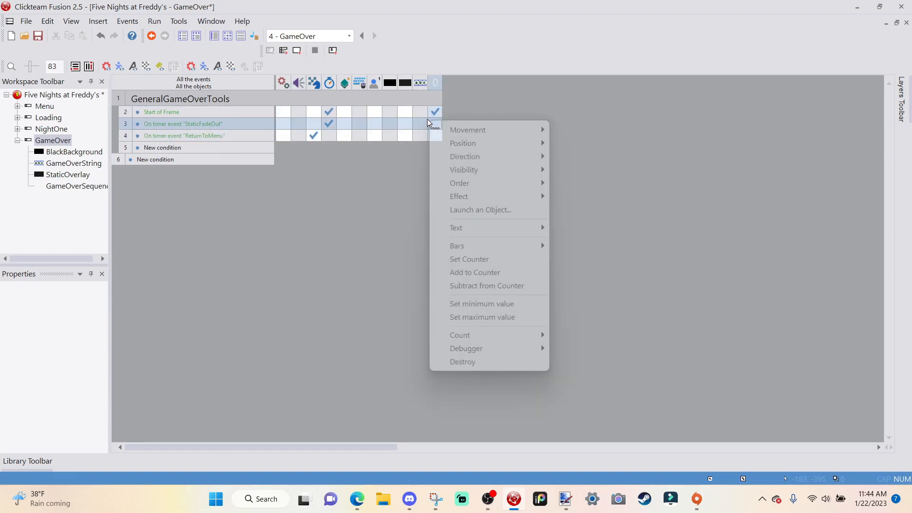
pyautogui.click(483, 263)
pyautogui.press('Return')
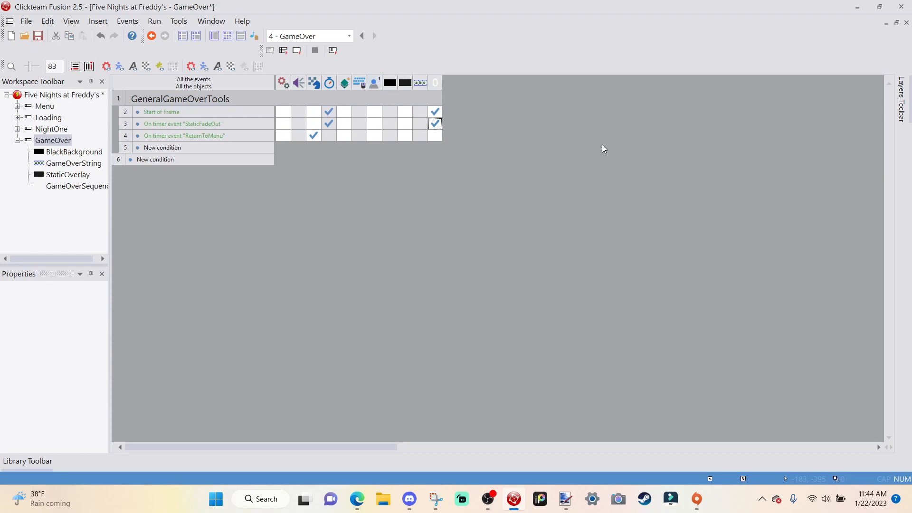
# Add a condition to the group that checks whether the GameOverSequence counter equals 1.
pyautogui.click(167, 148)
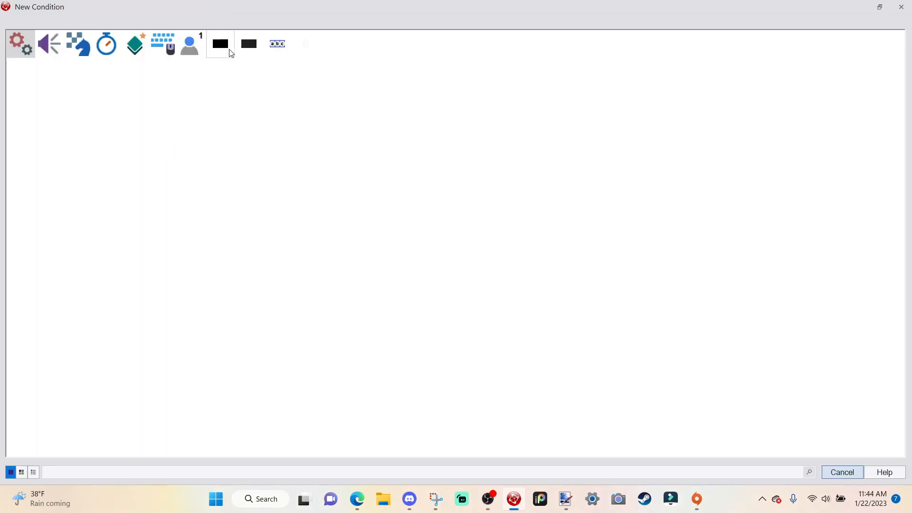
pyautogui.click(304, 46)
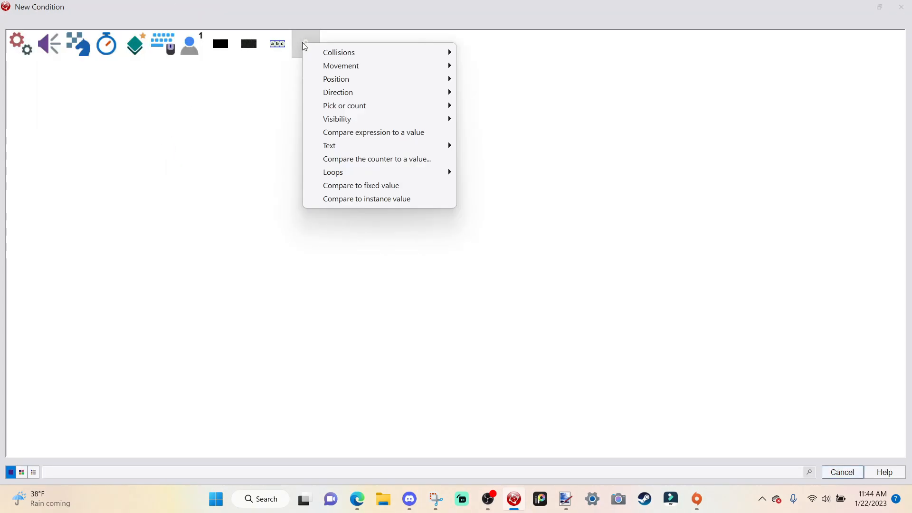
pyautogui.click(352, 157)
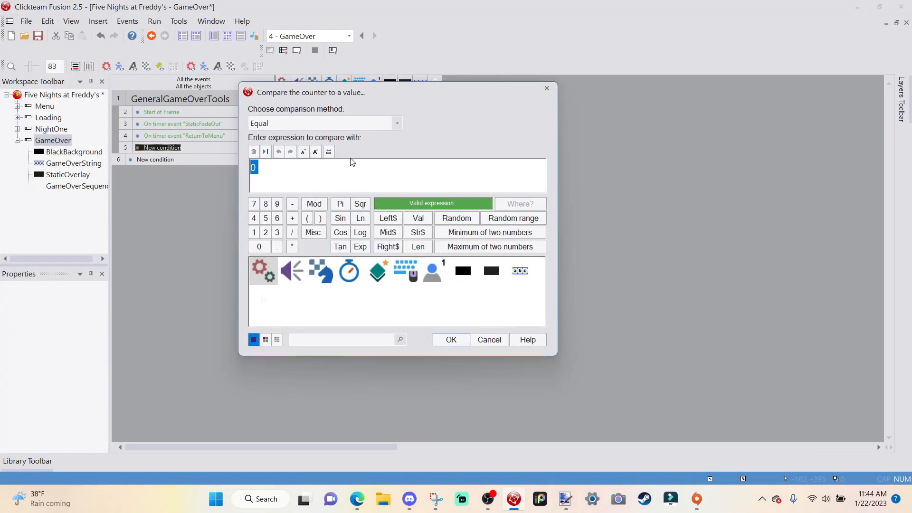
pyautogui.press('Return')
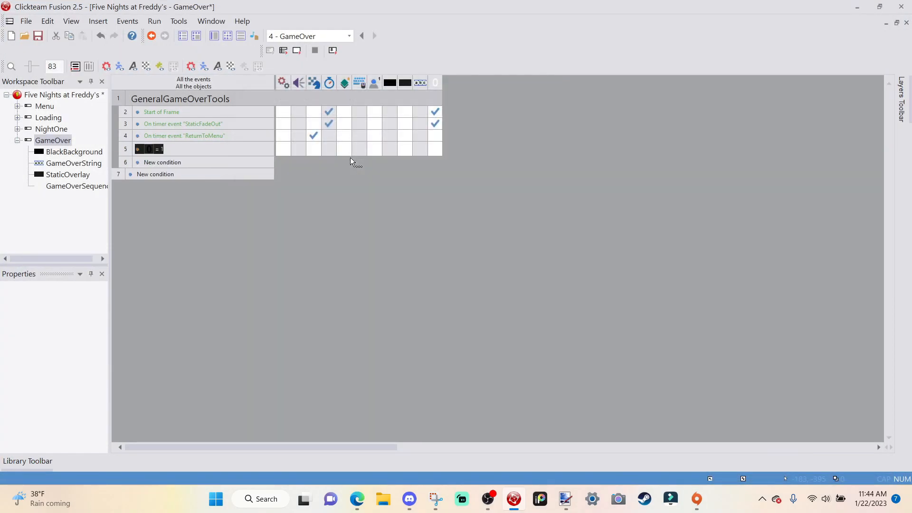
# Insert a second condition in that event requiring StaticOverlay's alpha-blending coefficient to be lower than 185.
pyautogui.click(138, 149)
pyautogui.rightClick(166, 151)
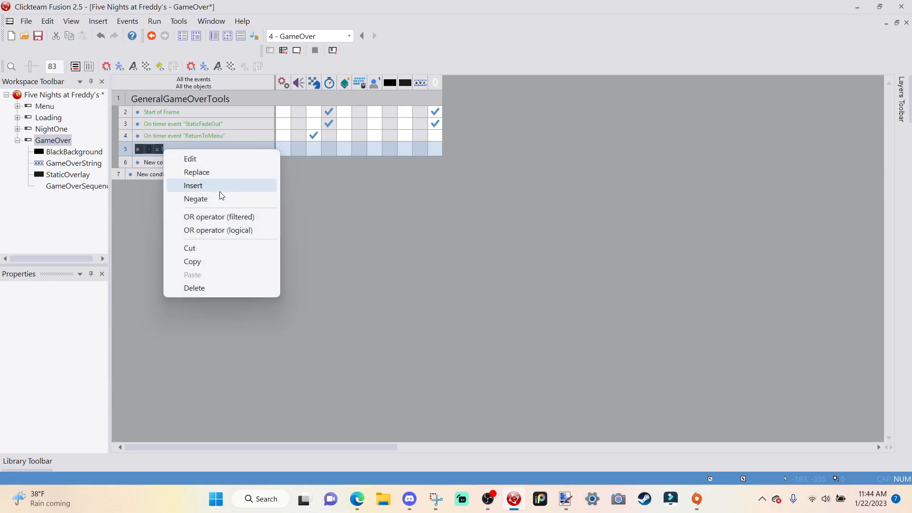
pyautogui.click(220, 189)
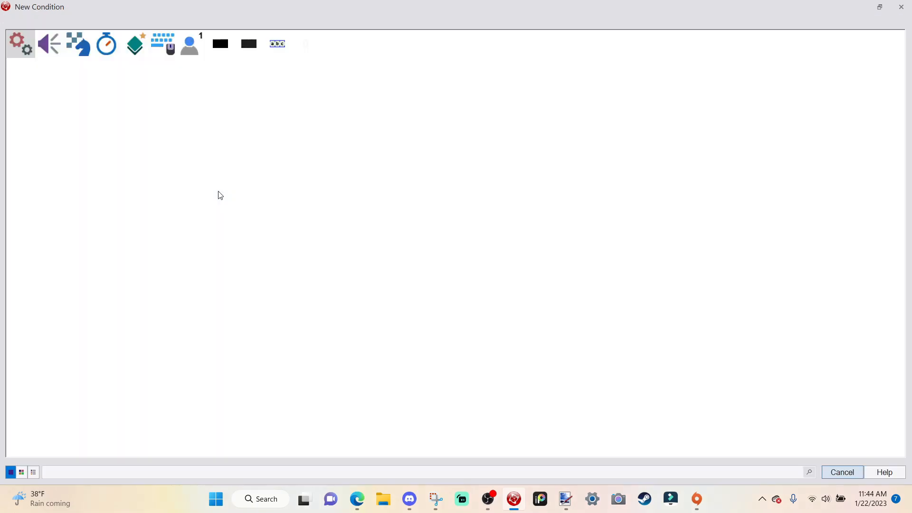
pyautogui.click(244, 53)
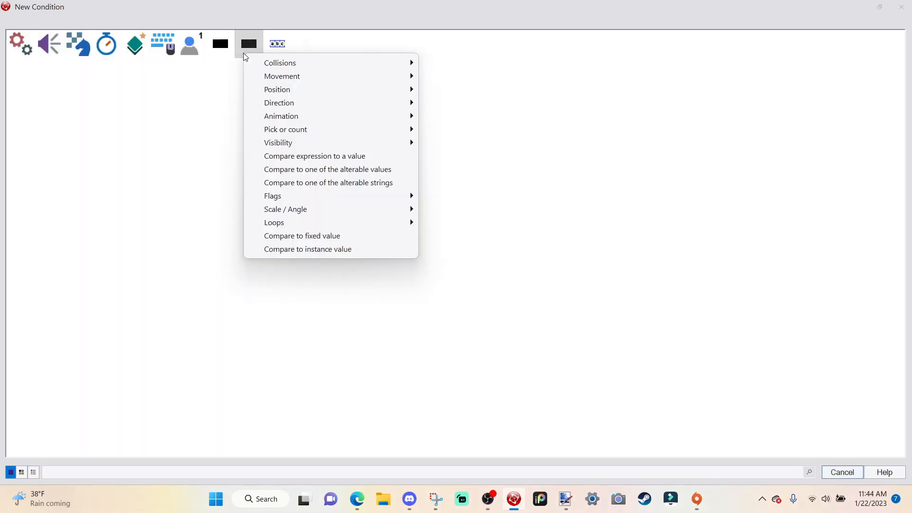
pyautogui.click(314, 157)
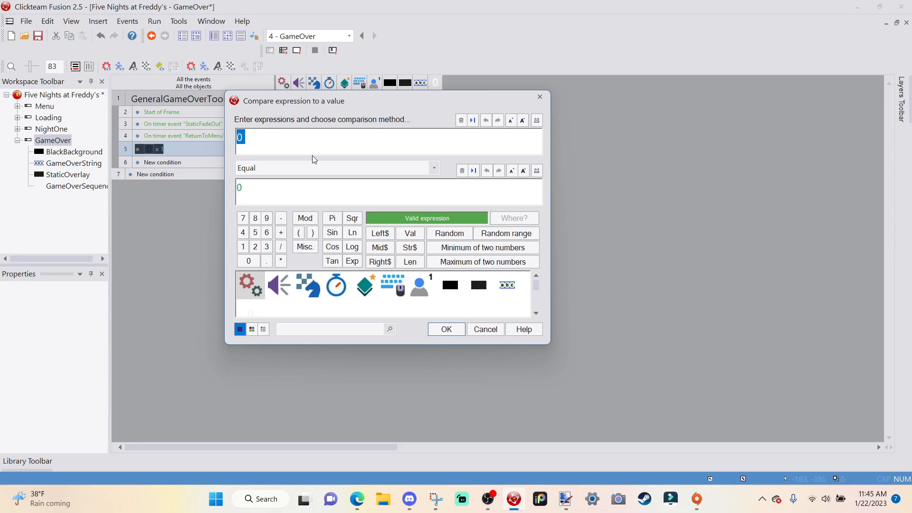
pyautogui.click(478, 285)
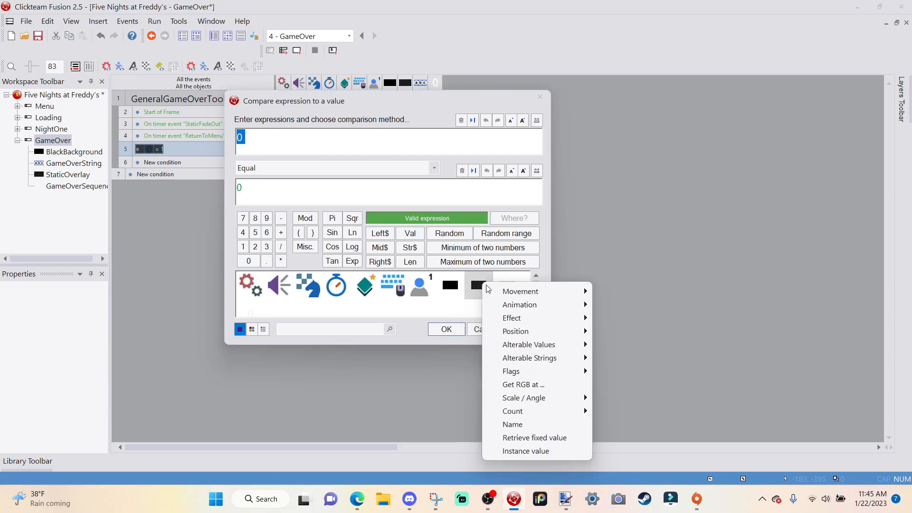
pyautogui.moveTo(532, 319)
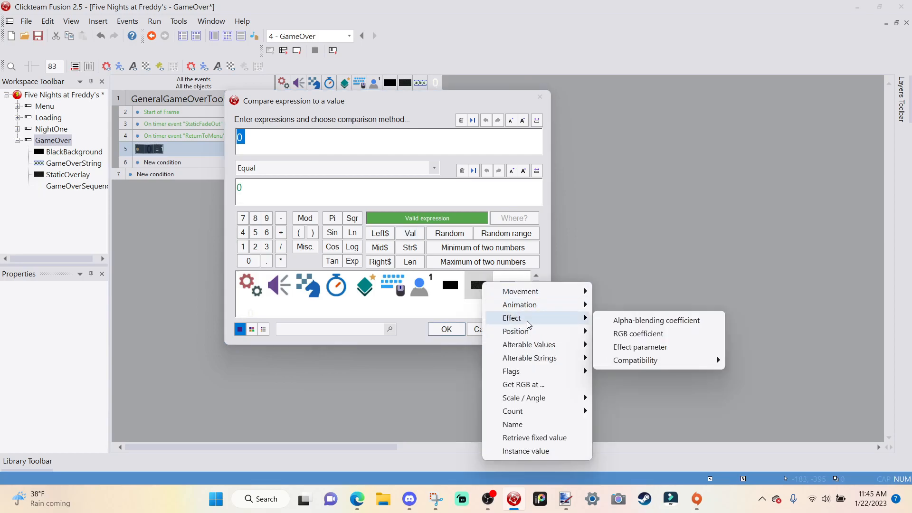
pyautogui.click(646, 321)
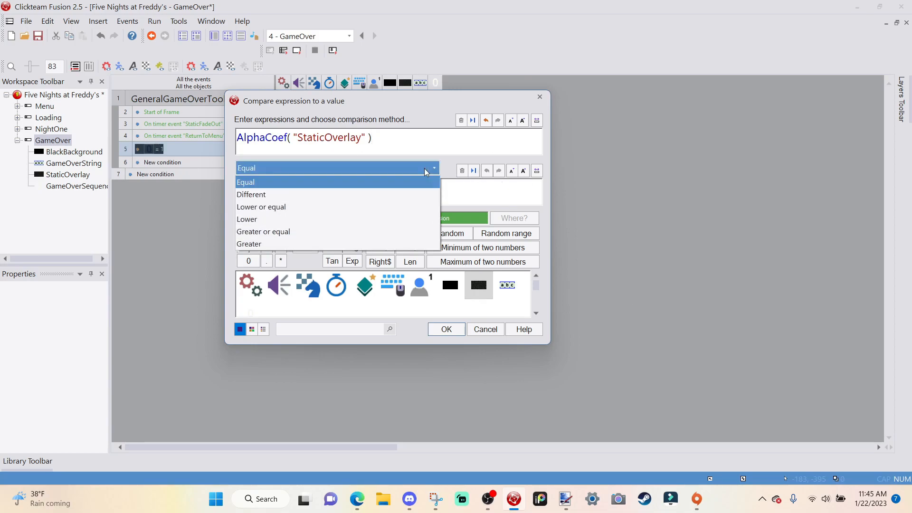
pyautogui.click(412, 218)
pyautogui.press('Tab')
pyautogui.write('200')
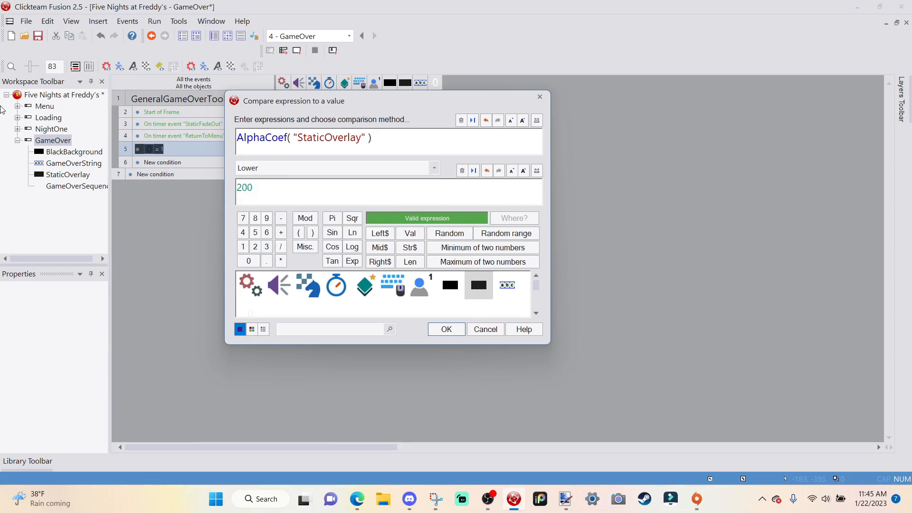
pyautogui.press('BackSpace')
pyautogui.press('BackSpace')
pyautogui.press('BackSpace')
pyautogui.write('185')
pyautogui.press('Return')
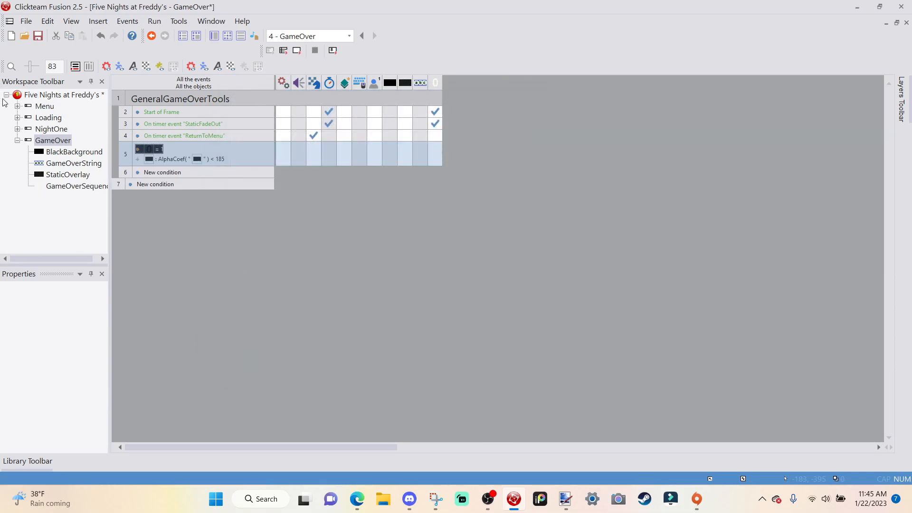
# Set StaticOverlay's alpha-blending coefficient to AlphaCoef( "StaticOverlay" ) + 5 in the counter-equals-1 event, and test-run the frame.
pyautogui.click(410, 152)
pyautogui.click(402, 114)
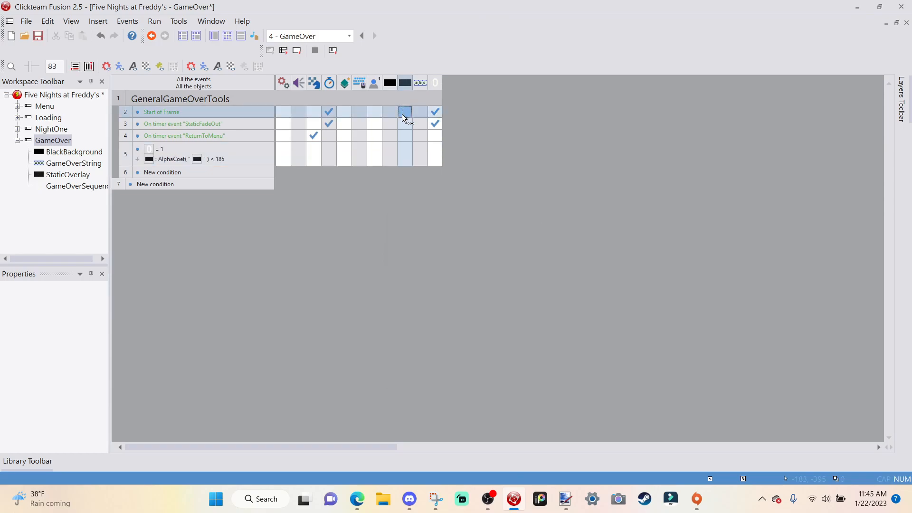
pyautogui.click(404, 152)
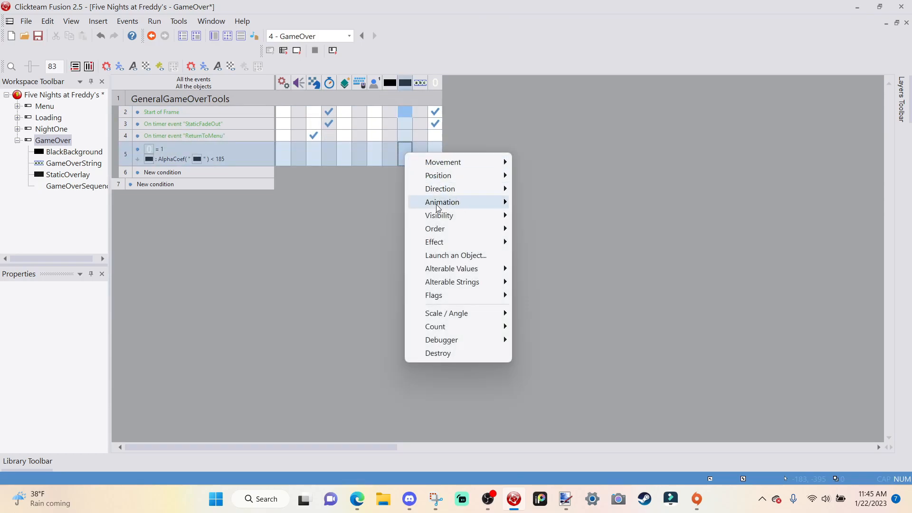
pyautogui.moveTo(454, 241)
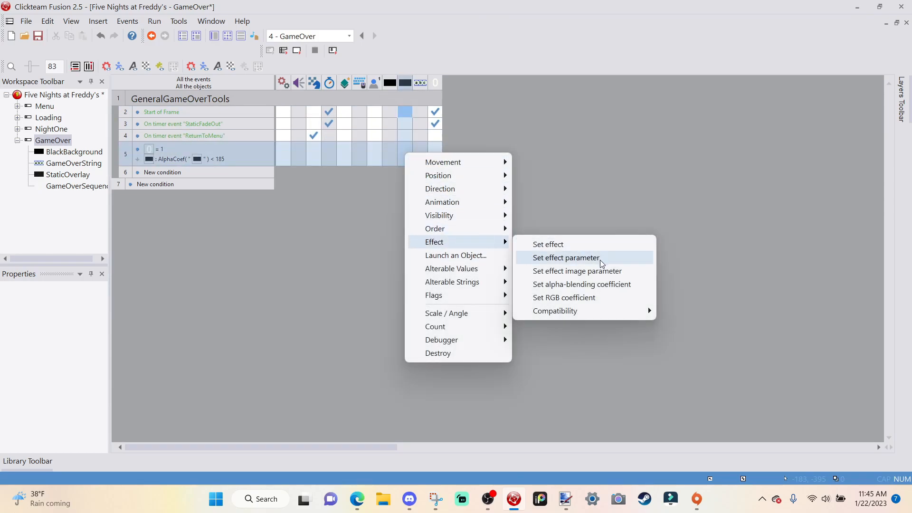
pyautogui.click(607, 284)
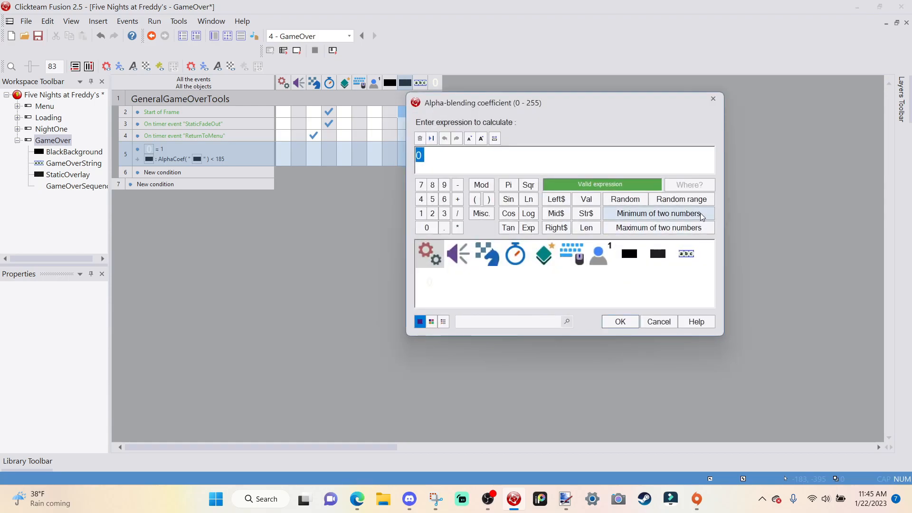
pyautogui.click(666, 250)
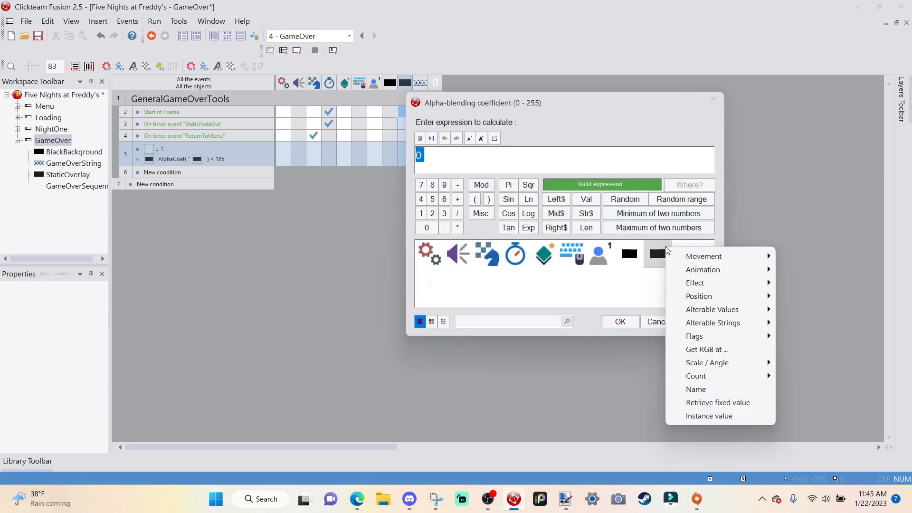
pyautogui.moveTo(695, 284)
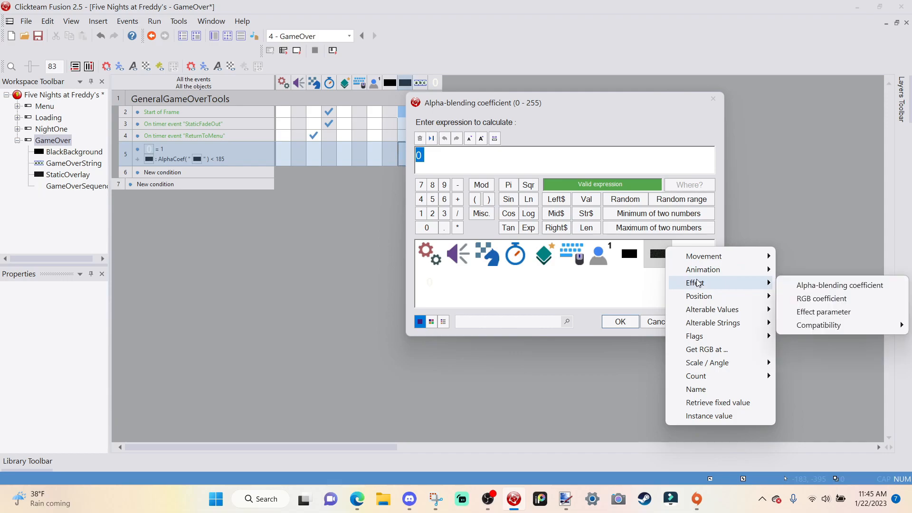
pyautogui.click(826, 290)
pyautogui.write('+ 5')
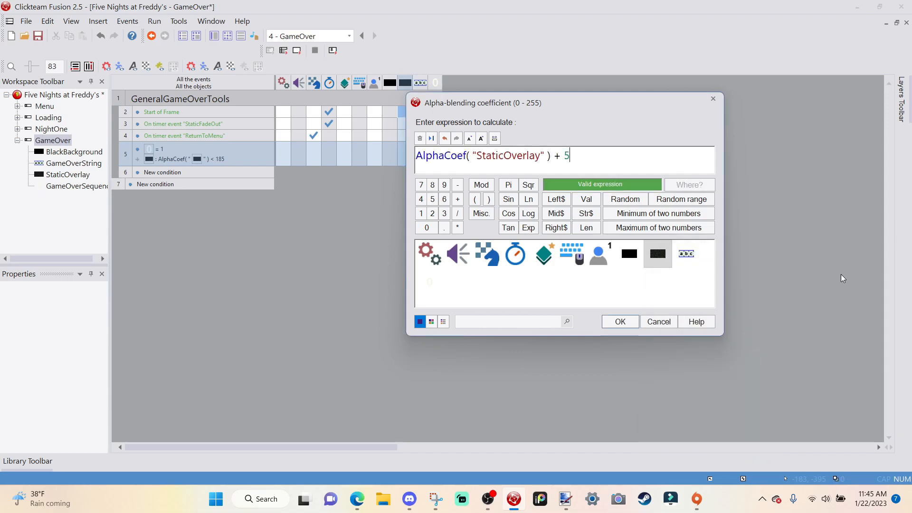
pyautogui.press('Return')
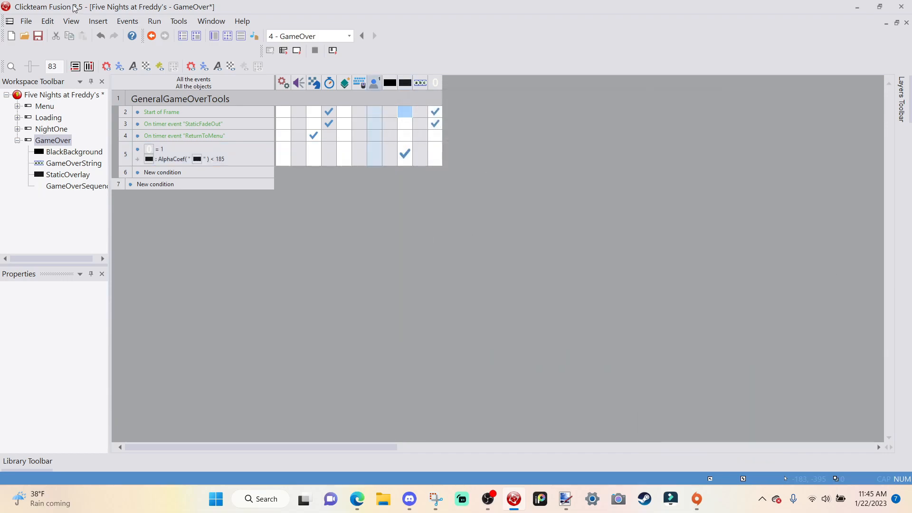
pyautogui.click(294, 54)
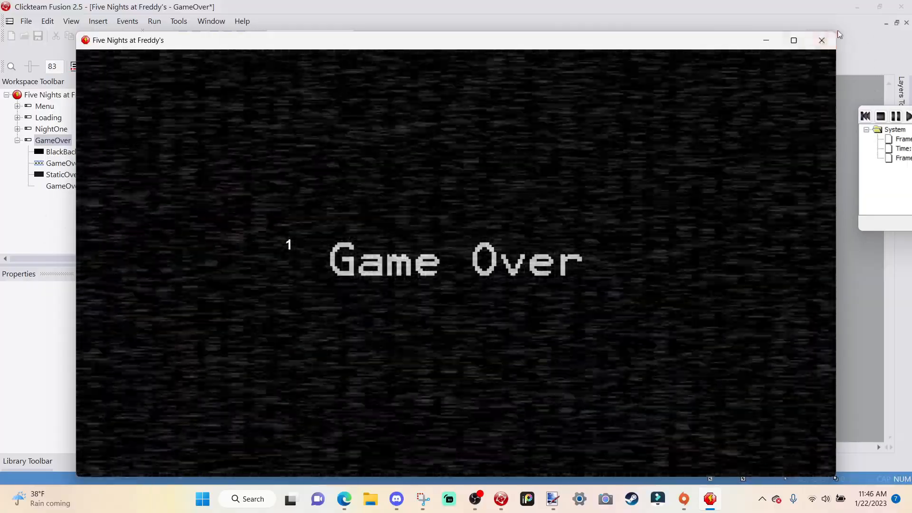
pyautogui.click(822, 44)
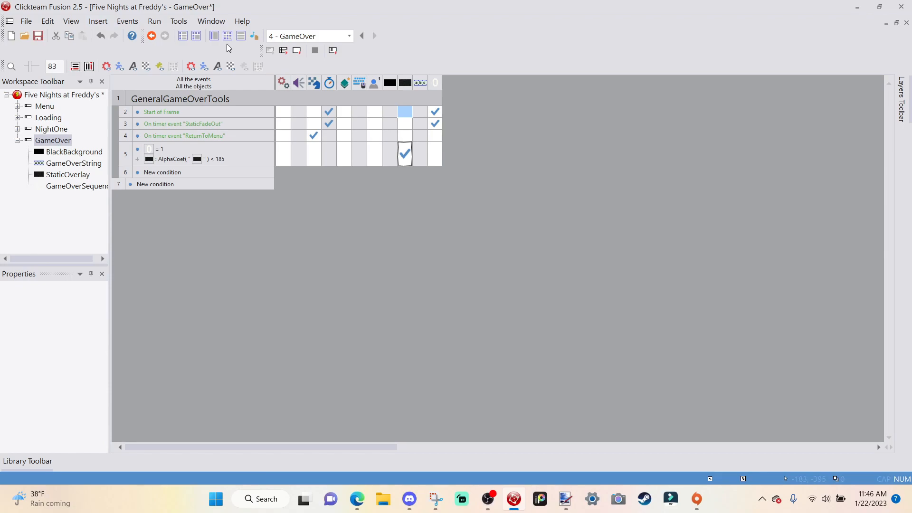
# Set the StaticFadeOut timer delay in the Start of Frame event to 5 seconds, and test-run the frame.
pyautogui.rightClick(330, 113)
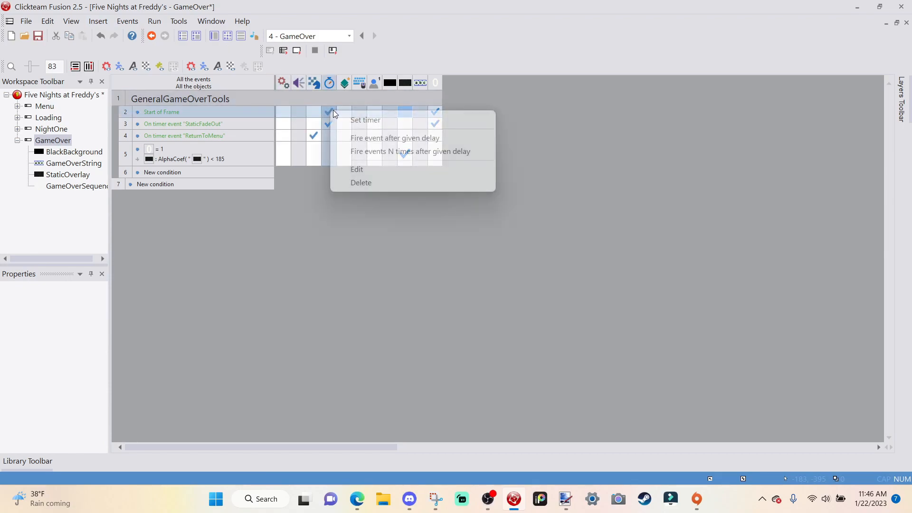
pyautogui.click(386, 172)
pyautogui.click(304, 204)
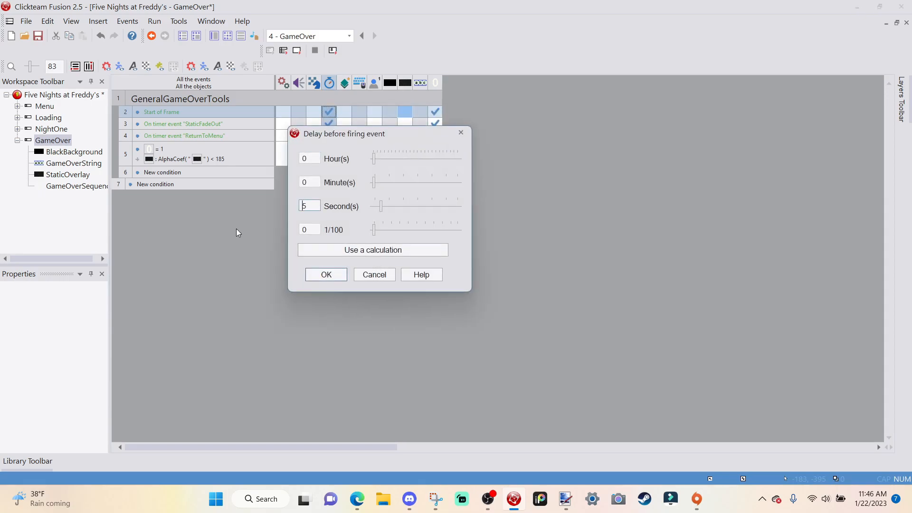
pyautogui.click(326, 274)
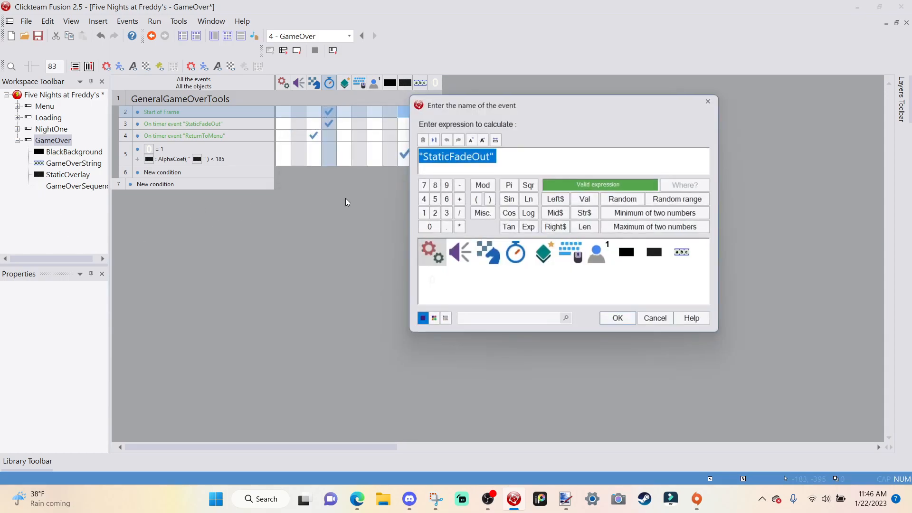
pyautogui.click(617, 322)
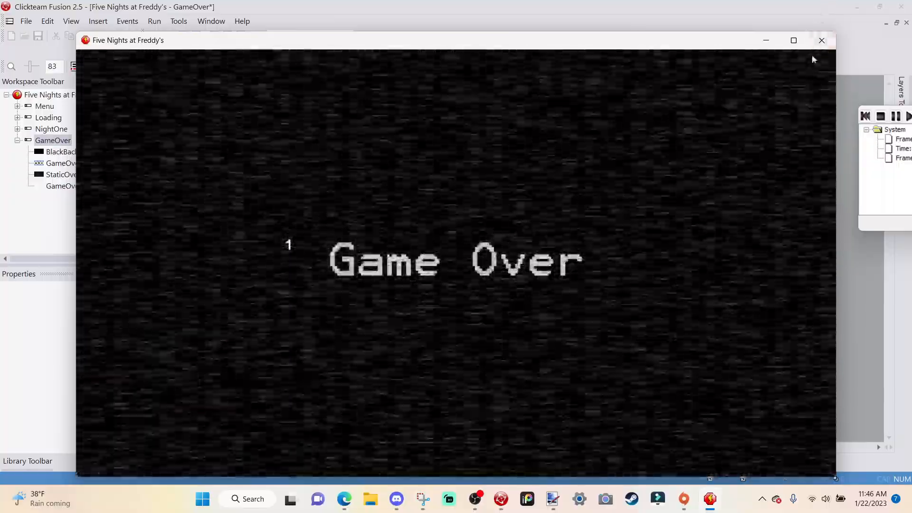
pyautogui.click(813, 49)
# Move the GameOverSequence counter outside the visible frame, just above its upper-left corner at 0, -32.
pyautogui.click(225, 38)
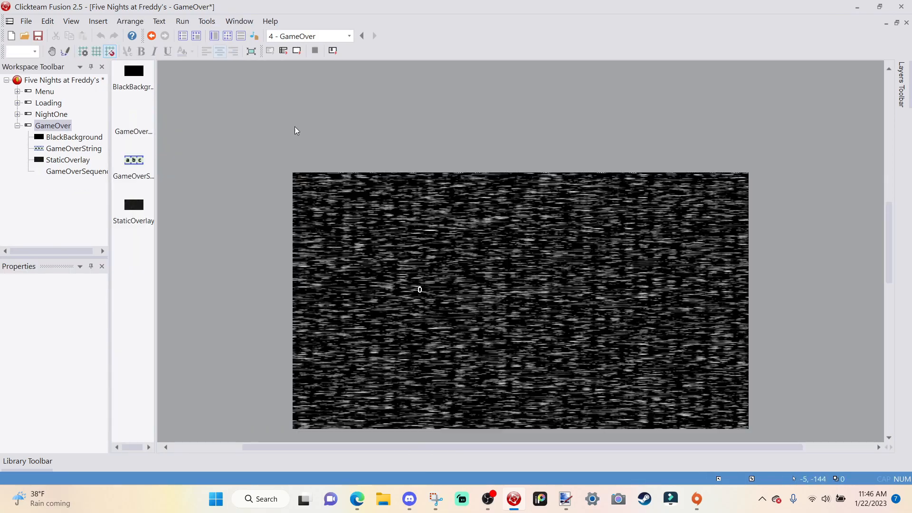
pyautogui.click(419, 290)
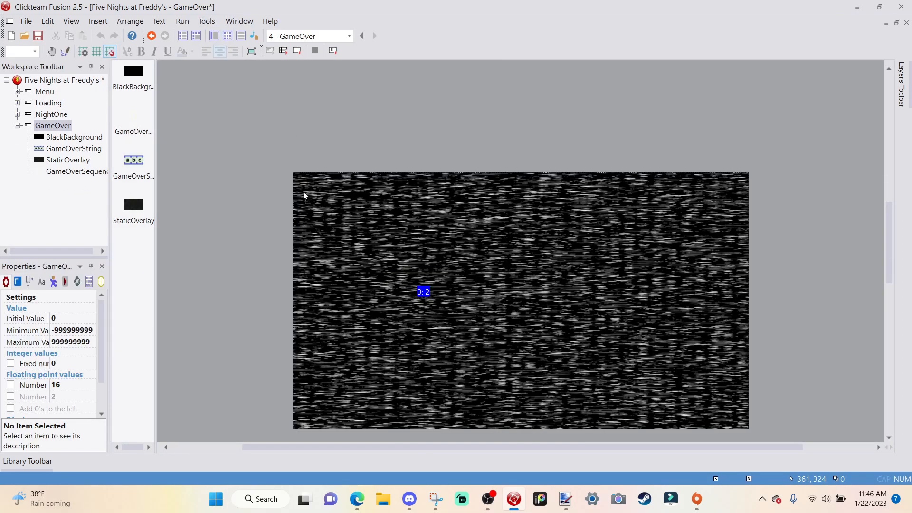
pyautogui.moveTo(293, 170); pyautogui.dragTo(293, 169)
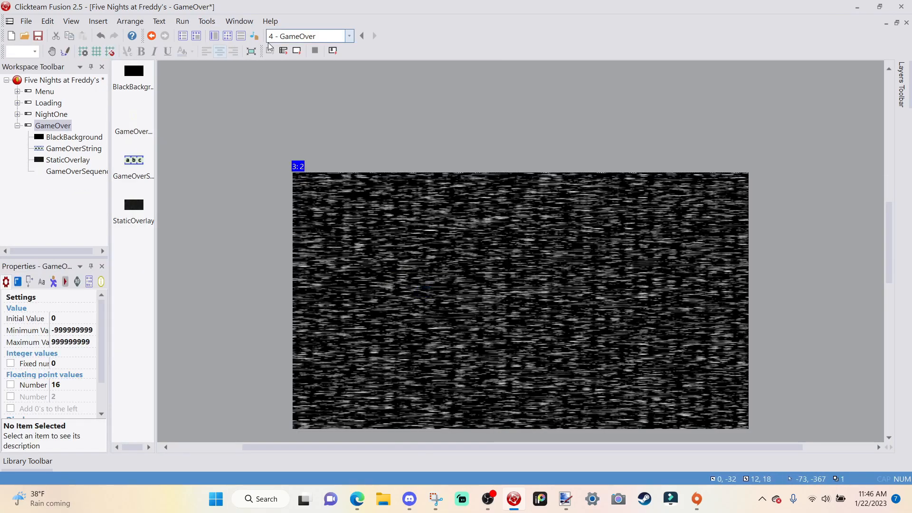
pyautogui.click(393, 132)
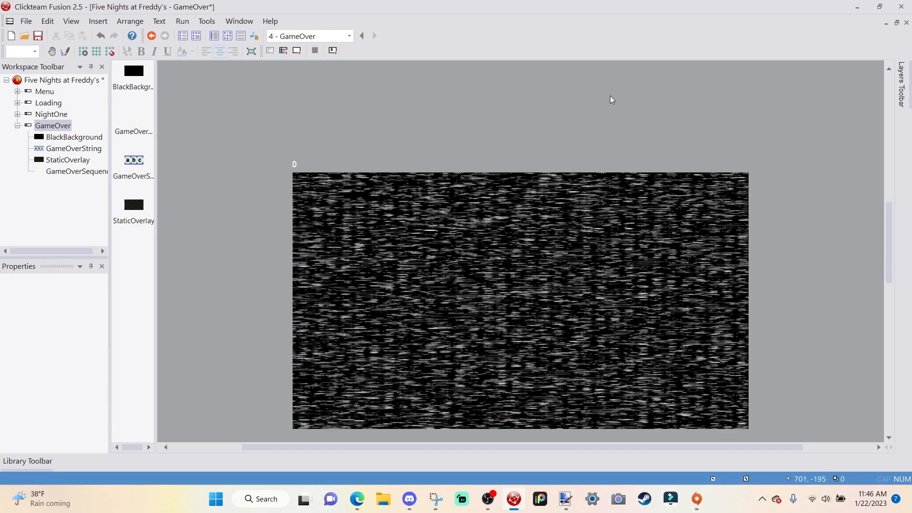
# Run the whole application and play a new game through to the return to the menu, using the office's right blue button.
pyautogui.click(284, 51)
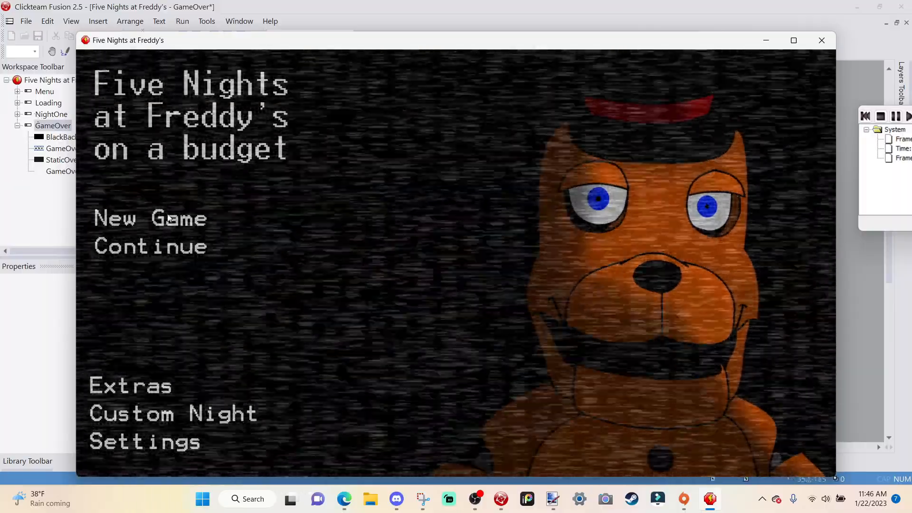
pyautogui.click(168, 218)
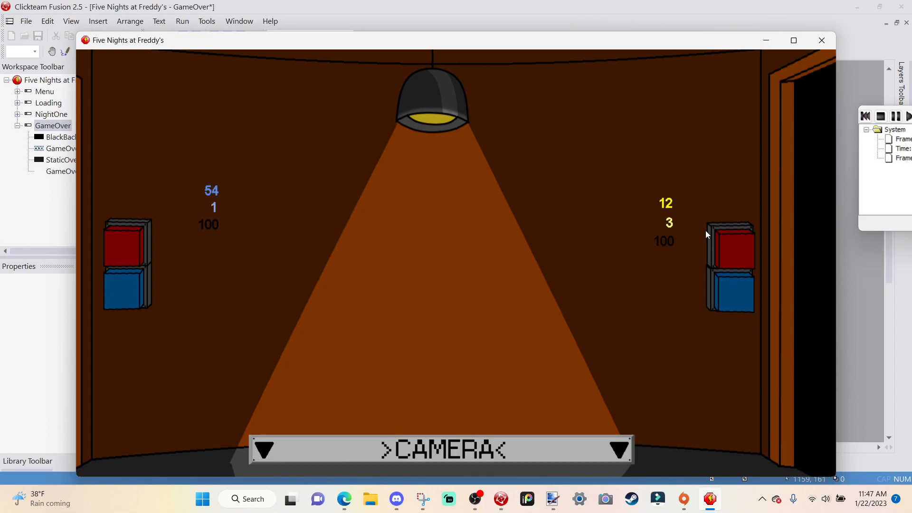
pyautogui.click(731, 289)
pyautogui.click(733, 295)
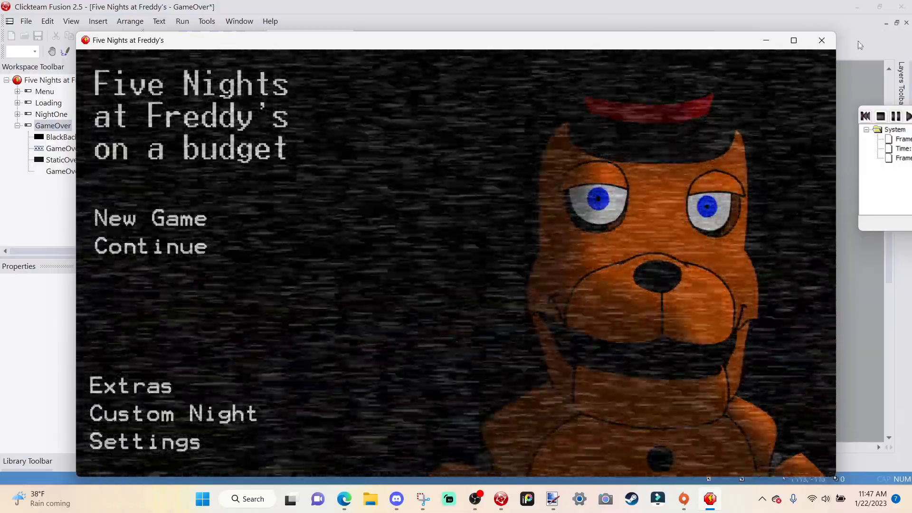
pyautogui.click(827, 45)
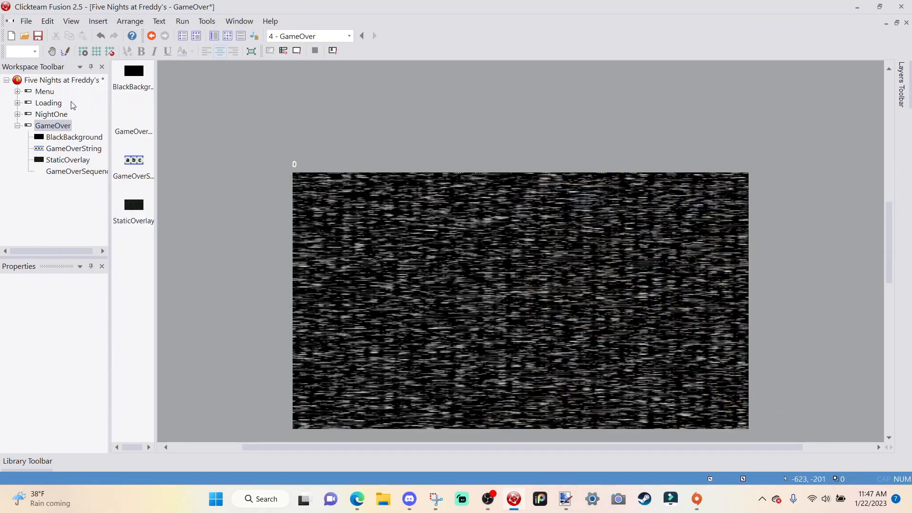
# Change the repeating timer condition in NightOne's ChicaA.I. group to RRandom(200, 300).
pyautogui.doubleClick(69, 115)
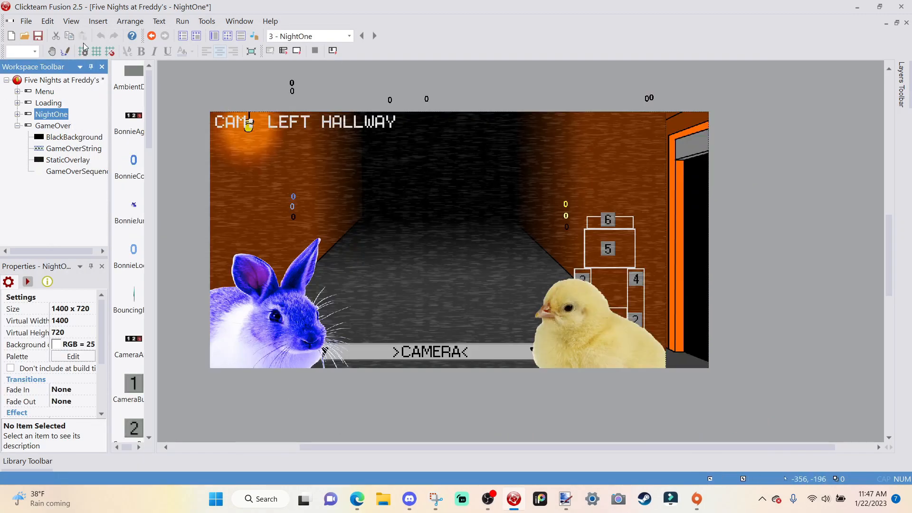
pyautogui.hotkey('ctrl', 'e')
pyautogui.scroll(-3, 333, 318)
pyautogui.scroll(-3, 328, 317)
pyautogui.doubleClick(151, 242)
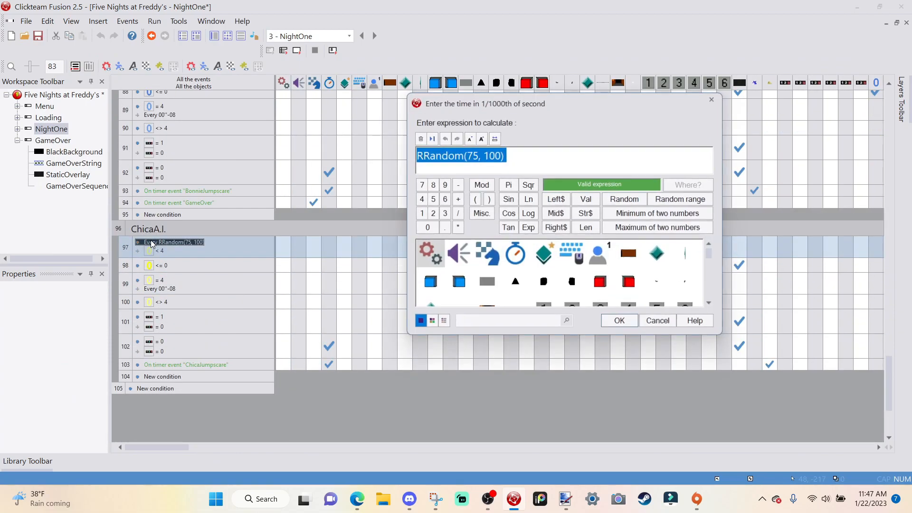
pyautogui.doubleClick(470, 156)
pyautogui.write('200')
pyautogui.doubleClick(498, 156)
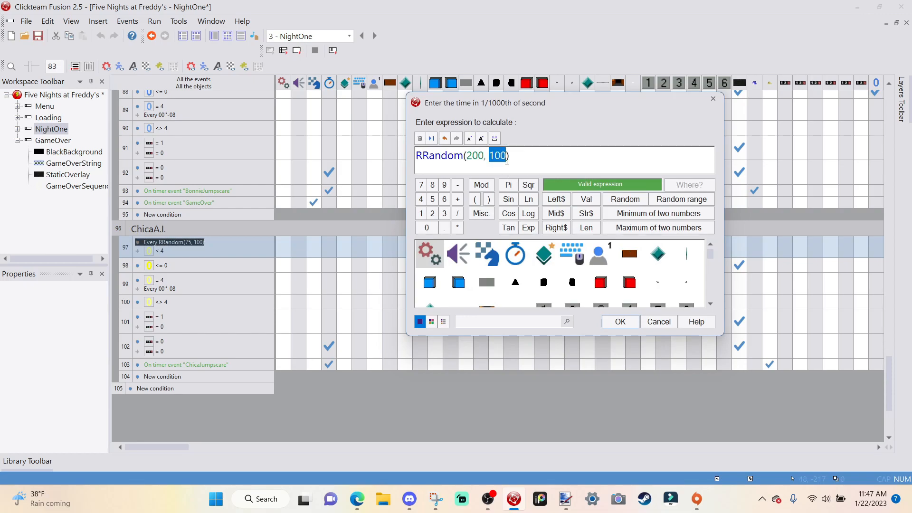
pyautogui.write('300')
pyautogui.press('Return')
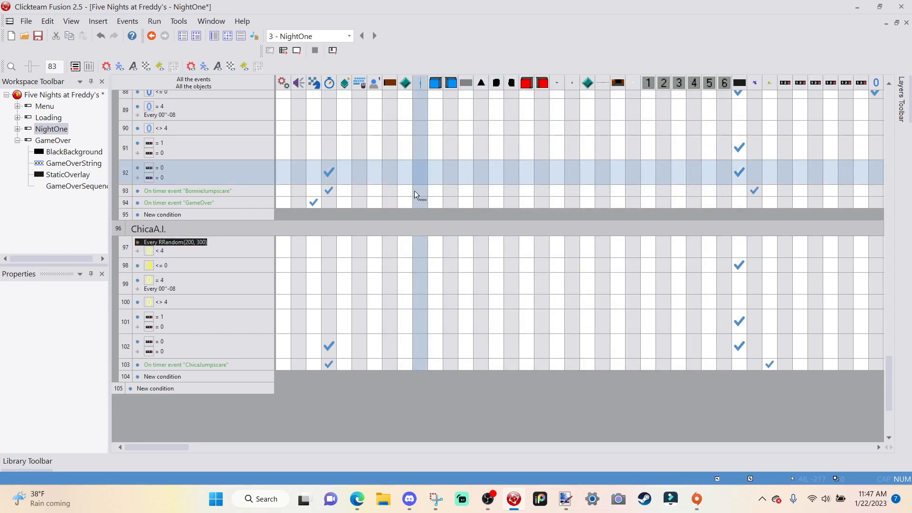
pyautogui.scroll(3, 408, 181)
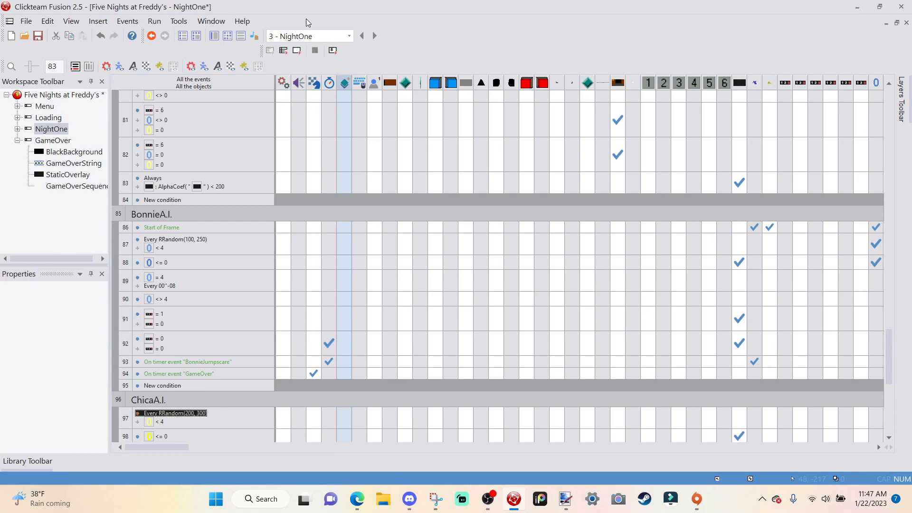
# Run the application again and play a new game to test Chica's slower timing and the game-over sequence.
pyautogui.click(296, 51)
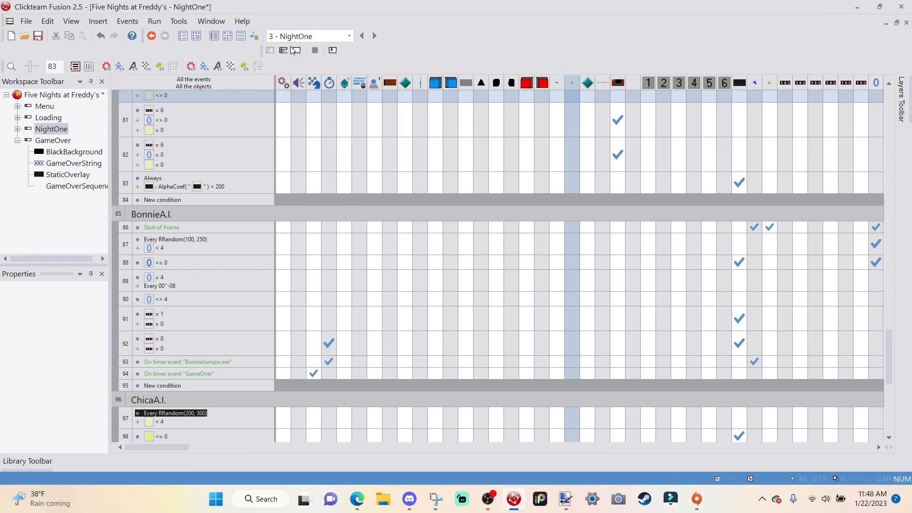
pyautogui.click(286, 50)
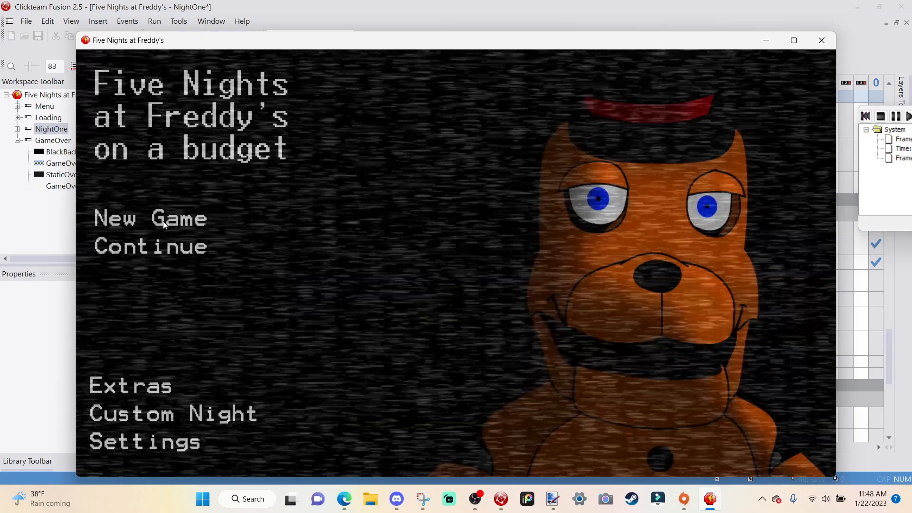
pyautogui.click(165, 224)
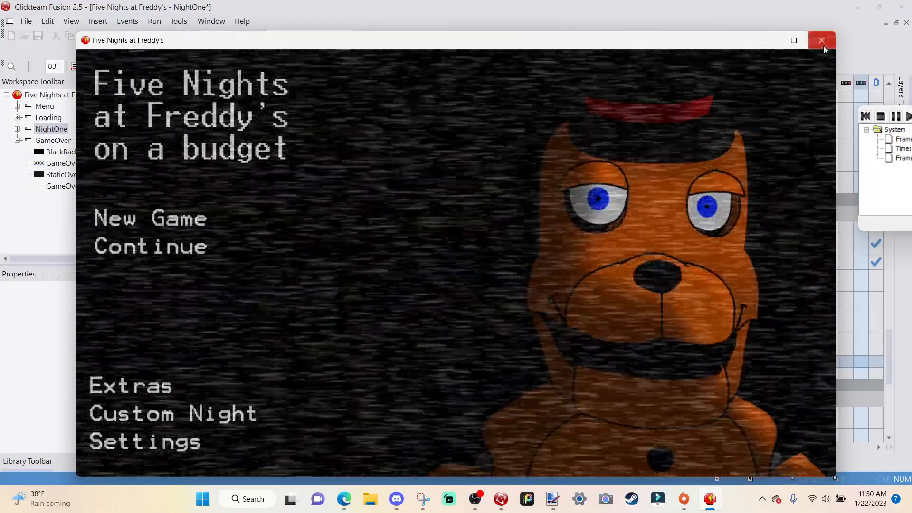
pyautogui.click(822, 43)
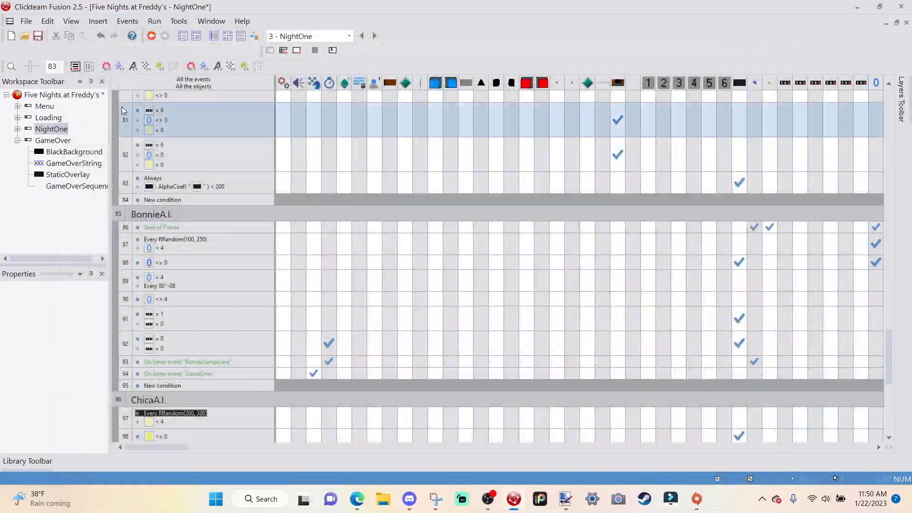